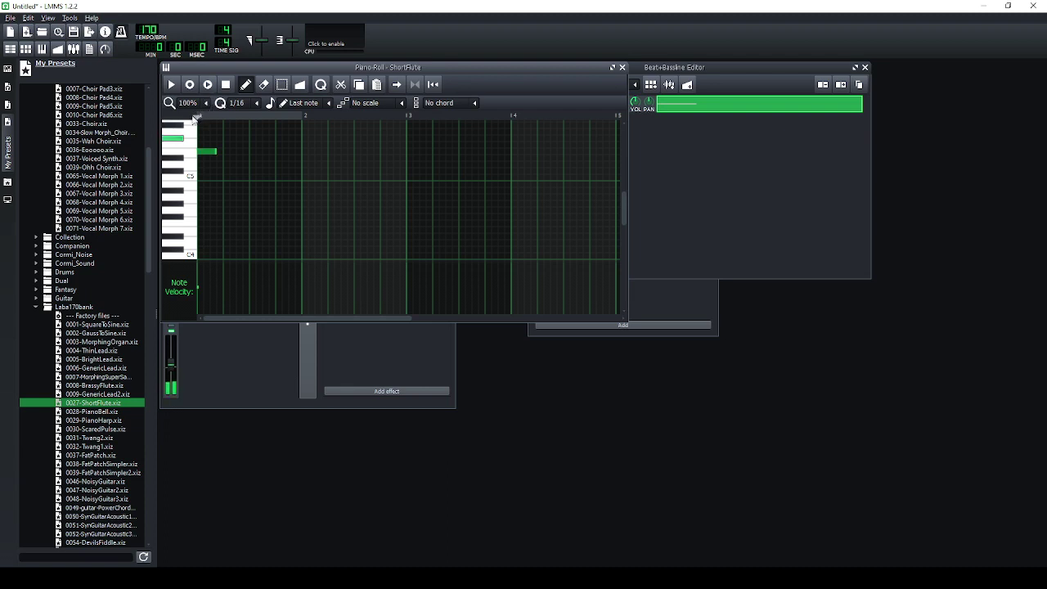
Record a ShortFlute melody in the piano roll, playing notes from the start of bar 1 through to bar 4.
left_click(184, 129)
left_click(190, 88)
key("r")
key("e")
key("r")
key("e")
key("r")
key("6")
key("6")
key("r")
key("e")
key("e")
key("space")
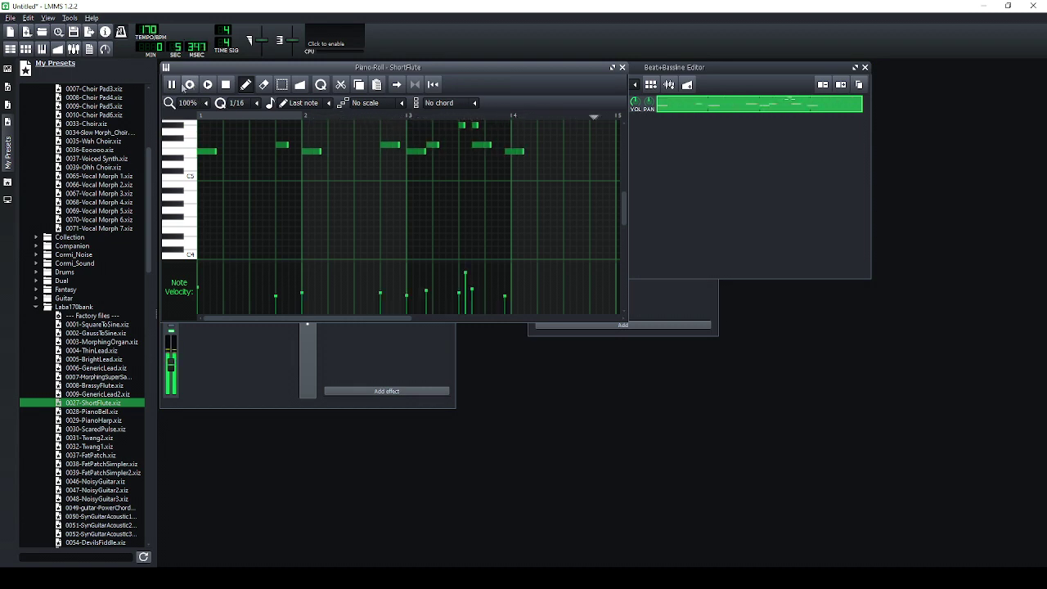
Refine the melody during playback: shorten the last note to a sixteenth, delay the note before it one sixteenth, and adjust the notes around bar 3.
key("space")
scroll(498, 245, "up", 3)
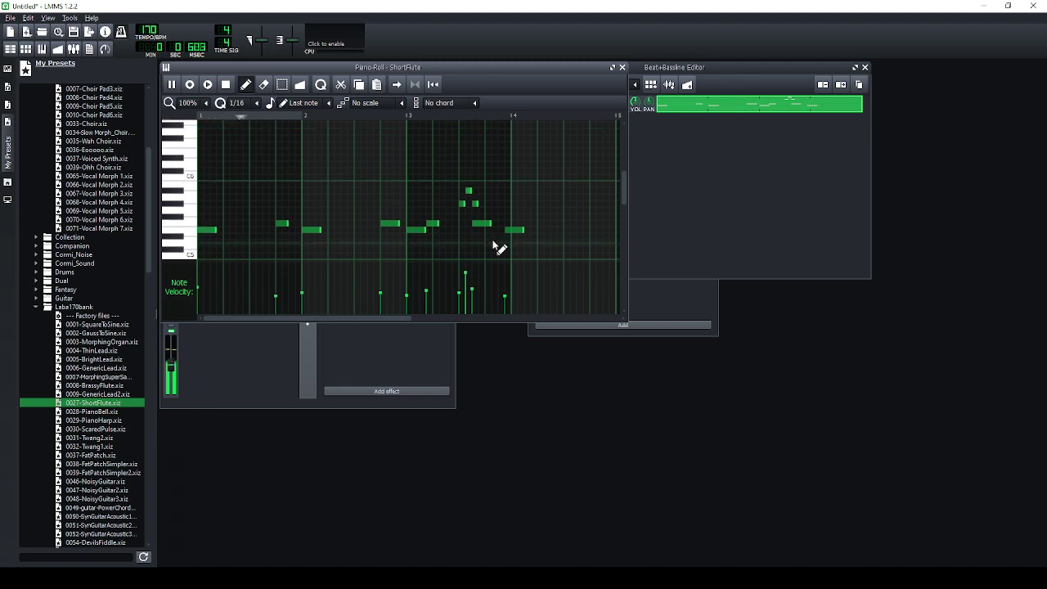
left_click_drag(517, 203, 510, 205)
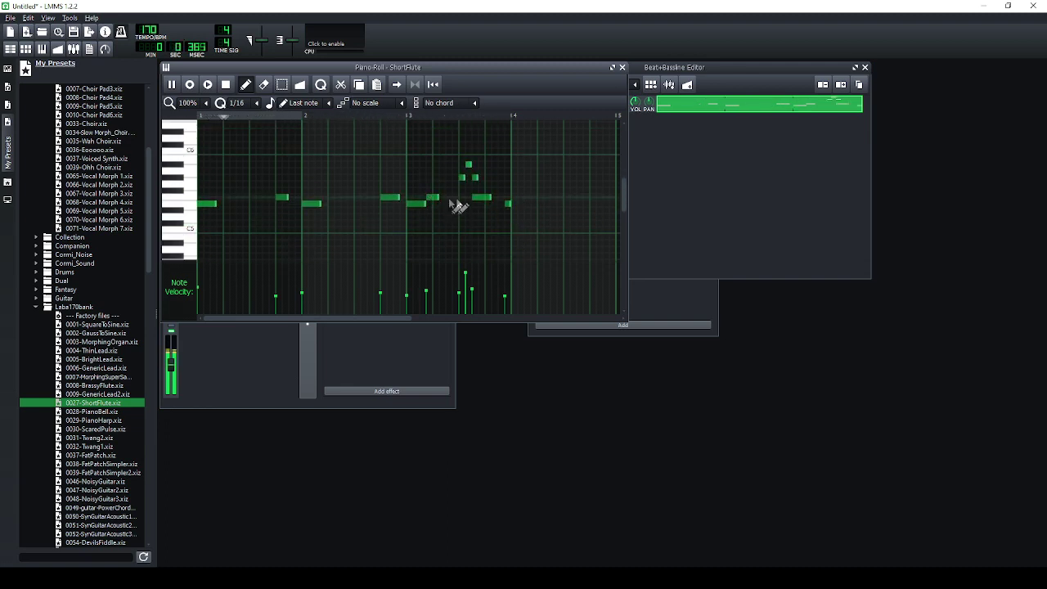
left_click(484, 198)
left_click_drag(484, 199, 491, 200)
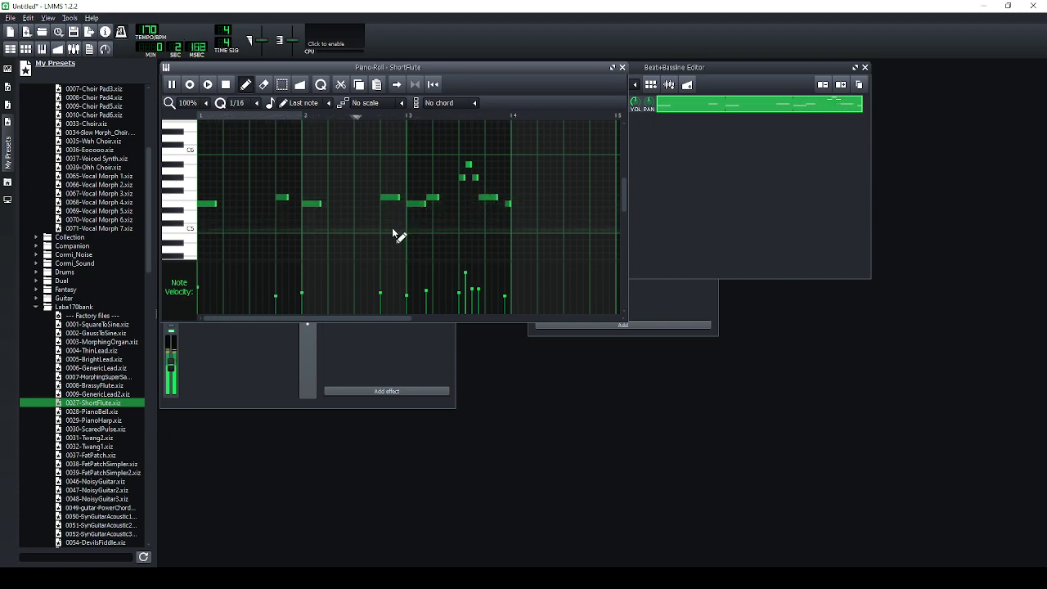
left_click_drag(432, 198, 406, 199)
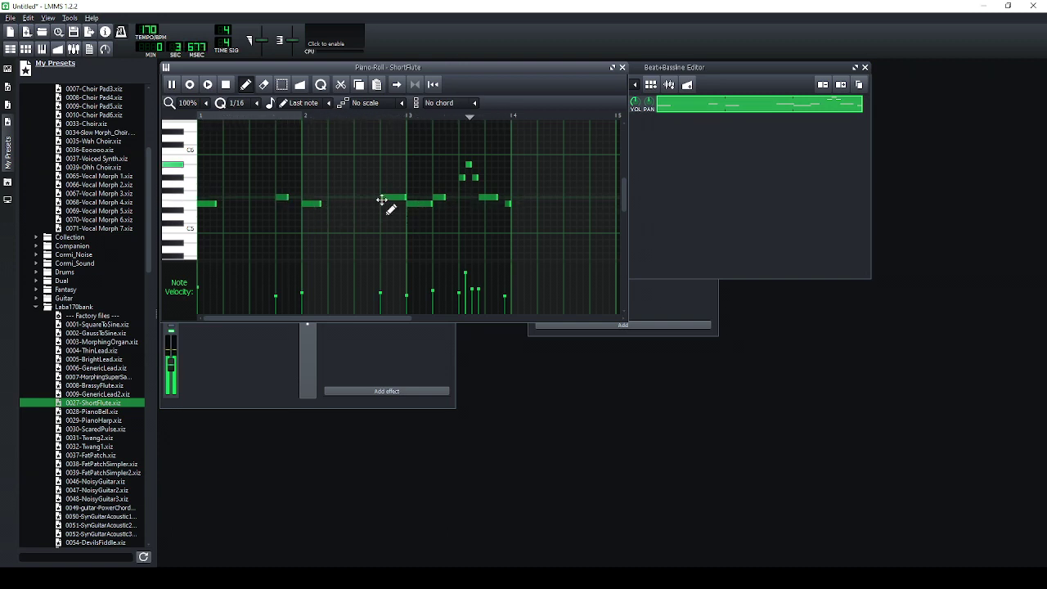
left_click(622, 67)
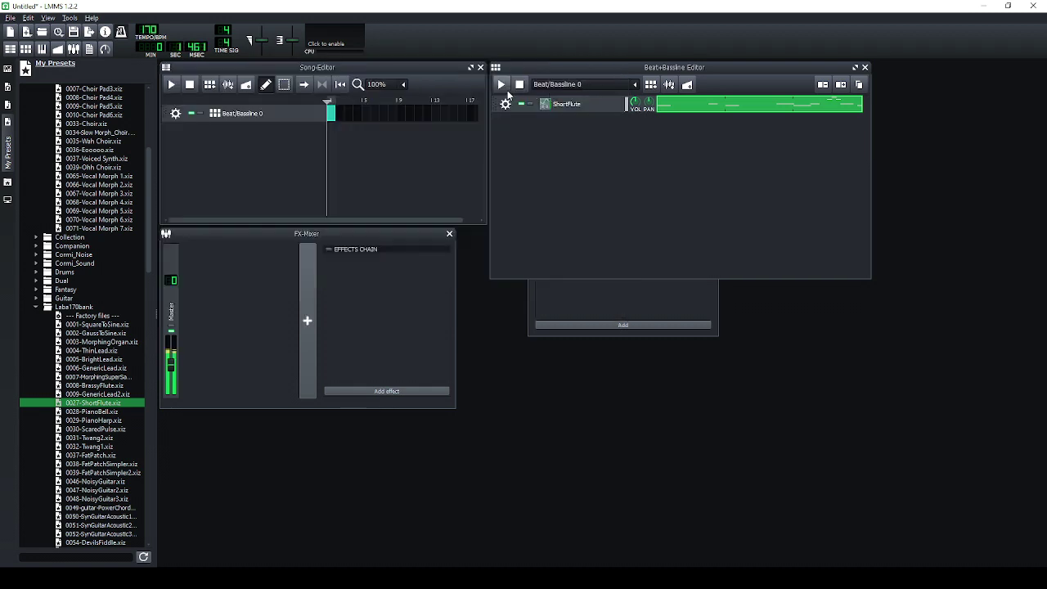
left_click(497, 122)
left_click(505, 104)
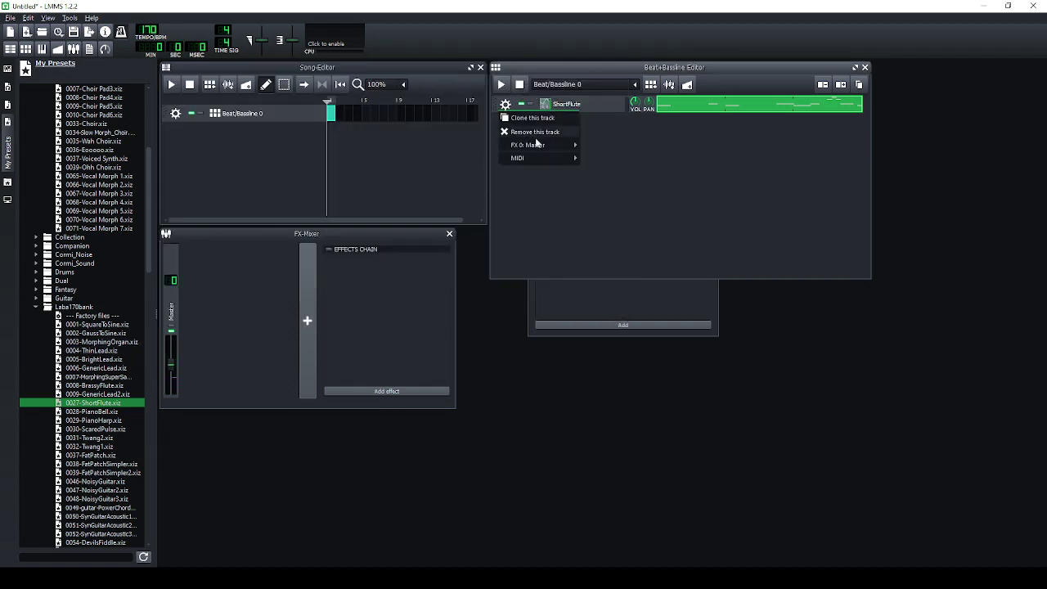
left_click(475, 172)
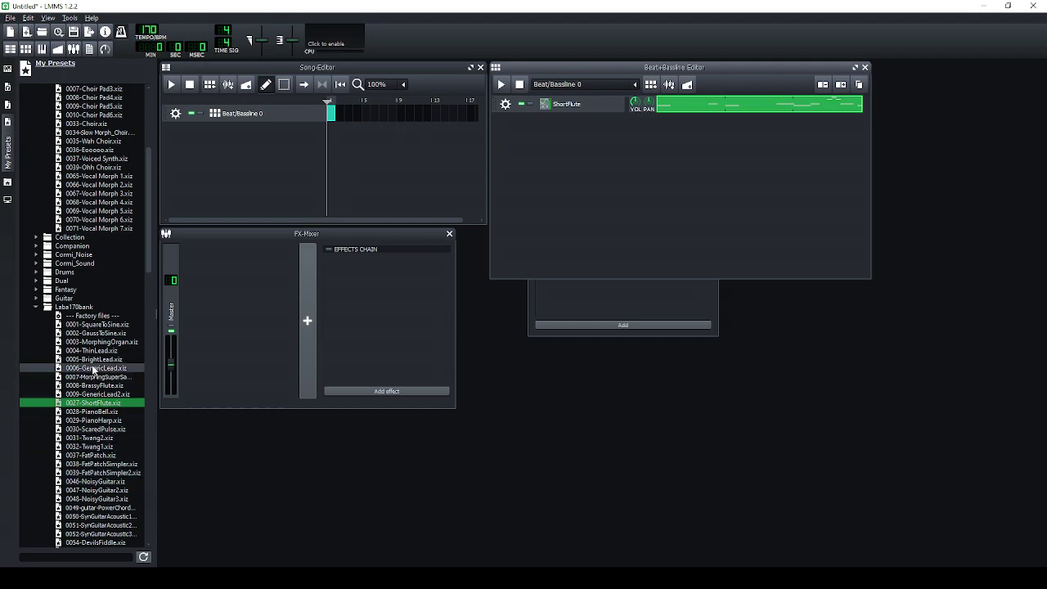
Audition presets in the Laba170bank folder and add 0113-BassyChirp as a new Beat+Bassline track.
scroll(90, 368, "down", 3)
scroll(90, 392, "up", 5)
left_click(91, 421)
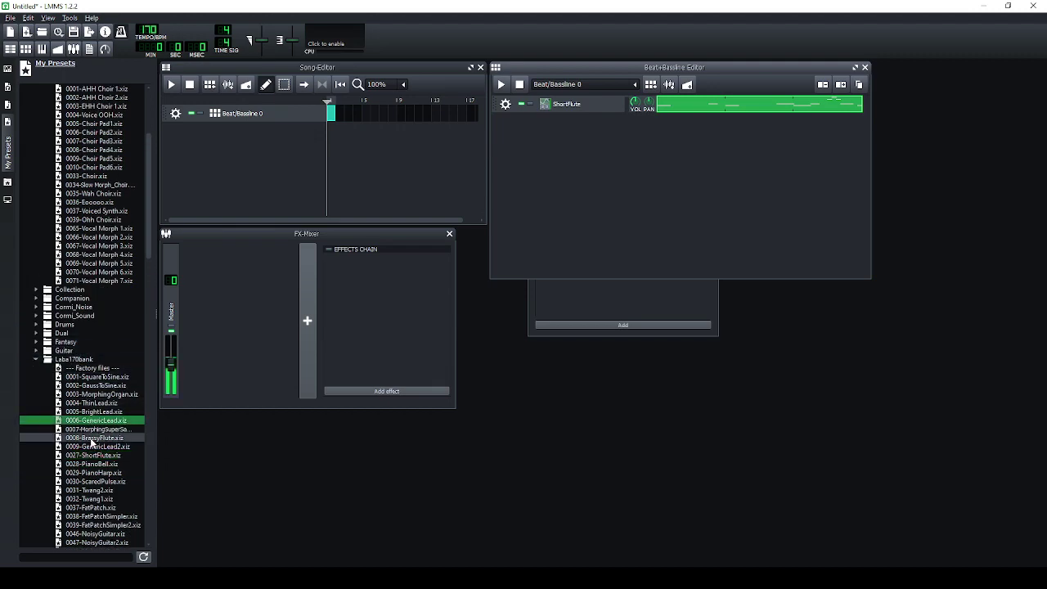
scroll(94, 429, "down", 8)
scroll(98, 438, "down", 4)
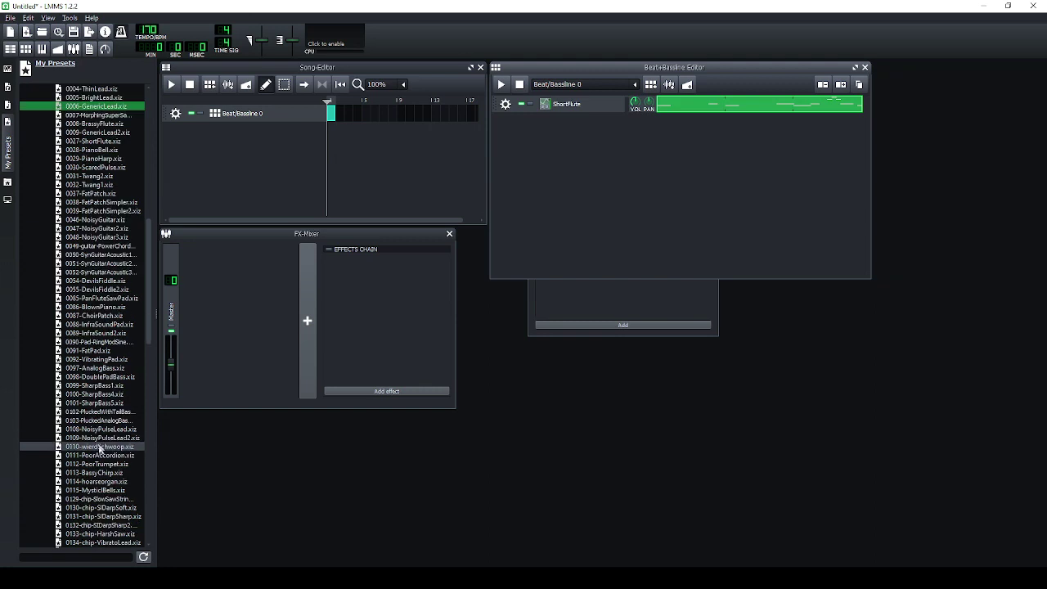
left_click(105, 473)
left_click_drag(106, 479, 609, 203)
Switch the USB MIDI Controller input from the ShortFlute track to the BassyChirp track.
left_click(504, 122)
mouse_move(564, 158)
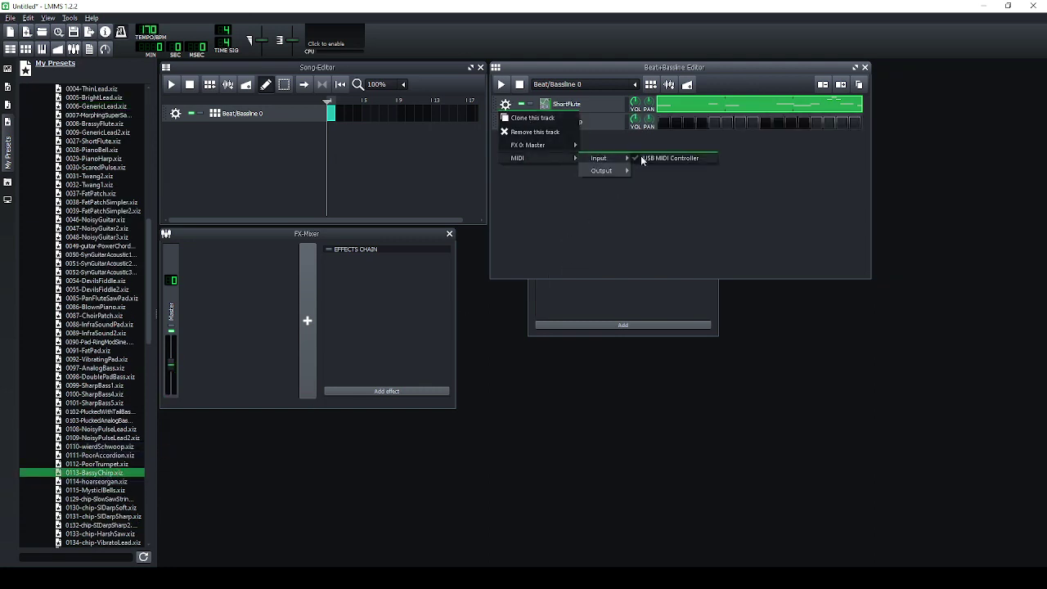
left_click(505, 121)
mouse_move(556, 176)
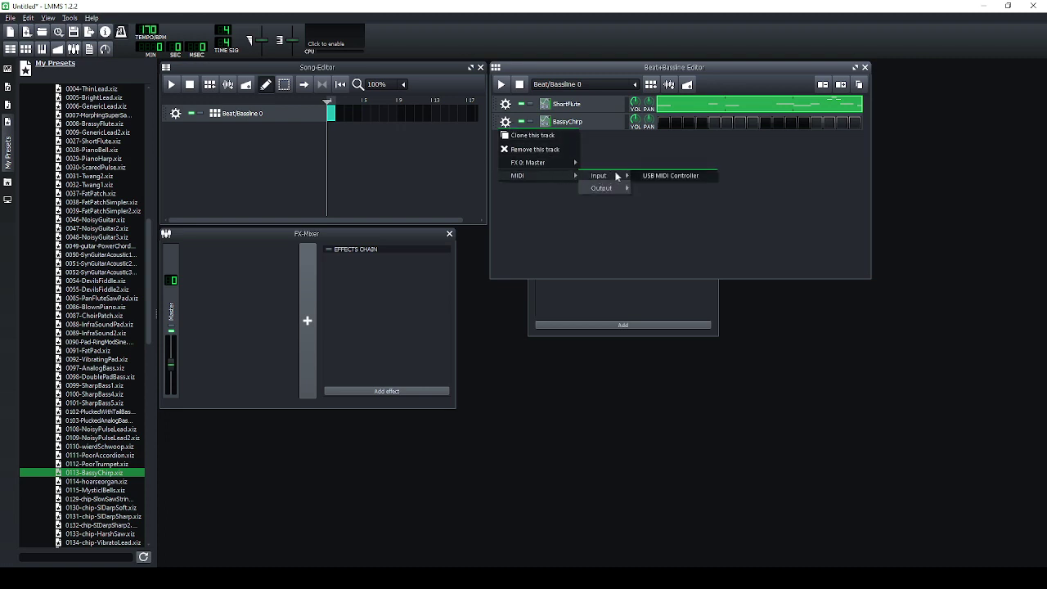
left_click(637, 175)
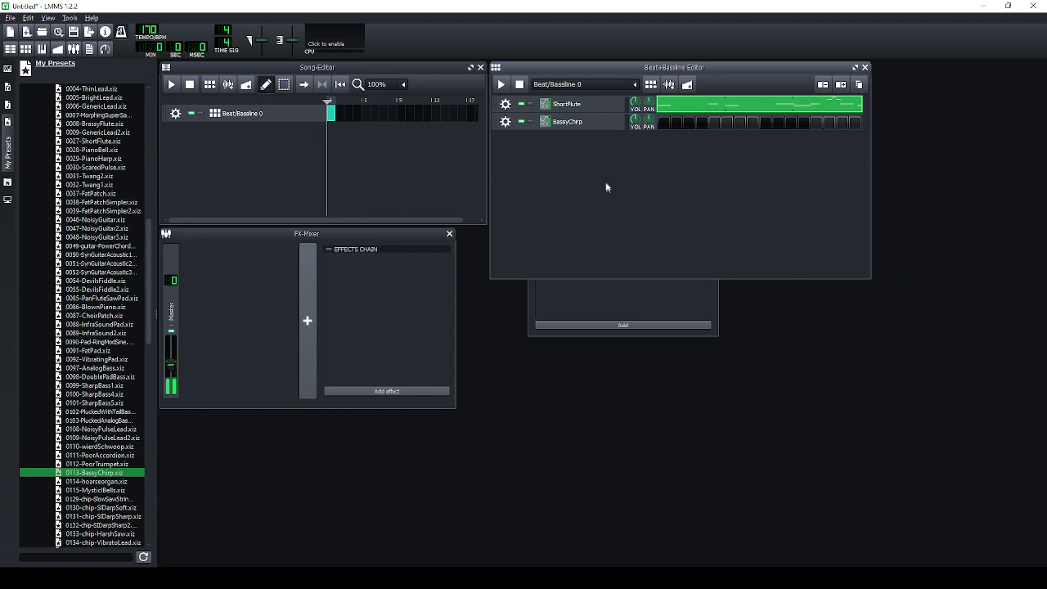
Open the BassyChirp pattern in the piano roll and record a bass line over bars 1 and 2.
right_click(668, 128)
left_click(695, 134)
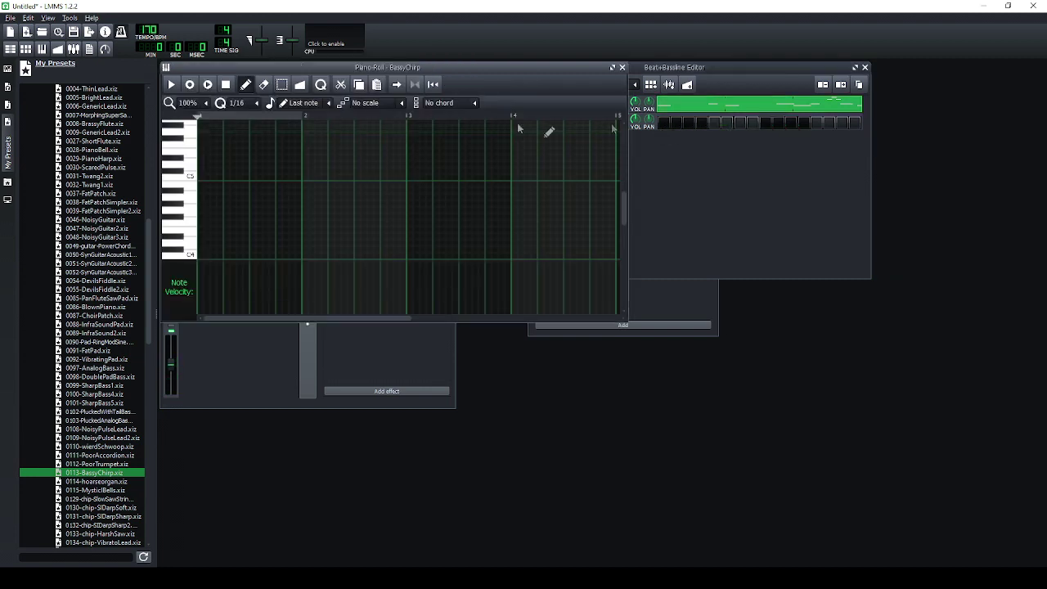
left_click(191, 85)
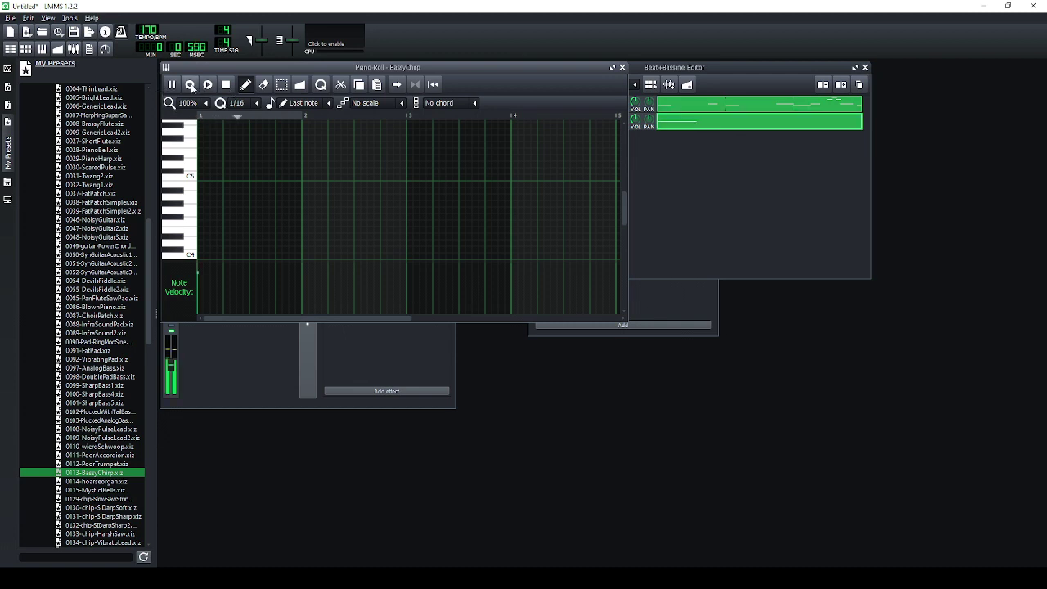
left_click(190, 85)
key("x")
key("c")
key("c")
left_click(190, 85)
key("c")
key("c")
key("c")
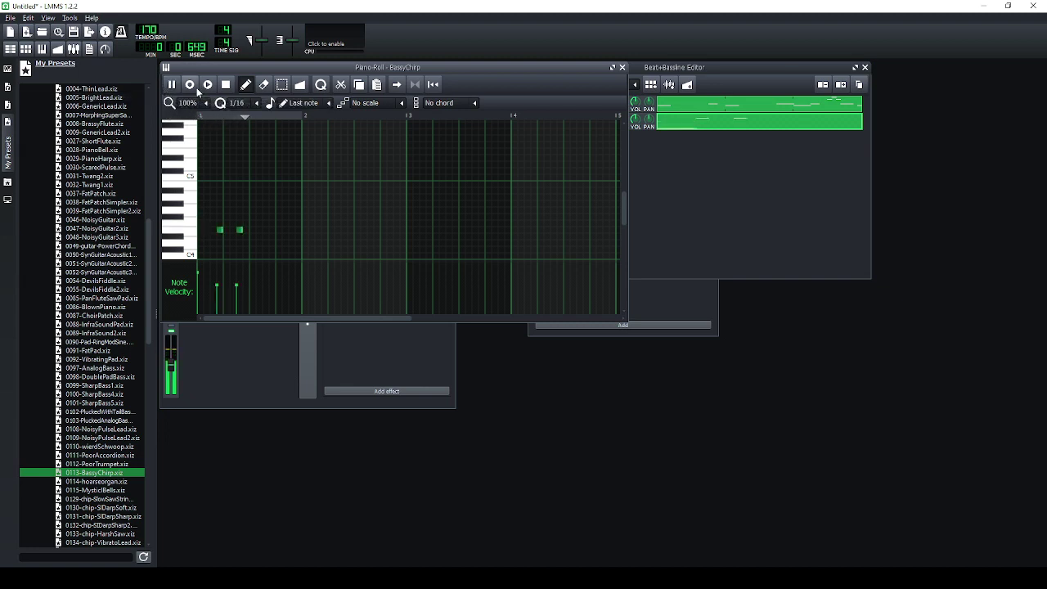
key("c")
key("c")
key("v")
key("v")
left_click(226, 84)
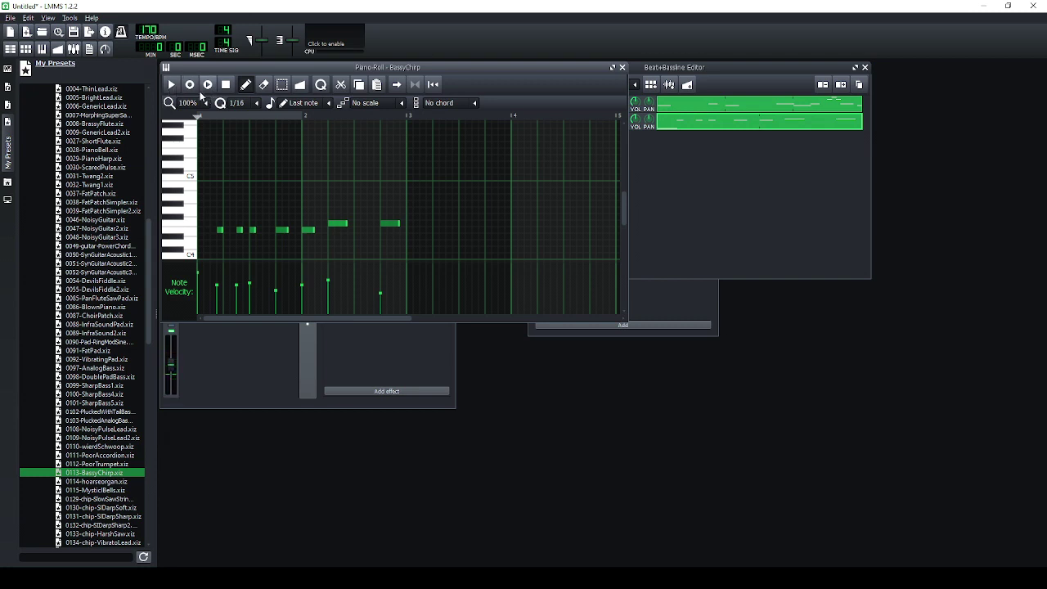
Rehearse the following notes and record the rest of the BassyChirp bass line across bars 3 and 4.
key("v")
key("c")
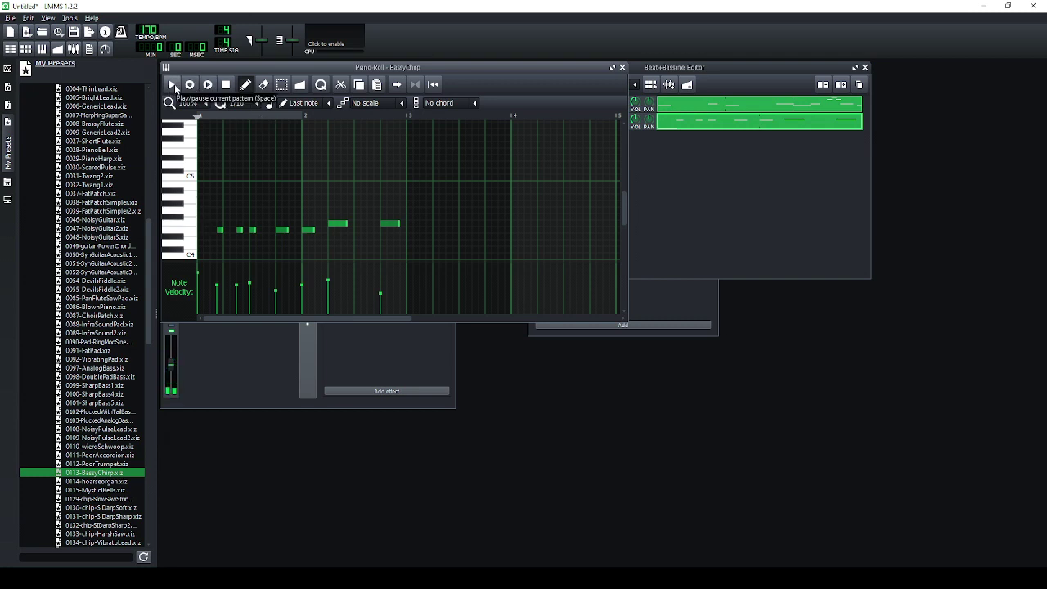
left_click(175, 83)
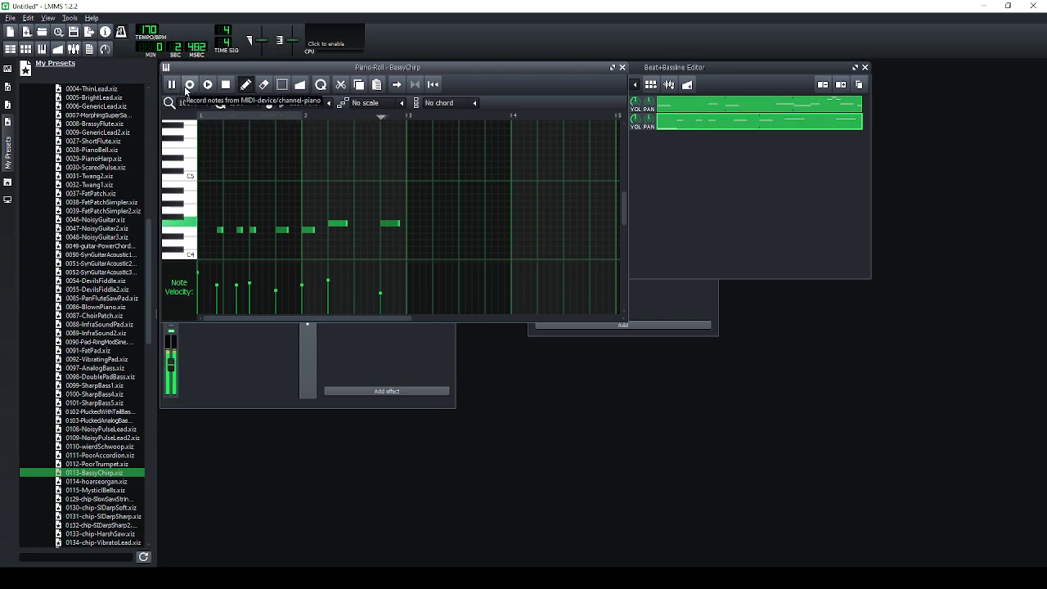
key("x")
key("x")
key("x")
key("c")
key("c")
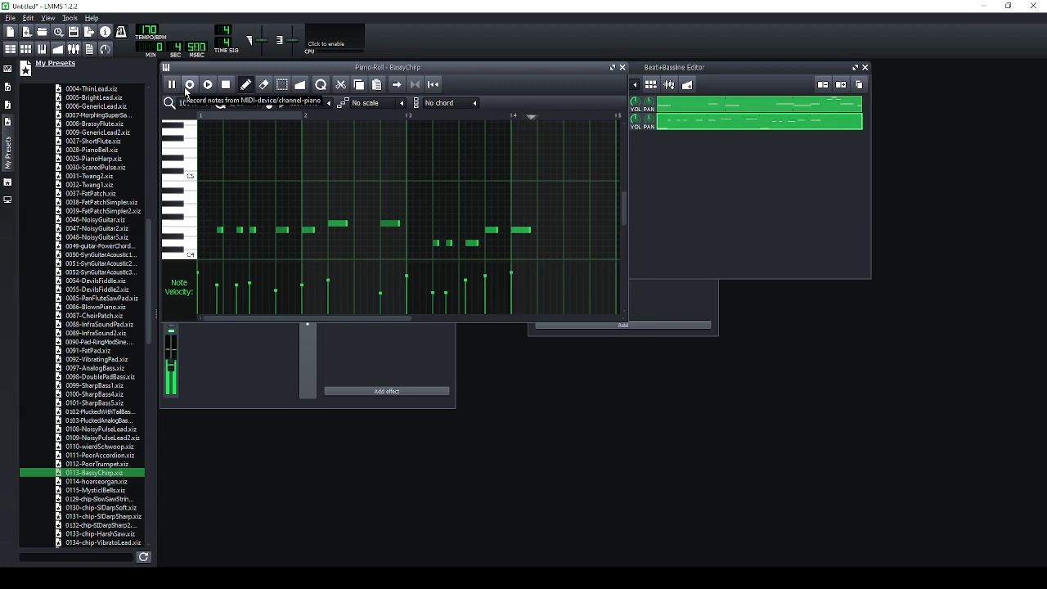
key("v")
left_click(226, 84)
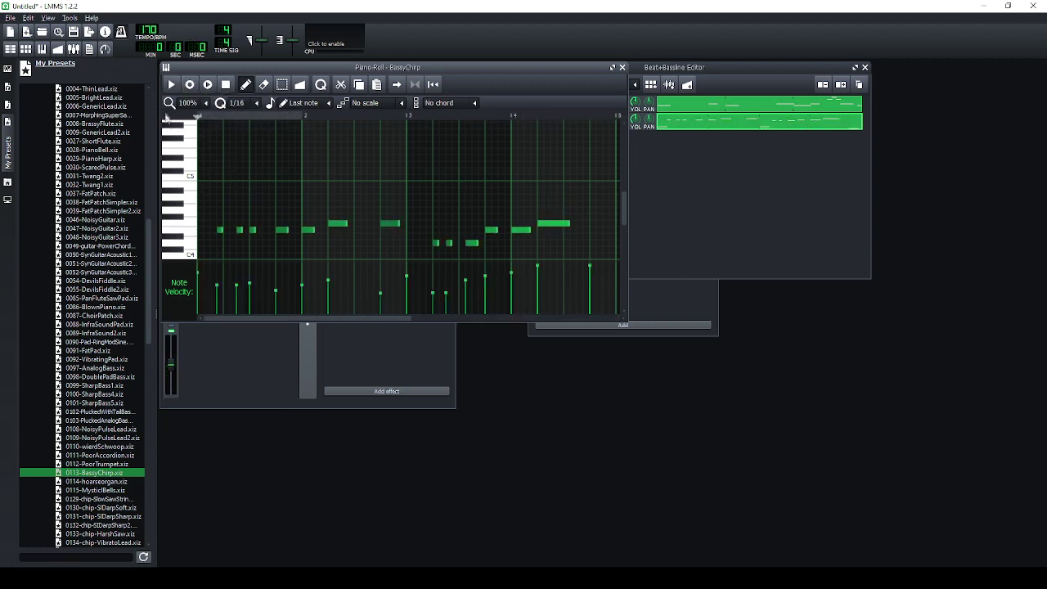
Play back the bass line, shift its first short note one sixteenth earlier, and raise the three D4 notes in bar 3 to E4.
left_click(170, 84)
scroll(343, 197, "down", 4)
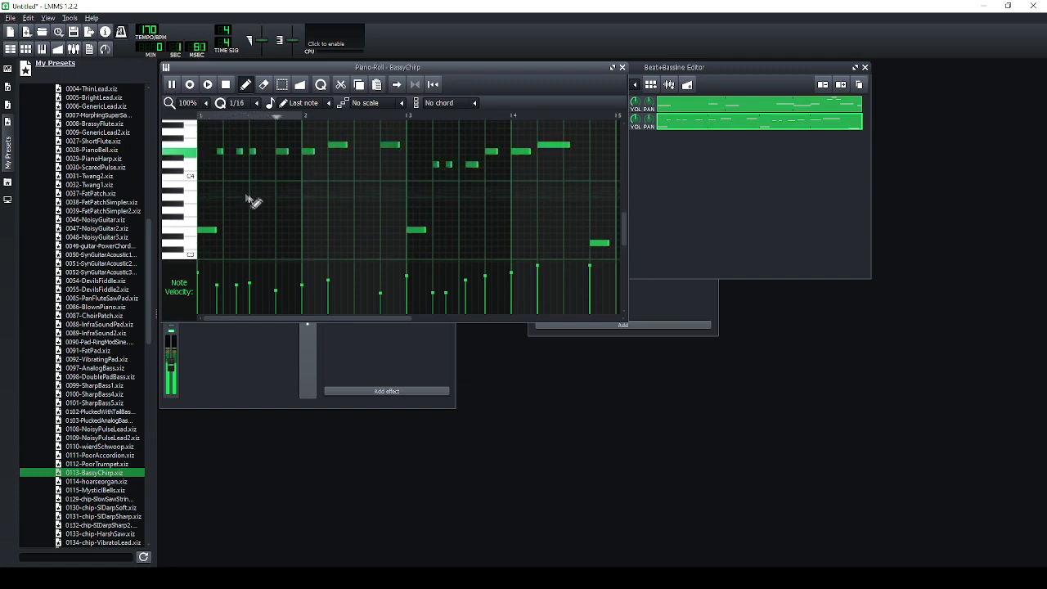
left_click_drag(220, 151, 213, 151)
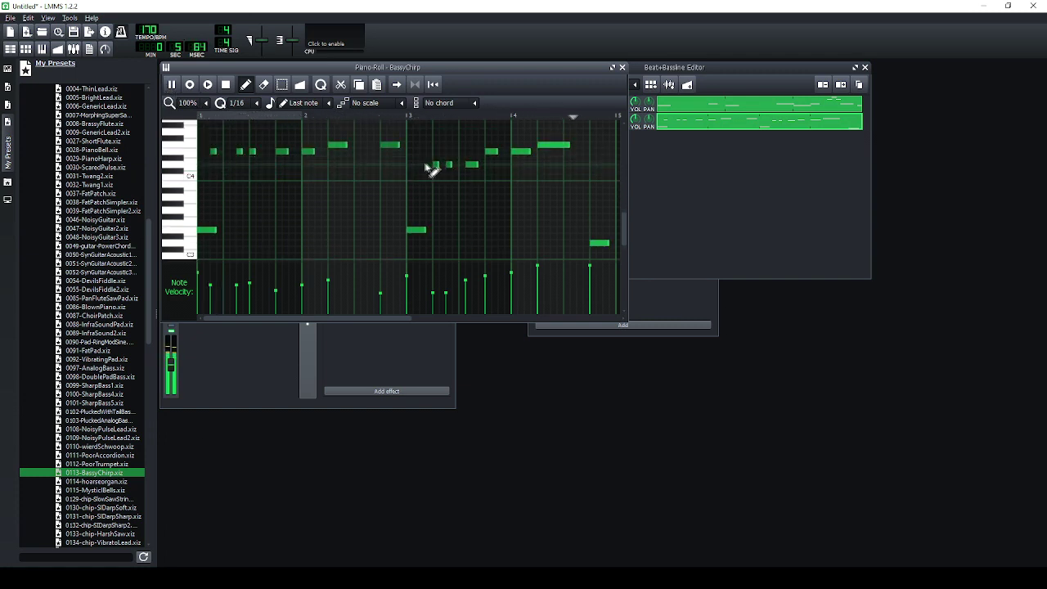
left_click(281, 84)
left_click_drag(482, 175, 430, 160)
left_click(245, 84)
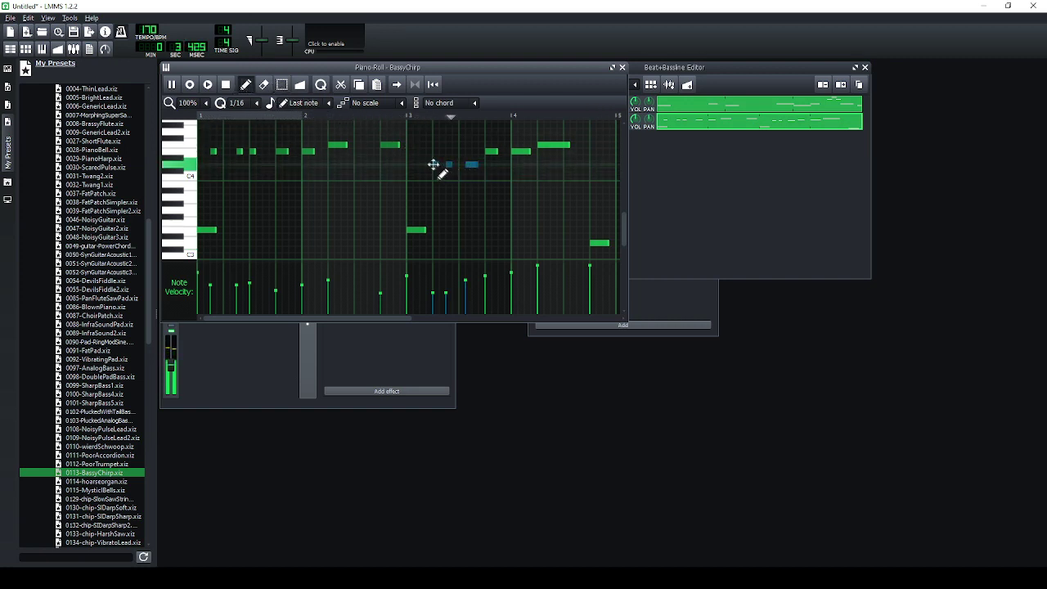
left_click_drag(433, 166, 436, 152)
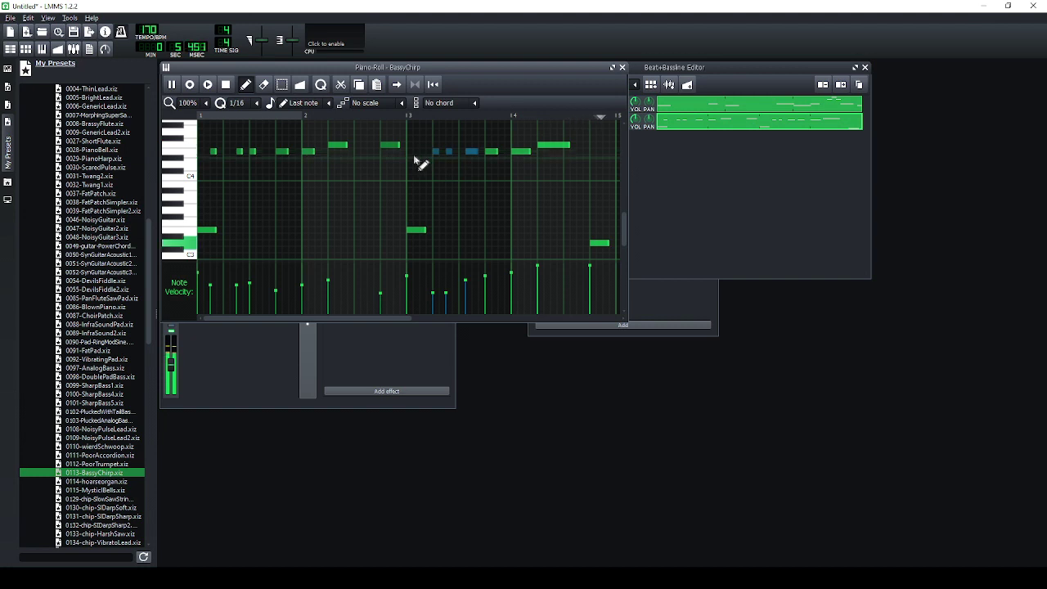
Move the first E4 note to beat 2 of bar 1; shift bar 3's third E4 one sixteenth earlier and shorten it to a sixteenth.
left_click_drag(217, 156, 240, 160)
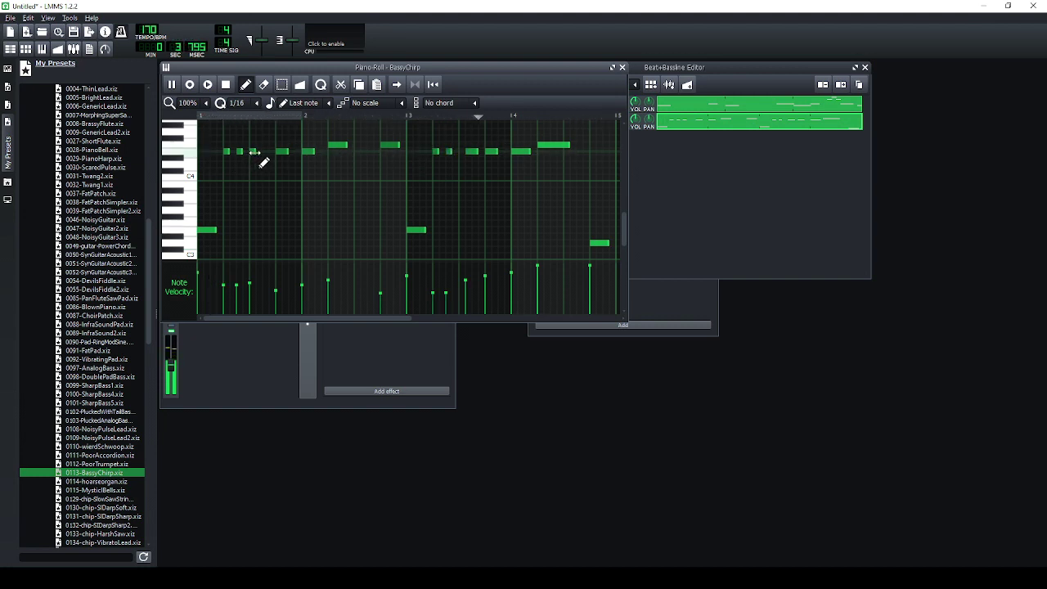
left_click_drag(474, 152, 463, 150)
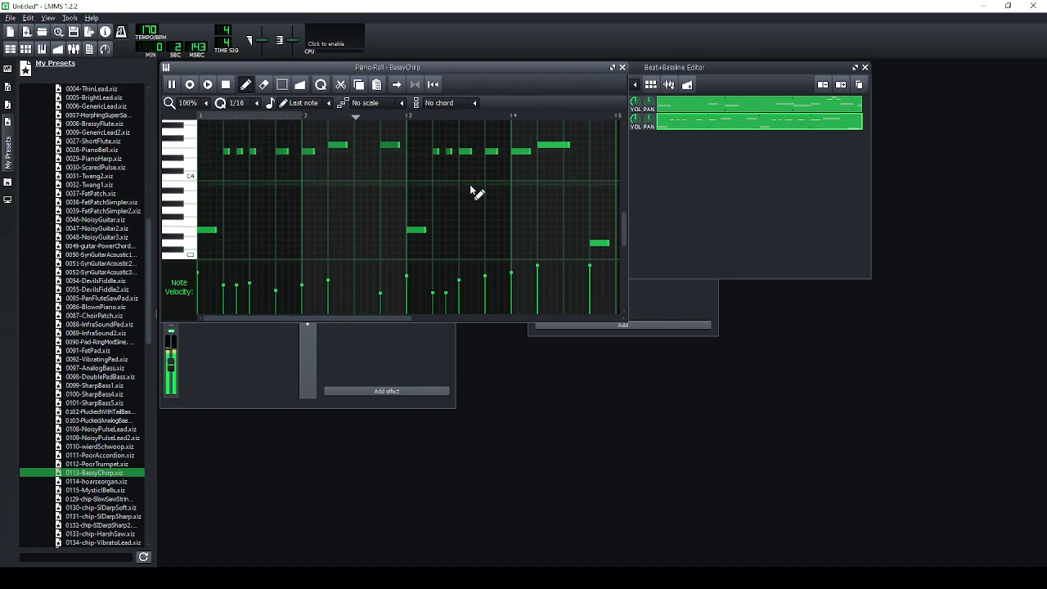
left_click_drag(471, 152, 466, 153)
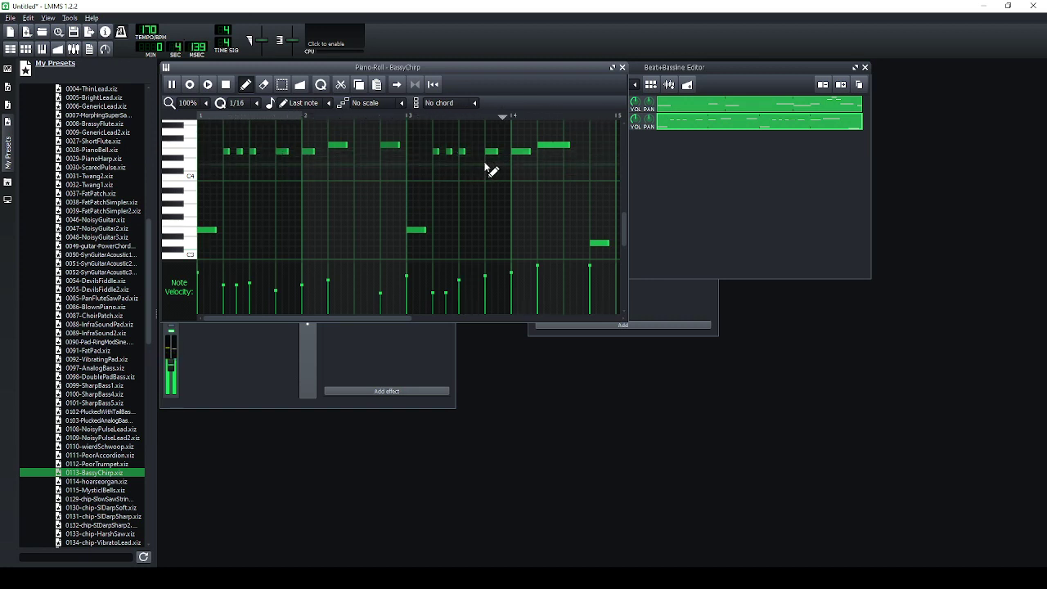
left_click(621, 67)
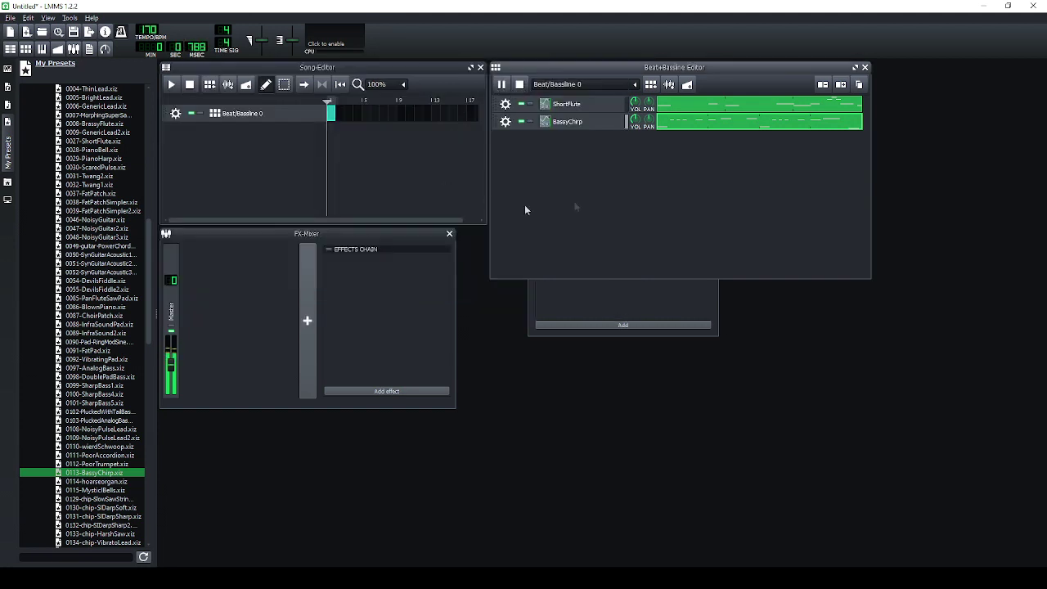
In the ShortFlute pattern, move the last note to the start of bar 4, lengthen several notes, and delay the second-to-last note by one sixteenth.
left_click(505, 122)
left_click(556, 192)
double_click(729, 106)
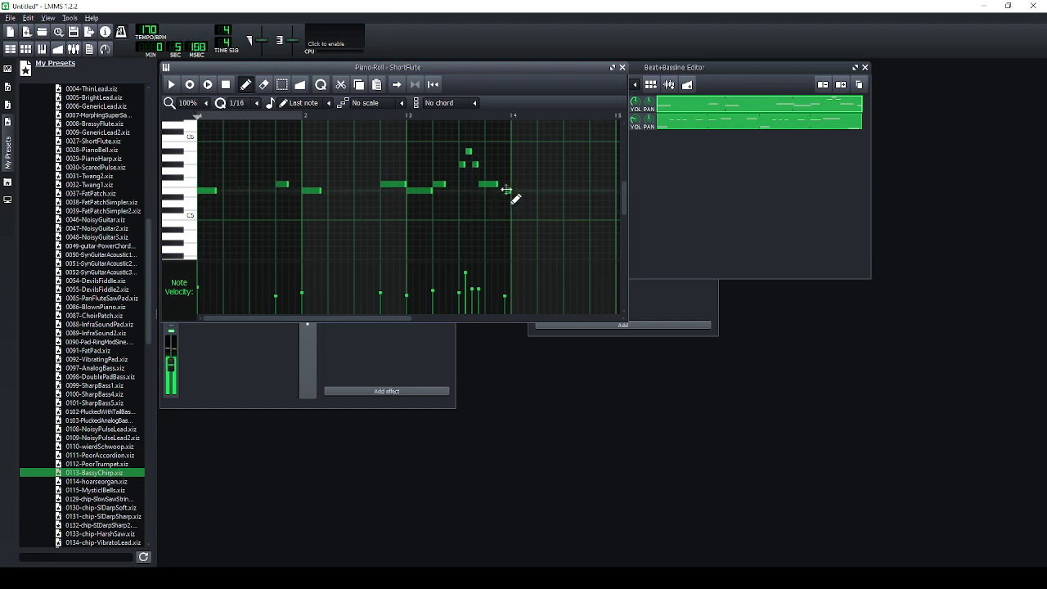
left_click_drag(506, 193, 516, 190)
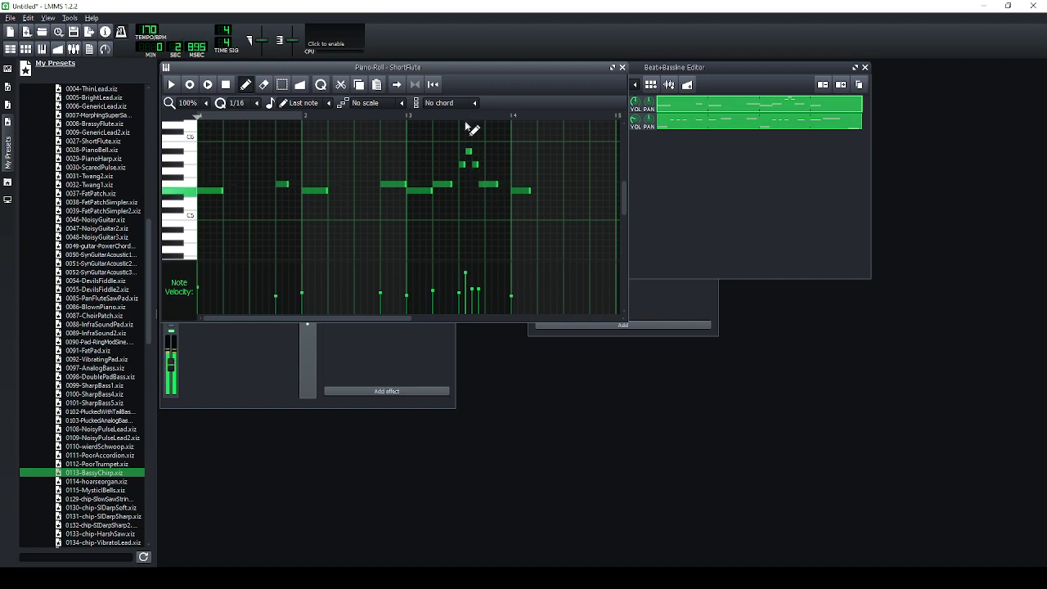
left_click_drag(486, 186, 495, 186)
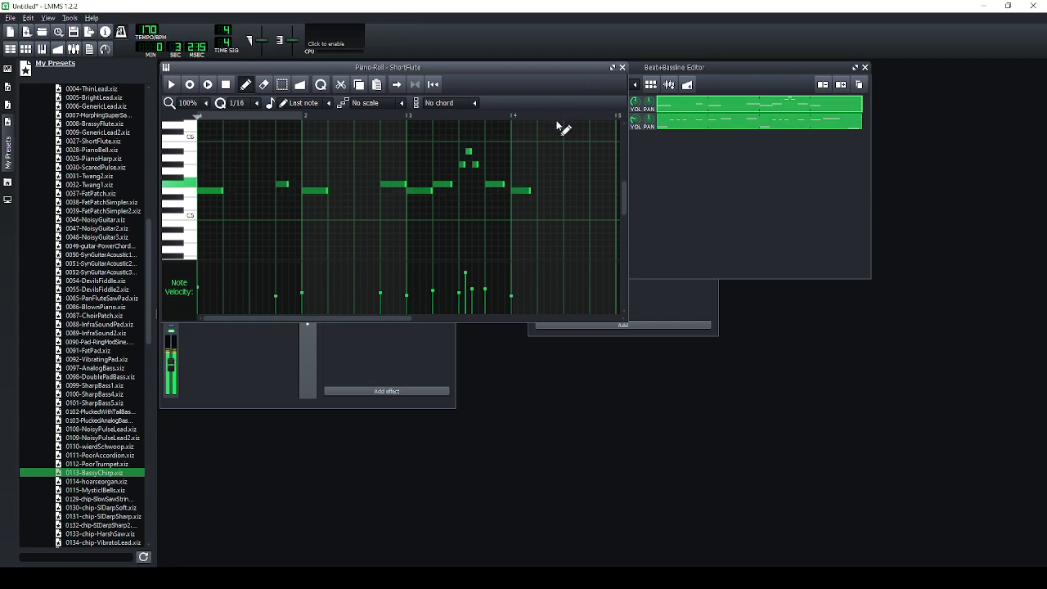
left_click(622, 67)
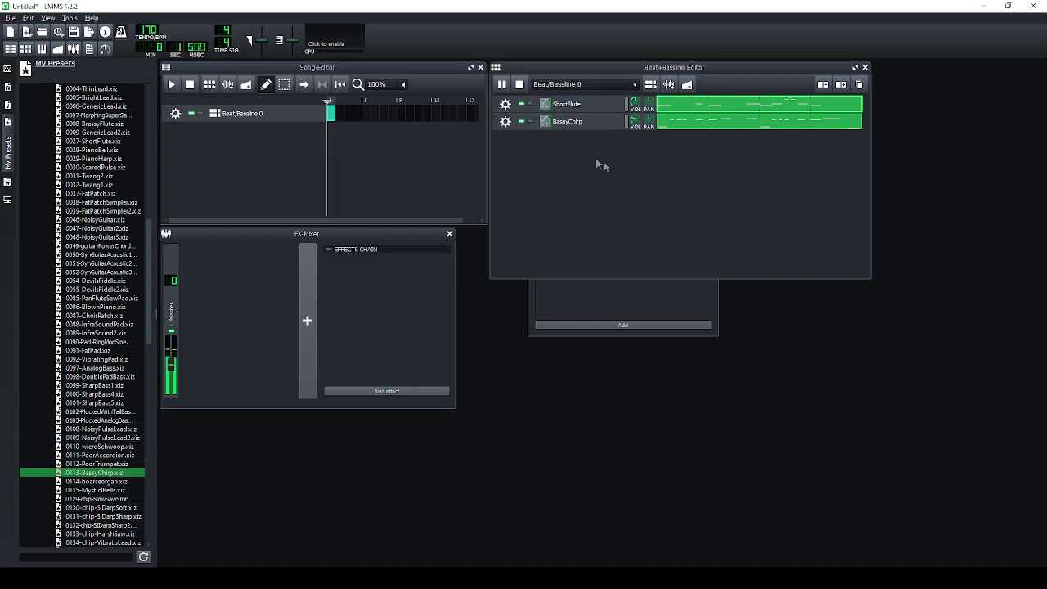
Turn off the USB MIDI Controller as the MIDI input of the BassyChirp track.
left_click(504, 121)
mouse_move(517, 175)
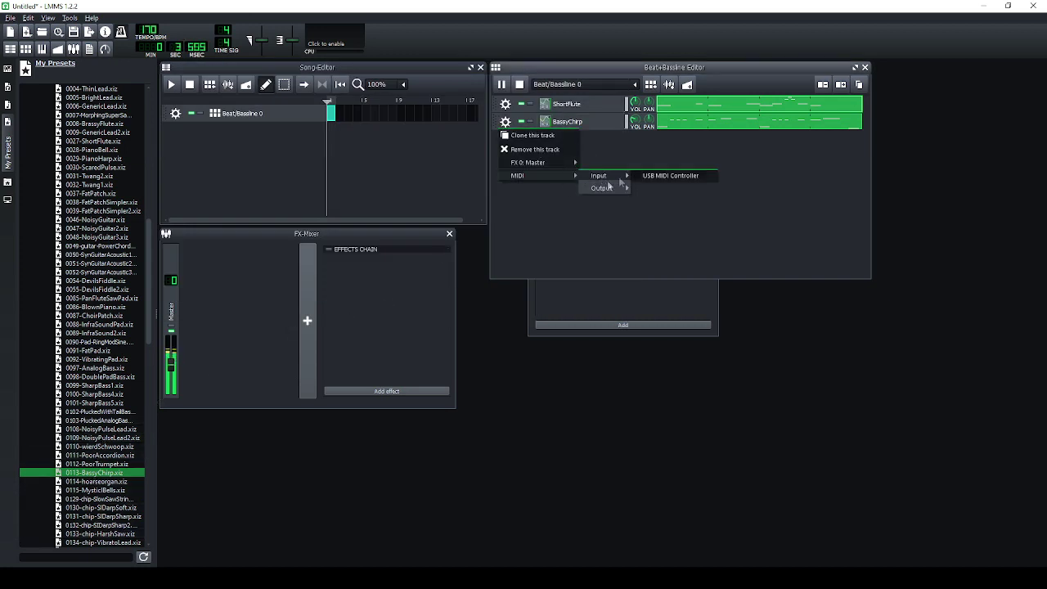
mouse_move(601, 188)
Add the 0103-PluckedAnalogBass preset as a new track and assign the USB MIDI Controller as its MIDI input.
left_click(102, 420)
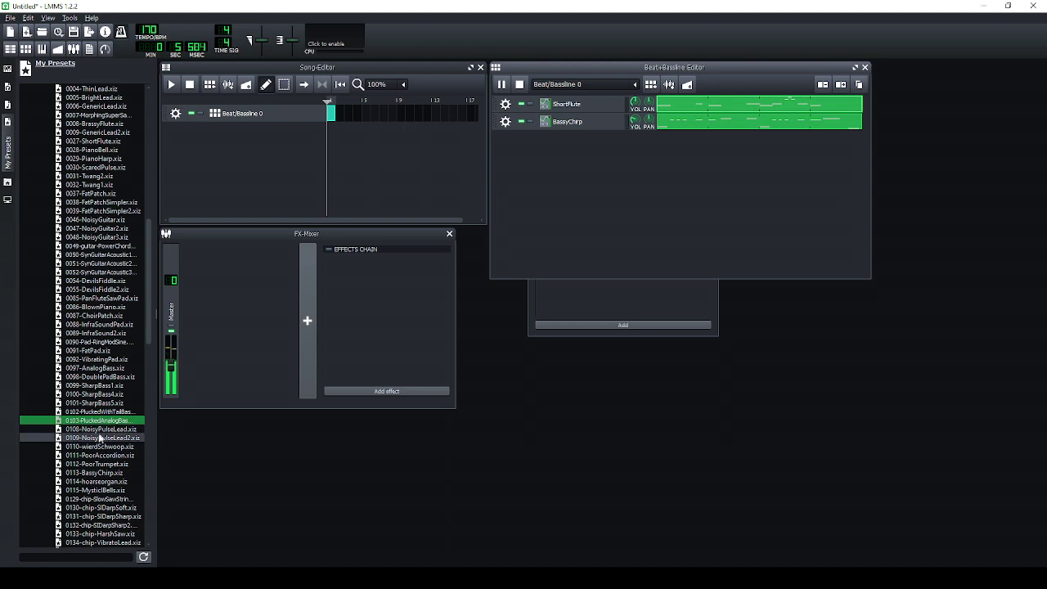
scroll(104, 462, "down", 2)
left_click_drag(114, 368, 549, 167)
left_click(505, 139)
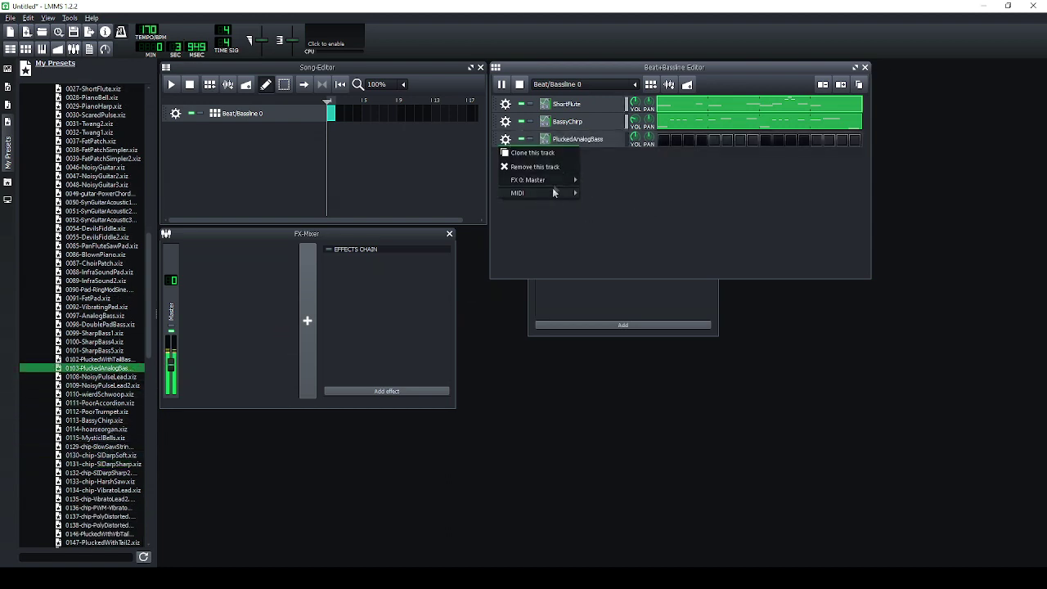
mouse_move(518, 192)
left_click(633, 192)
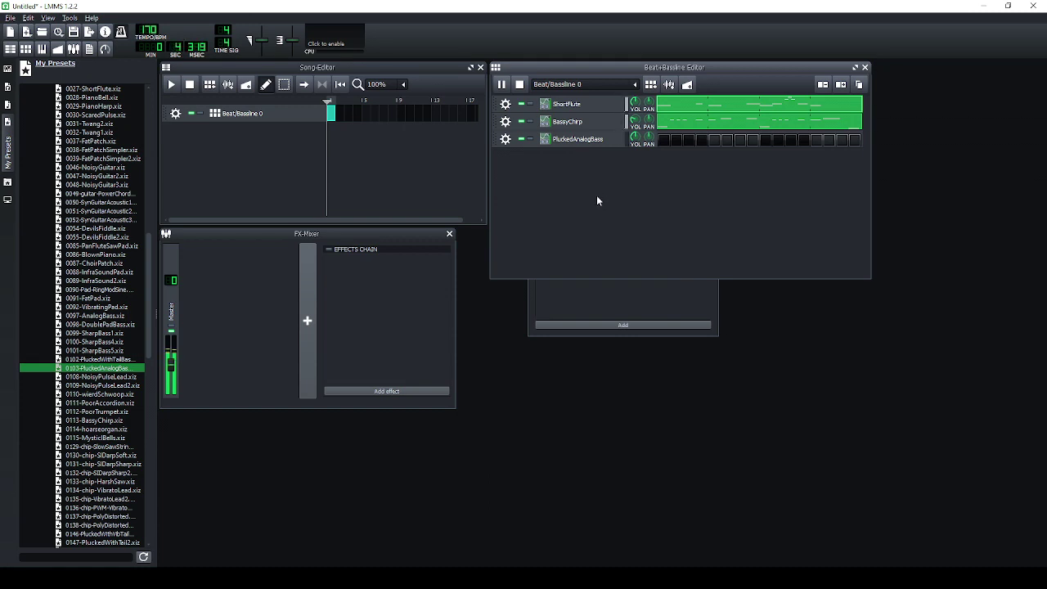
Record a four-bar PluckedAnalogBass part alternating three E5 notes and four F5 notes per bar, and lower the track's volume.
right_click(682, 148)
left_click(700, 155)
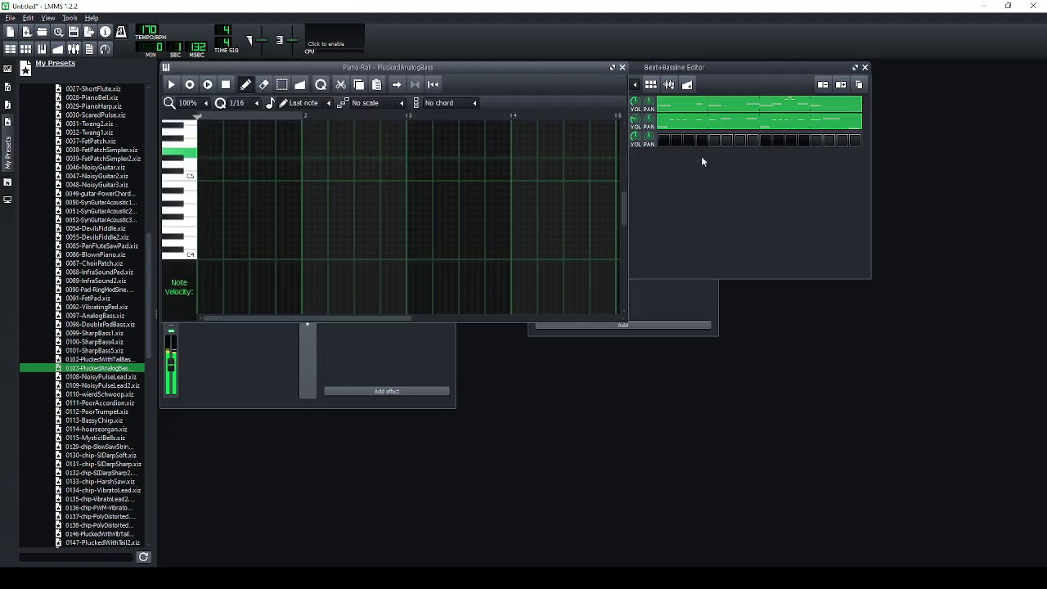
left_click(226, 85)
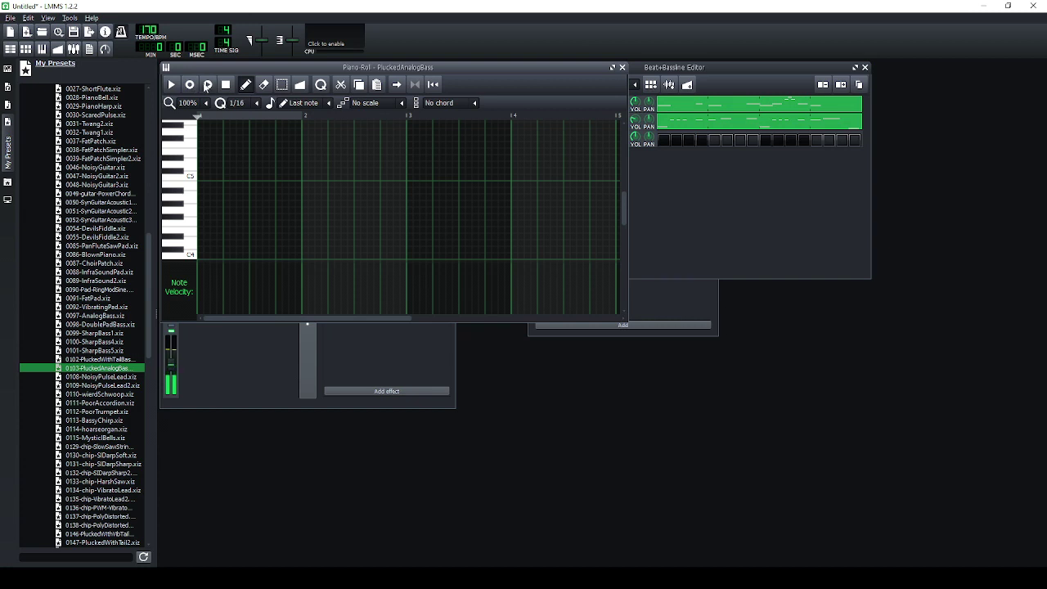
left_click(208, 85)
key("e")
key("r")
key("r")
key("r")
key("r")
key("e")
key("e")
key("e")
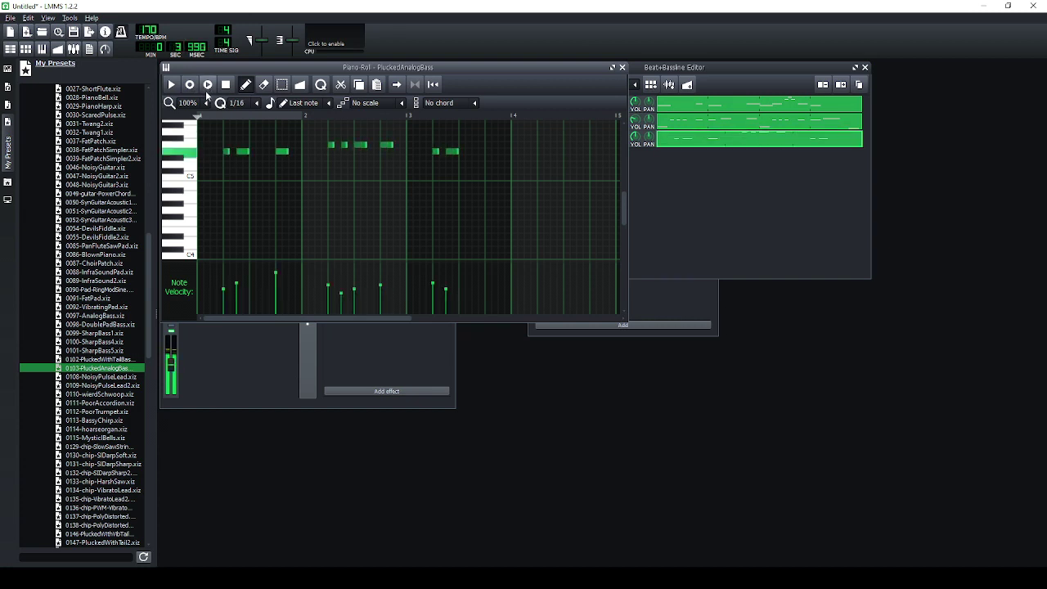
key("r")
key("r")
key("r")
key("r")
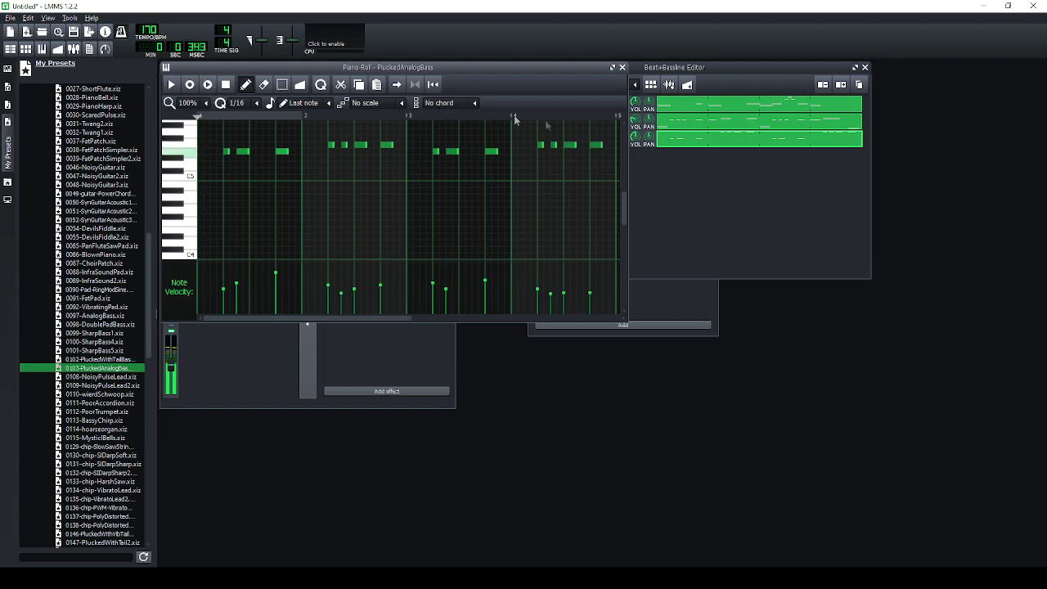
left_click(622, 67)
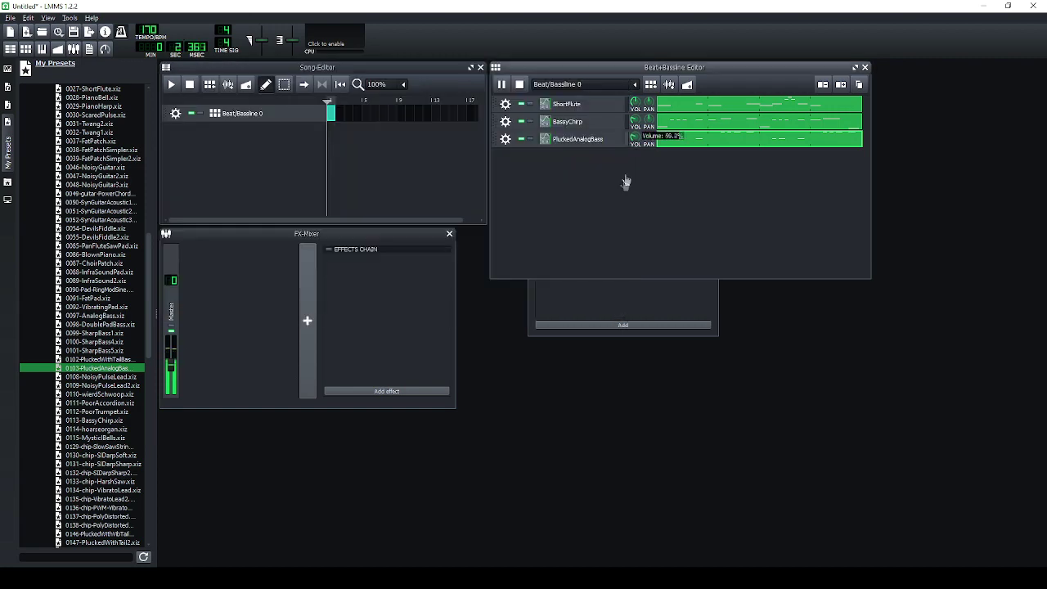
Add Trapaholic Kick (27).wav from the Trapaholic 808 Kicks sample folder as a new track in the beat.
scroll(98, 376, "up", 5)
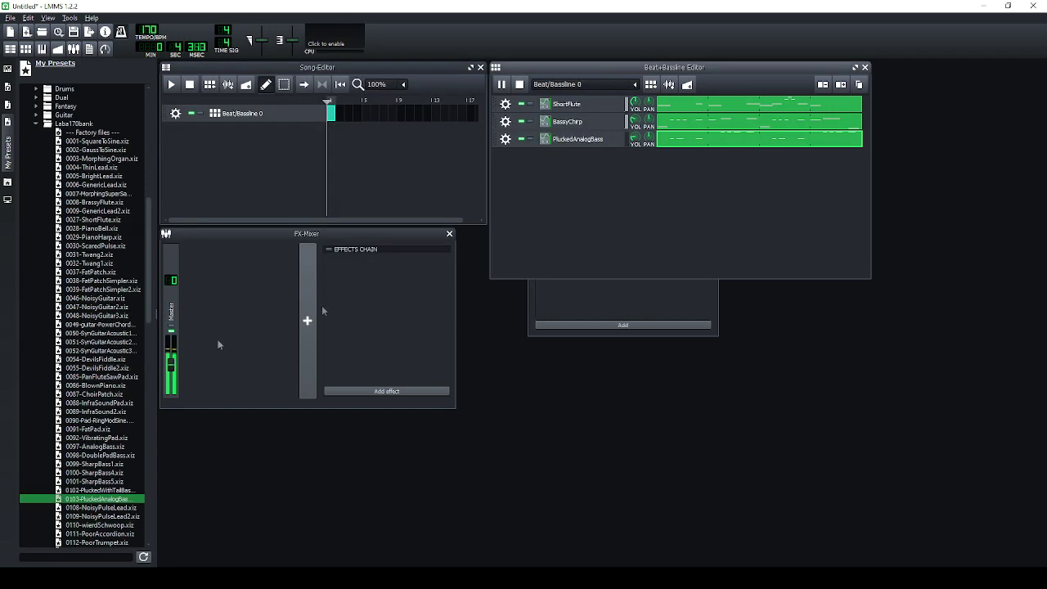
scroll(98, 246, "up", 6)
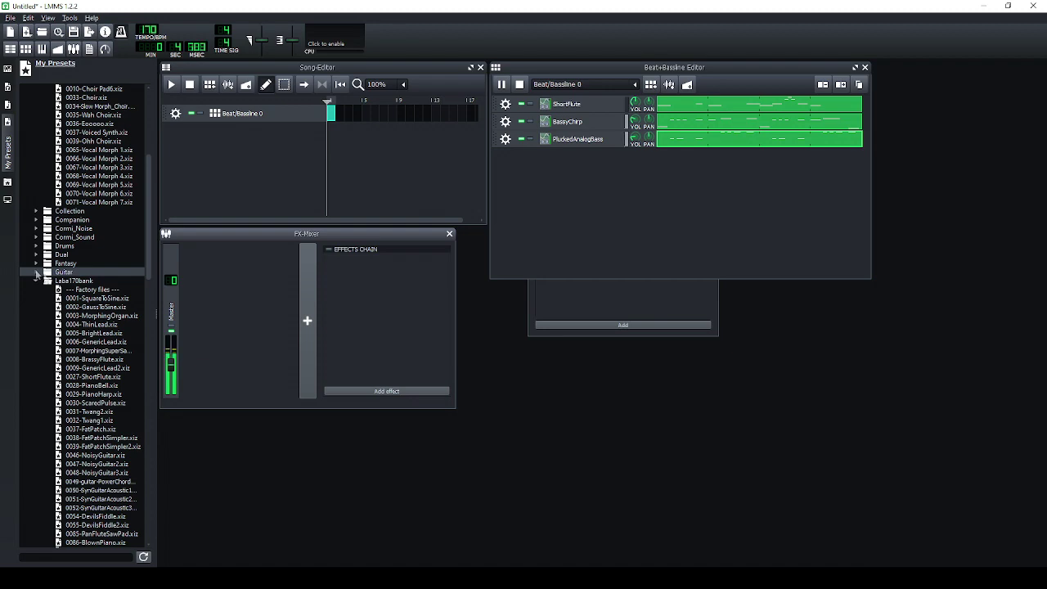
scroll(90, 225, "up", 9)
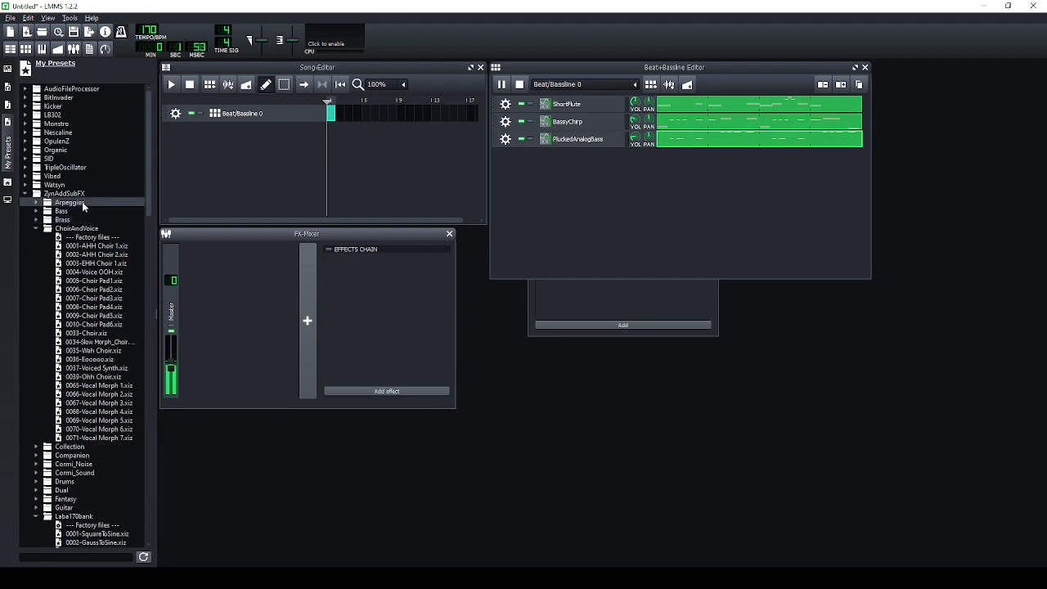
left_click(7, 105)
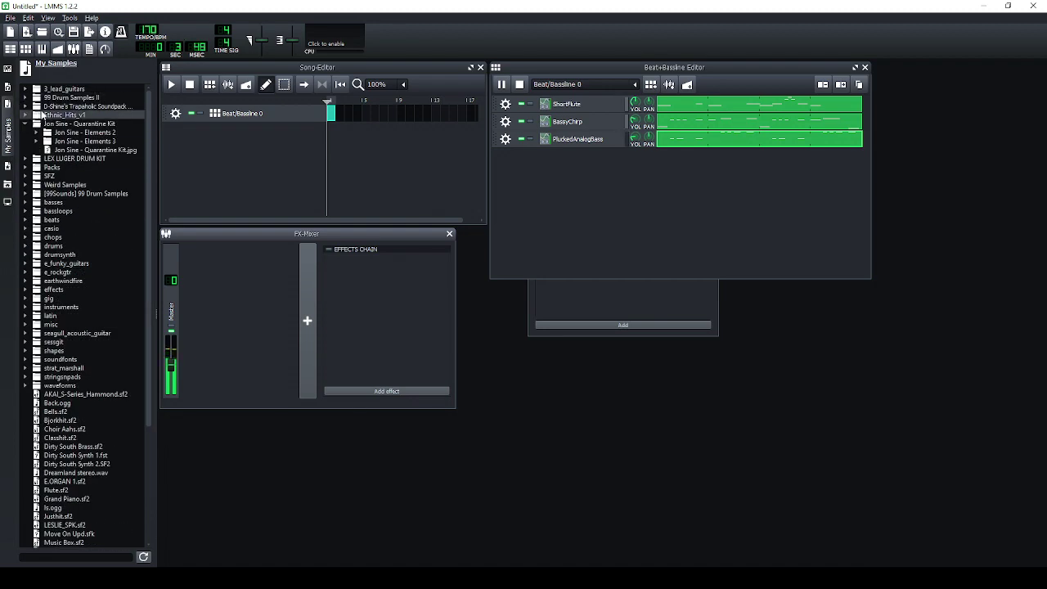
left_click(36, 115)
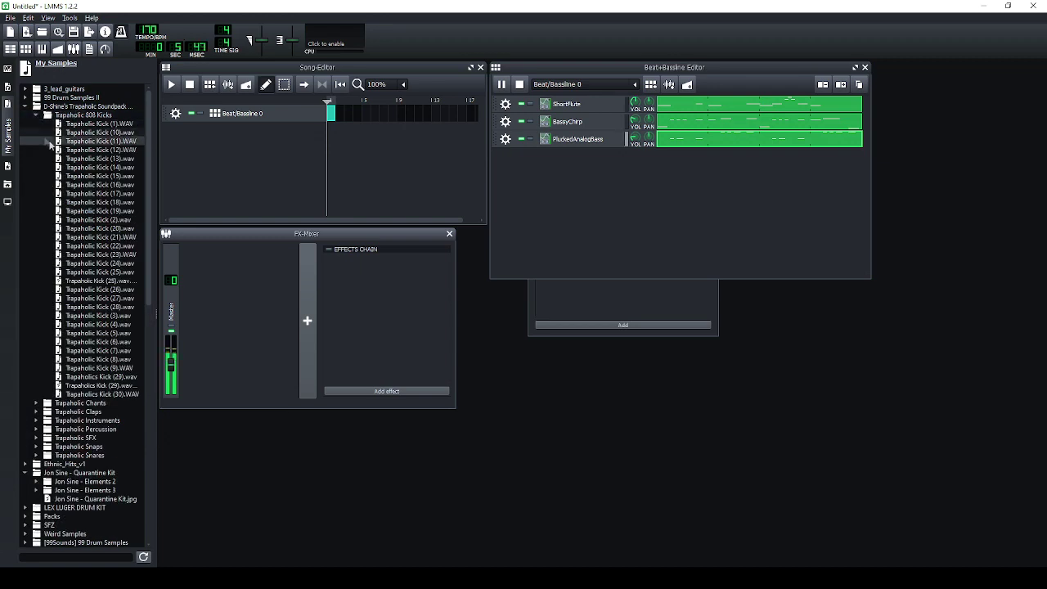
left_click_drag(128, 301, 574, 181)
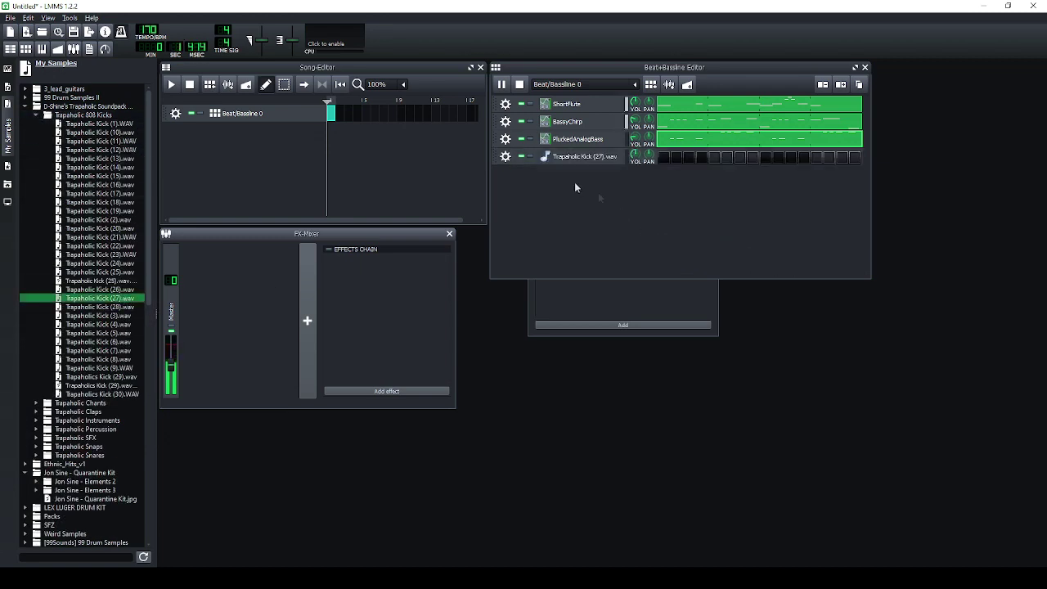
Open the Trapaholic Kick (27) instrument settings and adjust its pitch.
left_click(576, 156)
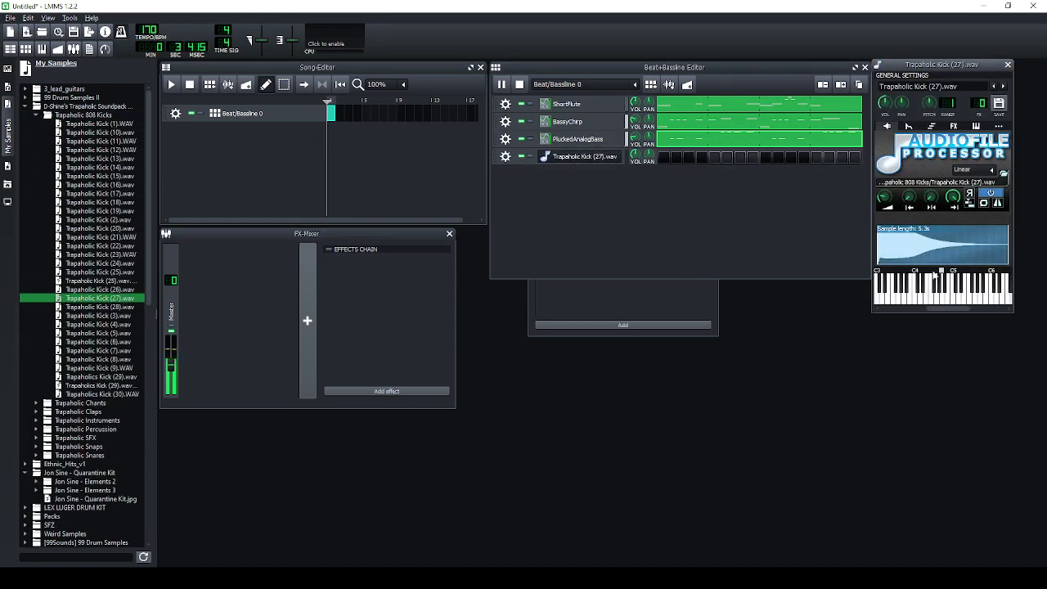
left_click_drag(926, 105, 916, 139)
left_click(1007, 64)
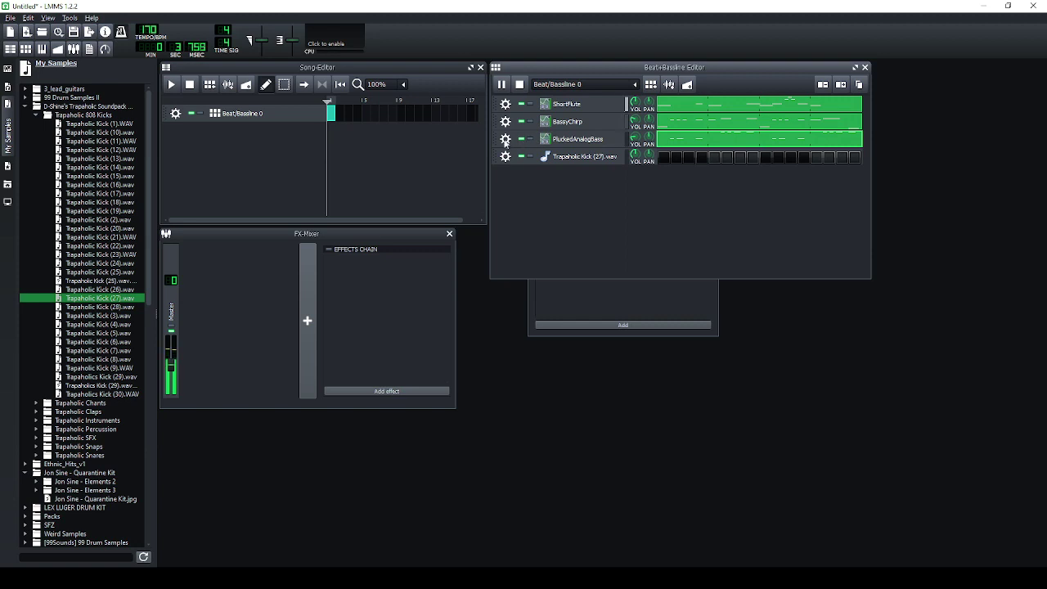
Switch the USB MIDI Controller input from the PluckedAnalogBass track to the Trapaholic Kick (27) track.
left_click(506, 141)
left_click(504, 171)
left_click(505, 156)
mouse_move(523, 210)
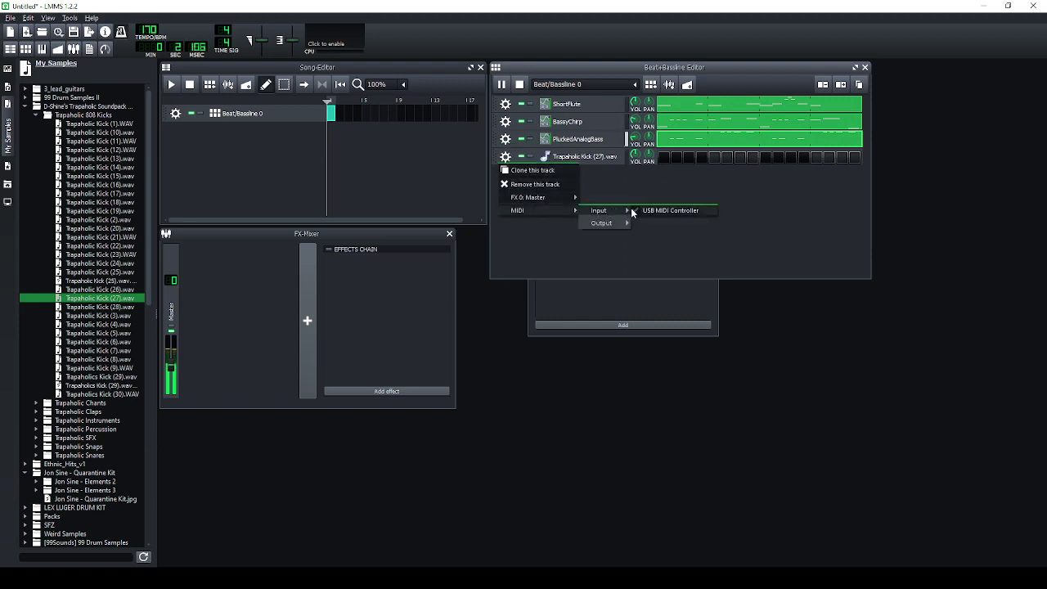
left_click(617, 219)
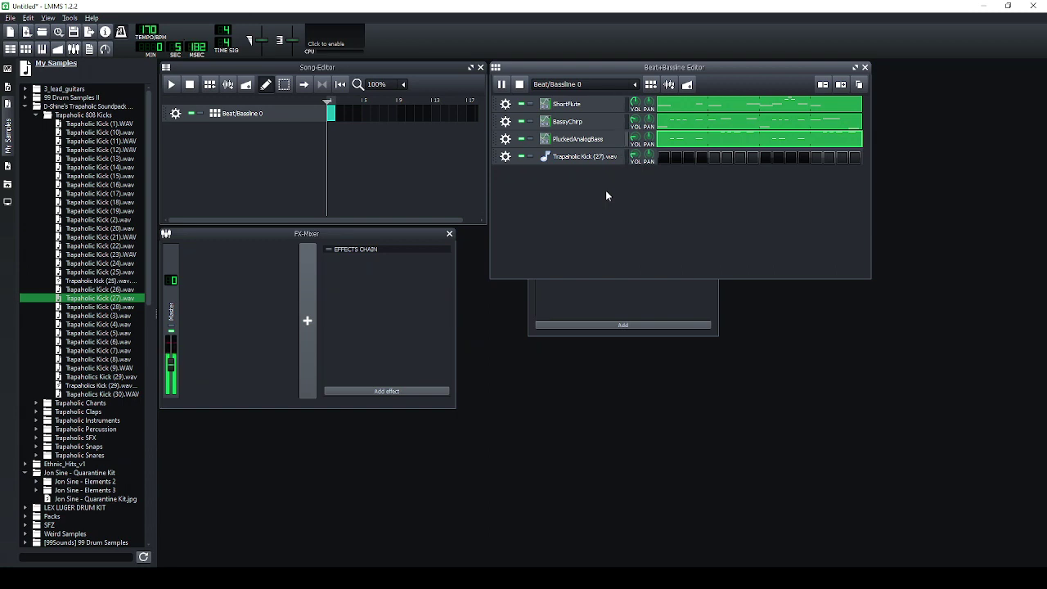
Open the Trapaholic Kick (27) pattern in the piano roll and record a four-bar line of D5, E5, F5 and C6 notes.
right_click(670, 163)
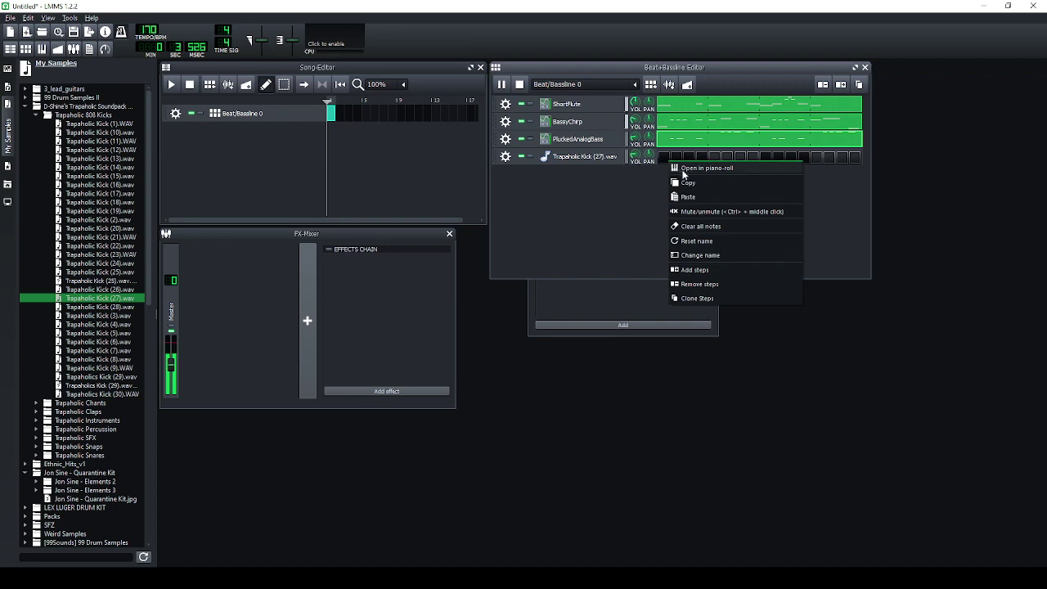
left_click(683, 168)
left_click(273, 150)
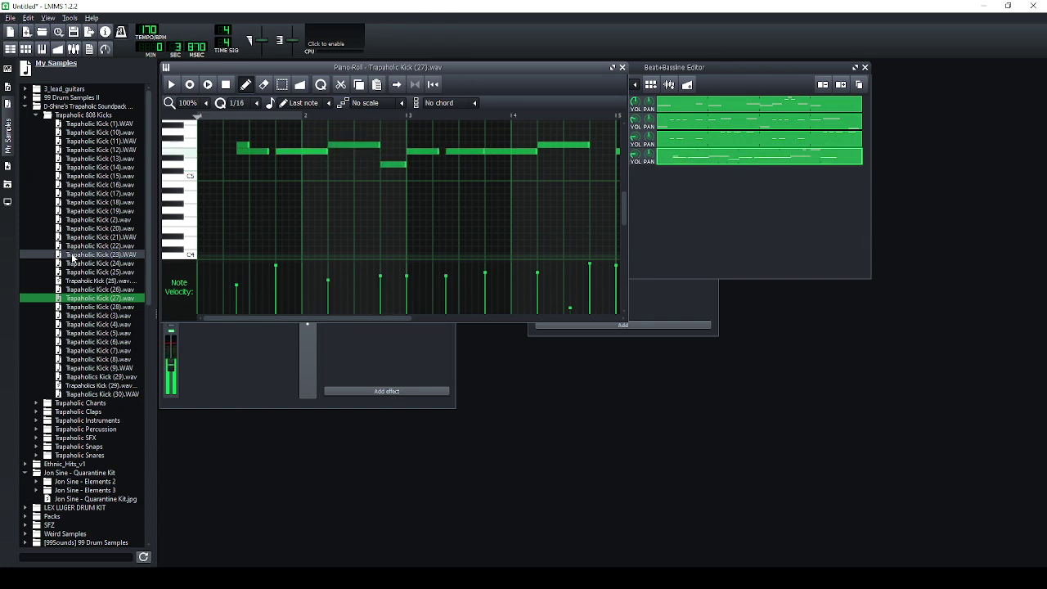
Move the final E5 kick note to the start of bar 1, delete the short F5, and close the gaps between E5 notes.
right_click(511, 152)
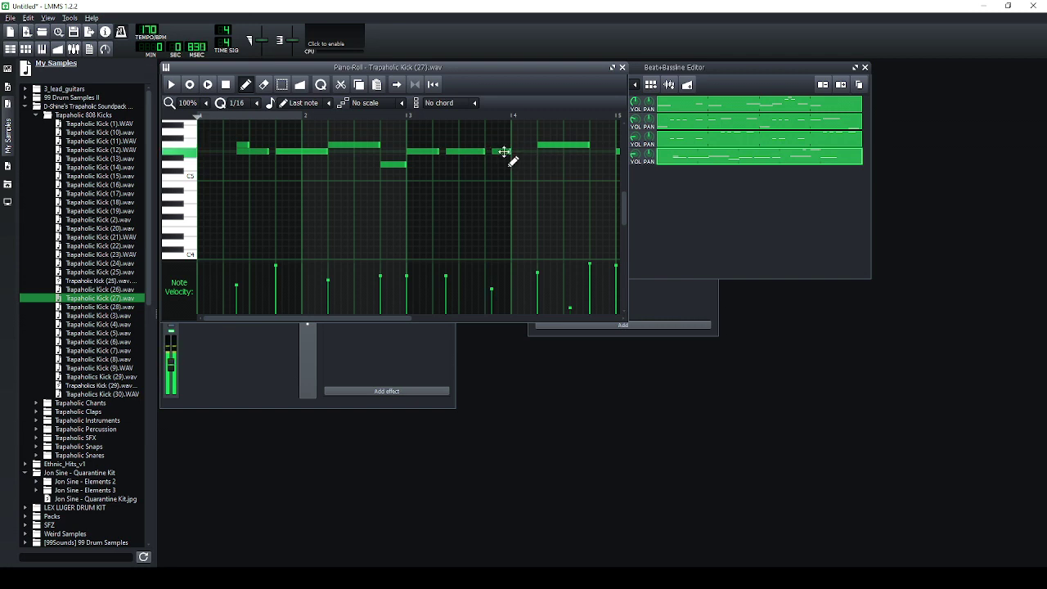
left_click_drag(497, 152, 542, 159)
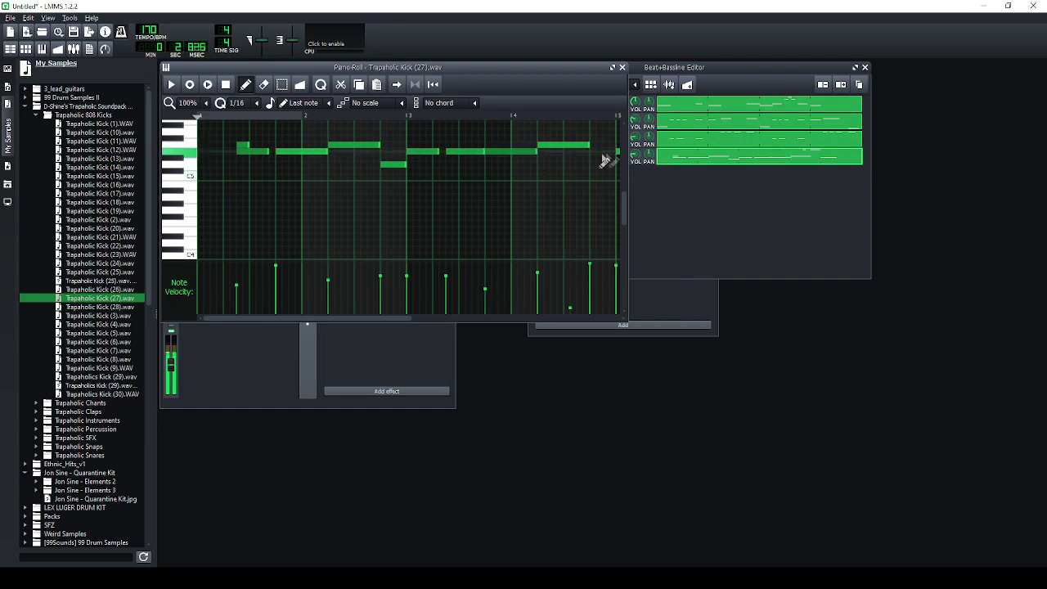
left_click_drag(616, 150, 283, 158)
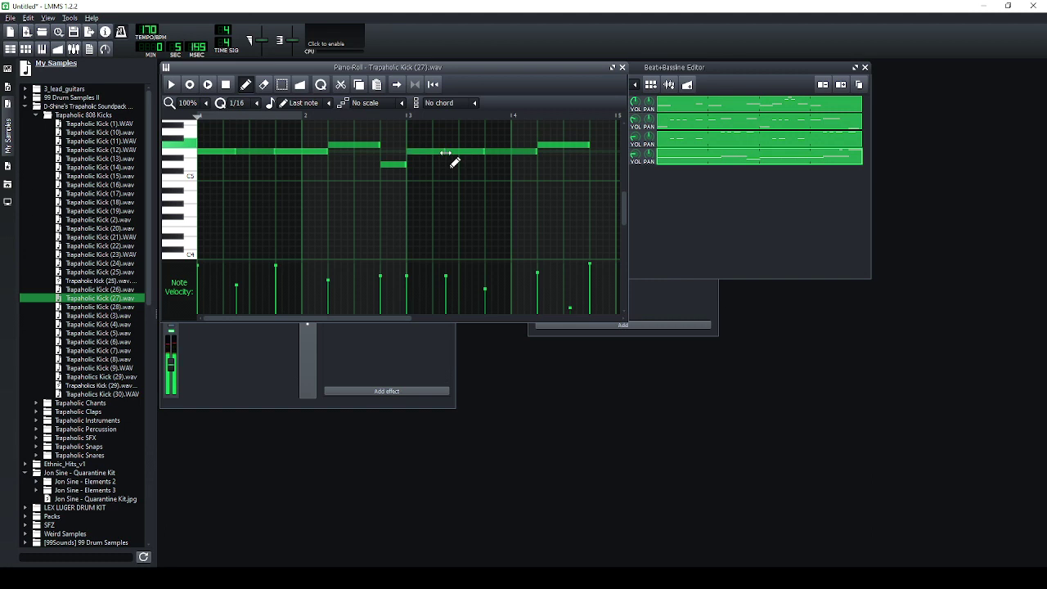
Delete the short, quiet C6 note in bar 4 of the kick pattern and close the piano roll.
scroll(606, 137, "up", 3)
left_click(603, 176)
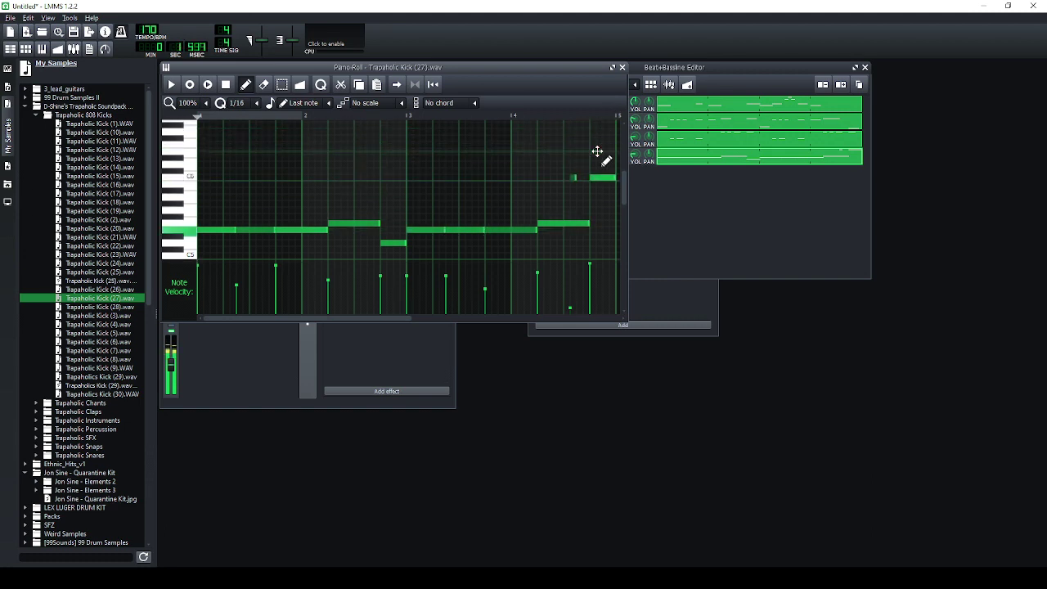
left_click(622, 67)
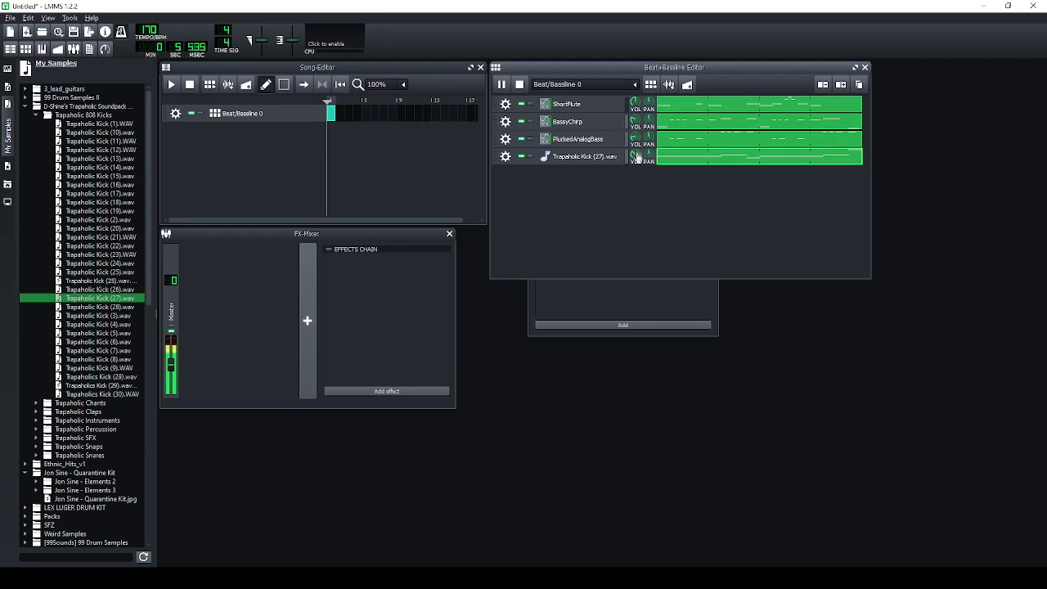
Transpose all notes of the Trapaholic Kick (27) pattern down by about an octave.
double_click(692, 159)
left_click(282, 85)
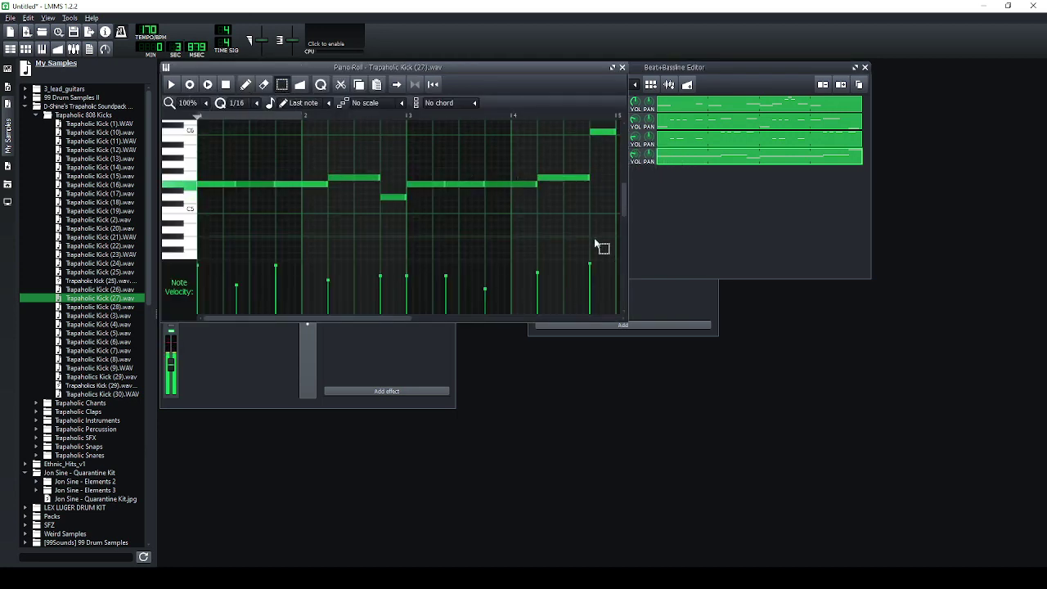
key("ctrl+a")
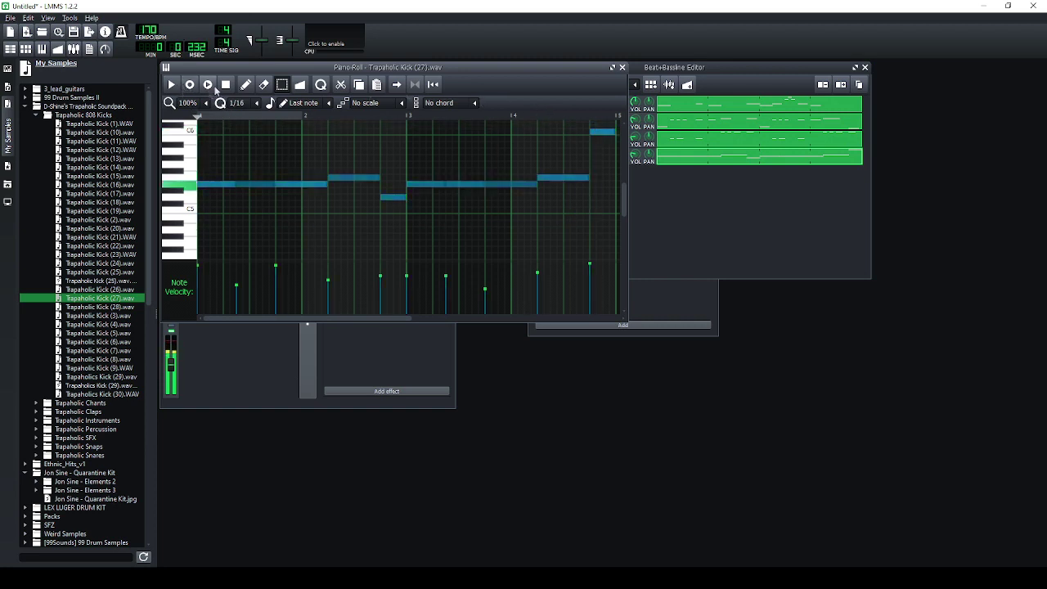
left_click(245, 85)
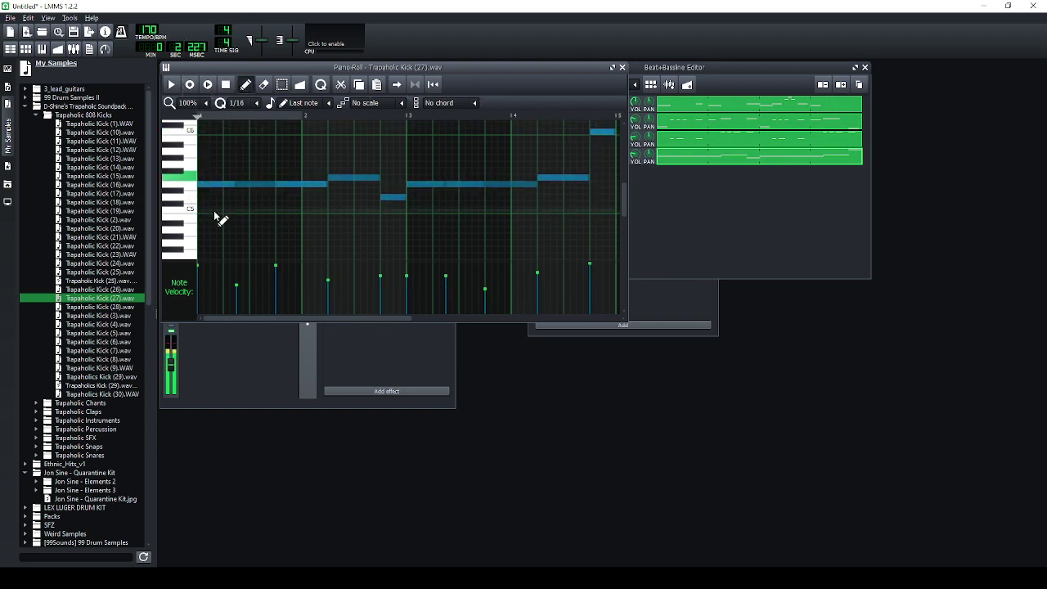
scroll(215, 217, "down", 1)
scroll(221, 166, "up", 3)
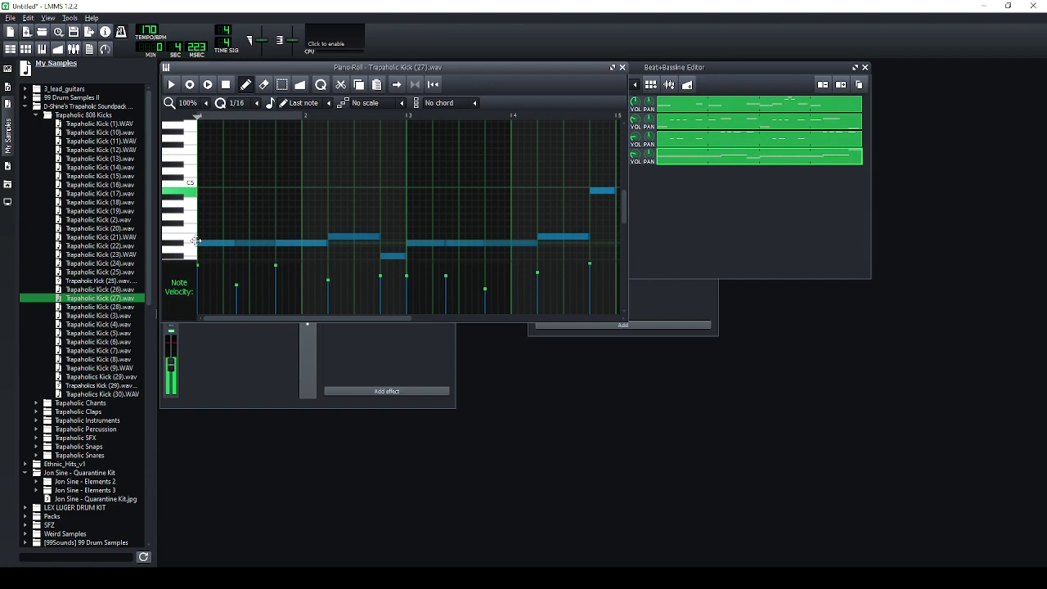
left_click(622, 67)
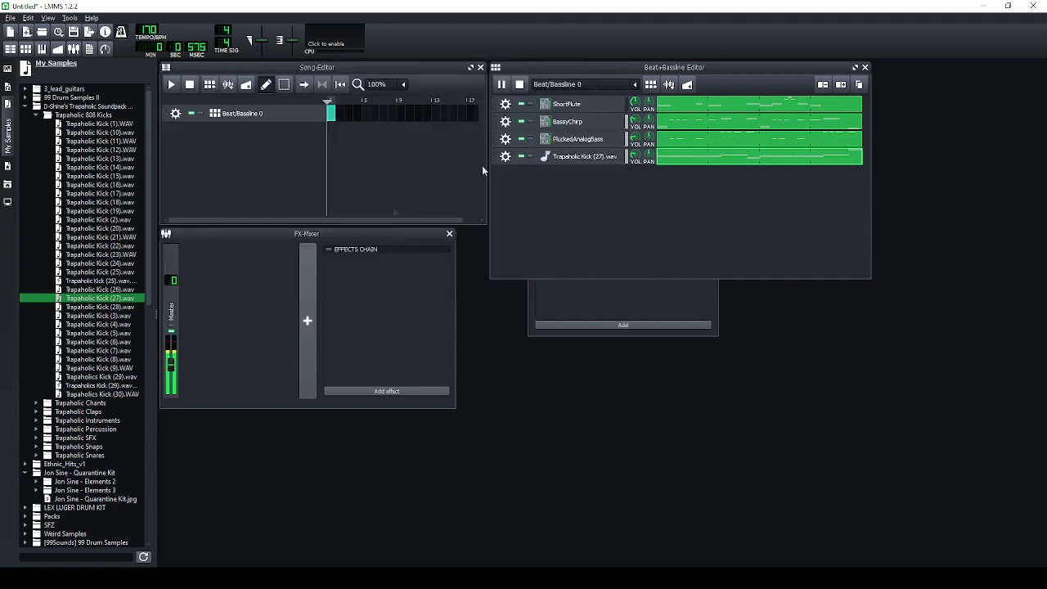
Collapse the Trapaholic sample folders and extend the Beat/Bassline 0 clip in the song to fill bars 1 through 12.
left_click(36, 115)
left_click(26, 106)
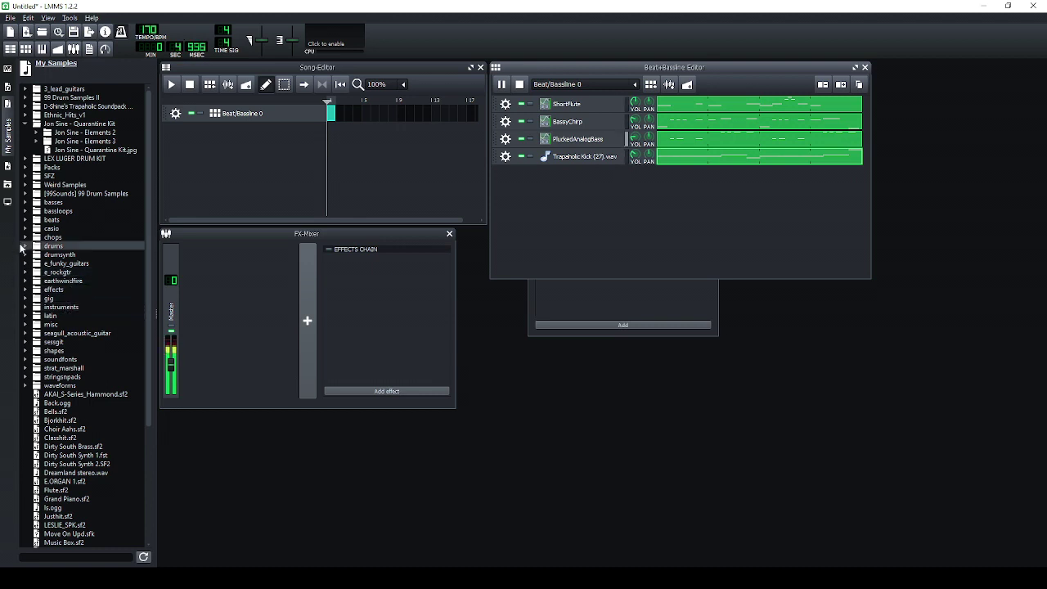
left_click(864, 67)
left_click_drag(330, 114, 402, 121)
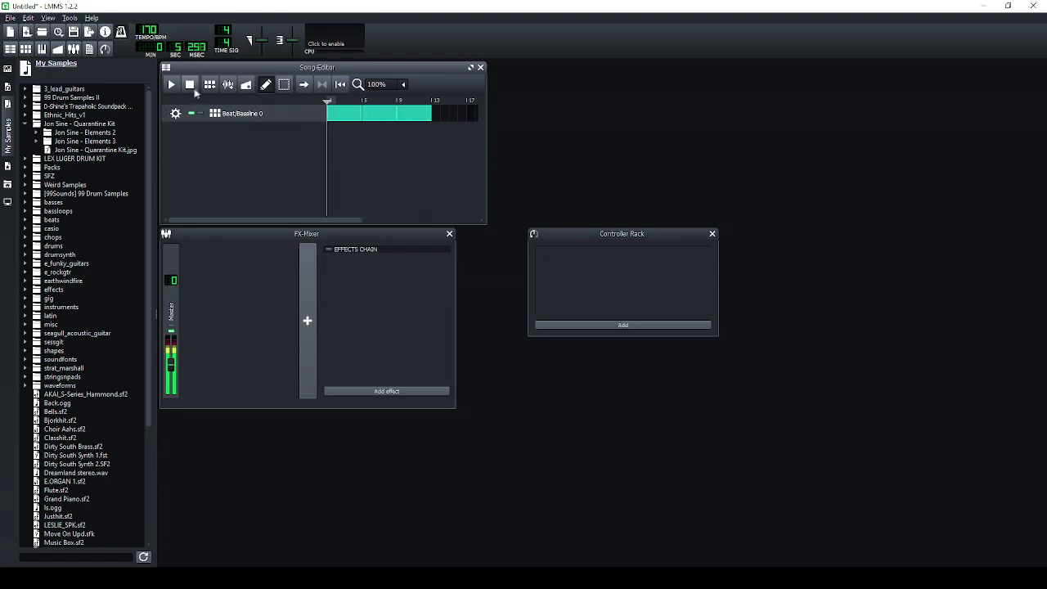
Add a second beat/bassline track with a clip at bar 5 and open it for editing.
left_click(209, 84)
double_click(352, 132)
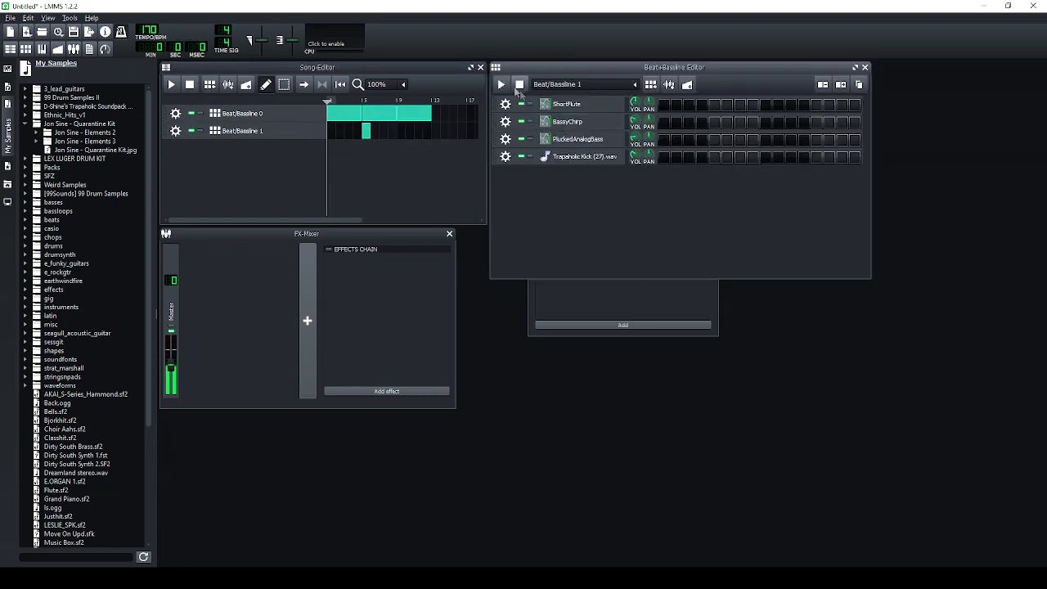
Add Trapaholic Hihat (2).wav from the Trapaholic Percussion folder as a new track in Beat/Bassline 1 and open its piano roll.
left_click(25, 125)
left_click(25, 106)
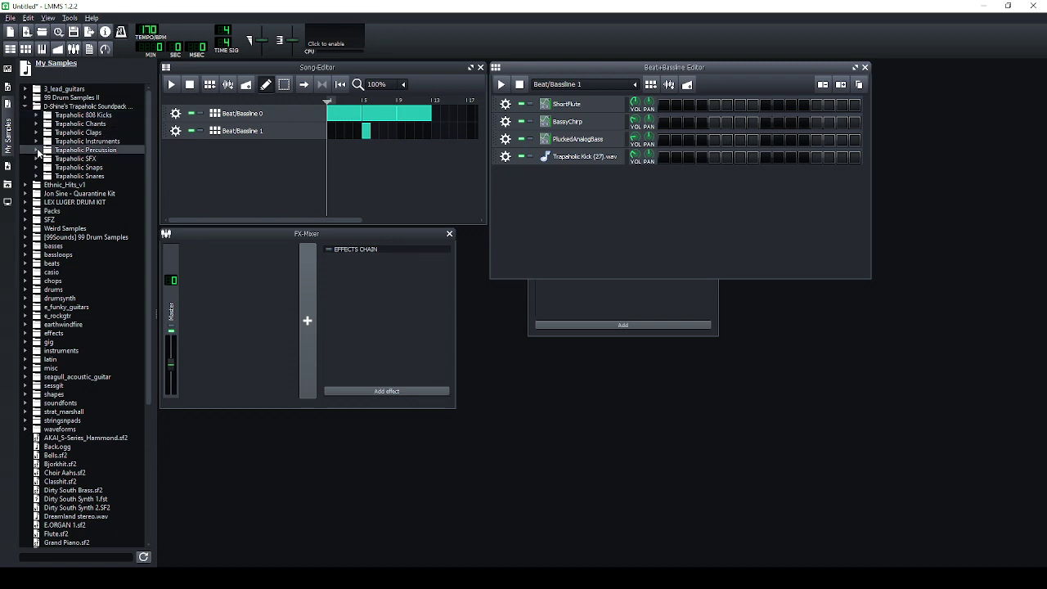
left_click(35, 150)
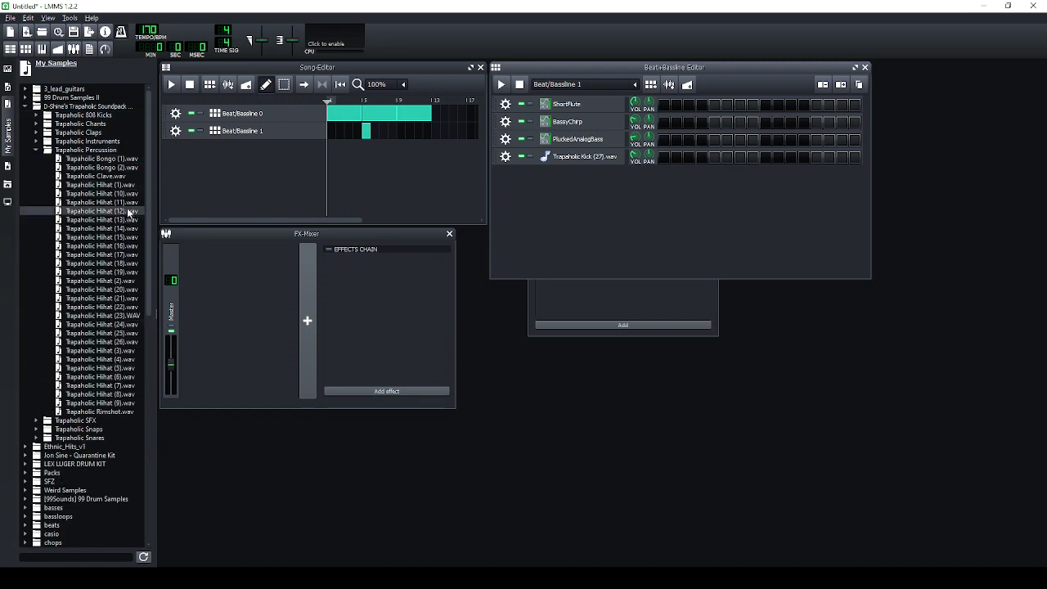
left_click_drag(117, 281, 672, 187)
right_click(699, 180)
left_click(701, 184)
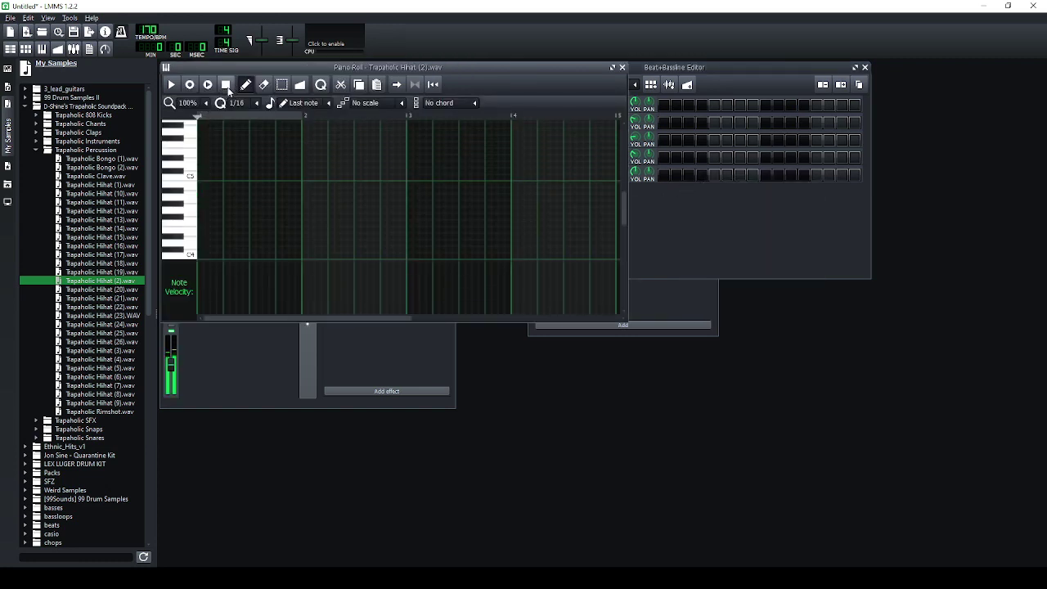
Record a hi-hat part on A4 over bars 1 to 4 and even it out to steady eighth notes.
left_click(189, 85)
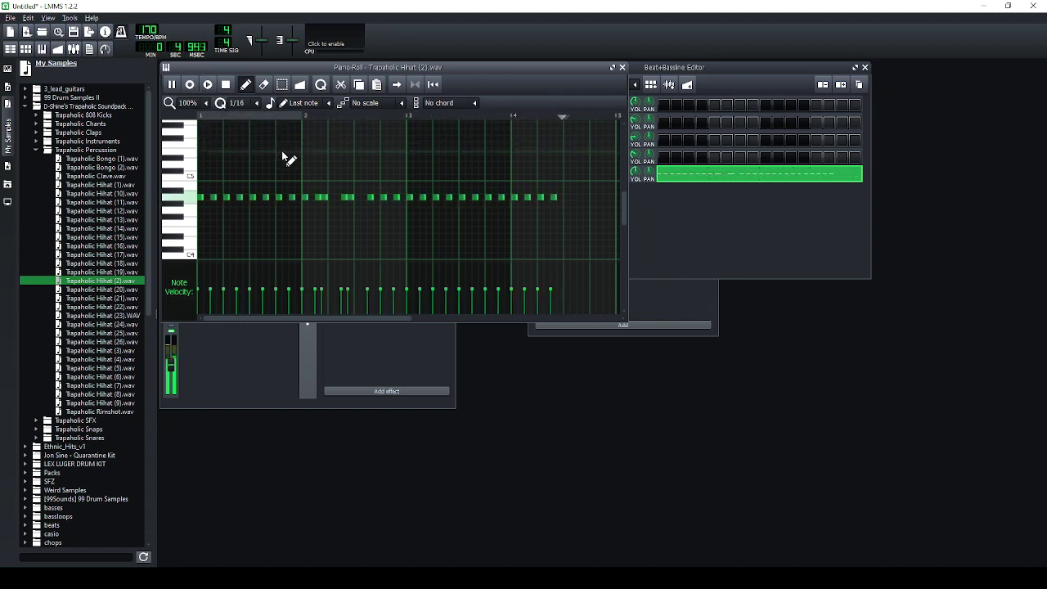
left_click(226, 84)
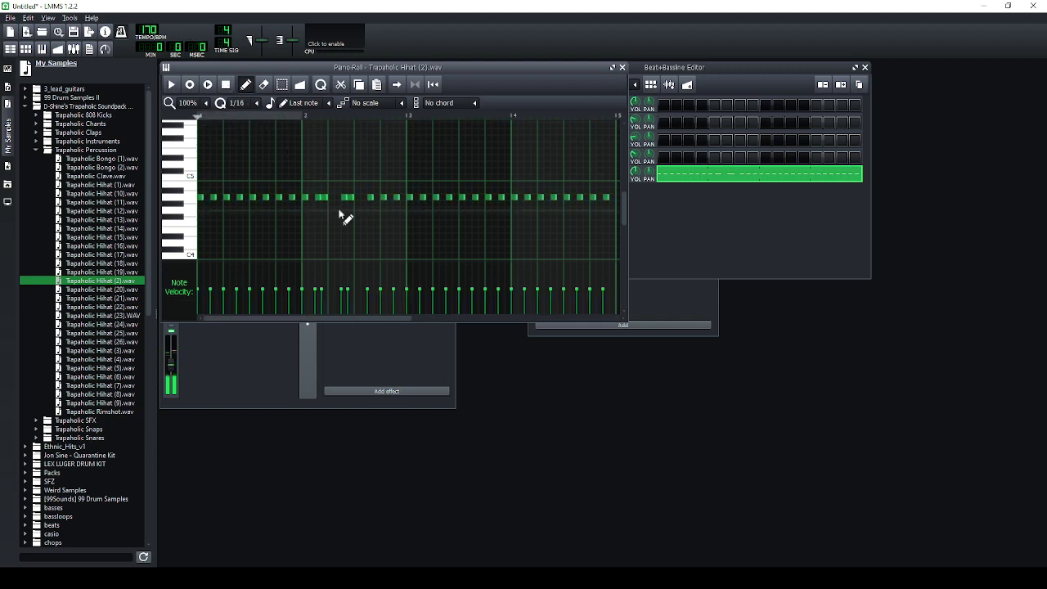
left_click_drag(322, 197, 360, 203)
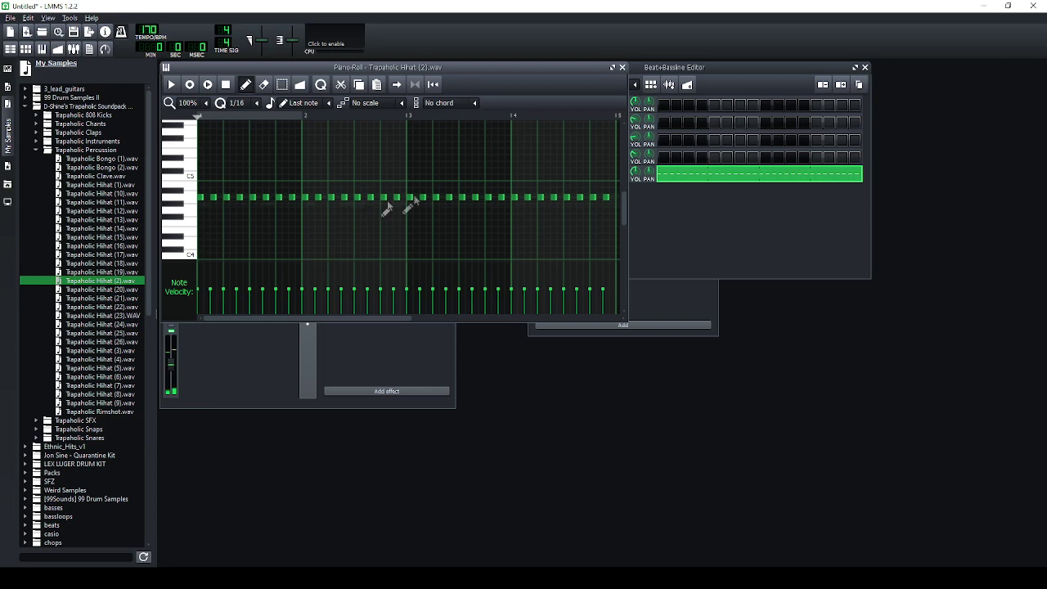
Reopen Beat/Bassline 1 from the song arrangement, turn down the Trapaholic Hihat (2) track's volume and play the pattern.
left_click(613, 67)
left_click(12, 49)
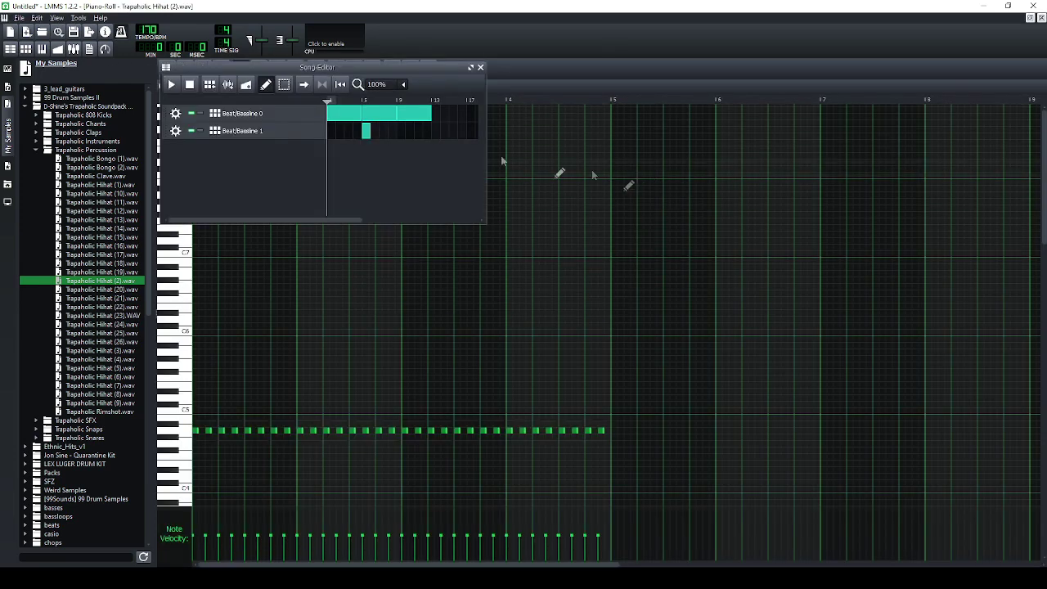
double_click(365, 131)
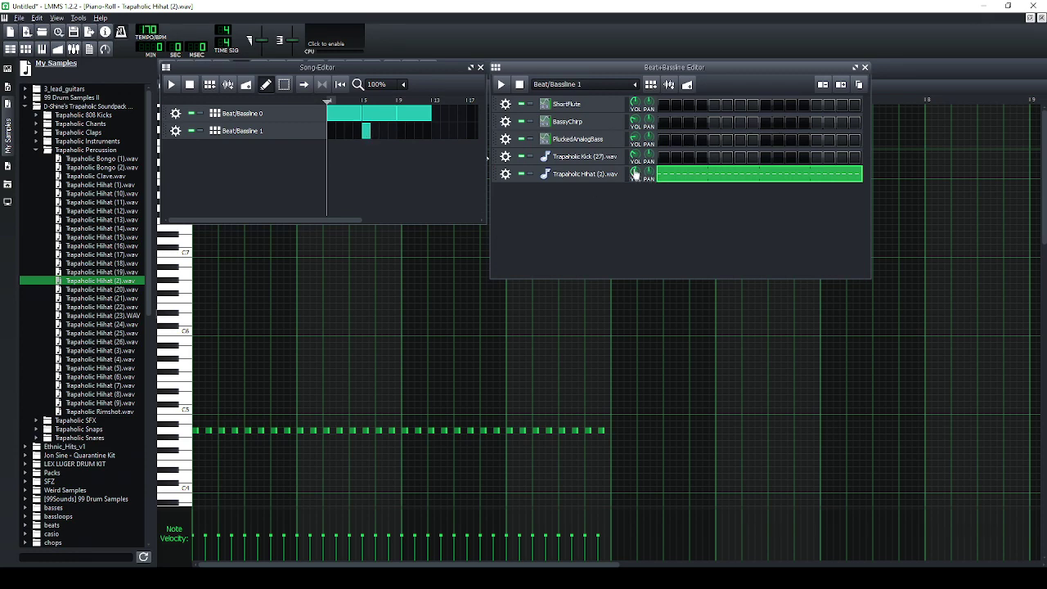
key("space")
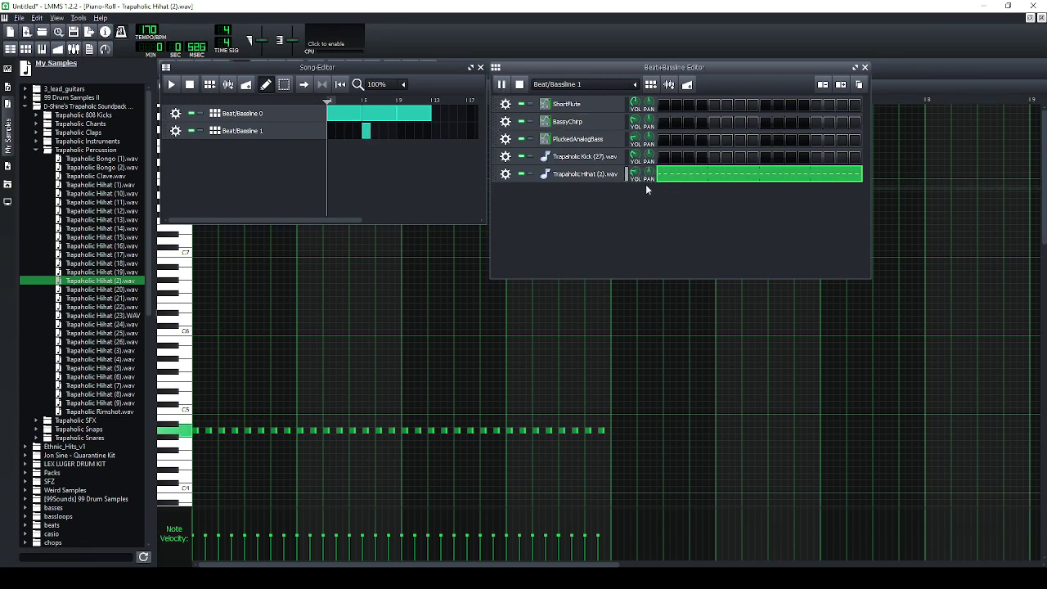
Audition the Trapaholic hi-hat samples against the pattern and add Trapaholic Hihat (7).wav as a new track.
left_click(114, 333)
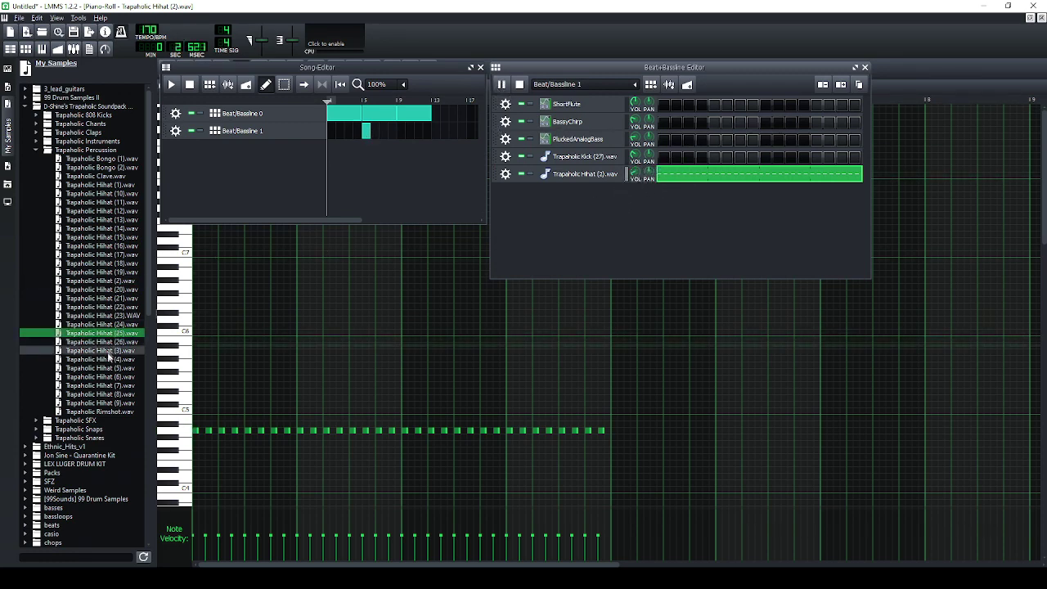
left_click(108, 358)
left_click(104, 368)
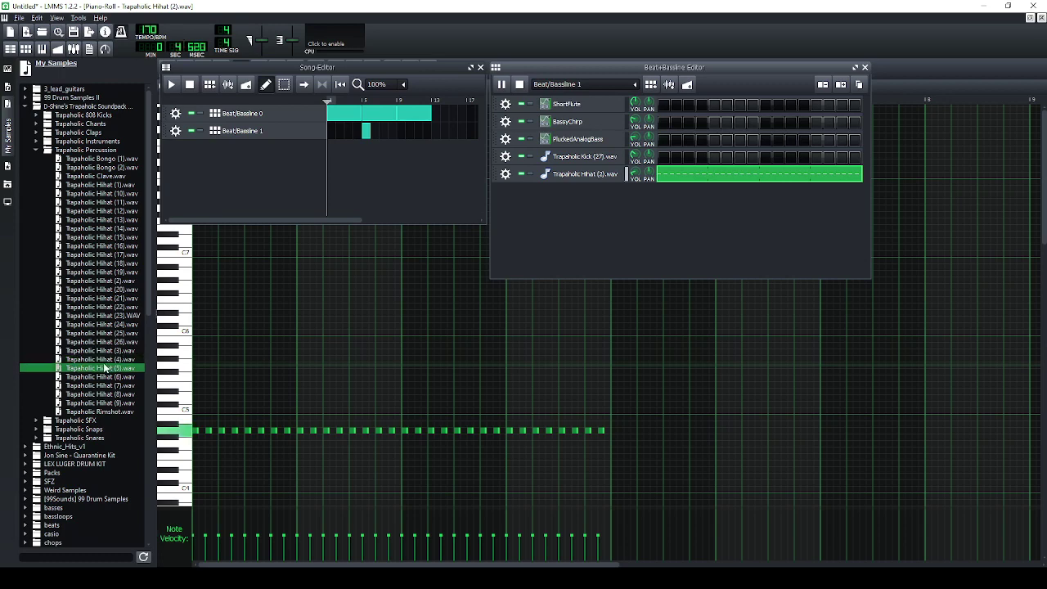
left_click(112, 376)
key("Down")
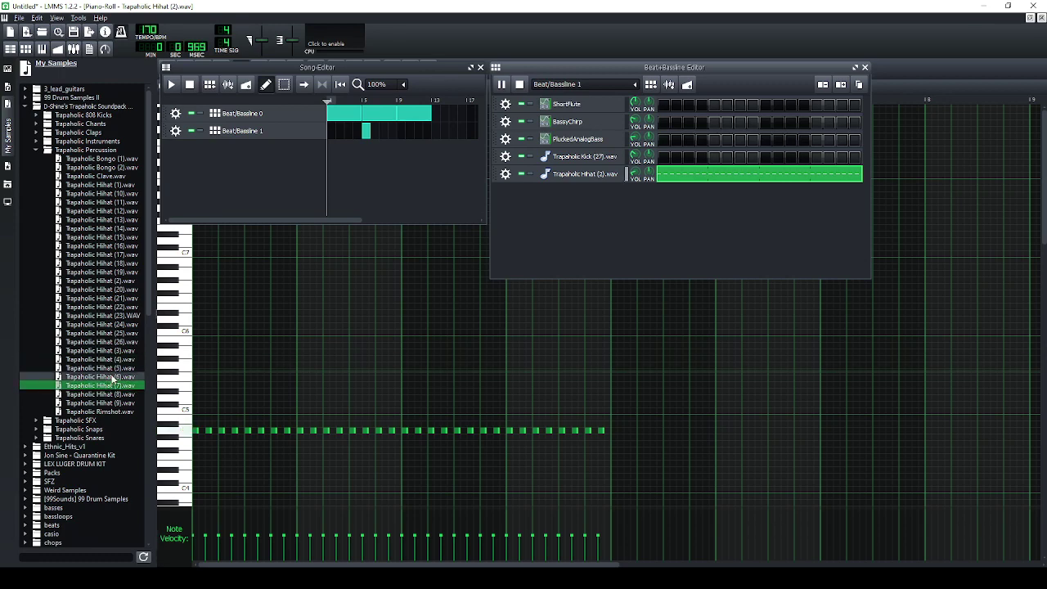
left_click(112, 376)
left_click(107, 386)
left_click_drag(107, 388, 695, 216)
Create a ten-note Trapaholic Hihat (7) rhythm on A4 across bars 1 to 4 and lower the track's volume.
double_click(737, 193)
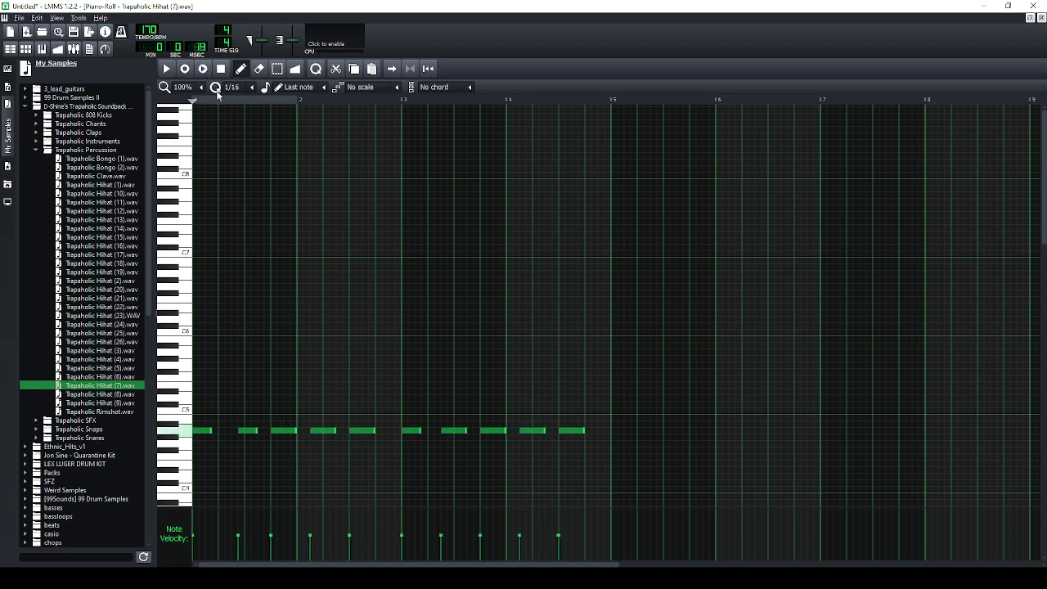
right_click(245, 431)
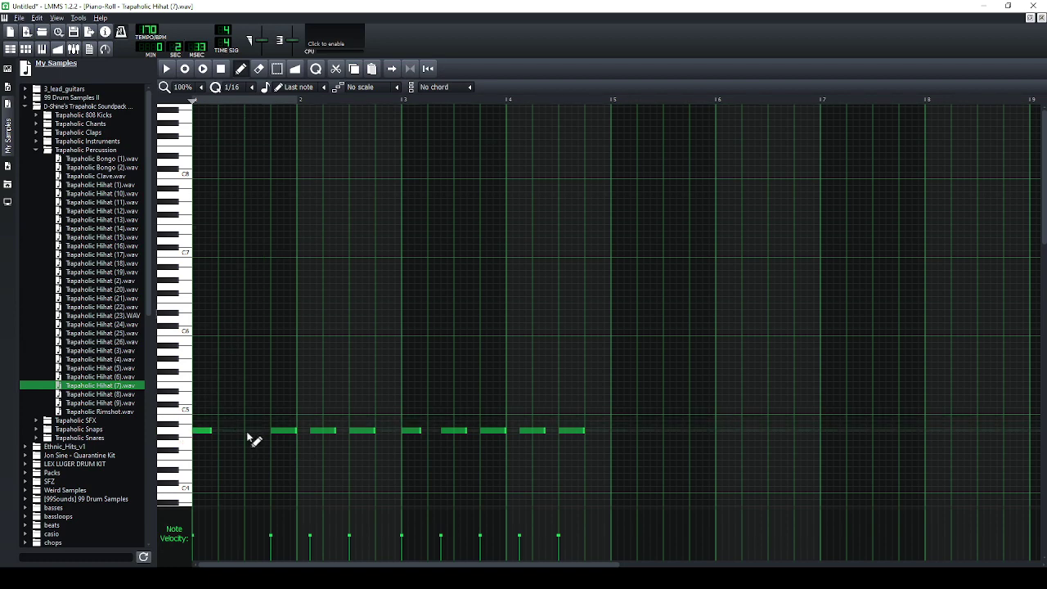
left_click_drag(238, 432, 250, 433)
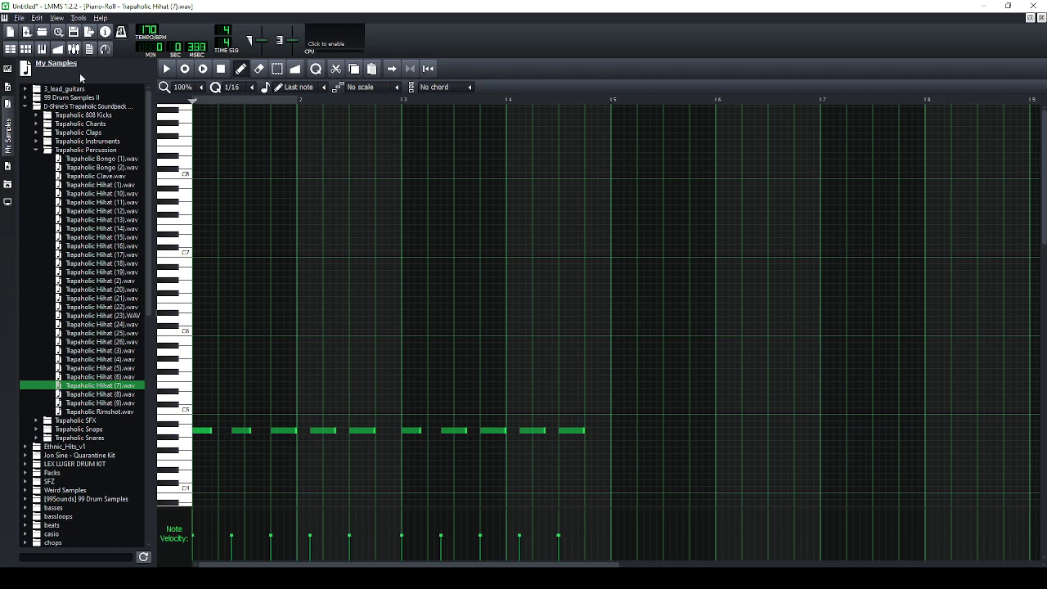
left_click(25, 49)
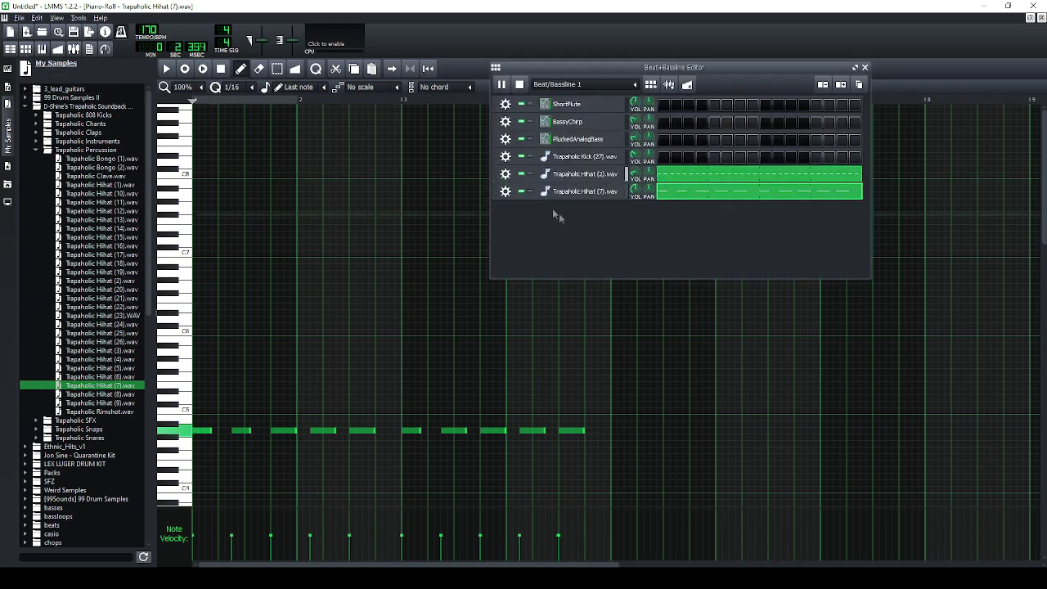
left_click_drag(631, 190, 618, 232)
Play the song and extend the Beat/Bassline 0 and Beat/Bassline 1 clips through bar 16.
left_click(10, 49)
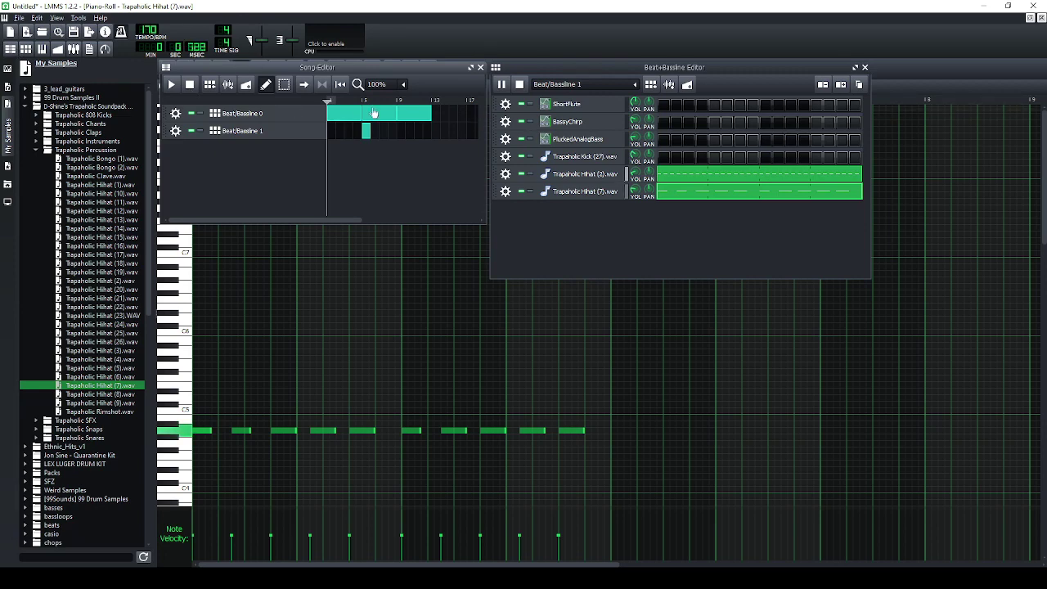
left_click(365, 131)
left_click(173, 84)
left_click(412, 135)
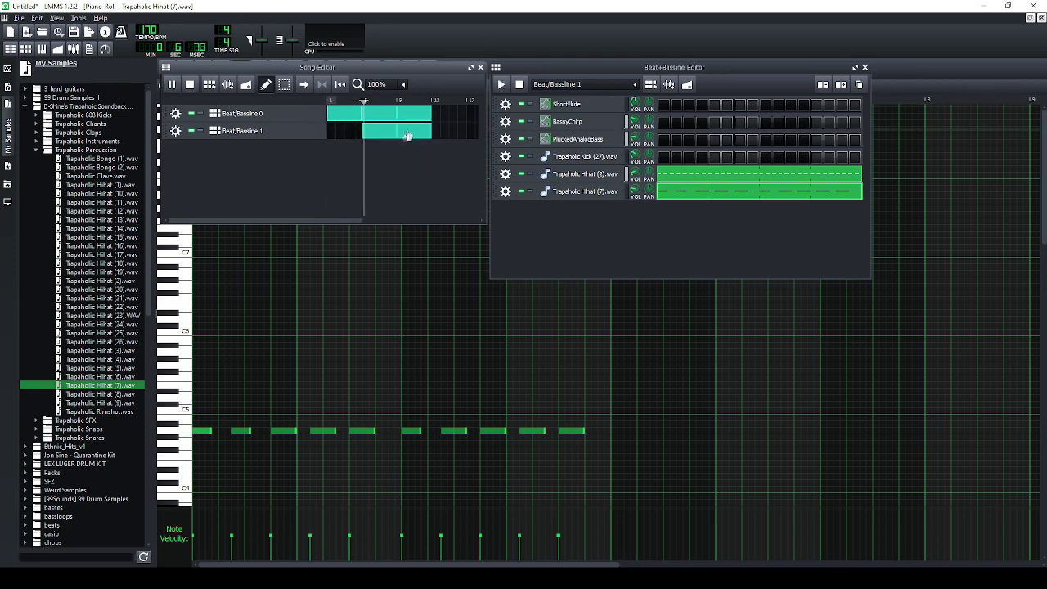
left_click(438, 113)
left_click(438, 133)
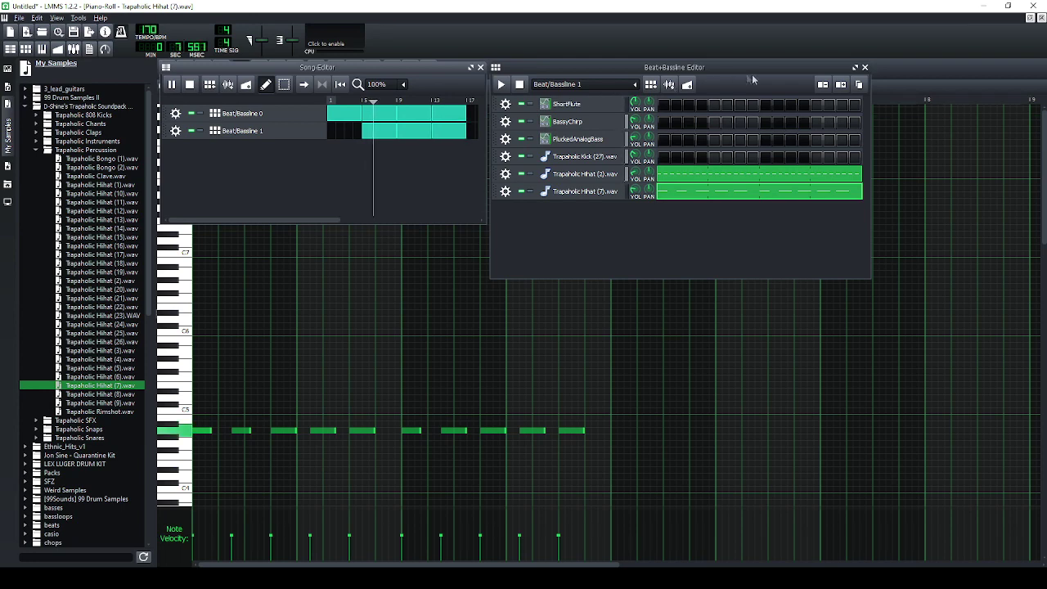
Close the pattern editor, maximize the song arrangement and extend both Beat/Bassline clips through bar 20.
left_click(864, 68)
key("F7")
left_click(463, 97)
left_click(466, 116)
Add a third beat/bassline track, open a clip on it at bar 13, and stop playback.
left_click(206, 69)
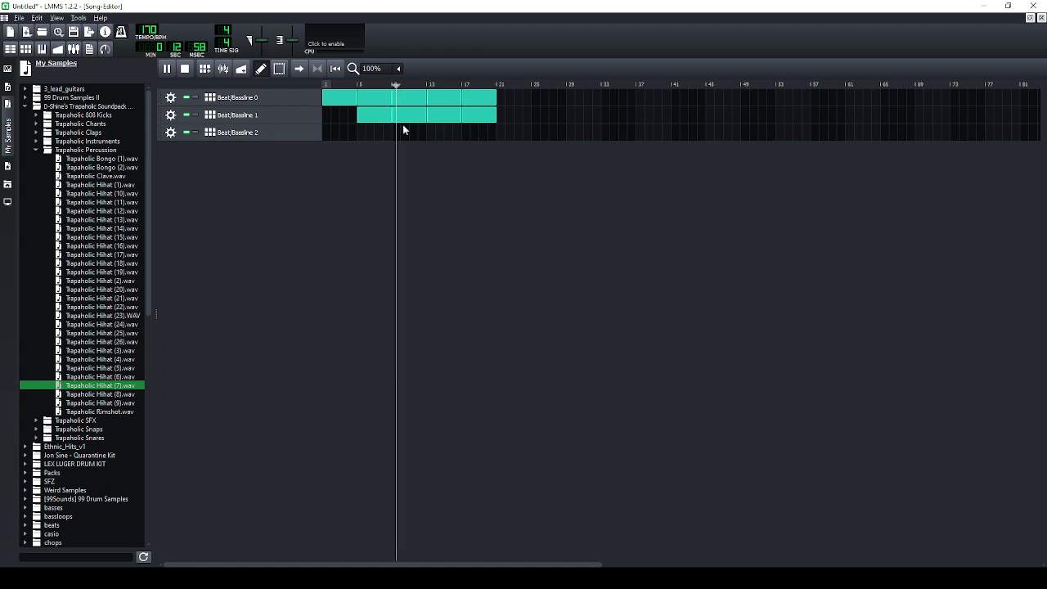
double_click(429, 133)
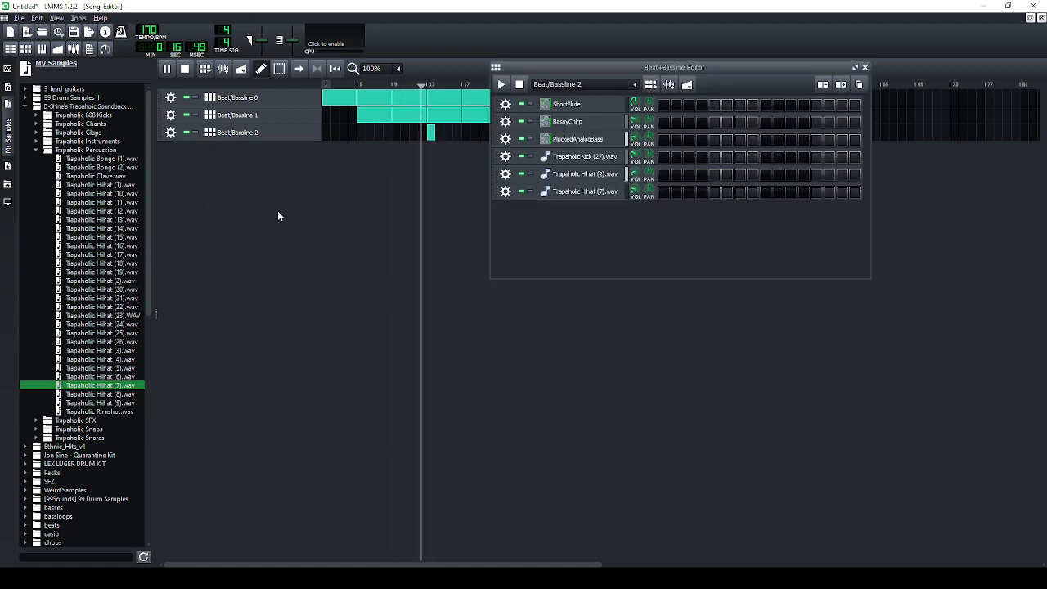
left_click(186, 70)
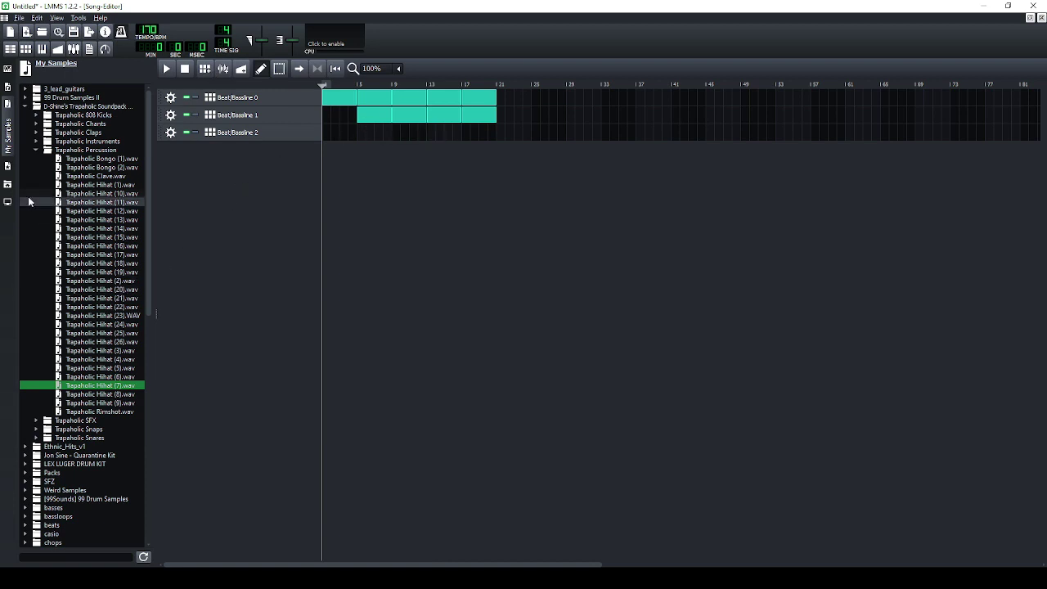
Add Trapaholic Snare (1).wav from the Trapaholic Snares folder as a song track and open a clip at bar 8 in the piano roll.
left_click(35, 150)
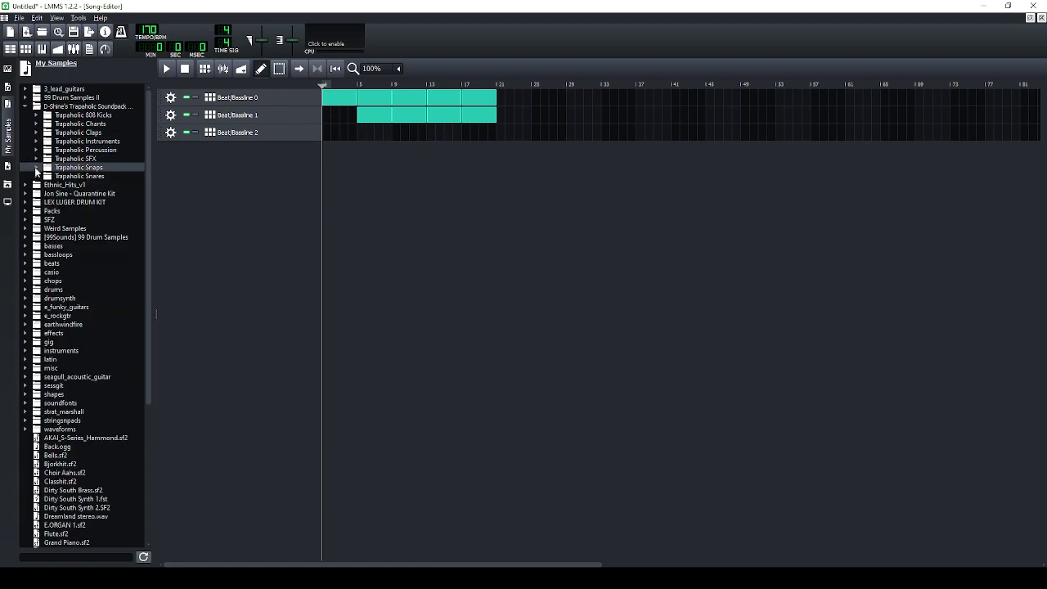
left_click(36, 175)
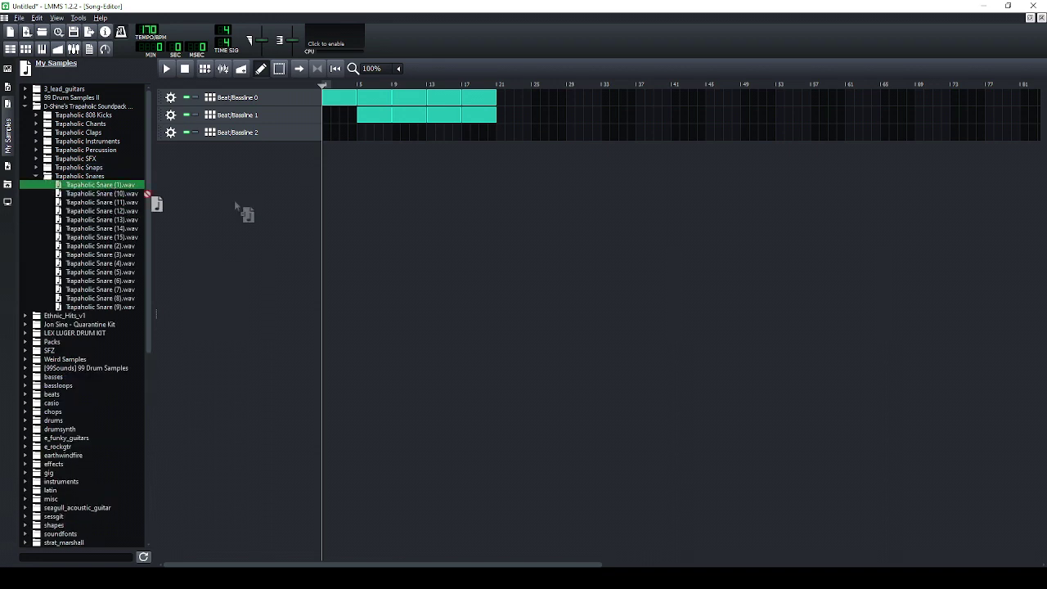
left_click_drag(249, 206, 388, 148)
double_click(389, 148)
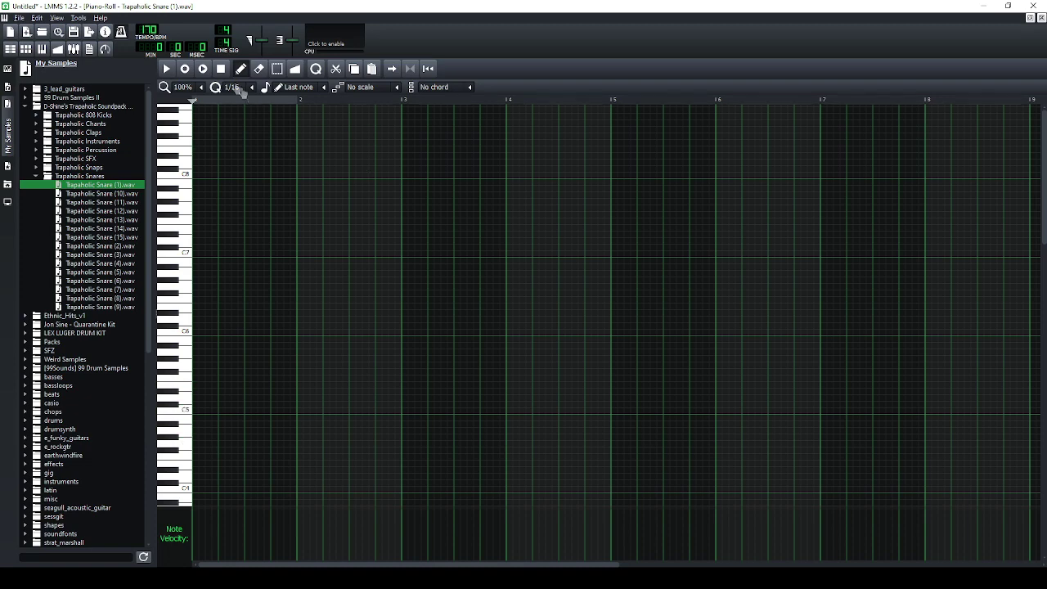
Enter a descending three-note snare fill late in bar 2 and transpose it up 11 semitones.
left_click(166, 68)
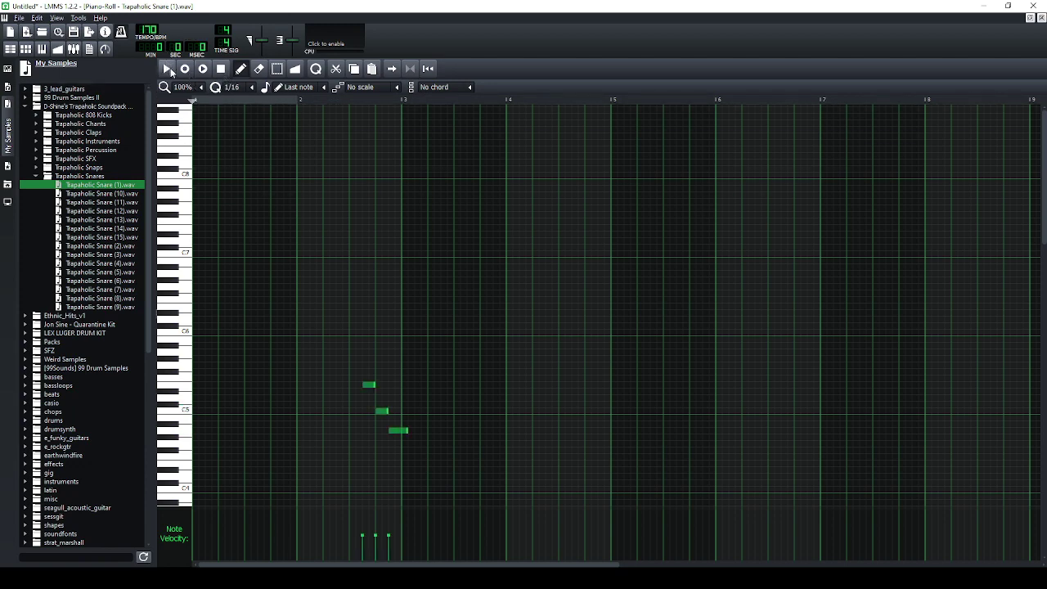
left_click(258, 69)
left_click(278, 69)
mouse_move(419, 435)
left_mouse_down()
mouse_move(381, 437)
mouse_move(273, 242)
left_mouse_up()
key("shift+d")
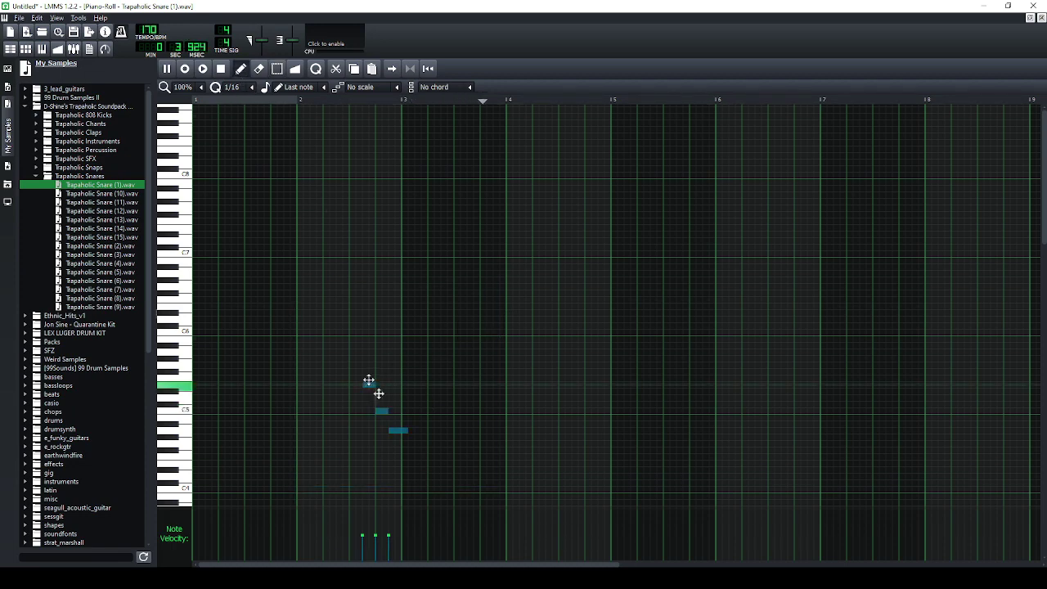
left_click_drag(367, 390, 367, 243)
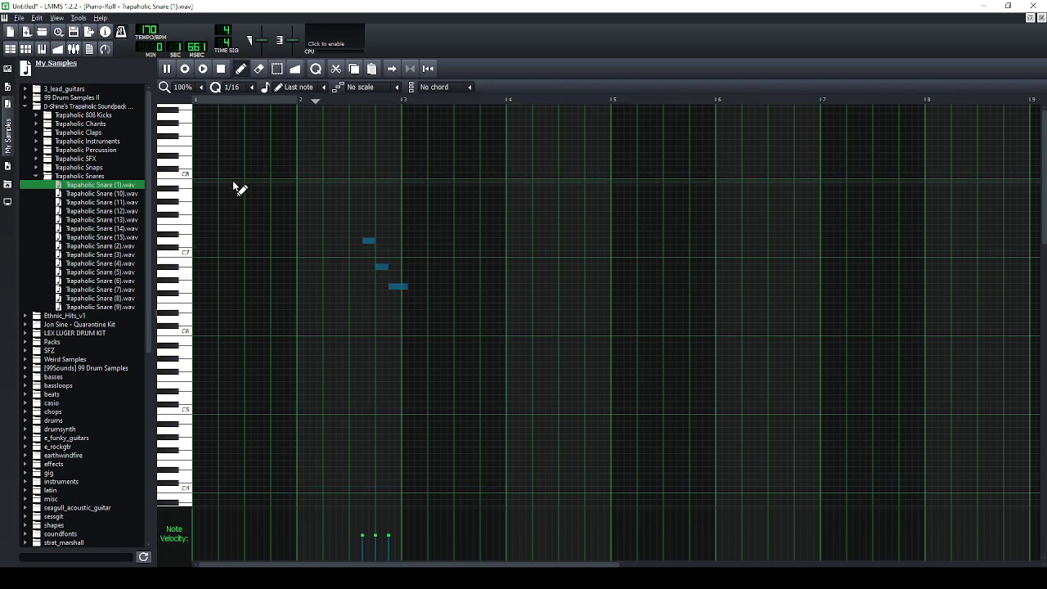
left_click_drag(367, 243, 366, 320)
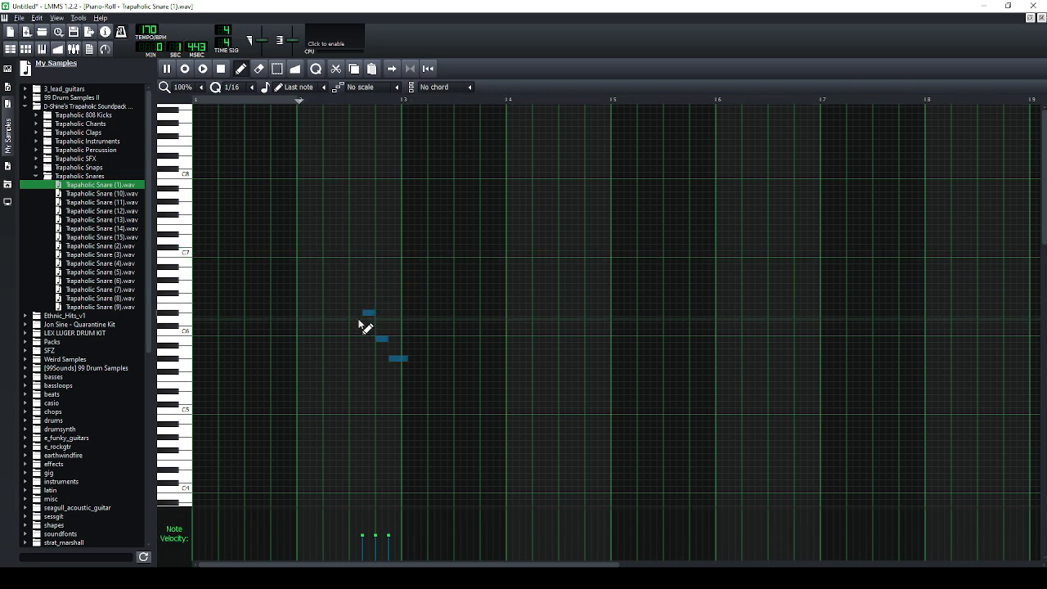
Return to the song arrangement, play it from around bar 7, and move the snare fill clip to start at bar 11.
left_click(25, 48)
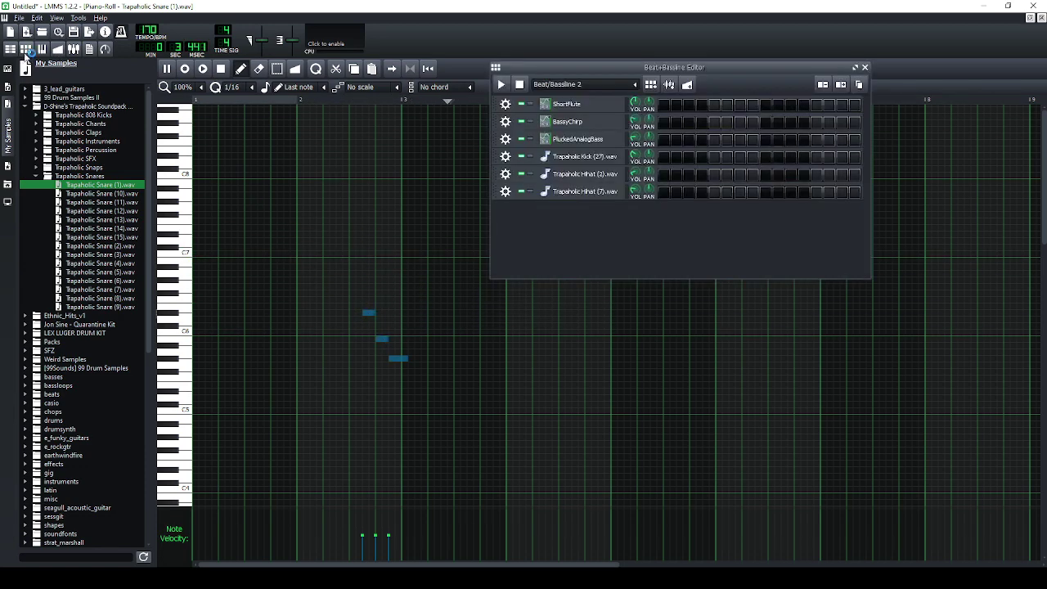
left_click(41, 48)
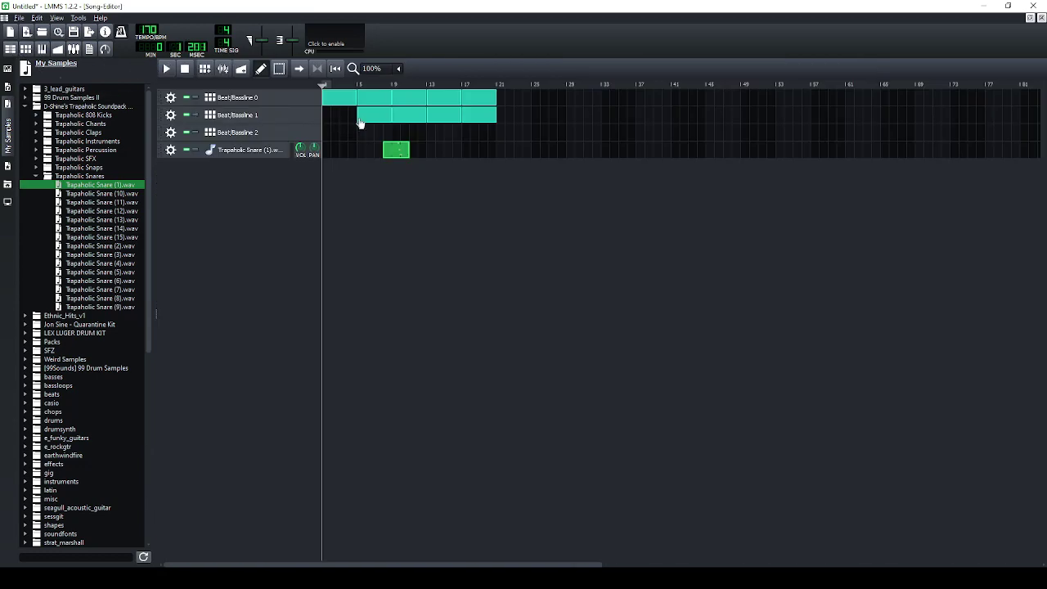
left_click_drag(401, 151, 396, 164)
left_click(379, 81)
key("space")
left_click_drag(381, 149, 384, 147)
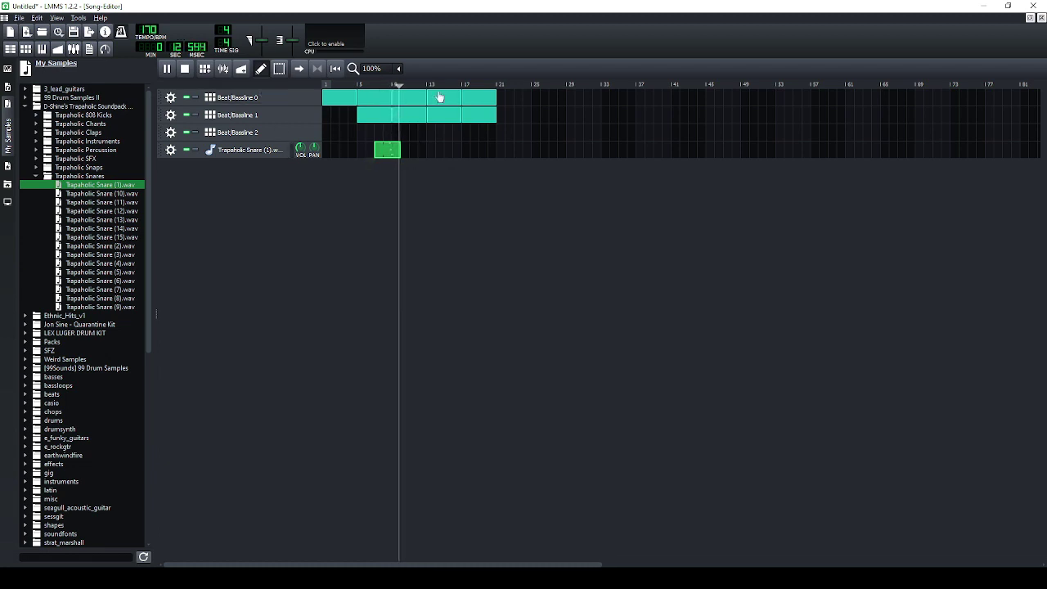
left_click_drag(386, 148, 425, 149)
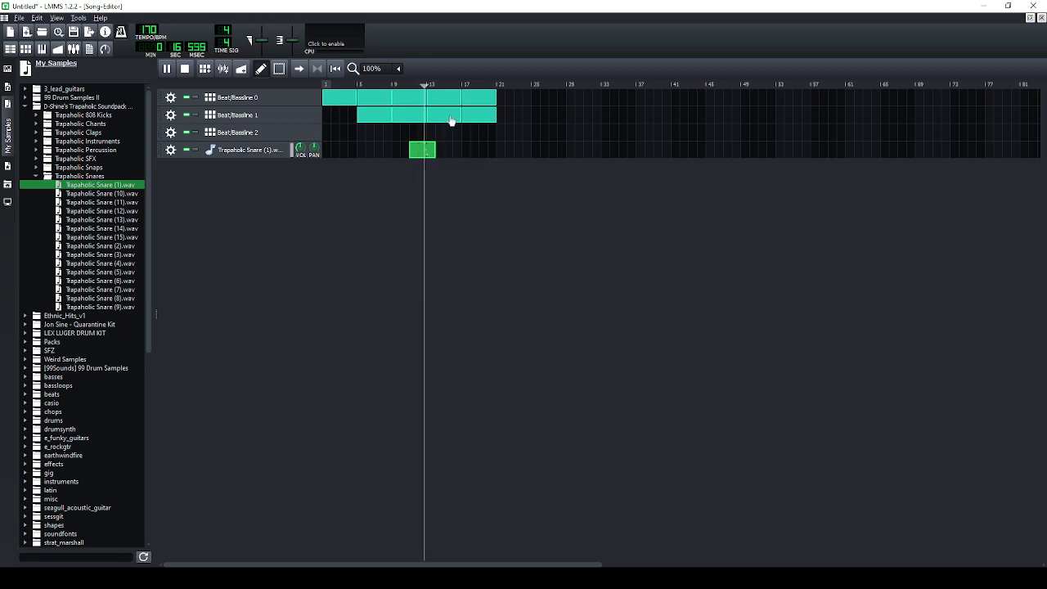
Shorten Beat/Bassline 1 to end after bar 12, then place a Beat/Bassline 2 clip at bar 13 and open it for editing.
left_click_drag(494, 120, 428, 120)
left_click(431, 132)
double_click(431, 132)
left_click(184, 67)
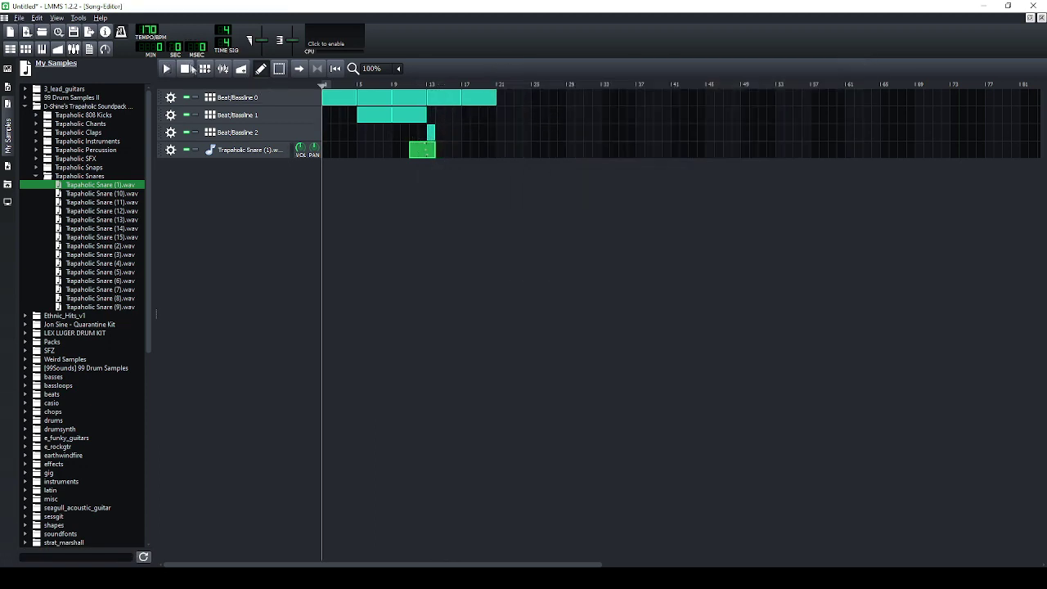
double_click(431, 134)
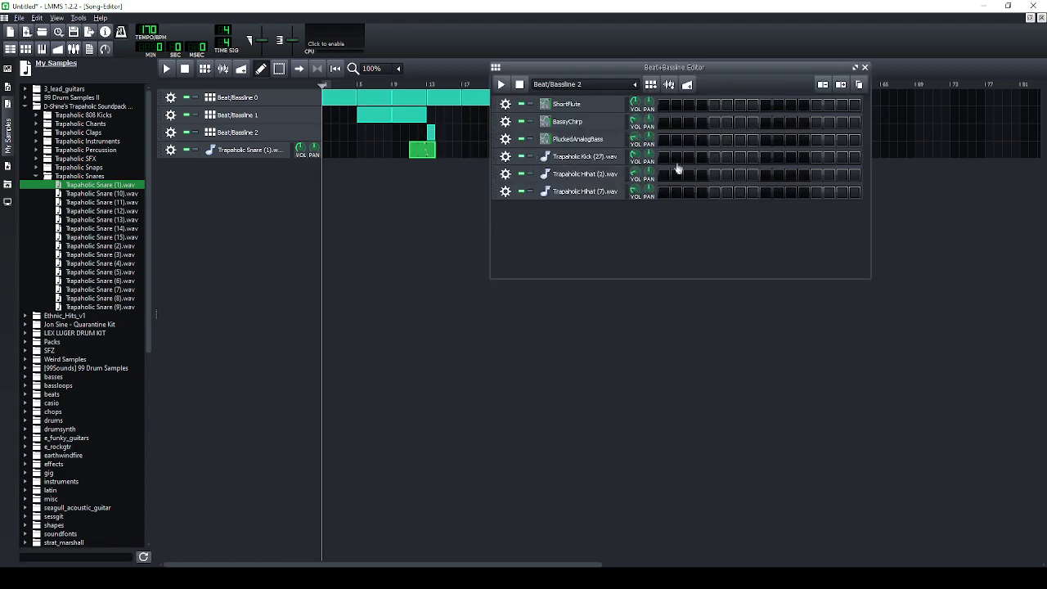
Open Trapaholic Hihat (2) of Beat/Bassline 2 in the piano roll and enter short eighth-note hits across the first two bars.
right_click(683, 181)
left_click(710, 190)
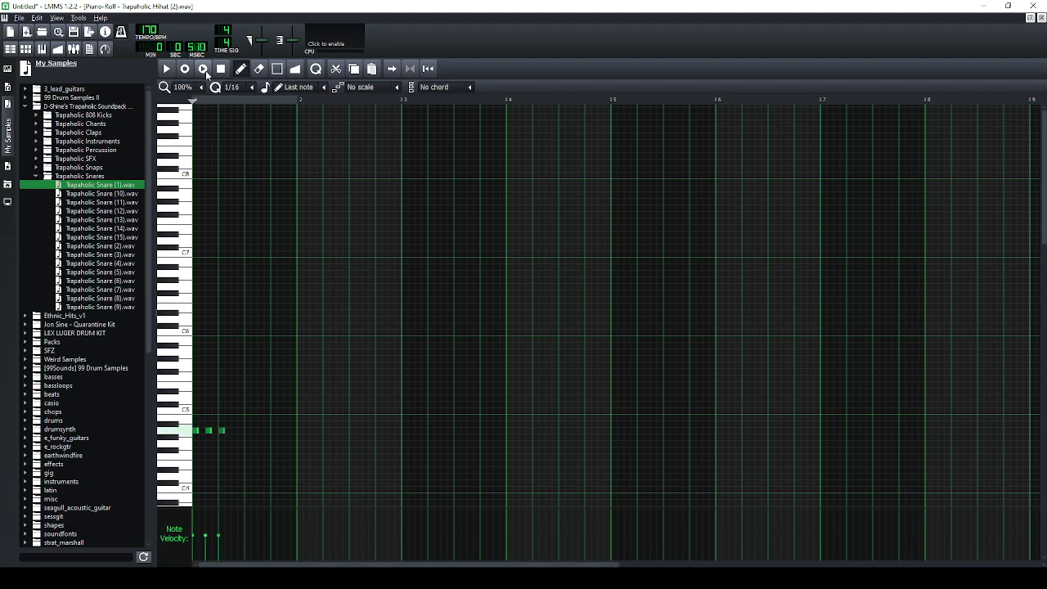
key("n")
key("n")
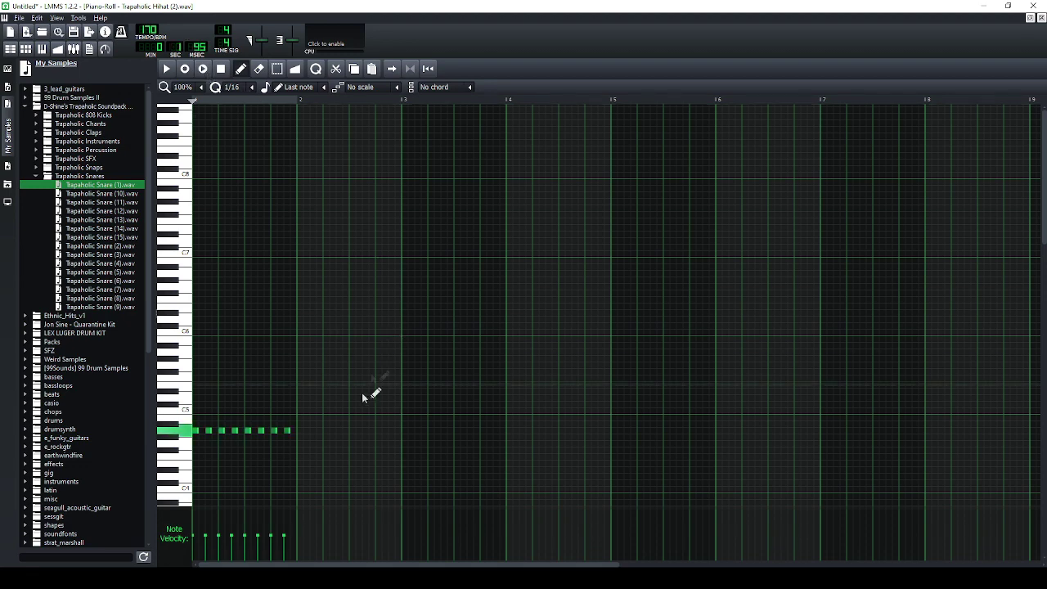
right_click(270, 430)
right_click(199, 430)
right_click(227, 430)
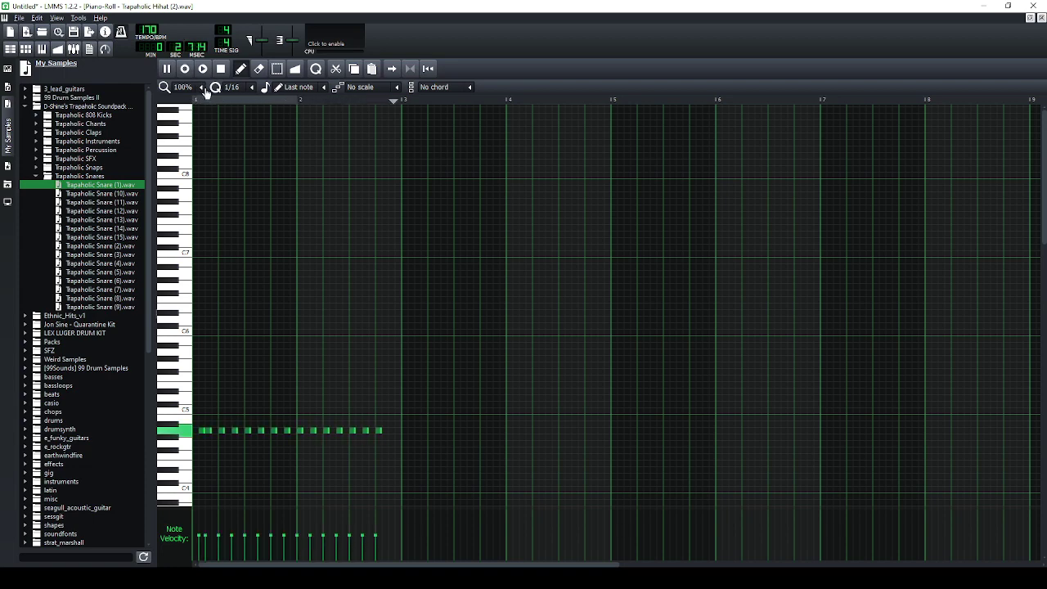
Continue the hi-hat hits at even eighth-note spacing through bar 4, clean up the irregular notes, and play the pattern.
key("n")
key("n")
key("n")
key("n")
key("n")
key("n")
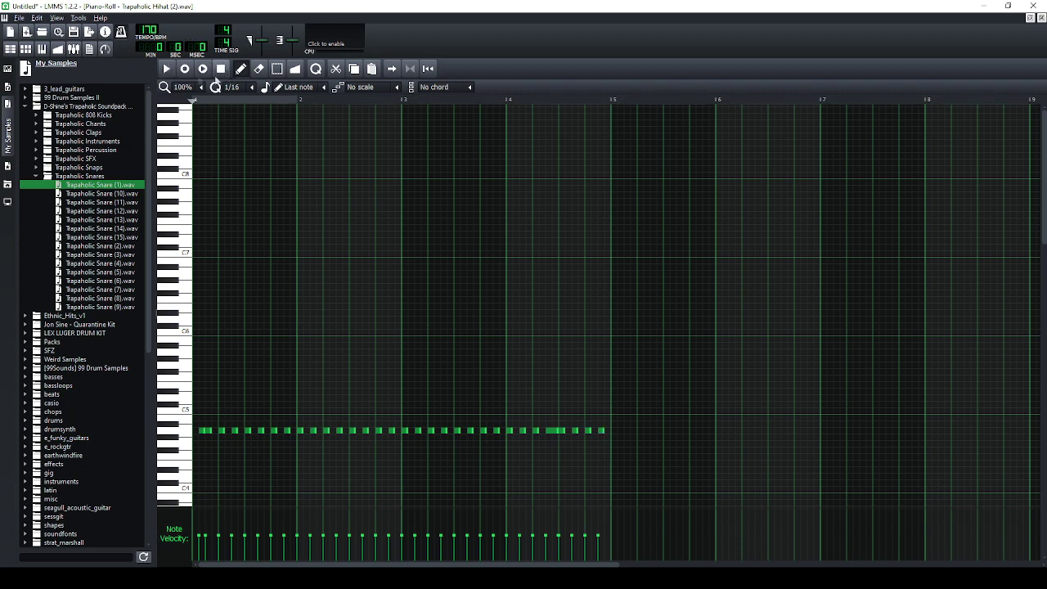
left_click(174, 71)
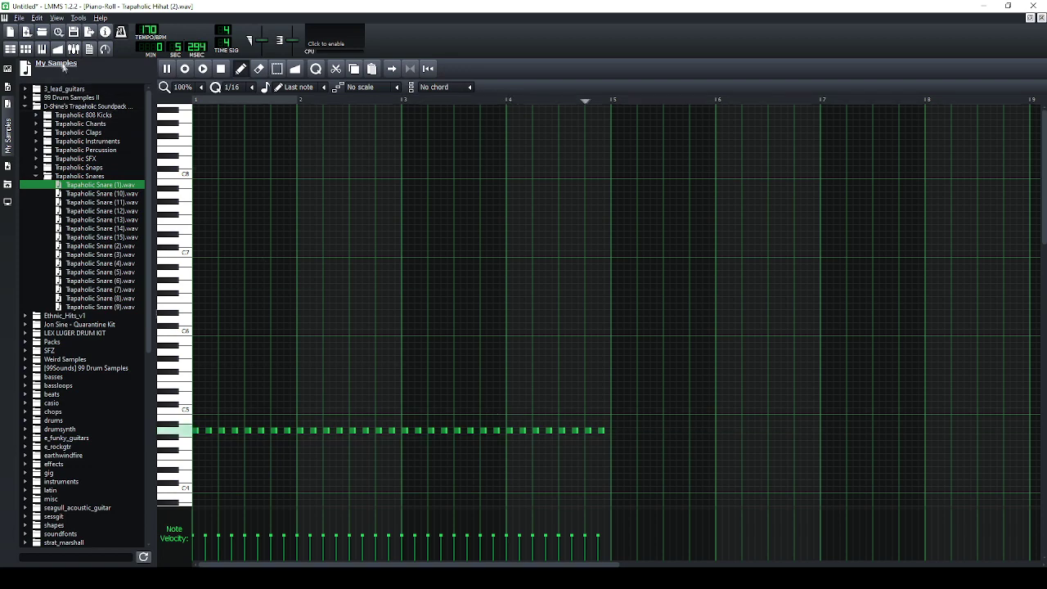
Audition the Trapaholic snare samples and add Trapaholic Snare (8).wav as a new track in Beat/Bassline 2.
left_click(27, 48)
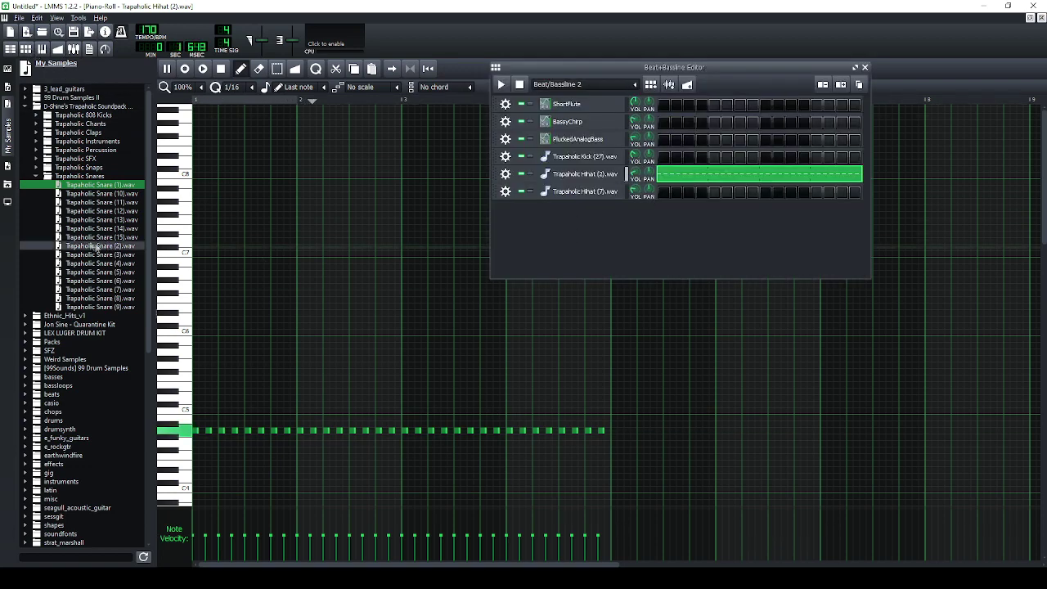
left_click(90, 273)
left_click(97, 289)
left_click(102, 298)
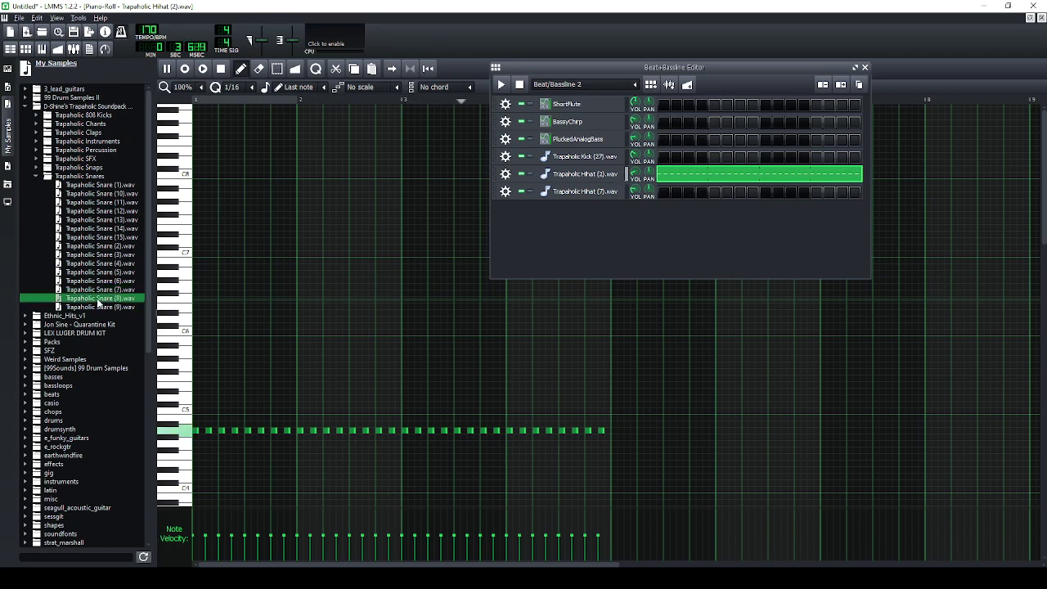
left_click_drag(103, 300, 609, 245)
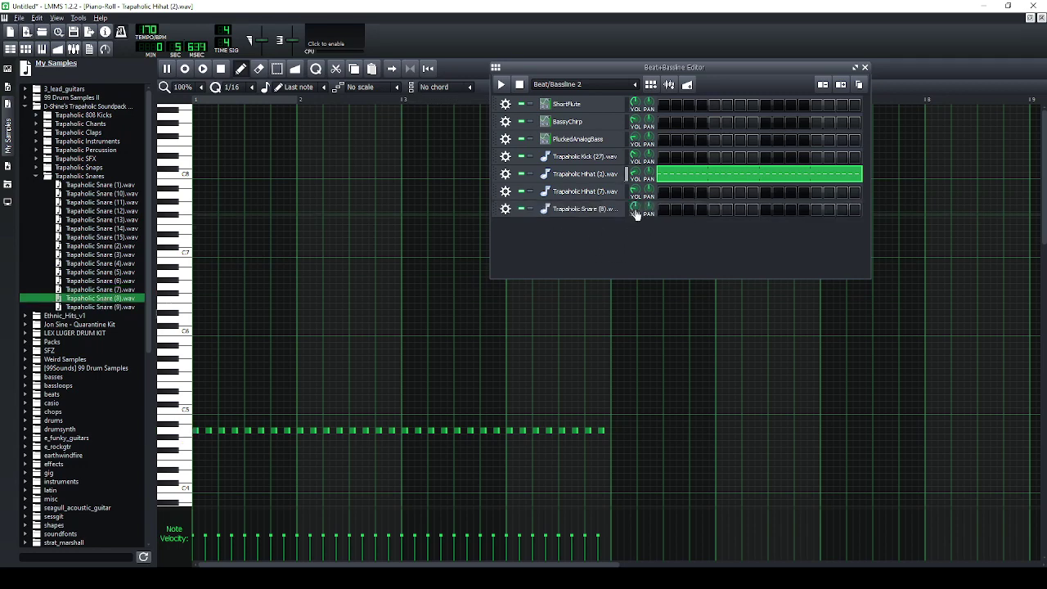
Place a snare note on beat 3 of each of the four bars for Trapaholic Snare (8), then return to the Beat+Bassline Editor.
right_click(691, 210)
left_click(695, 220)
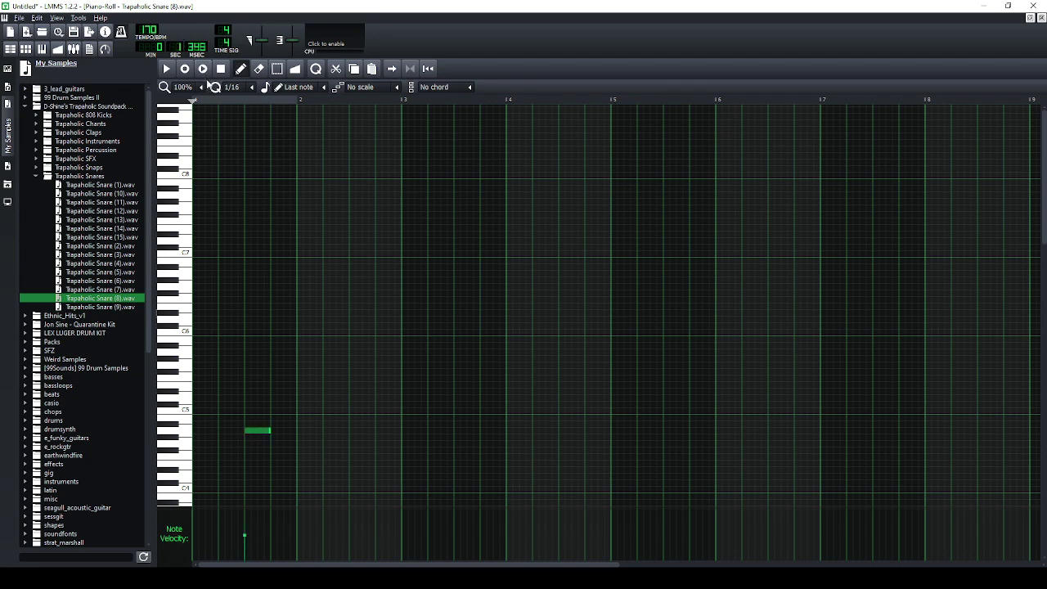
left_click(360, 430)
left_click(458, 431)
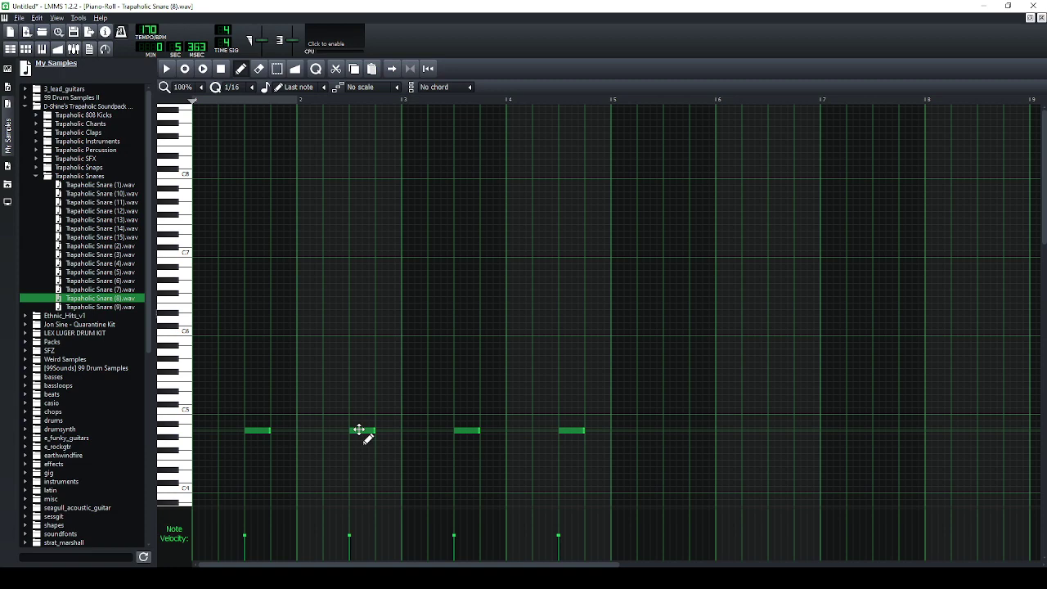
left_click(28, 50)
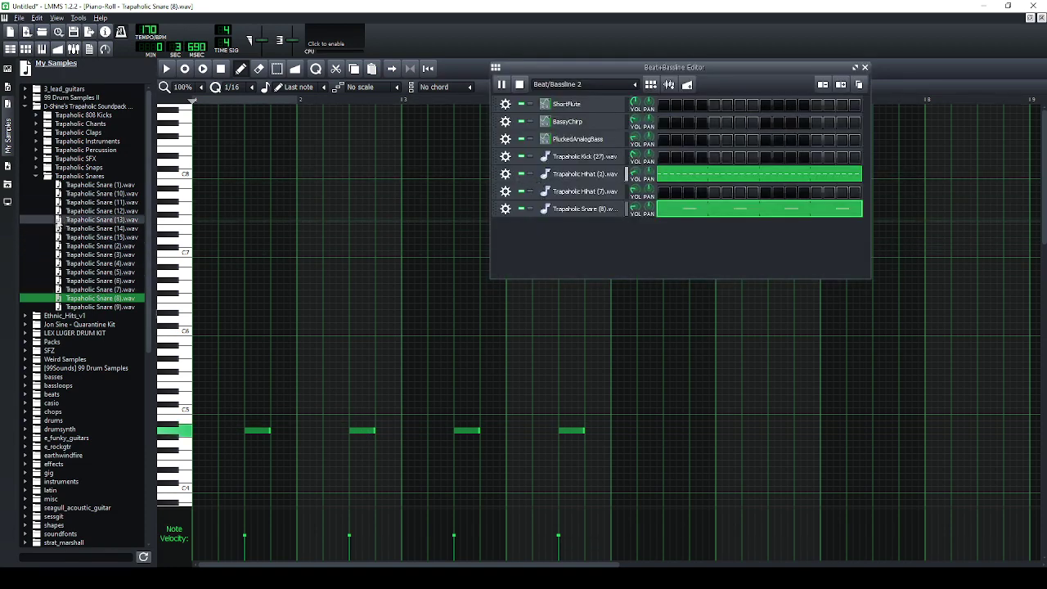
Browse to the LEX DRUMZ folder of LEX LUGER DRUM KIT, audition its drums, and add LEX Drum(1).wav as a track.
left_click(36, 177)
left_click(26, 107)
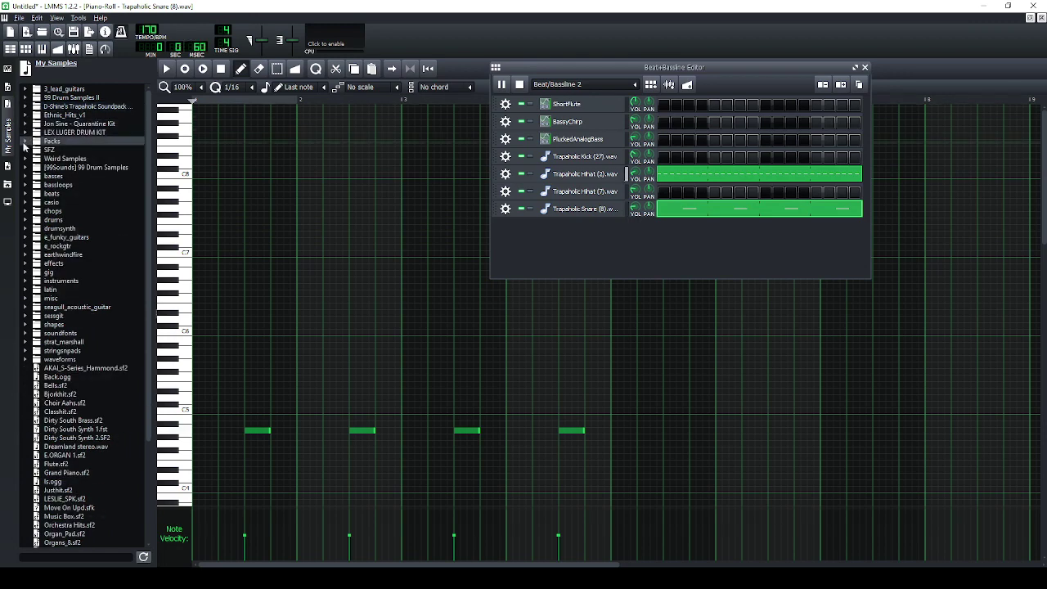
left_click(25, 133)
left_click(35, 141)
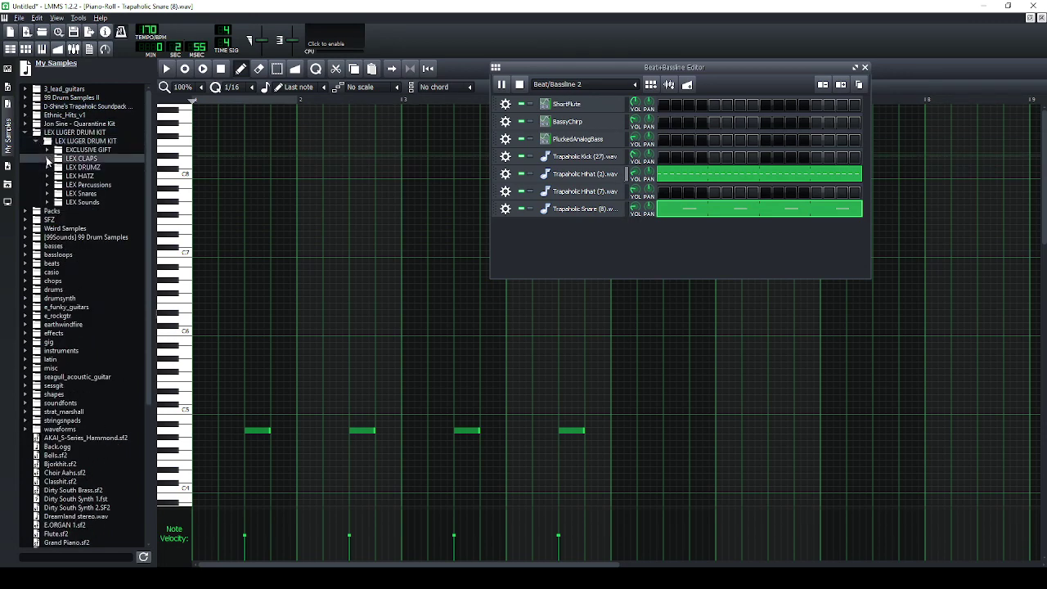
left_click(47, 167)
left_click(90, 175)
left_click(90, 184)
left_click_drag(84, 177, 614, 249)
Enter a syncopated eight-note kick pattern across four bars for LEX Drum(1) in the piano roll.
right_click(681, 229)
left_click(706, 241)
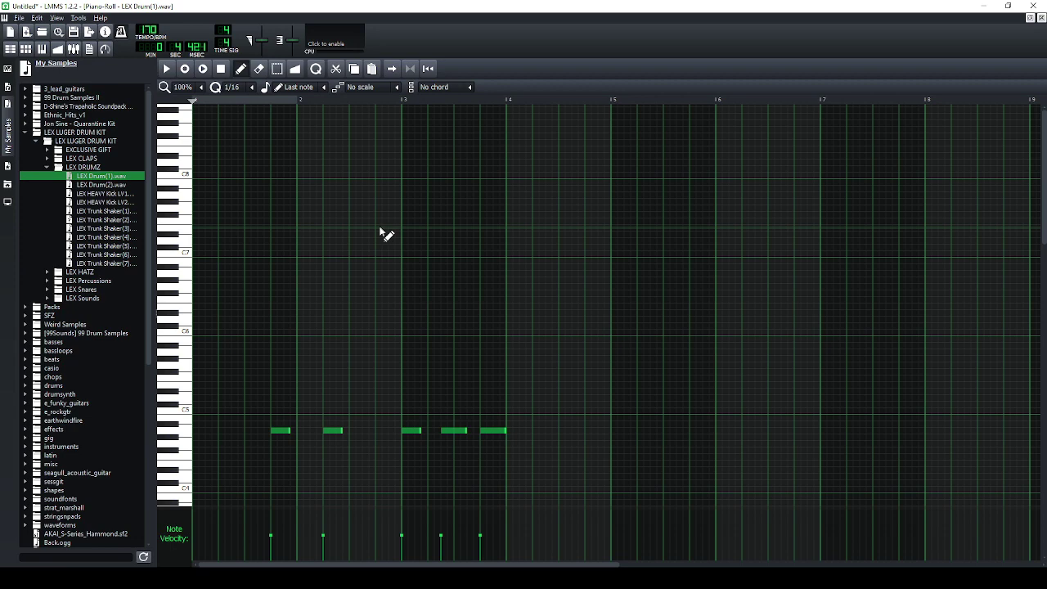
left_click(26, 49)
Enable a HiPass filter on the LEX Drum(1) instrument with the cutoff frequency at about 281 Hz, then close its window.
left_click(575, 228)
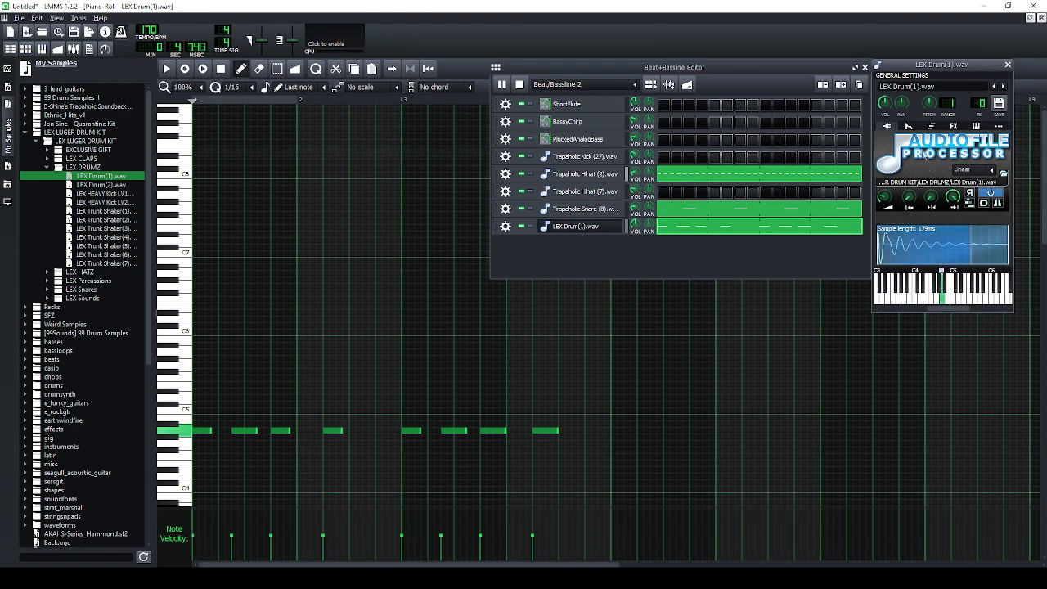
left_click(907, 126)
scroll(912, 248, "down", 1)
left_click(882, 234)
left_click_drag(964, 256, 942, 390)
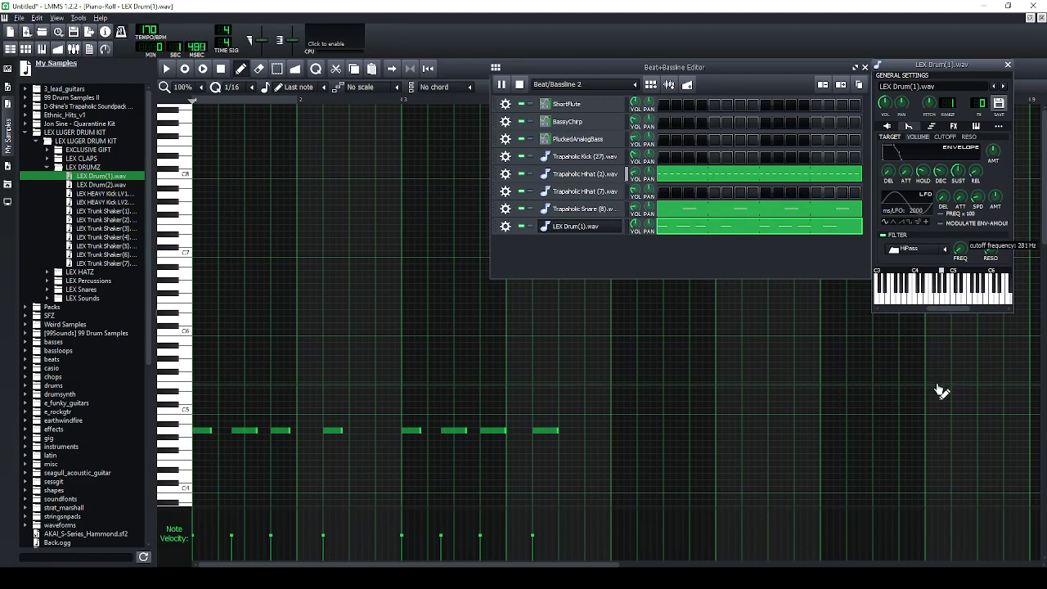
left_click_drag(939, 392, 940, 390)
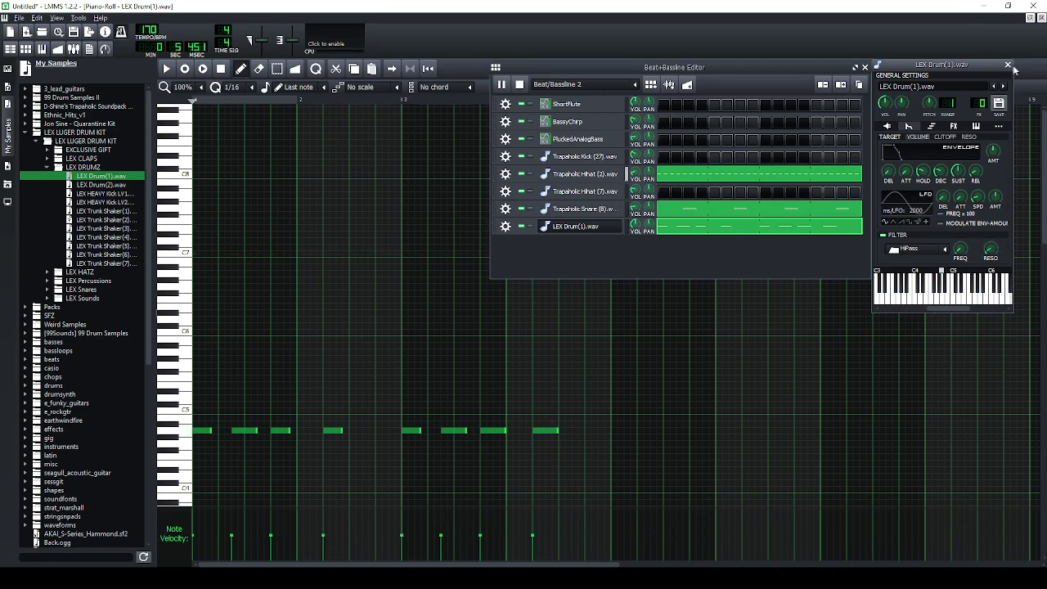
left_click(1008, 64)
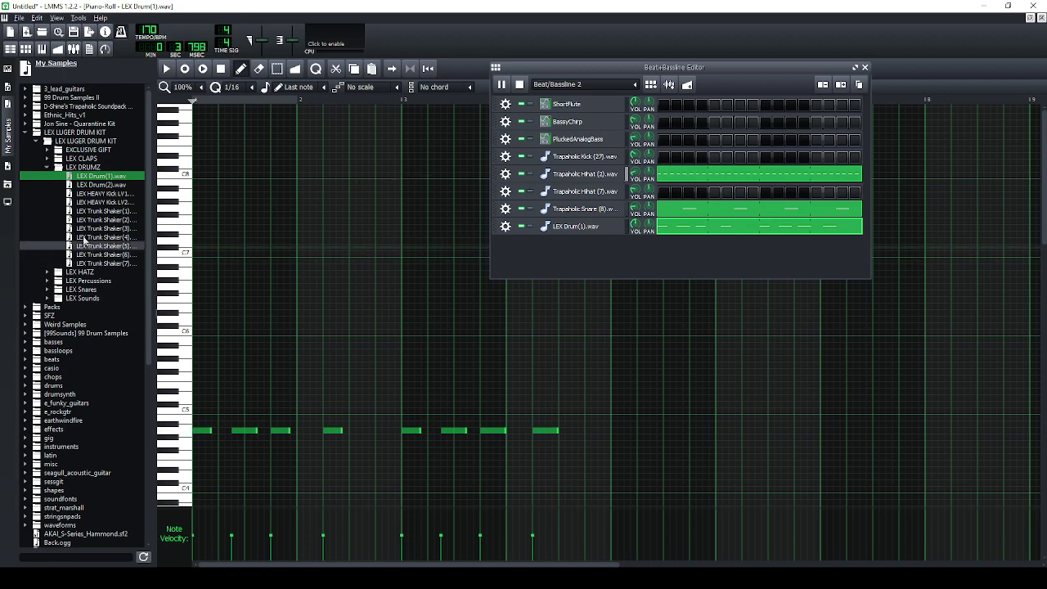
Audition the rim and trap crash samples in the LEX Percussions folder.
left_click(44, 168)
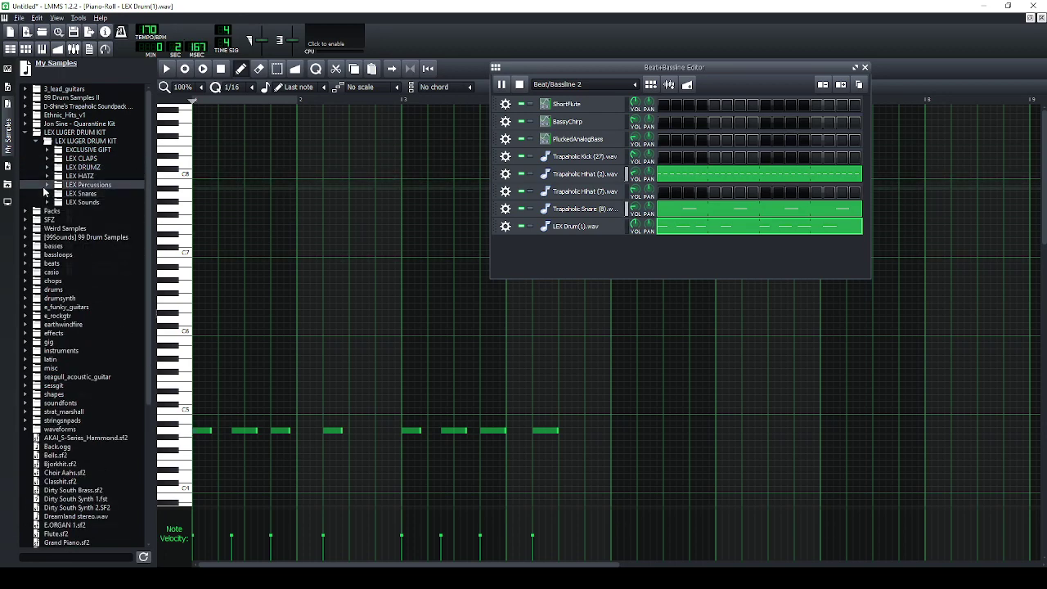
left_click(47, 185)
left_click(98, 219)
left_click(94, 245)
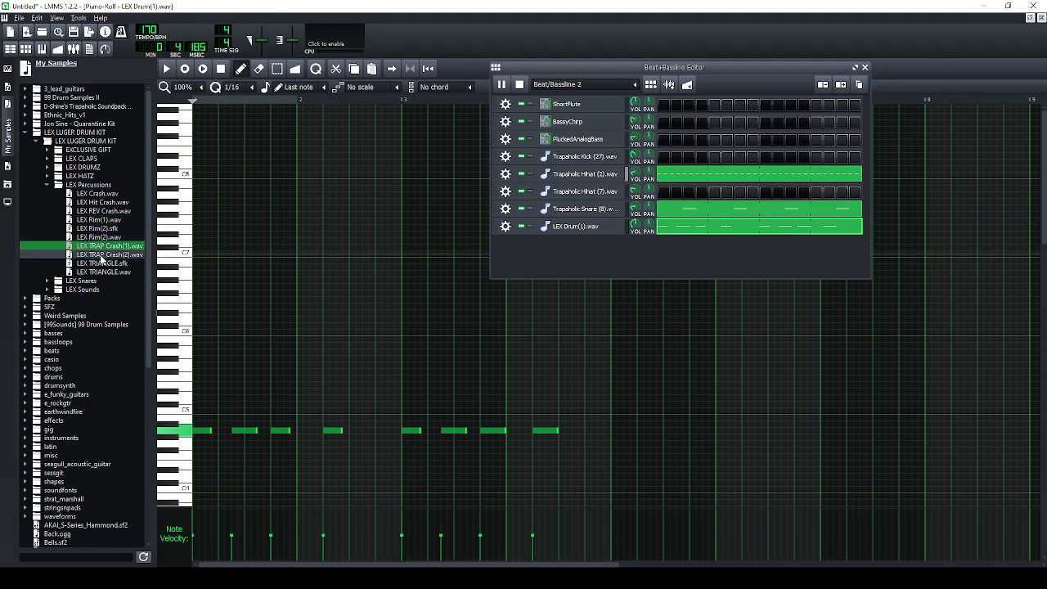
left_click(48, 185)
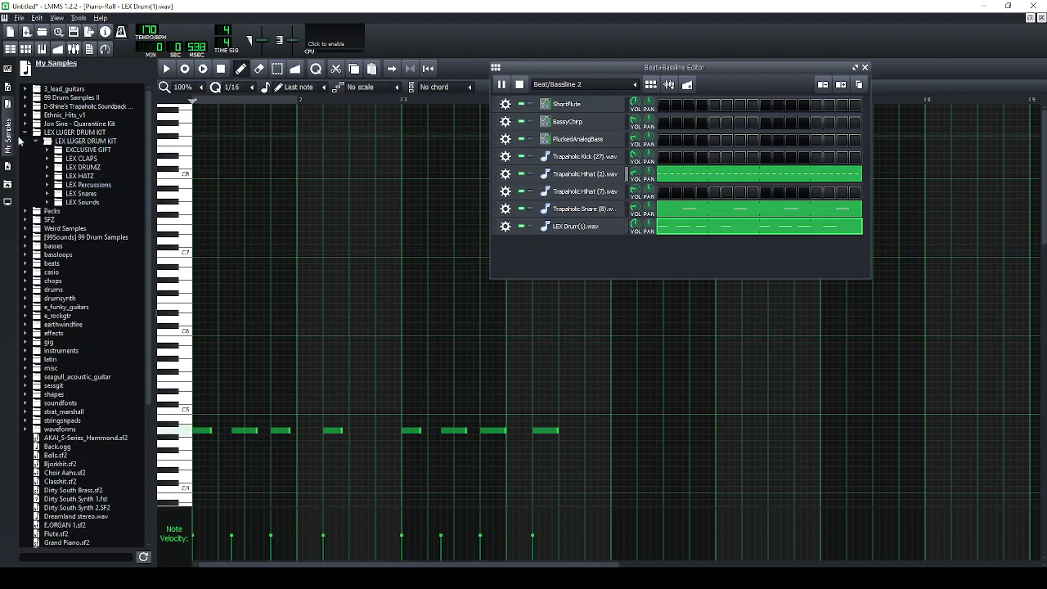
Audition hi-hats in the Trapaholic Percussion folder and add Trapaholic Hihat (15).wav as a track in Beat/Bassline 2.
left_click(25, 132)
left_click(25, 106)
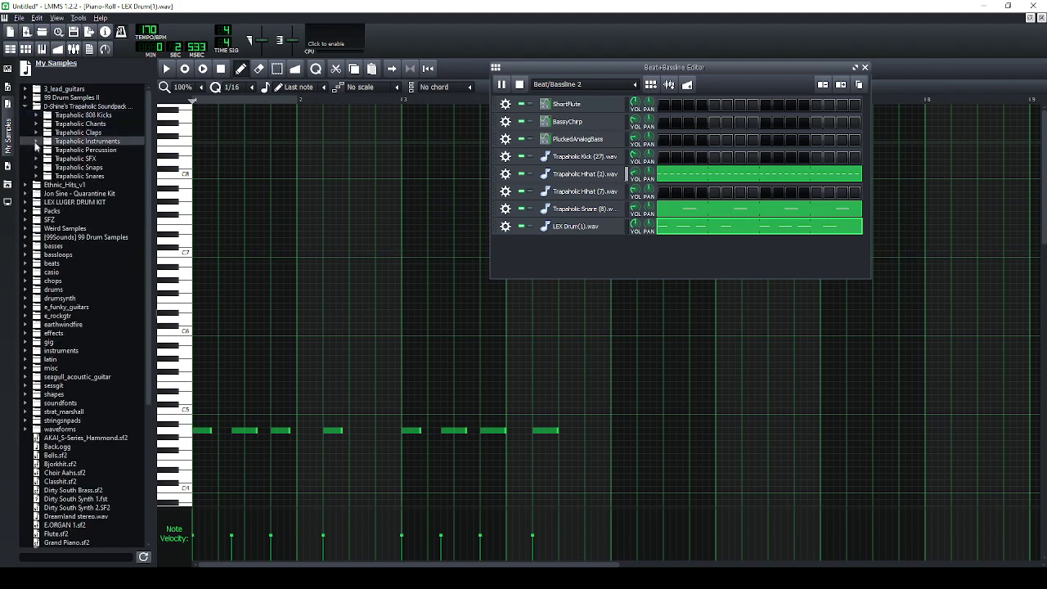
left_click(36, 150)
left_click_drag(640, 213, 639, 218)
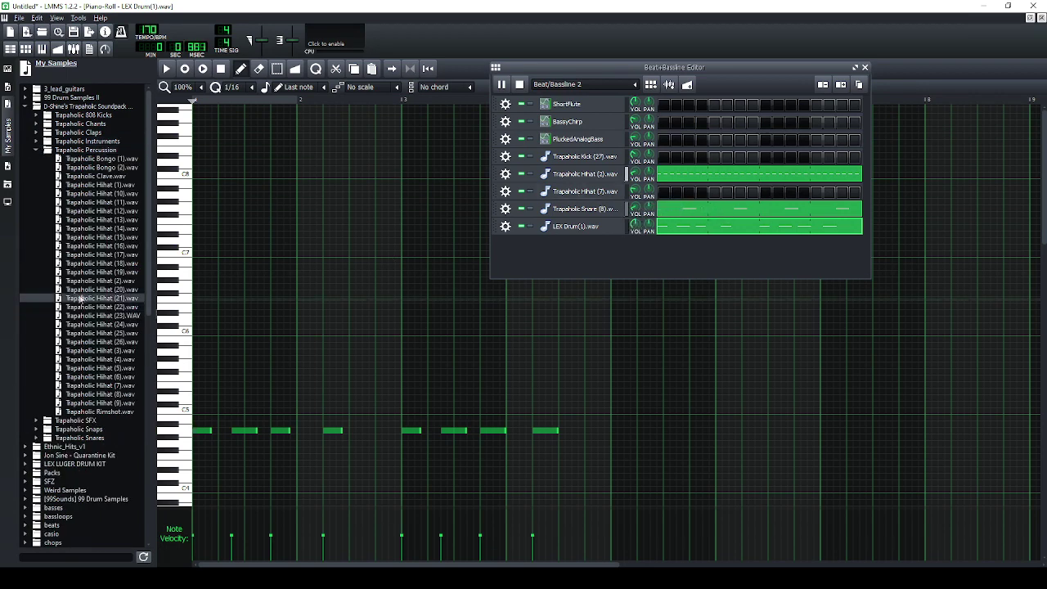
left_click(102, 324)
left_click(101, 367)
left_click(101, 376)
left_click(98, 255)
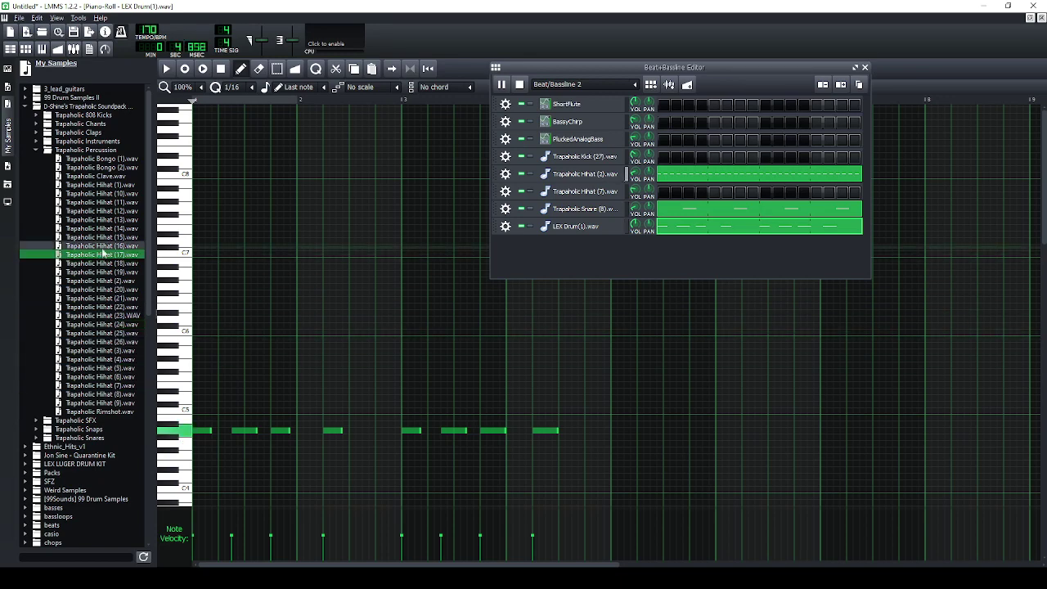
left_click(106, 238)
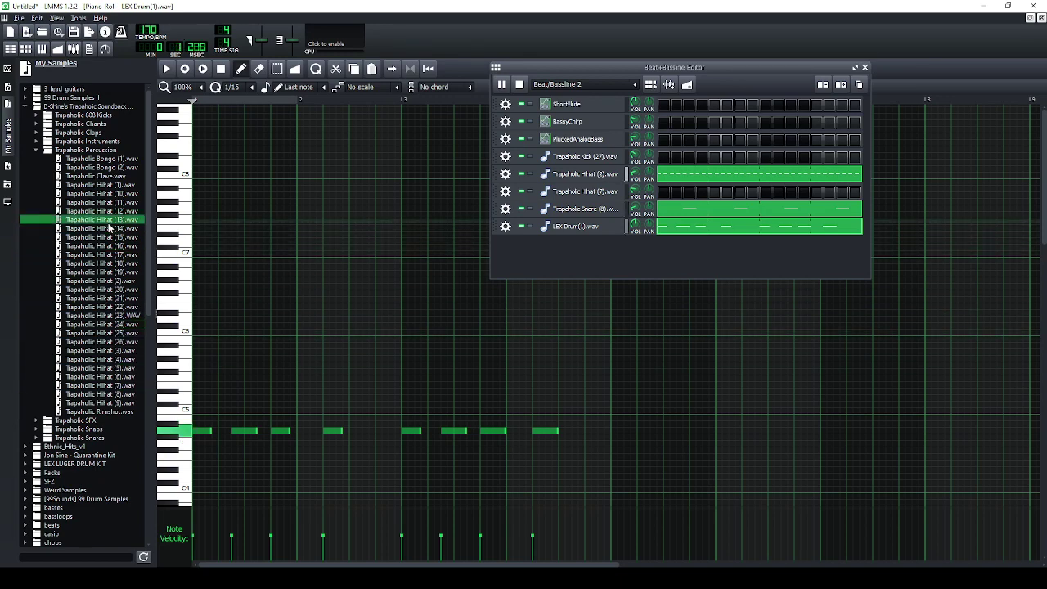
left_click_drag(644, 251, 687, 255)
Place one Trapaholic Hihat (15) note on the last beat of bar 4 and lower the track's volume to about 25.6%.
right_click(700, 245)
left_click(716, 255)
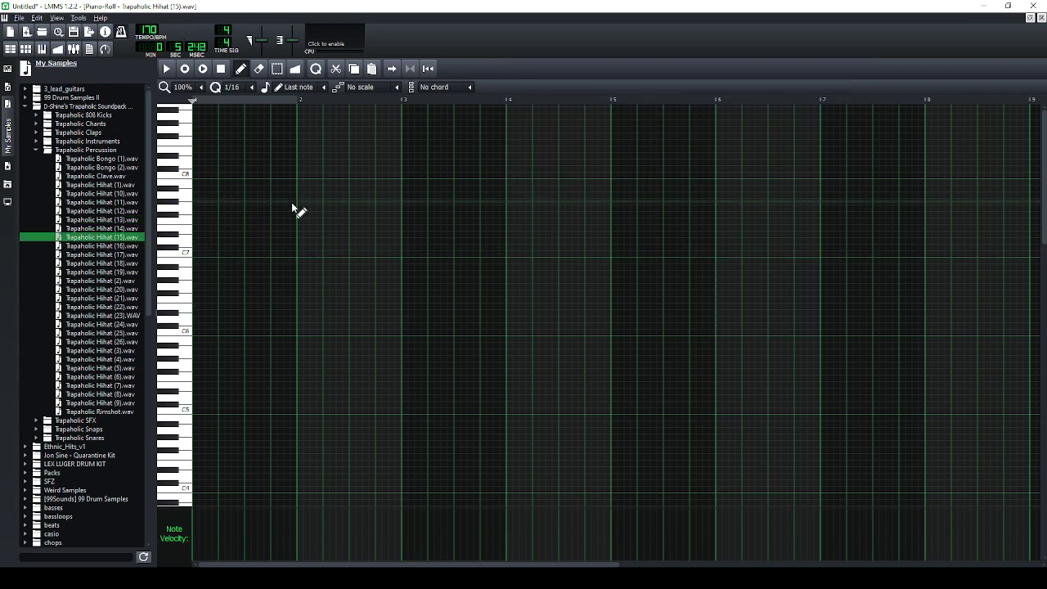
left_click(593, 430)
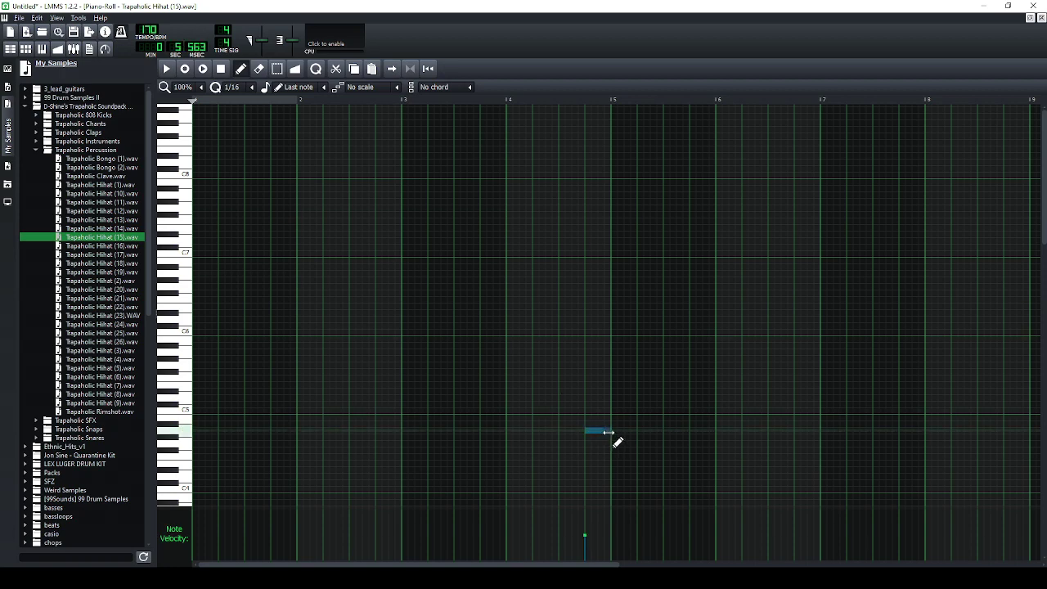
left_click(26, 49)
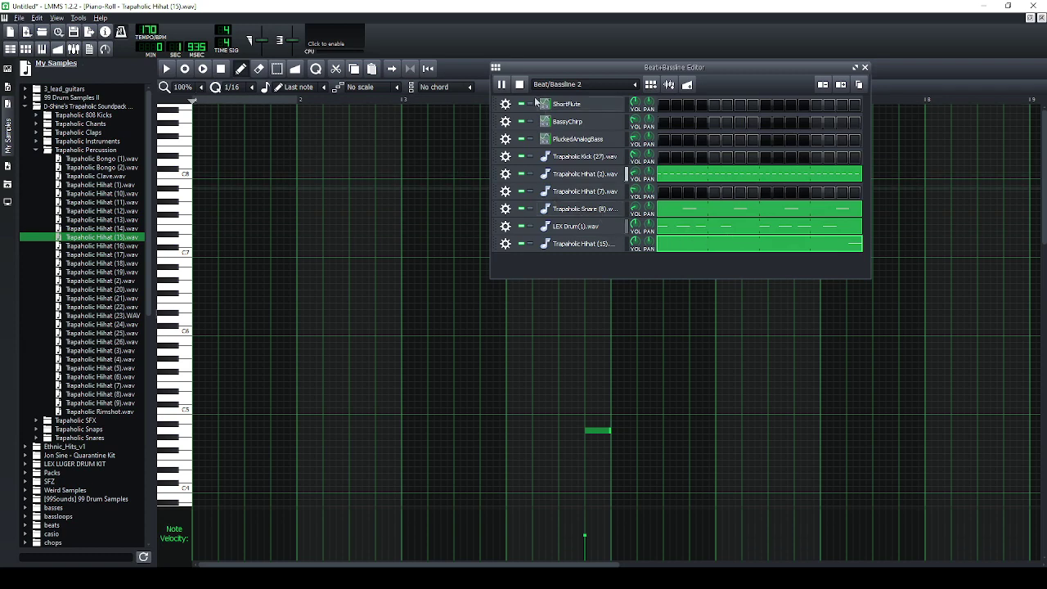
left_click_drag(635, 242, 637, 301)
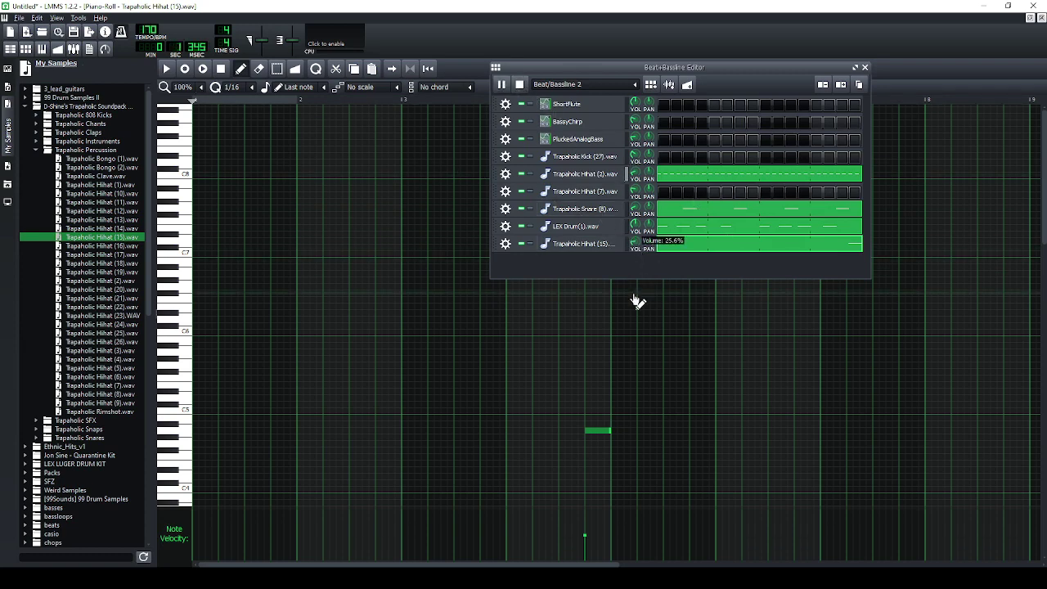
Return to the song arrangement, extend Beat/Bassline 2 to end after bar 20, and play from around bar 12.
left_click(11, 48)
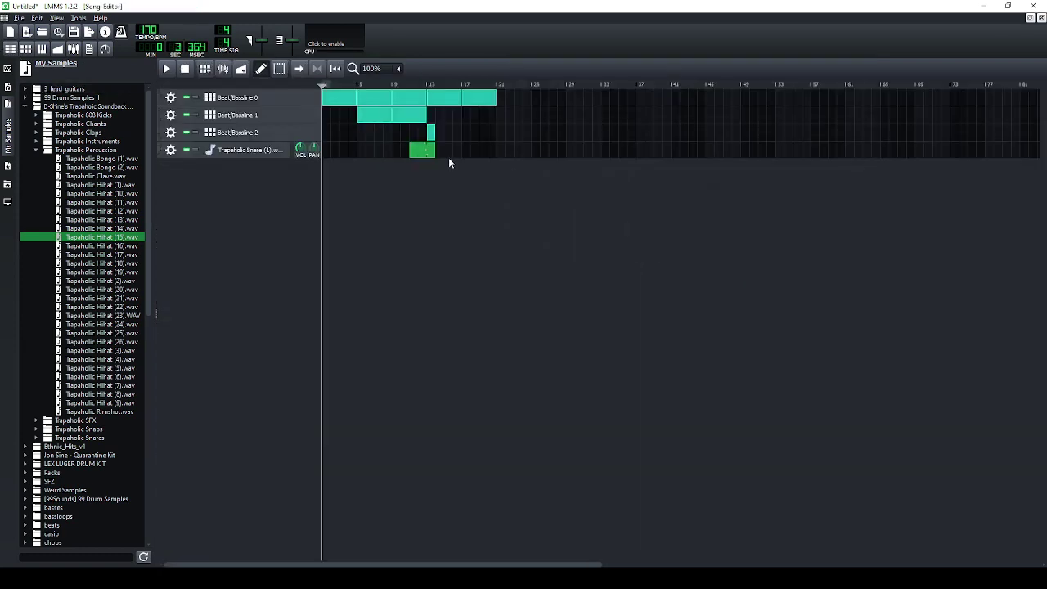
scroll(436, 144, "right", 2)
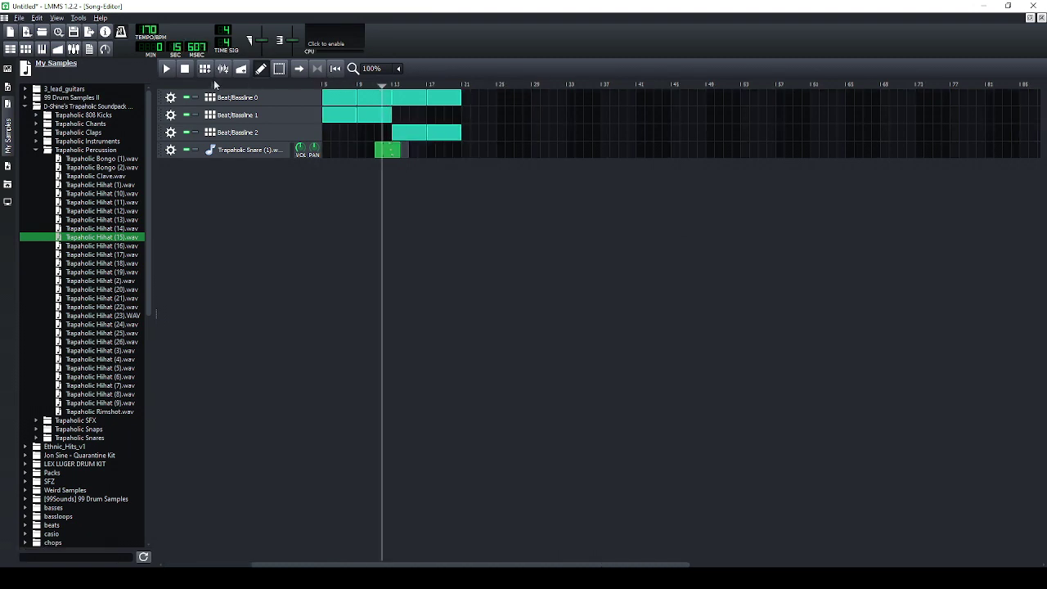
left_click(169, 69)
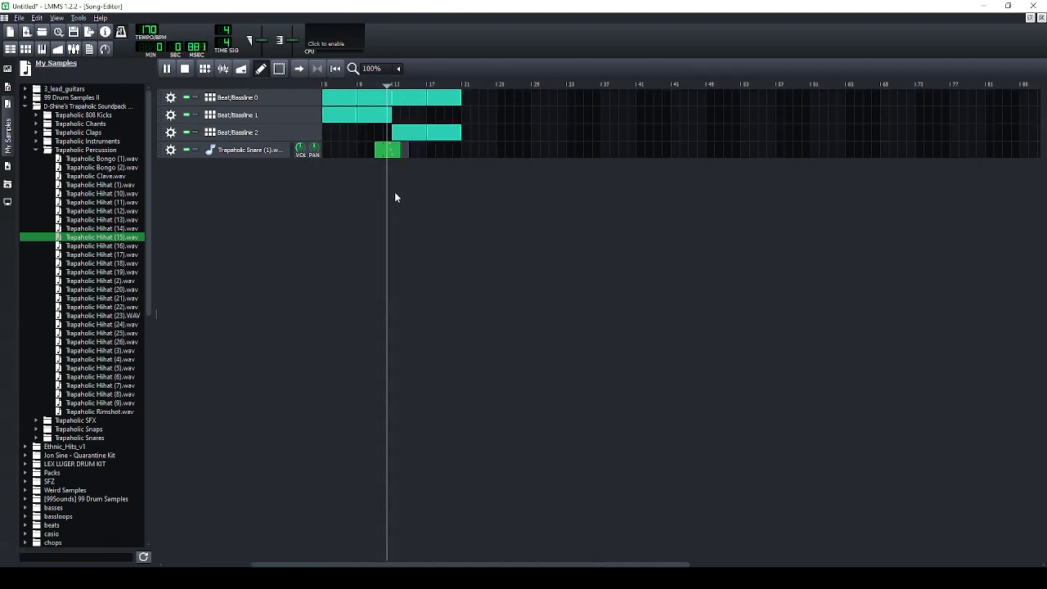
Extend Beat/Bassline 0 to end after bar 24 and Beat/Bassline 2 to end after bar 28.
left_click_drag(456, 98, 489, 99)
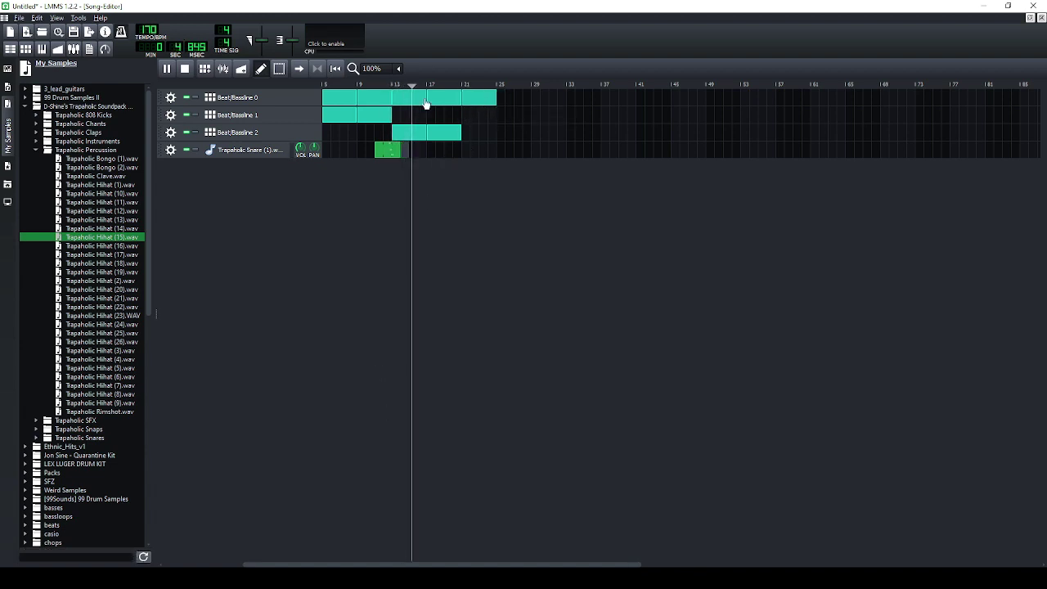
scroll(508, 174, "left", 1)
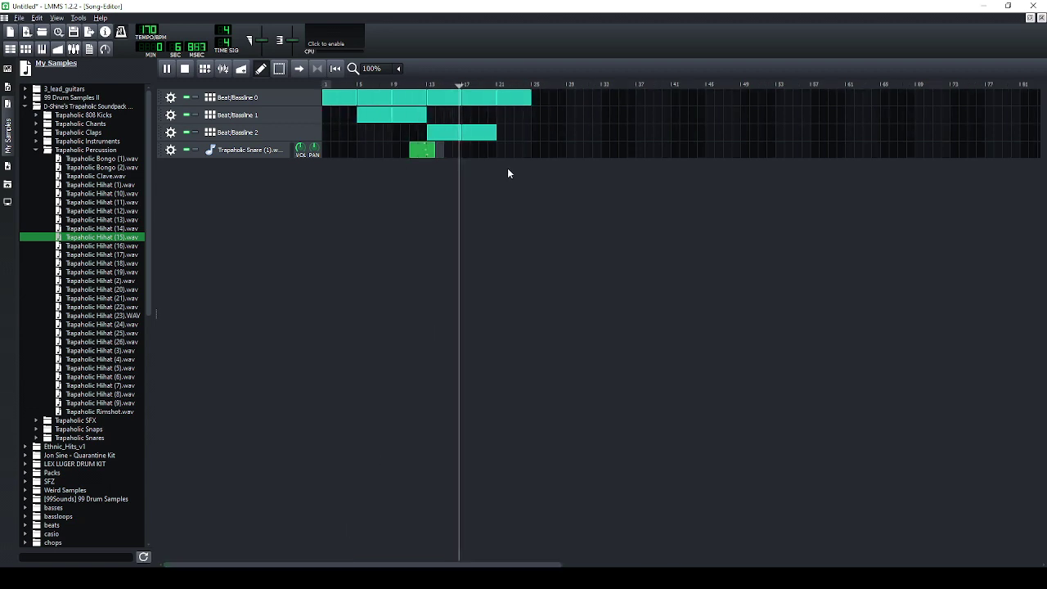
left_click(519, 135)
left_click(537, 136)
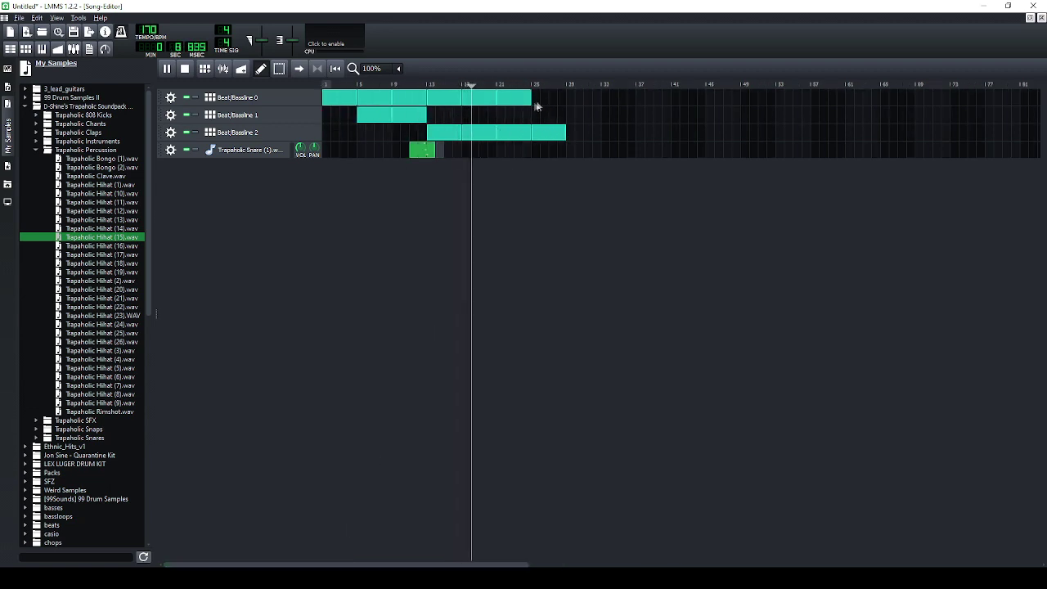
Extend both Beat/Bassline 0 and Beat/Bassline 2 in the song arrangement to end after bar 36.
left_click(541, 98)
left_click(558, 99)
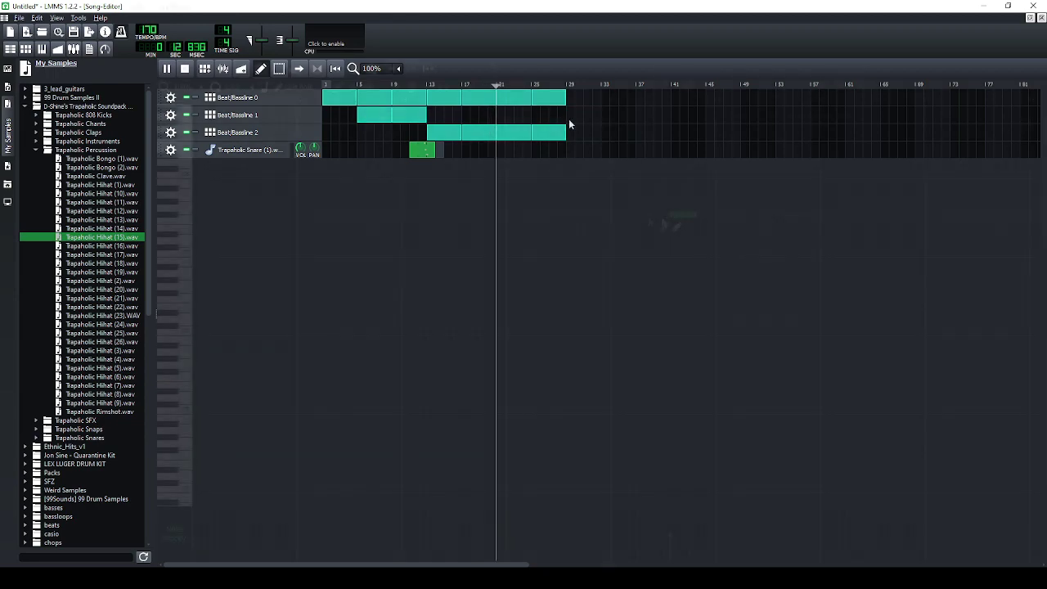
left_click(584, 115)
left_click(584, 99)
left_click(618, 98)
left_click(618, 133)
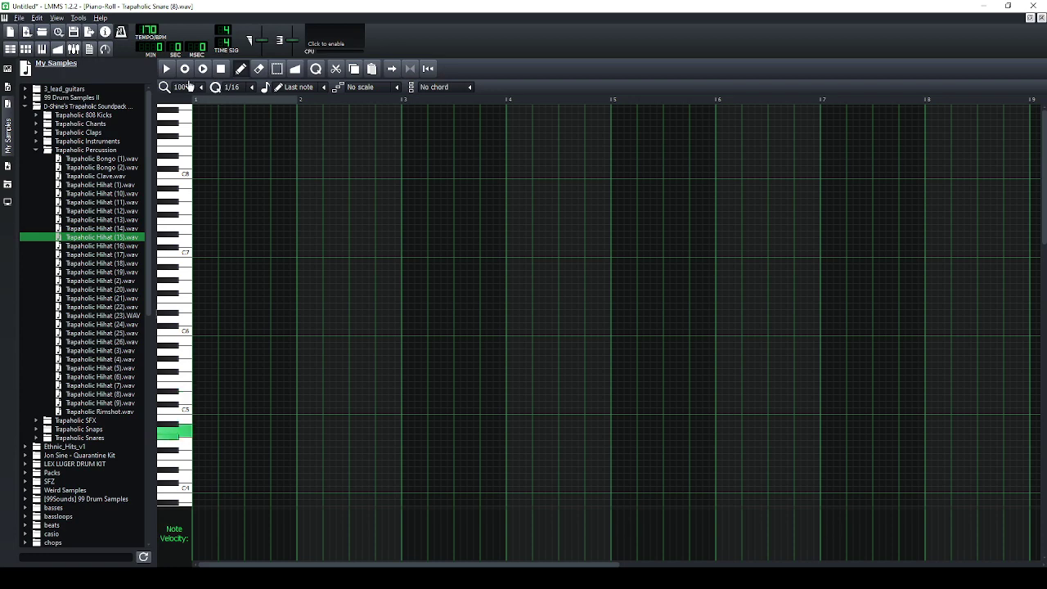
Record a four-bar Trapaholic Snare (8) part alternating between higher and lower notes, and stop recording.
left_click(185, 69)
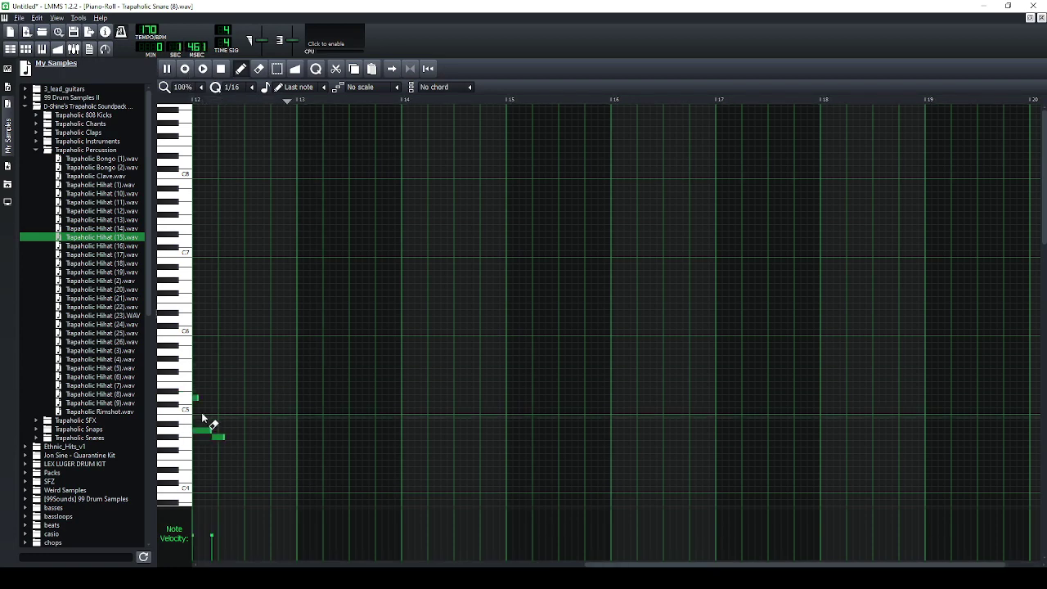
left_click(221, 68)
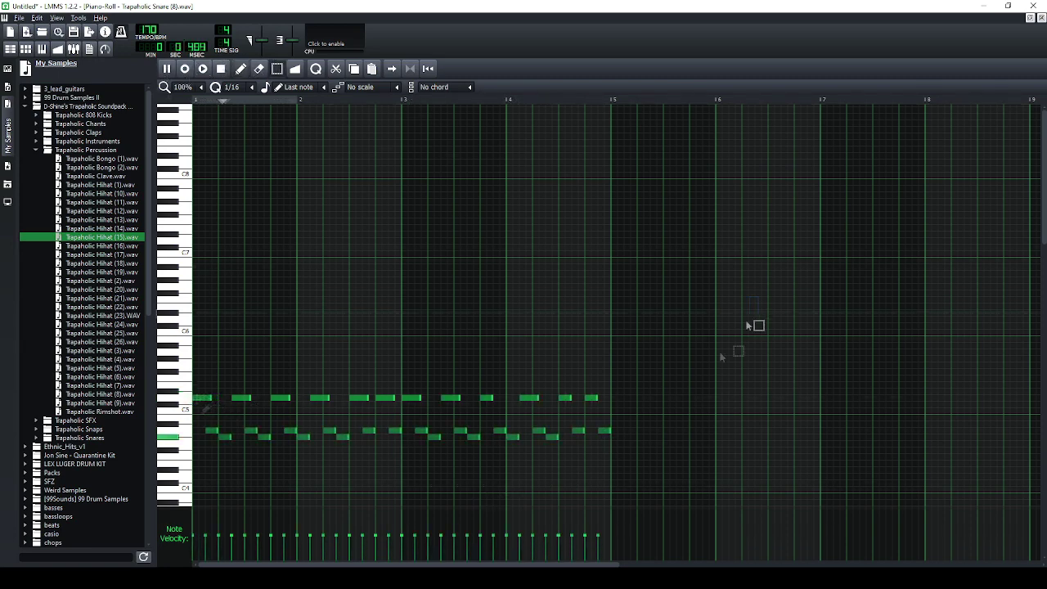
Transpose all Trapaholic Snare (8) notes up six semitones and lower their velocity to near the minimum.
key("ctrl+a")
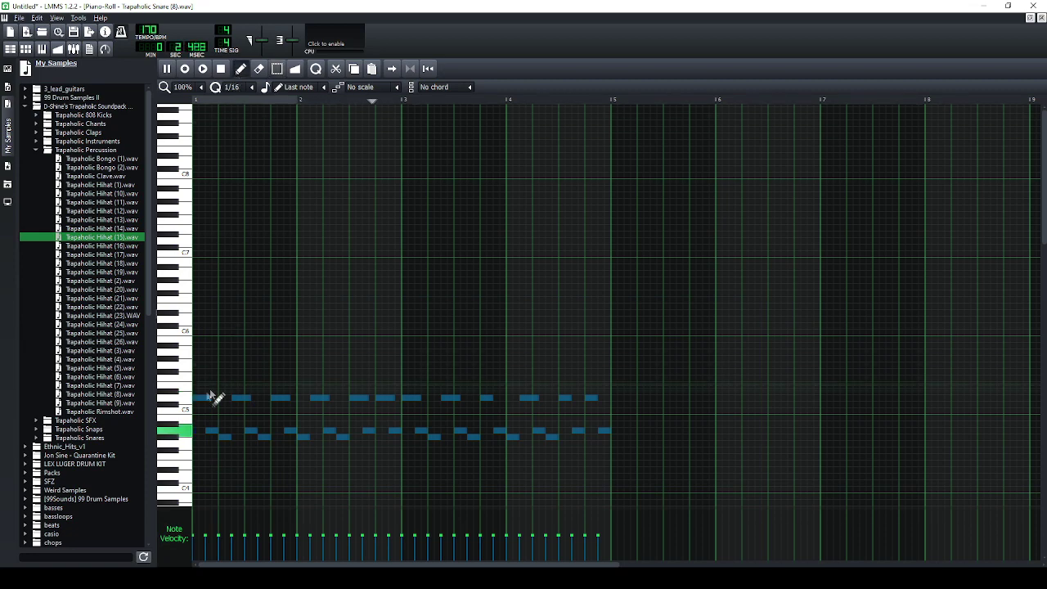
left_click_drag(205, 398, 198, 358)
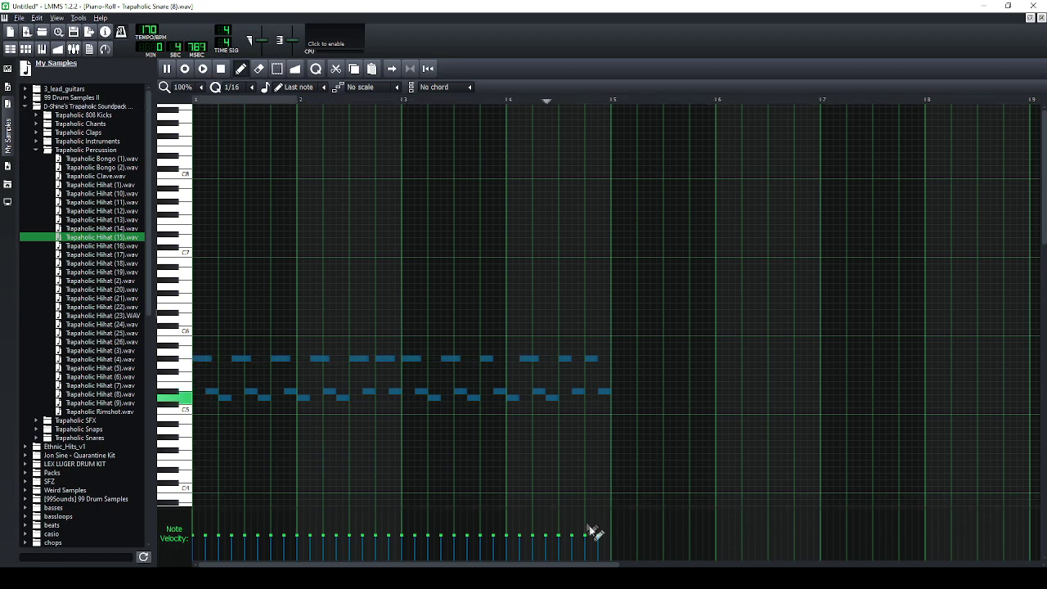
left_click_drag(609, 554, 561, 557)
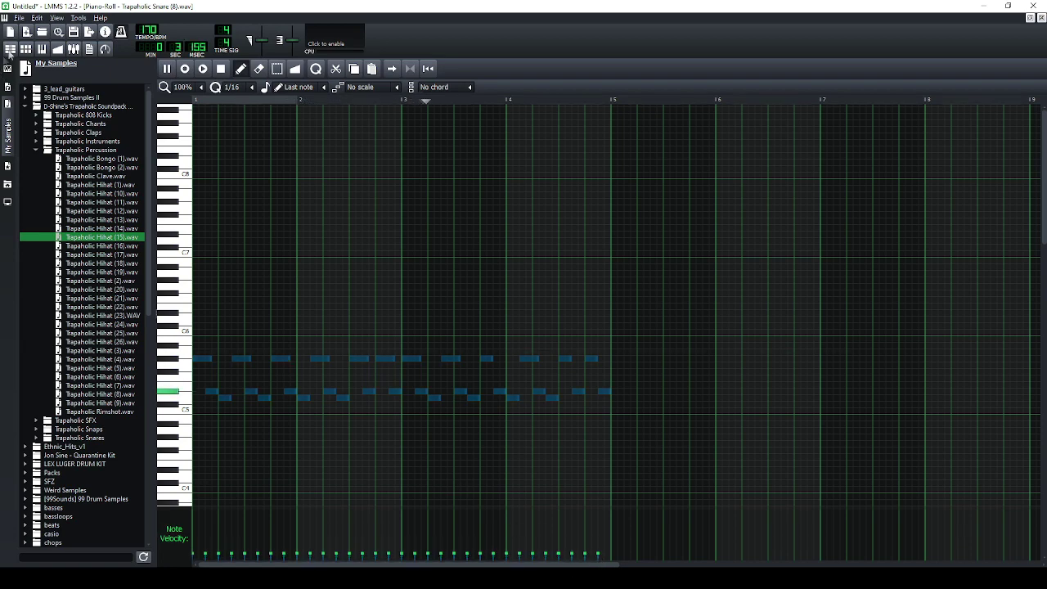
left_click(10, 49)
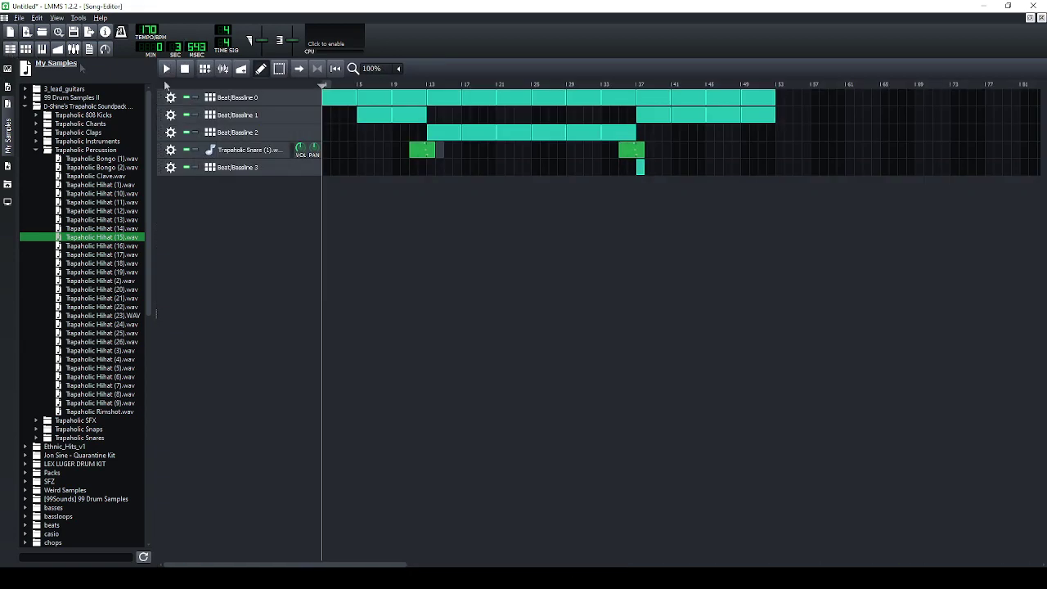
In Beat/Bassline 3, shorten the last Trapaholic Hihat (15) note to the end of bar 4 and add one on beat 4 of bar 2.
double_click(643, 171)
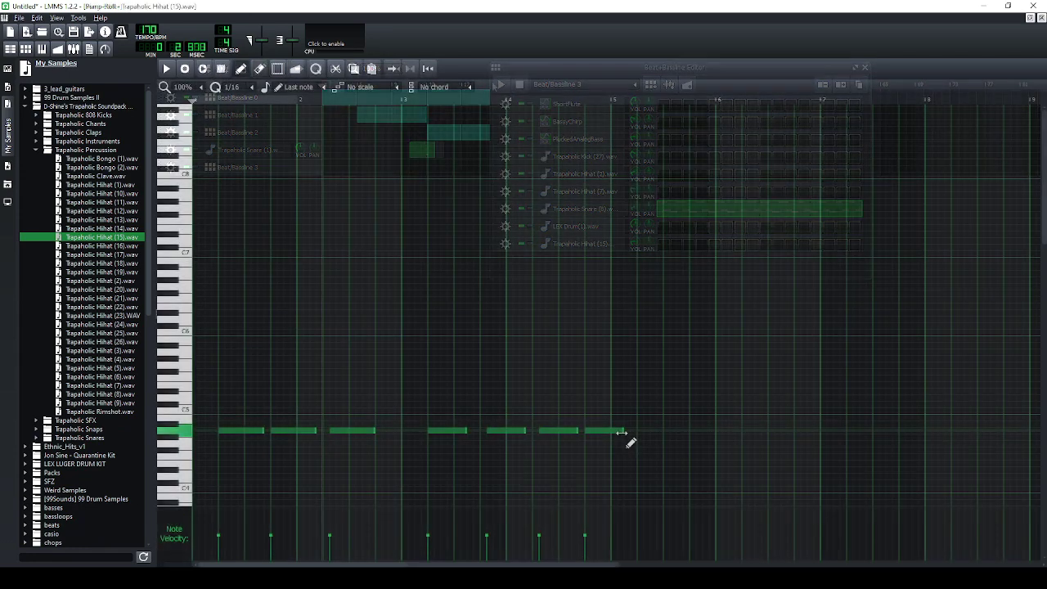
left_click(621, 431)
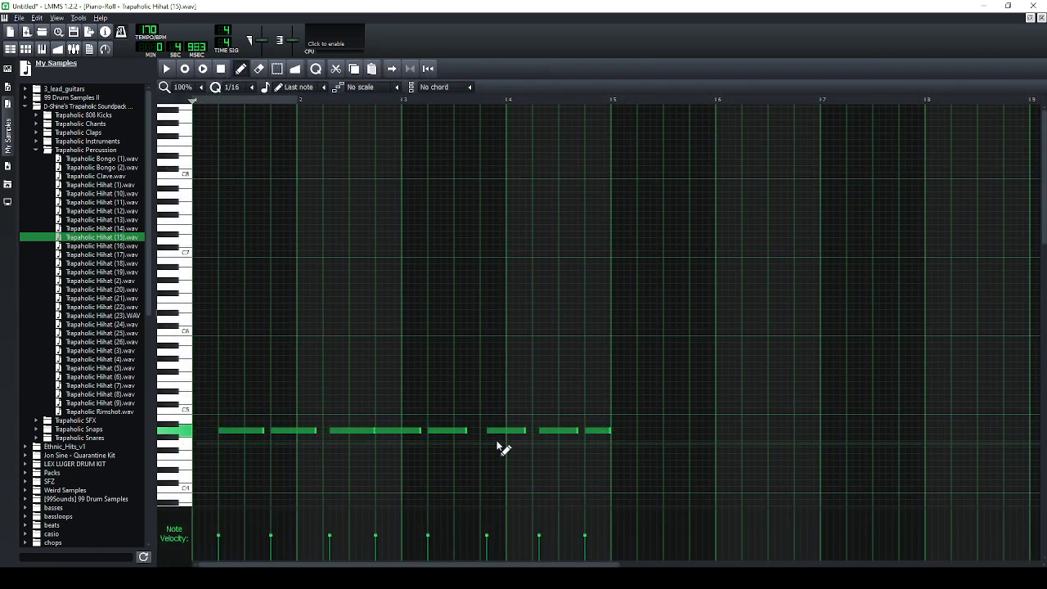
left_click_drag(494, 432, 539, 432)
left_click(309, 426)
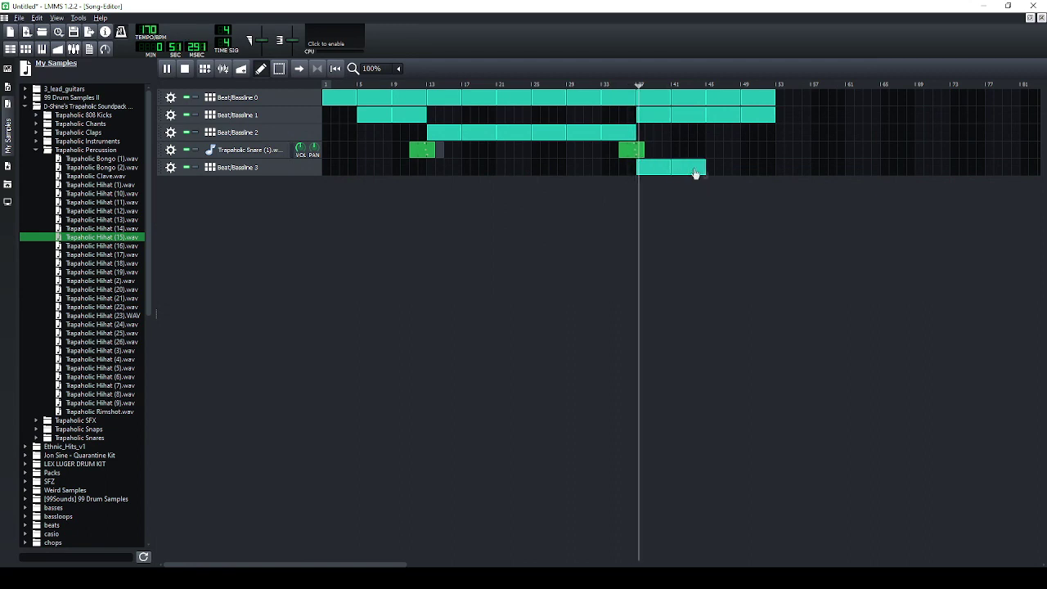
Extend Beat/Bassline 3 to end after bar 52 and clear Beat/Bassline 1 from bars 37 to 52.
left_click_drag(714, 172, 743, 173)
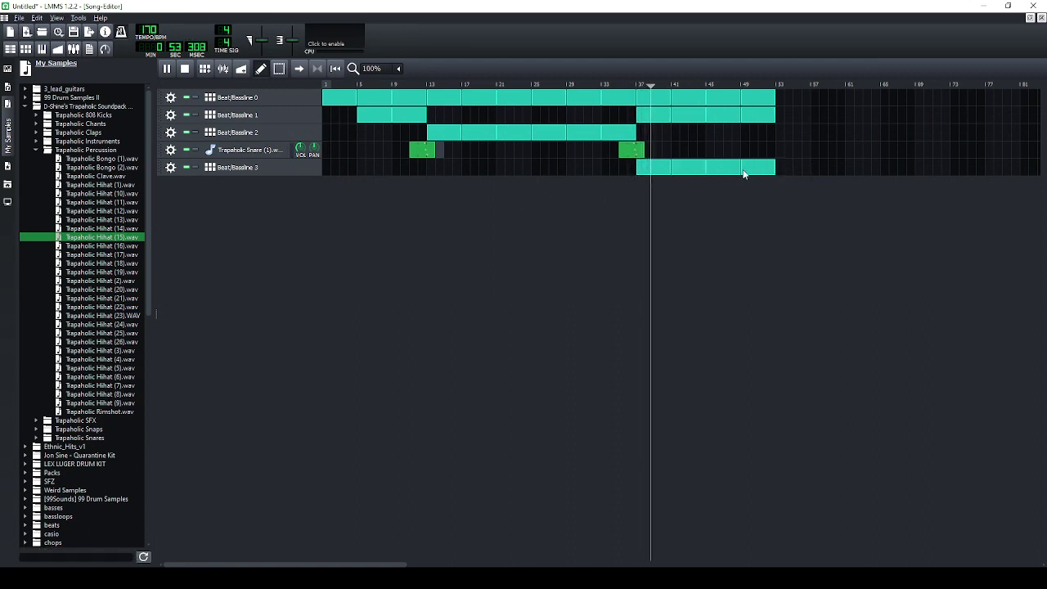
left_click_drag(637, 121, 696, 122)
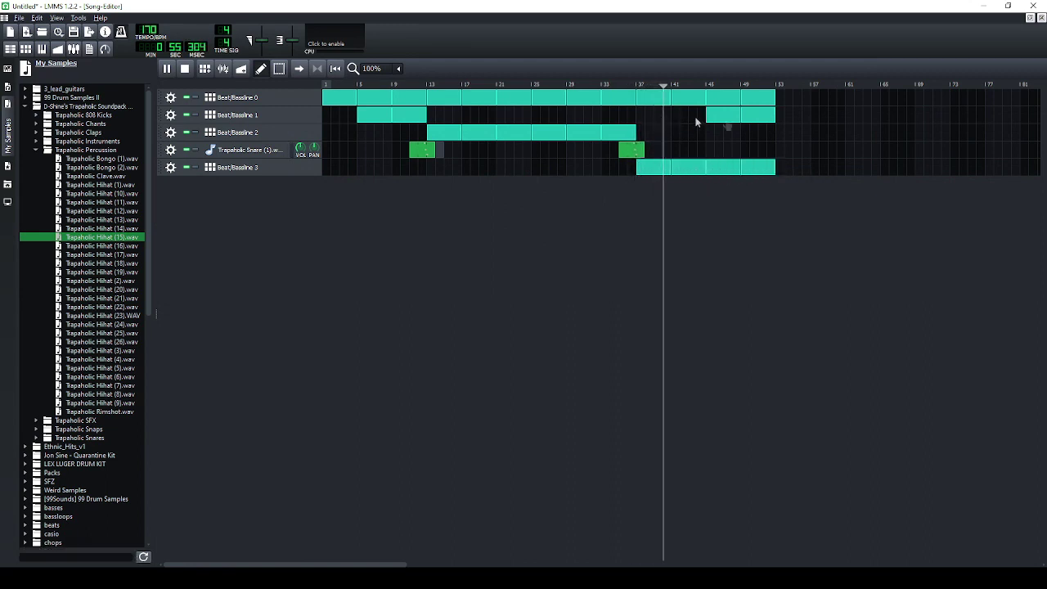
middle_click(718, 120)
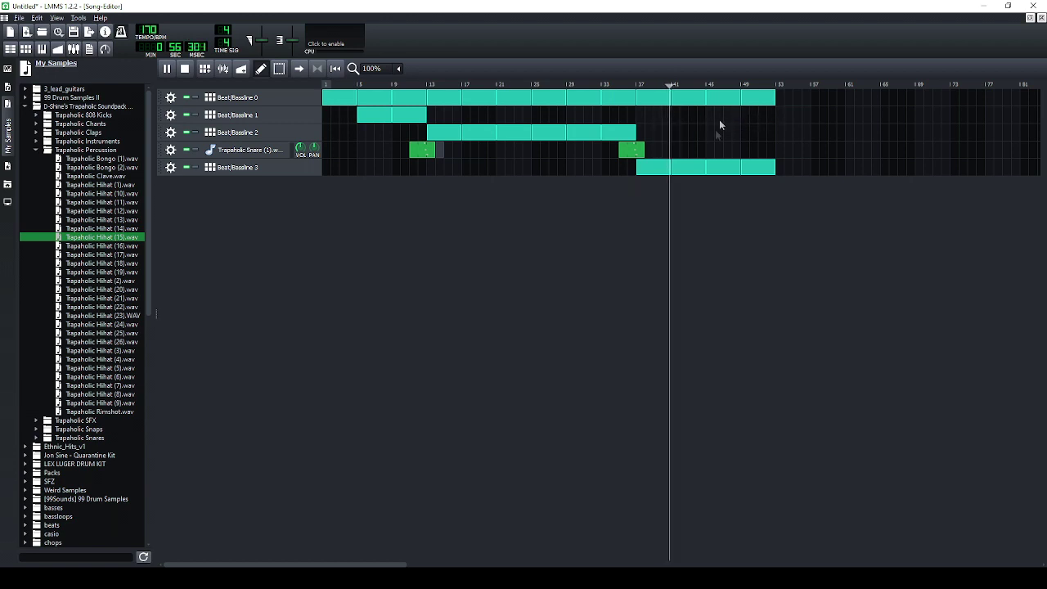
Fill Trapaholic Hihat (2) in Beat/Bassline 3 with repeating half-beat notes over four bars, and play the song from bar 37.
double_click(659, 169)
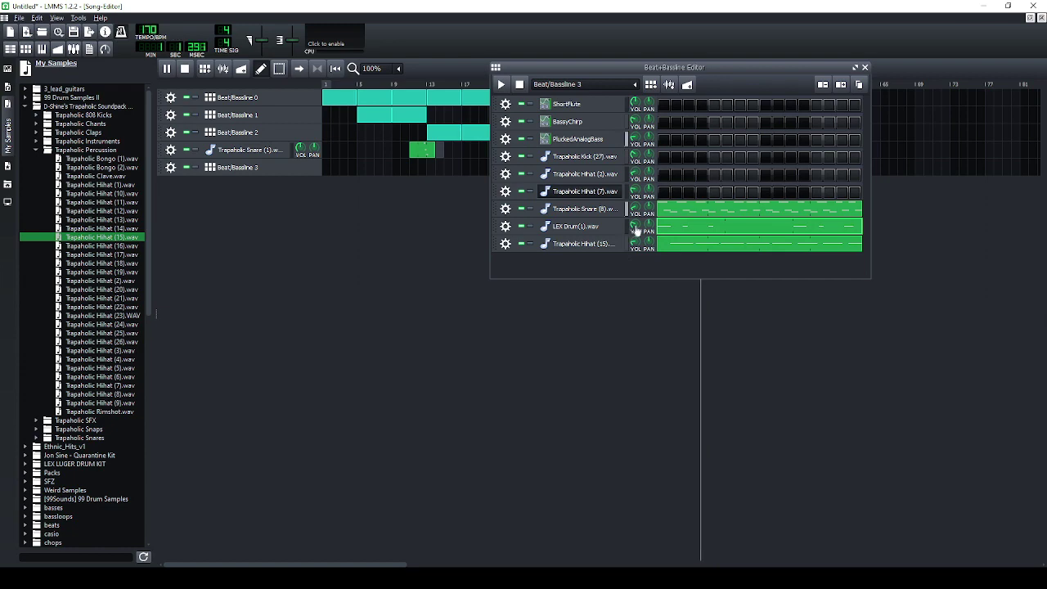
double_click(684, 237)
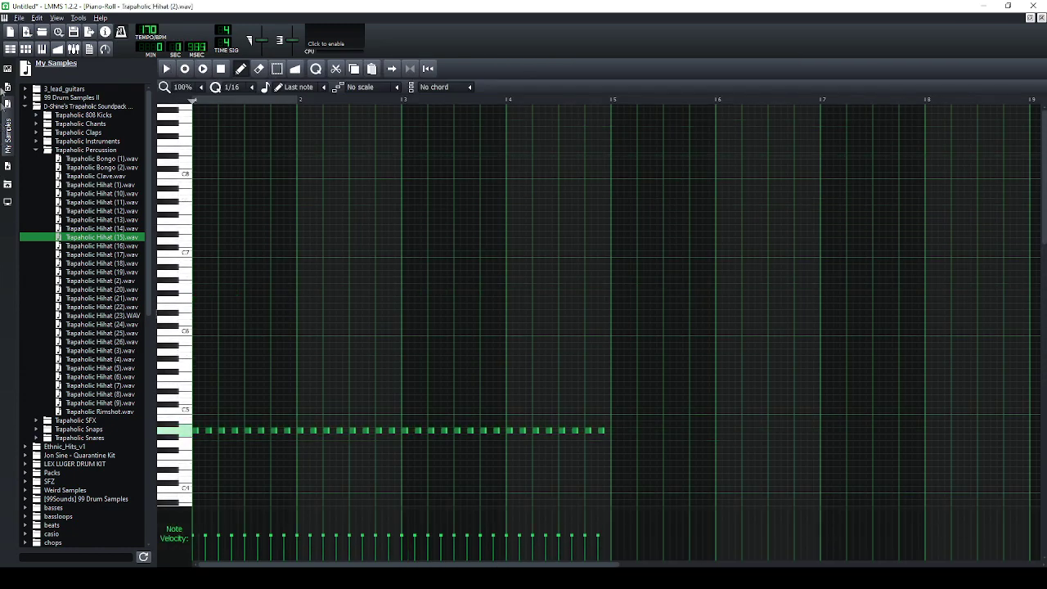
left_click(11, 49)
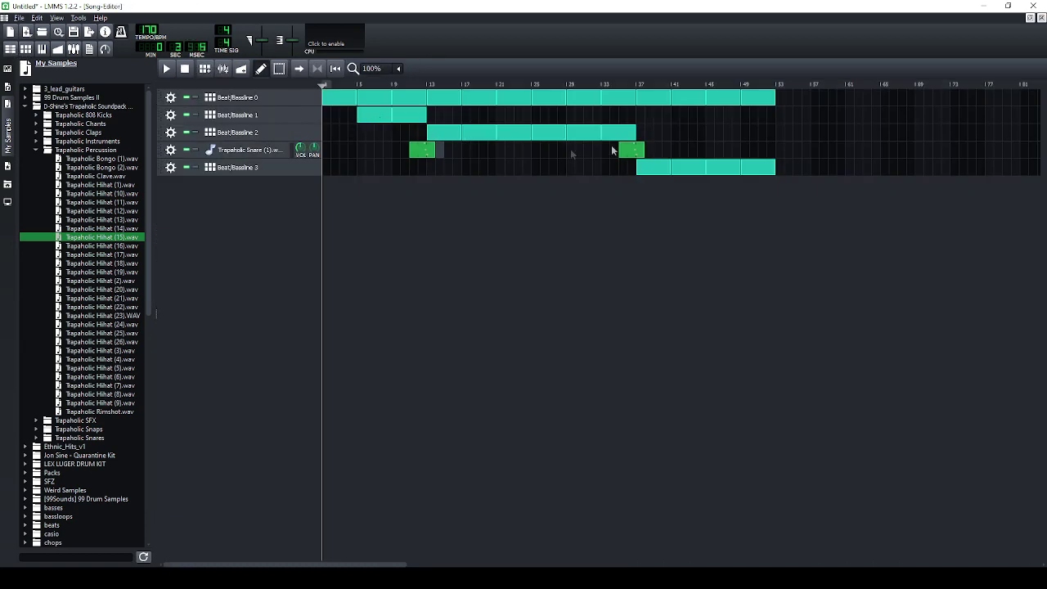
left_click(637, 84)
key("space")
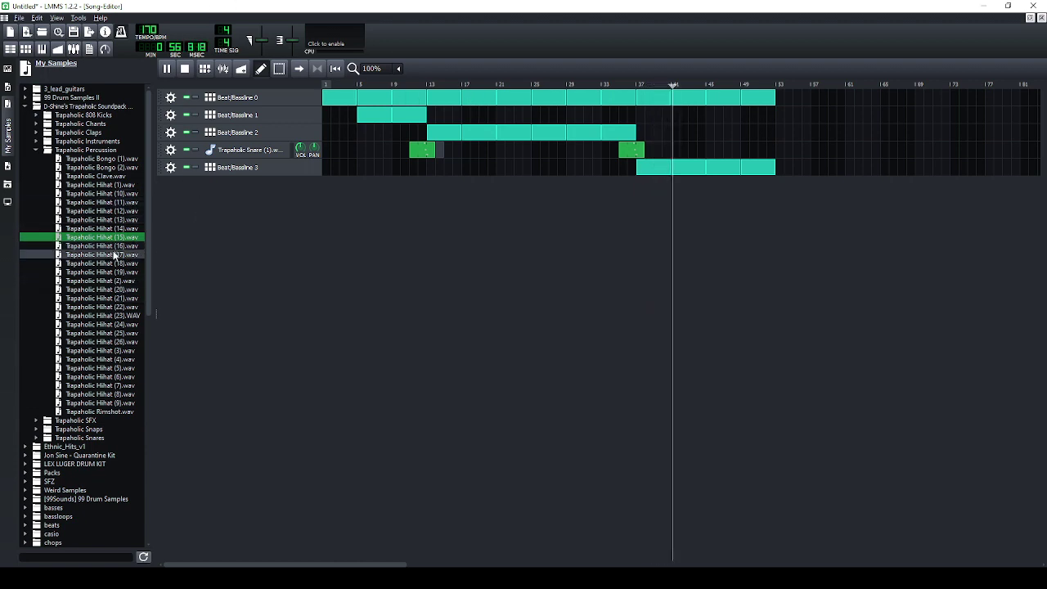
Check the bass tracks' MIDI inputs in Beat/Bassline 0 and toggle the USB MIDI Controller input of Trapaholic Kick (27).
double_click(712, 101)
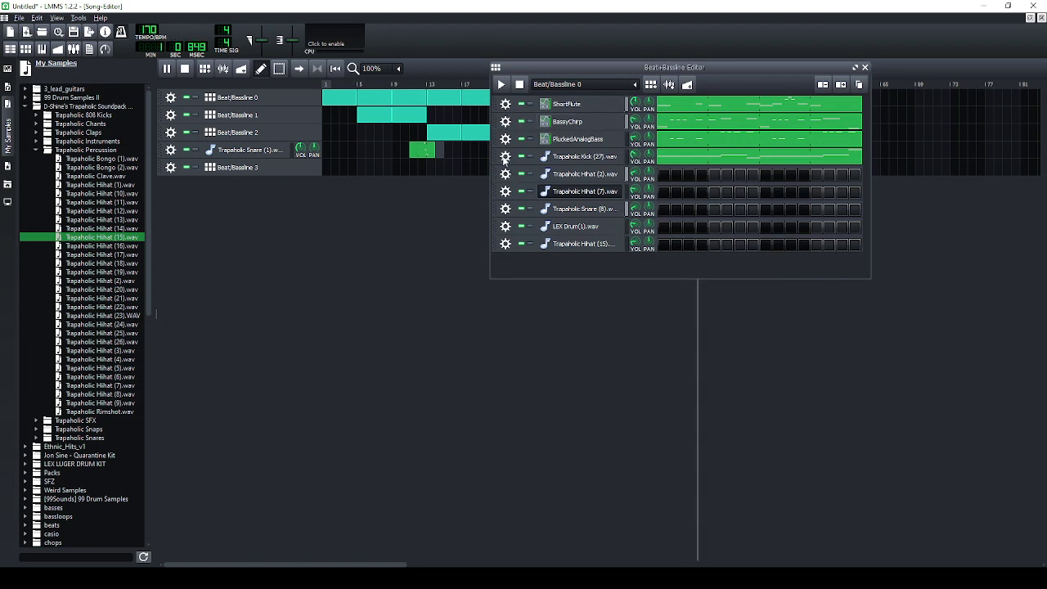
left_click(505, 142)
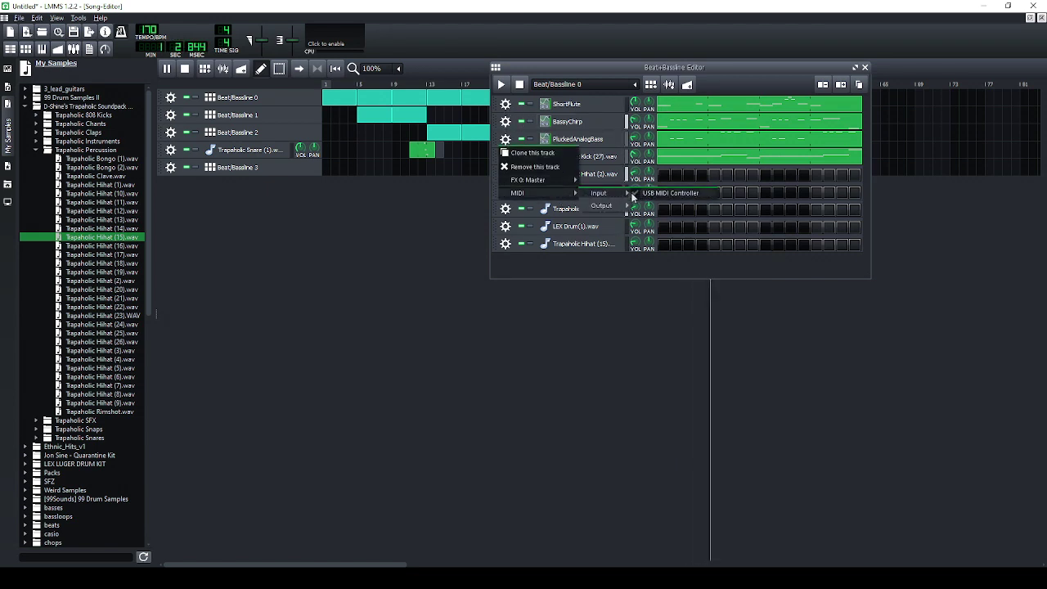
left_click(504, 121)
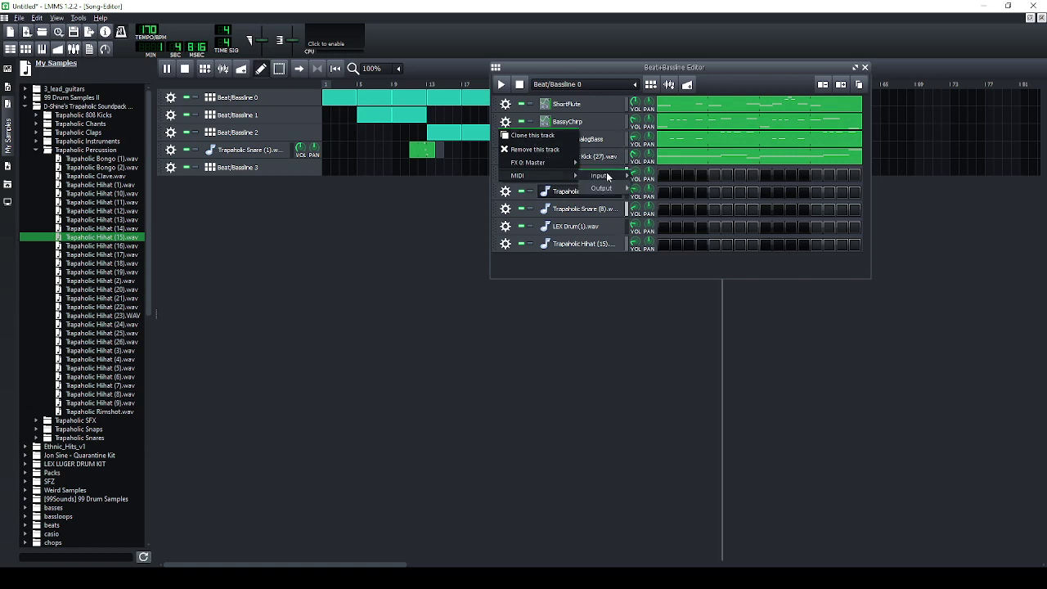
key("Escape")
left_click(505, 156)
mouse_move(566, 213)
mouse_move(601, 210)
left_click(683, 211)
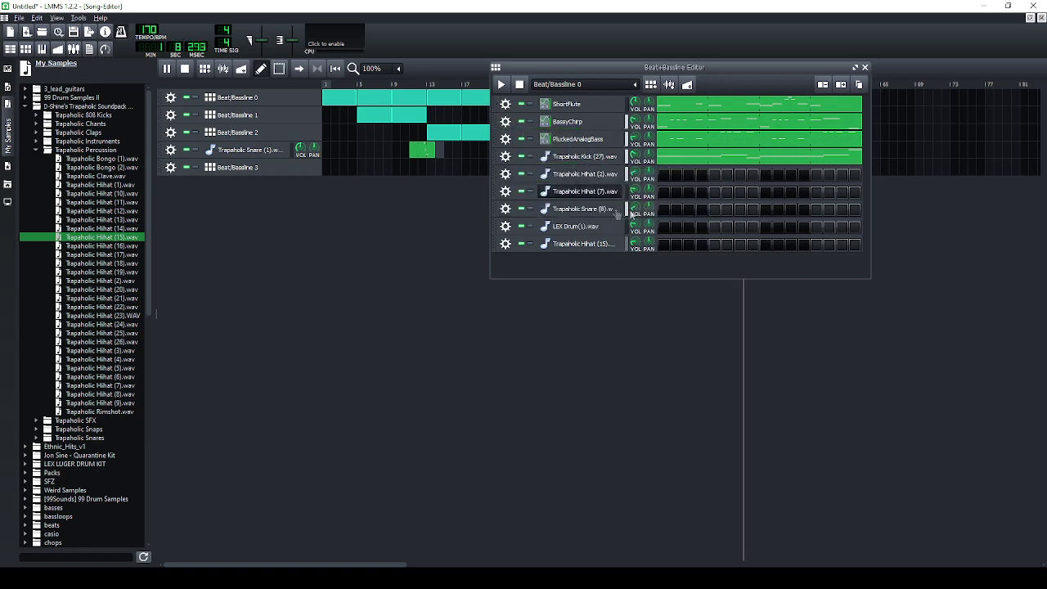
left_click(864, 68)
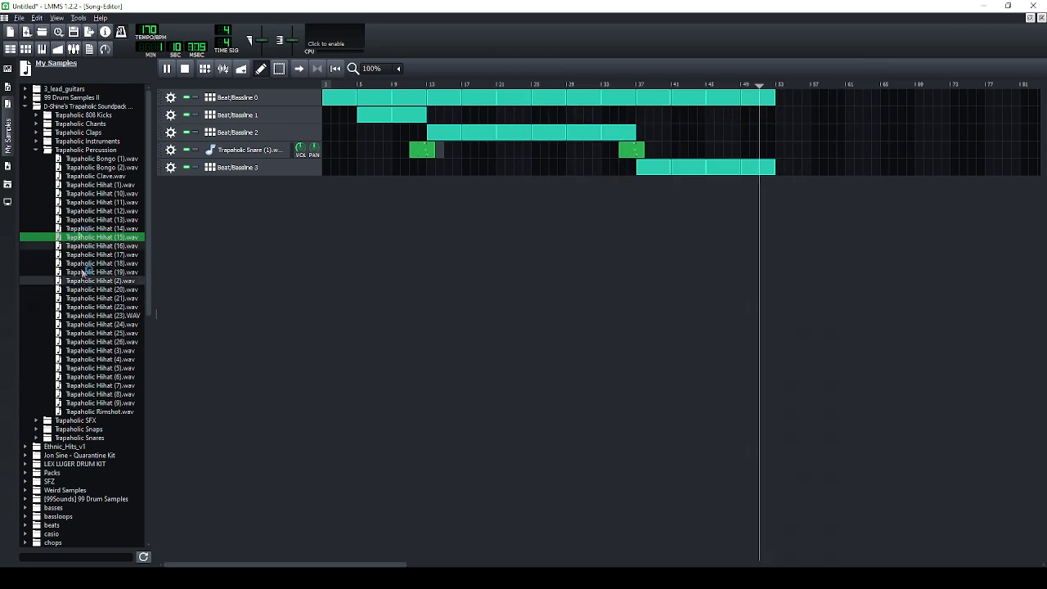
Collapse the Trapaholic Percussion folder and audition 0036-Eooooo.xiz and 0035-Wah Choir.xiz from the ZynAddSubFX ChoirAndVoice presets.
left_click(36, 151)
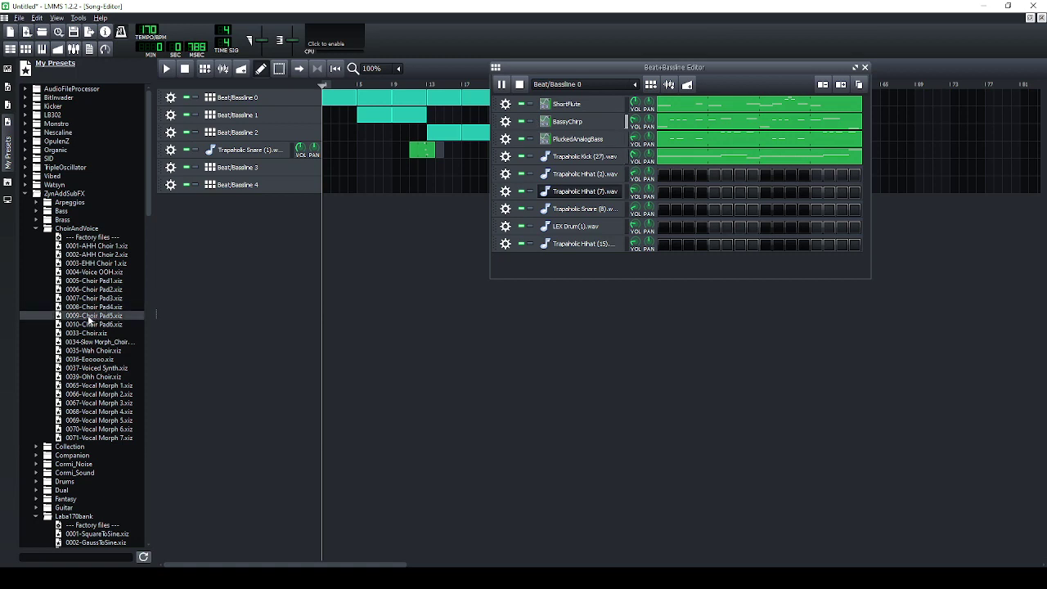
left_click(92, 362)
left_click(99, 351)
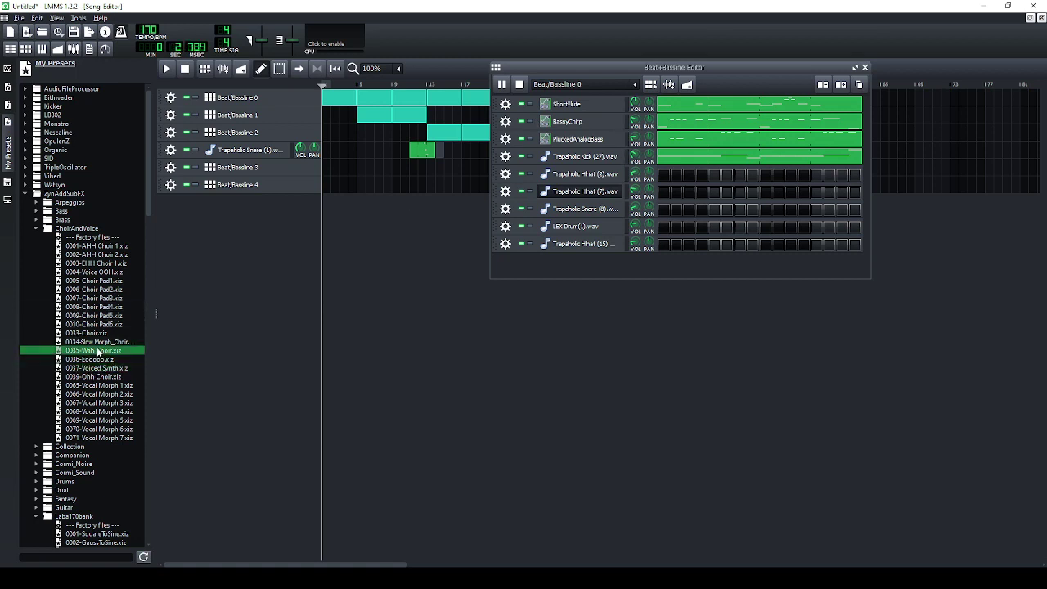
Audition ZynAddSubFX Collection presets, including 0005-Silver Bell.xiz and 0028-Warm Synth.xiz.
left_click(36, 228)
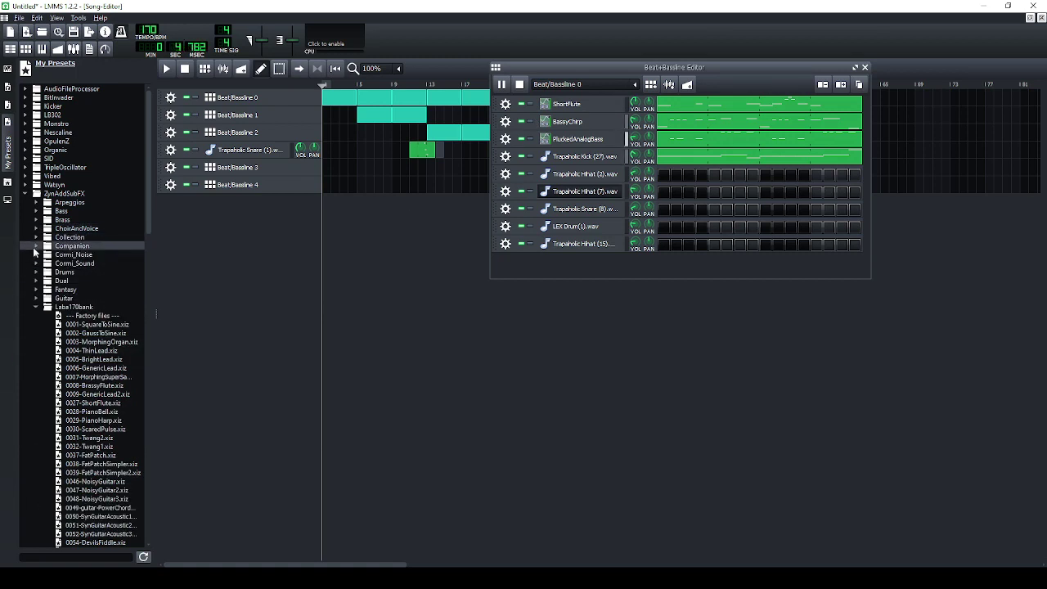
left_click(36, 237)
left_click(67, 290)
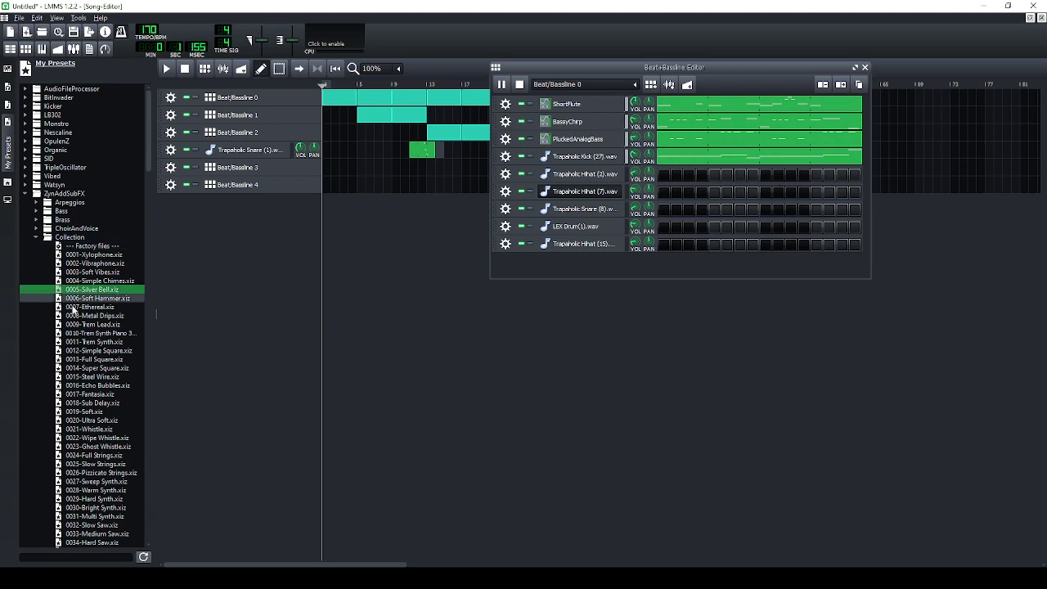
scroll(67, 292, "down", 3)
left_click(91, 429)
left_click(100, 412)
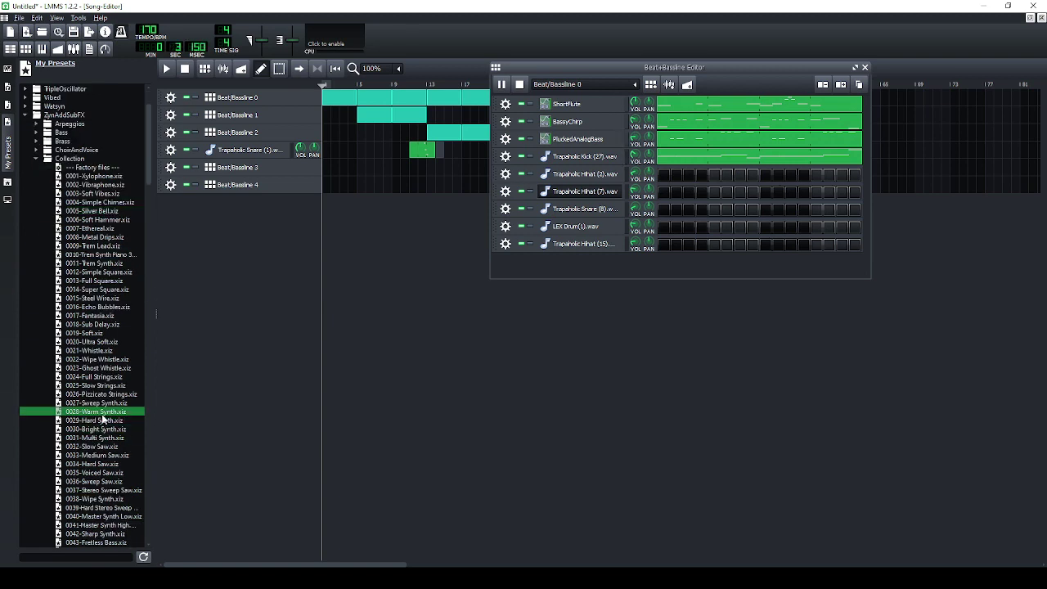
scroll(103, 419, "down", 2)
left_click(97, 412)
Add 0035-Voiced Saw.xiz as a new beat/bassline track and assign the USB MIDI Controller as its input.
left_click(96, 421)
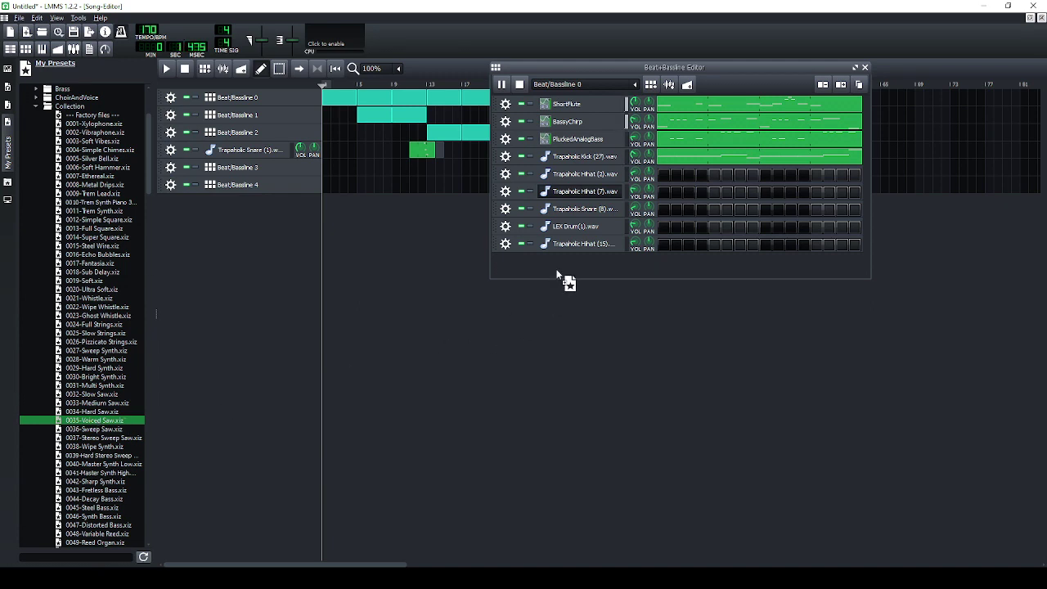
left_click_drag(562, 264, 556, 266)
left_click(505, 261)
mouse_move(564, 316)
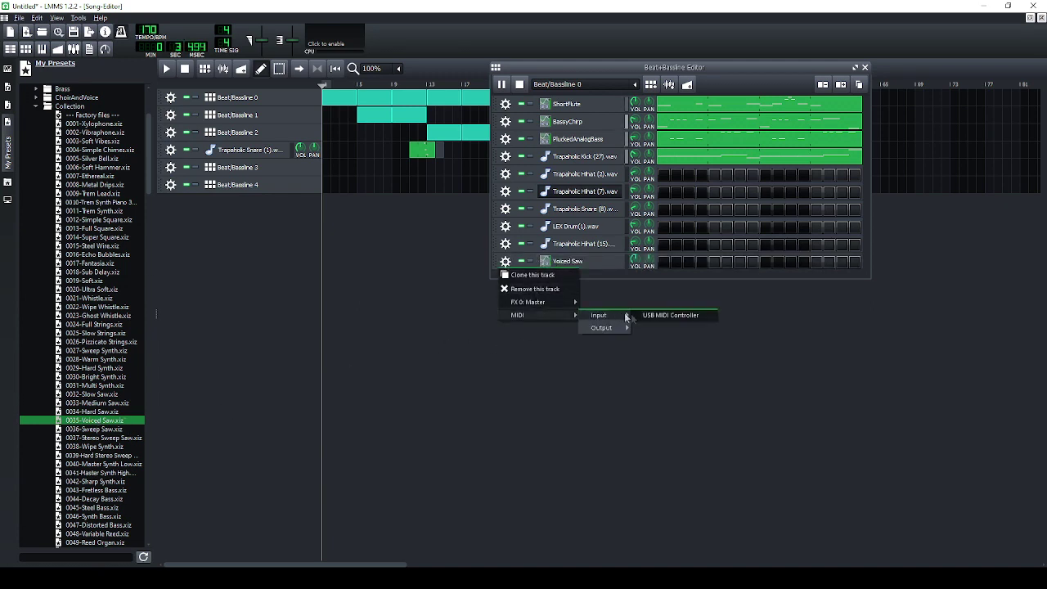
left_click(637, 318)
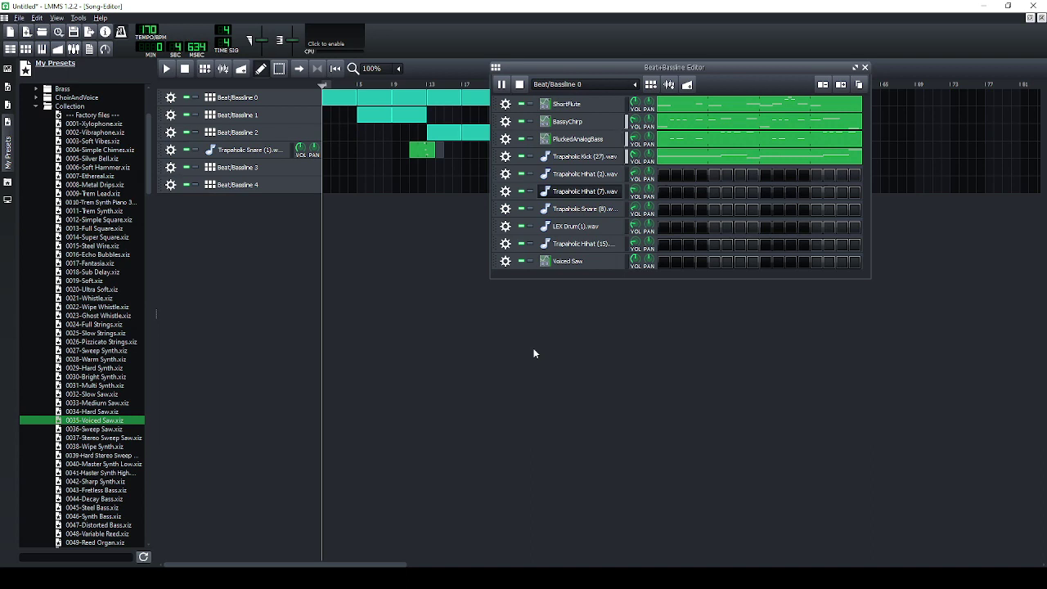
Create Beat/Bassline 5 and open its Voiced Saw pattern in the piano roll.
right_click(673, 264)
left_click(648, 85)
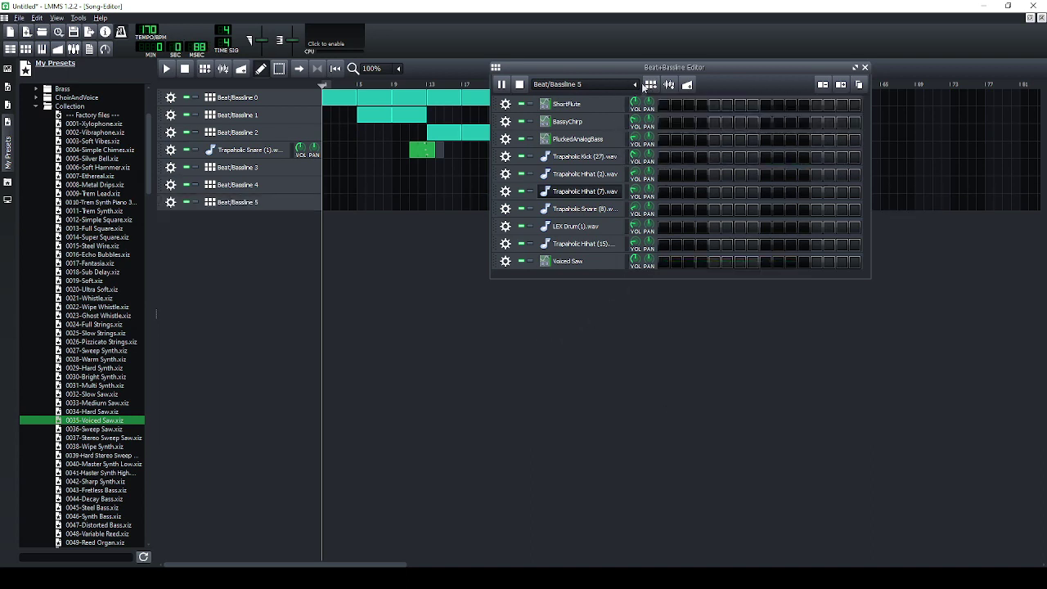
right_click(678, 270)
left_click(712, 276)
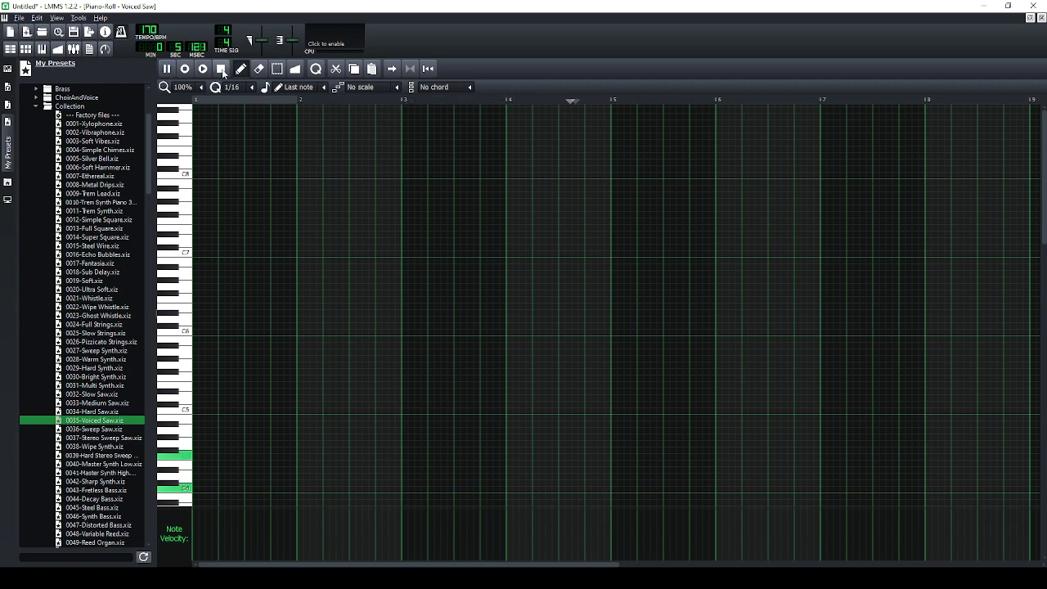
Record three overlapping sustained Voiced Saw notes starting around bars 2, 3 and 4 and ending near the end of bar 4.
left_click(220, 69)
scroll(294, 163, "down", 3)
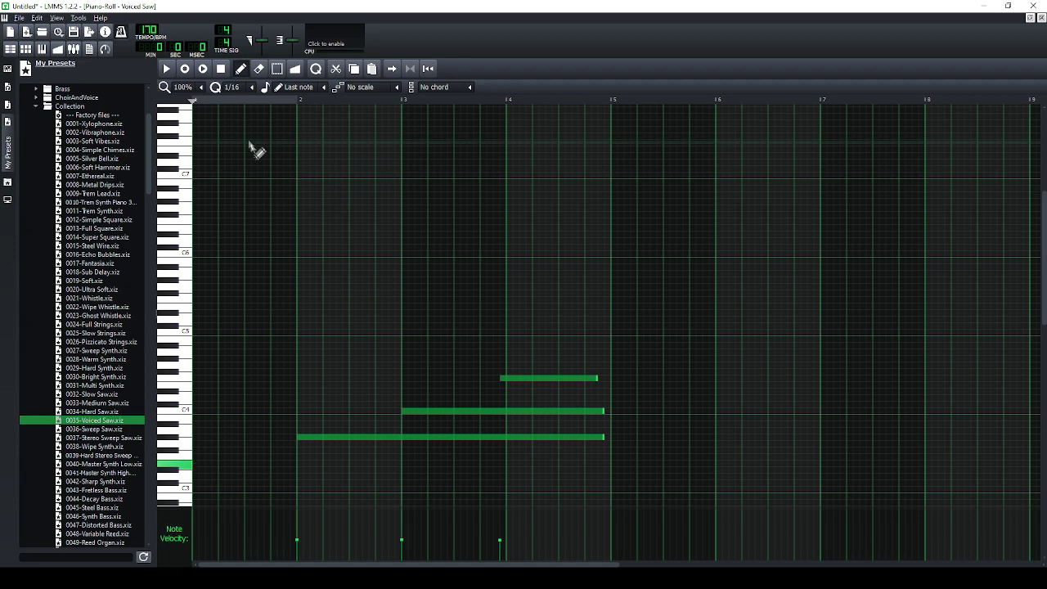
scroll(308, 285, "down", 4)
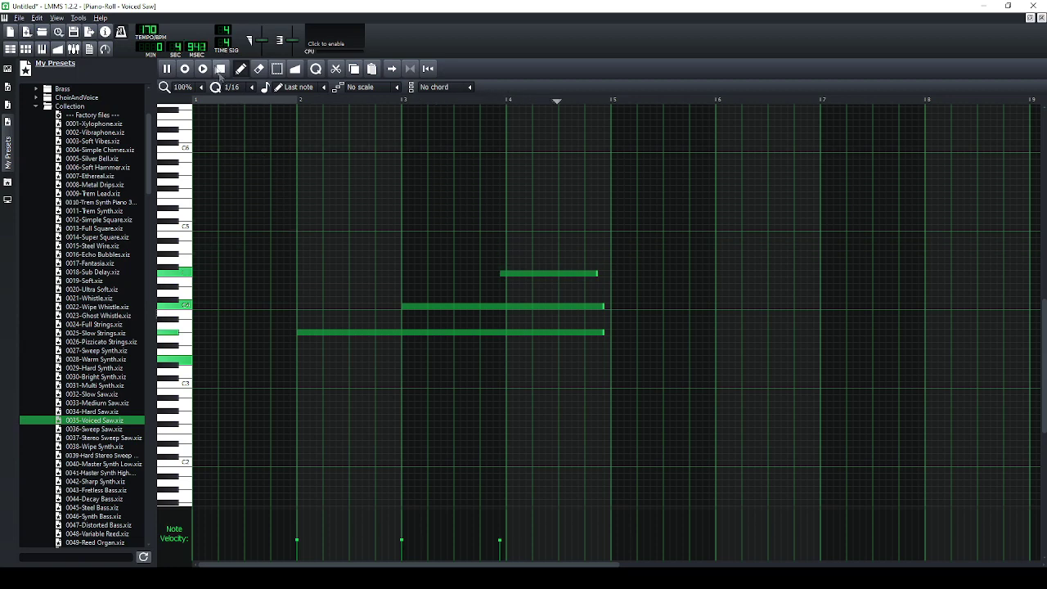
Stop the pattern and play the song arrangement from about bar 35 to hear Beat/Bassline 5 in context.
left_click(223, 70)
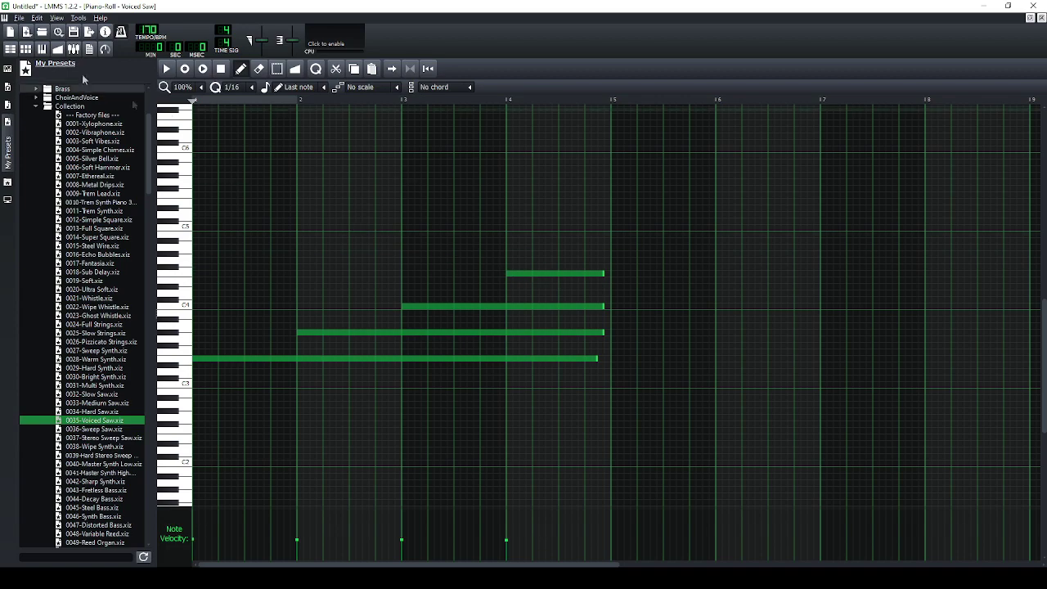
left_click(26, 50)
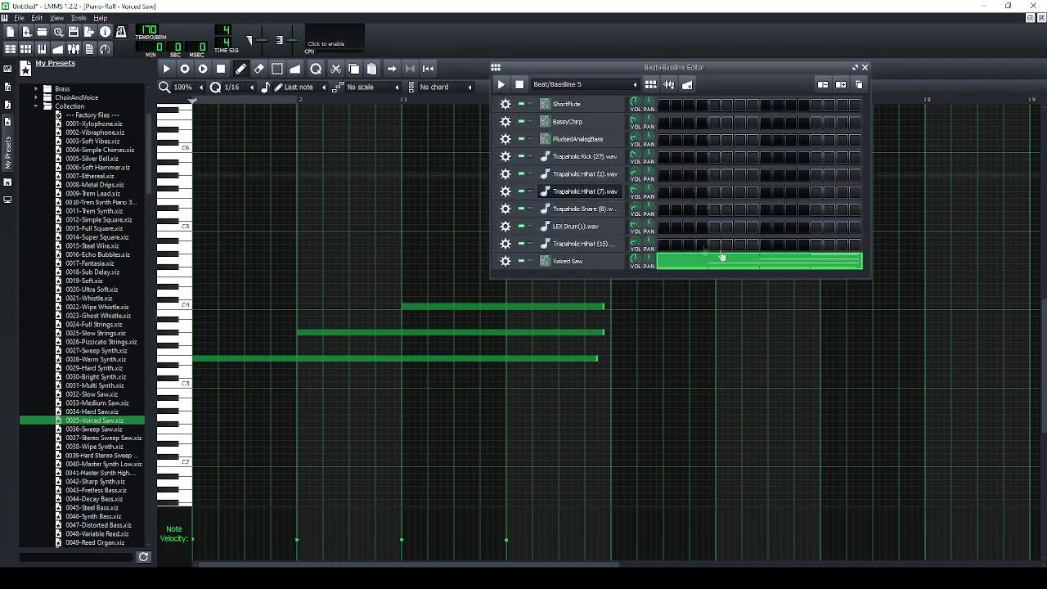
left_click(11, 49)
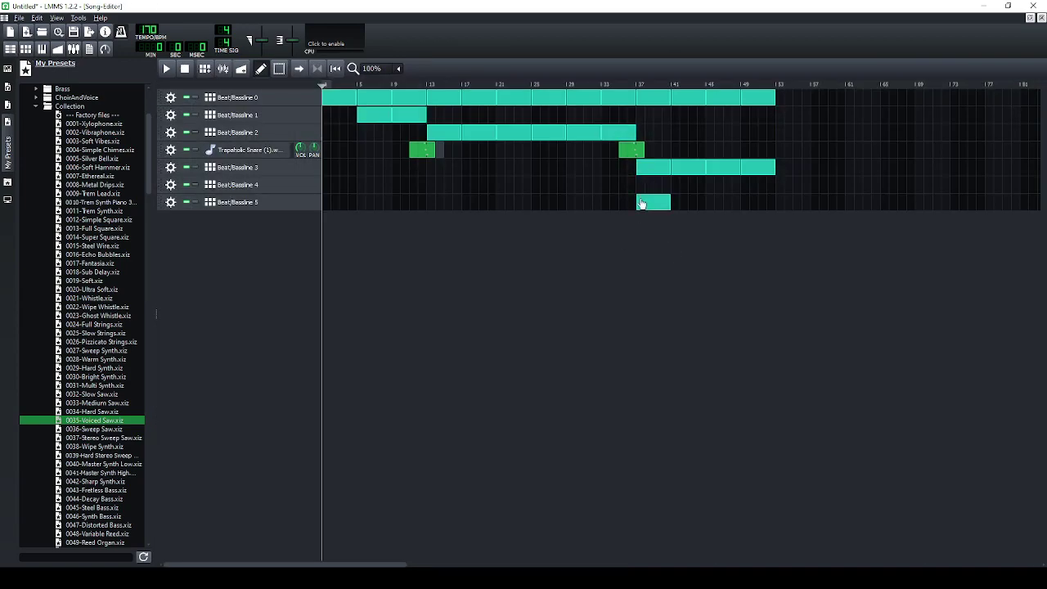
left_click(626, 91)
key("space")
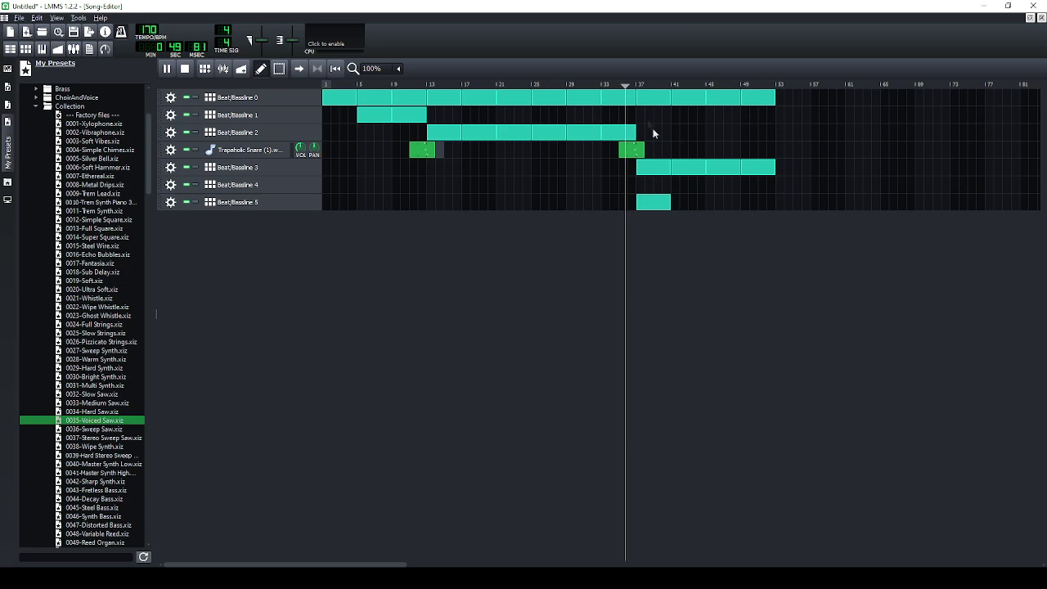
Place a second Beat/Bassline 5 clip at bar 45, leaving bars 41 and 49 of that track empty.
left_click(674, 202)
left_click_drag(705, 203, 775, 202)
double_click(703, 202)
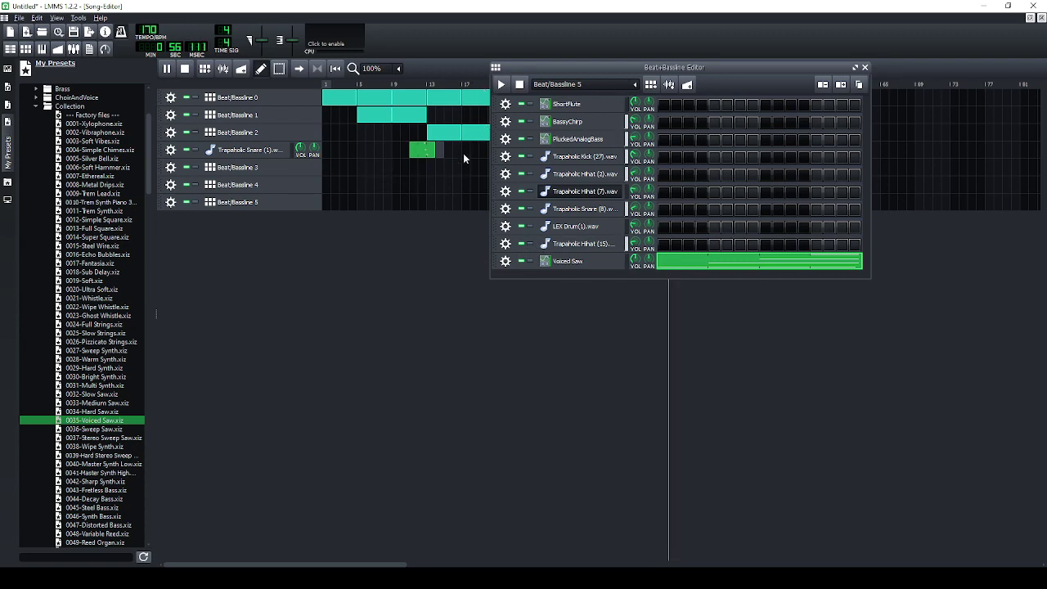
left_click_drag(773, 67, 732, 223)
left_click(723, 204)
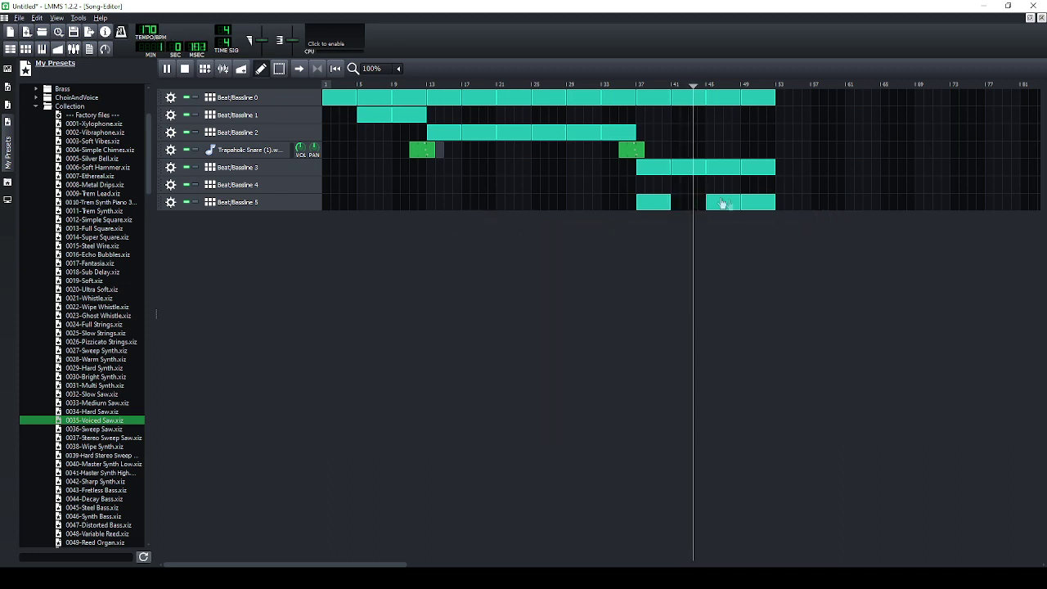
middle_click(755, 204)
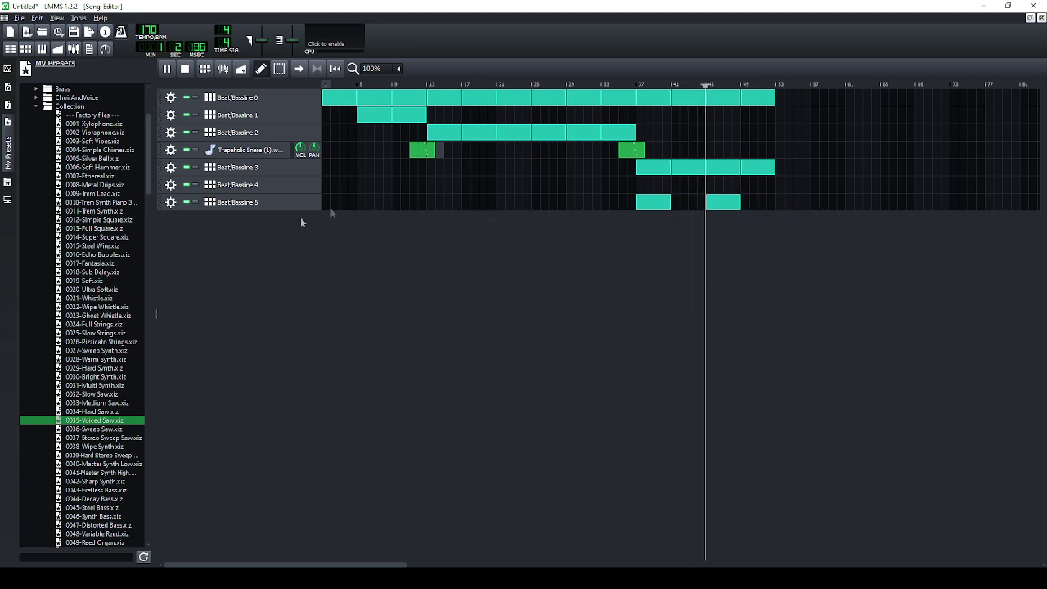
Load 0041-Master Synth High.xiz onto the Voiced Saw track in Beat/Bassline 5 and lower the track's volume to 28.8%.
double_click(650, 204)
key("space")
left_click_drag(135, 473, 170, 472)
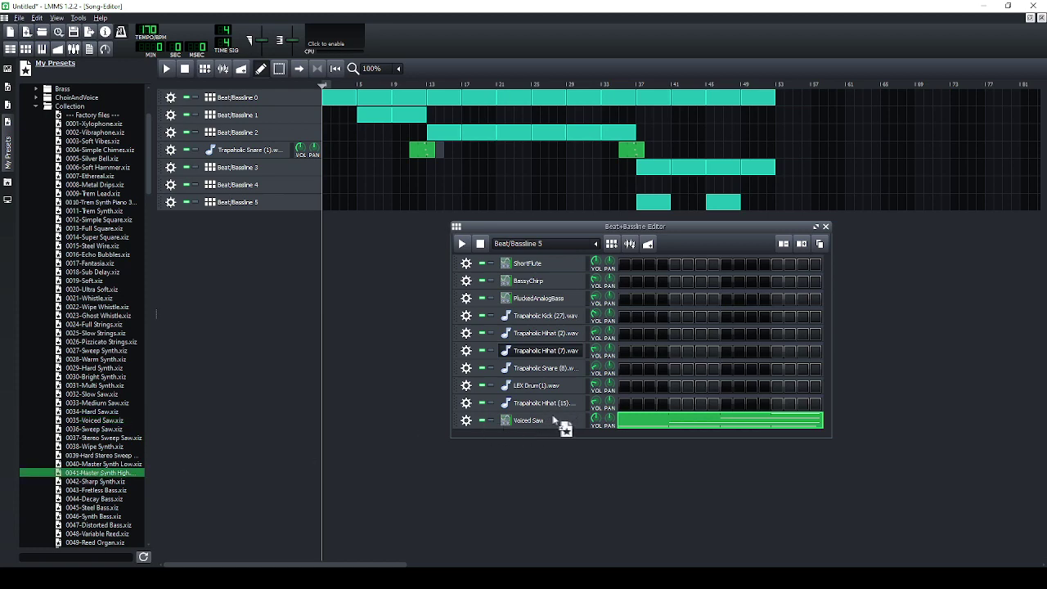
left_click_drag(545, 423, 540, 422)
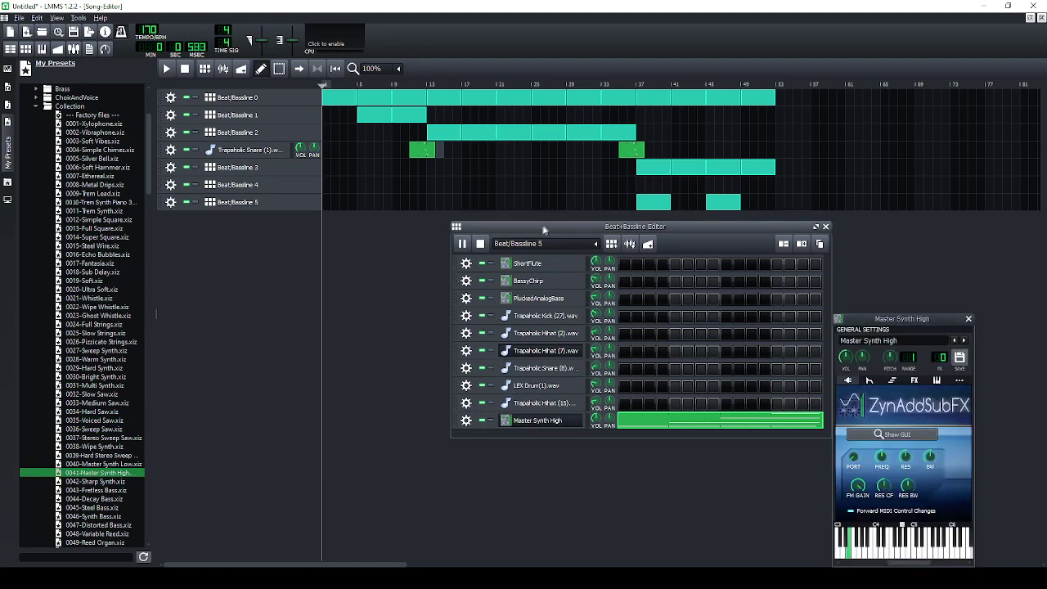
left_click_drag(542, 230, 376, 178)
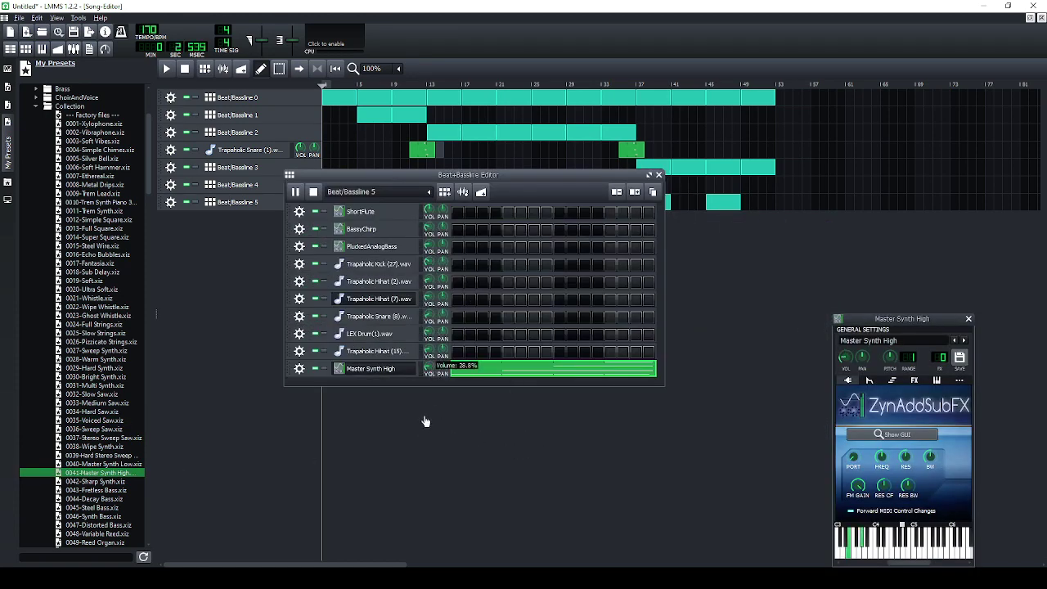
Replace the Master Synth High preset with 0025-Slow Strings.xiz from the ZynAddSubFX Collection and close the beat/bassline editor.
scroll(106, 468, "down", 6)
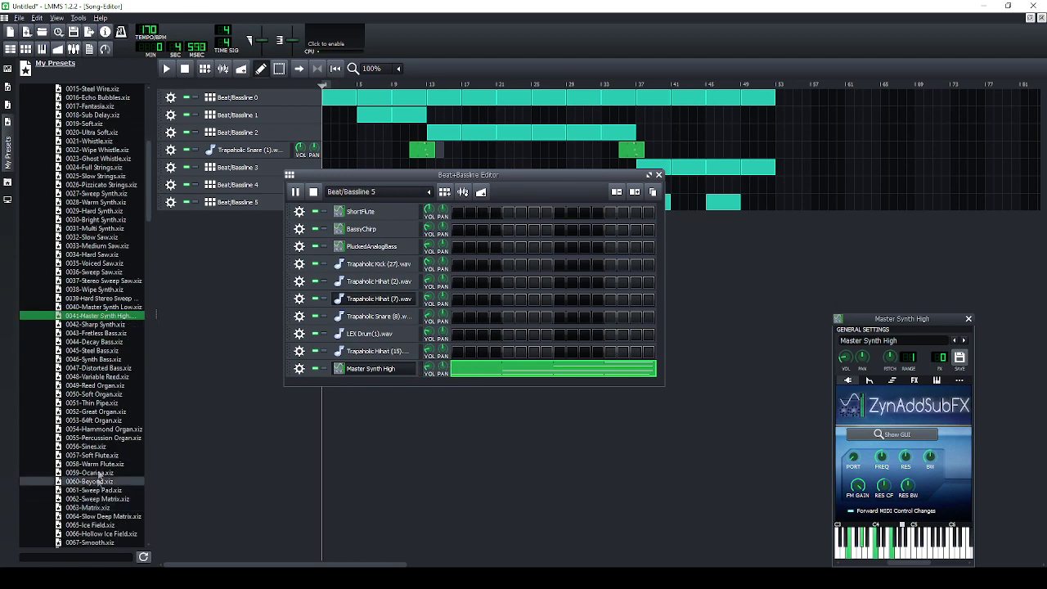
scroll(116, 465, "up", 9)
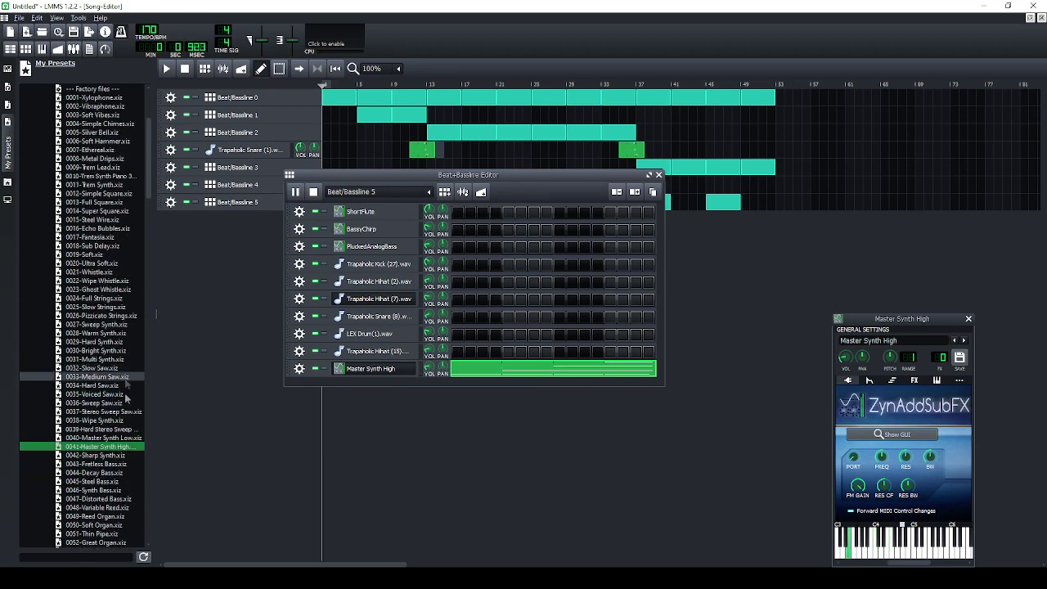
scroll(106, 348, "down", 2)
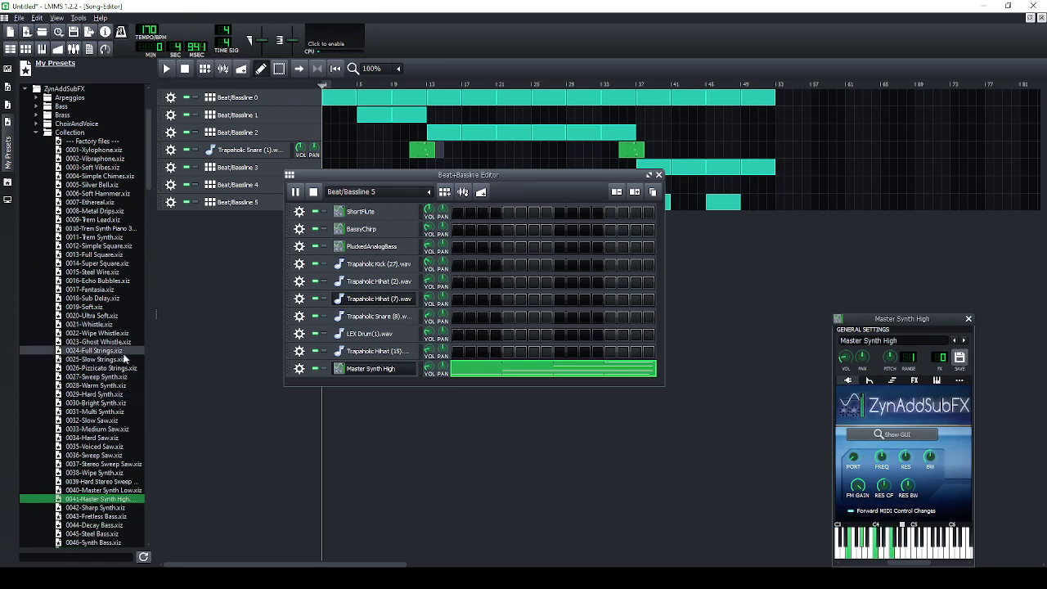
left_click_drag(114, 360, 362, 367)
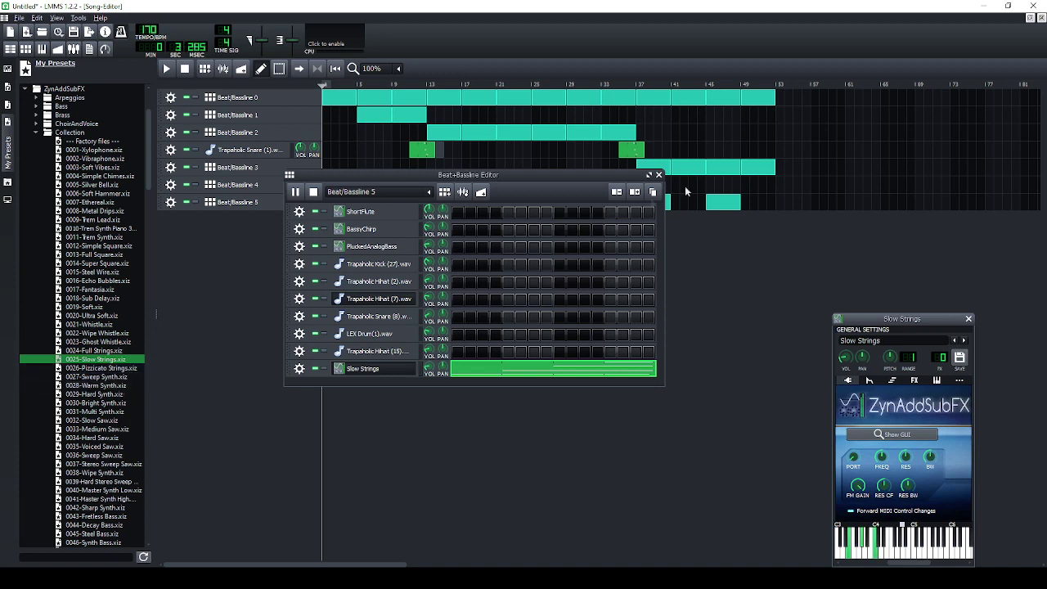
left_click(659, 175)
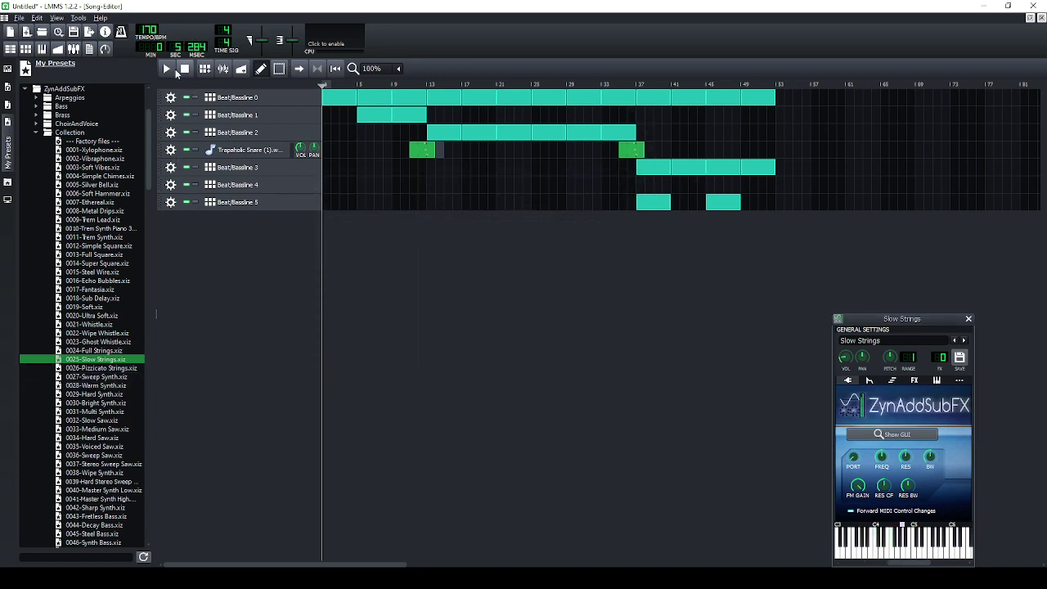
Play the song from just before bar 37 to hear the Slow Strings part, and stop playback.
left_click(185, 69)
left_click(630, 83)
key("space")
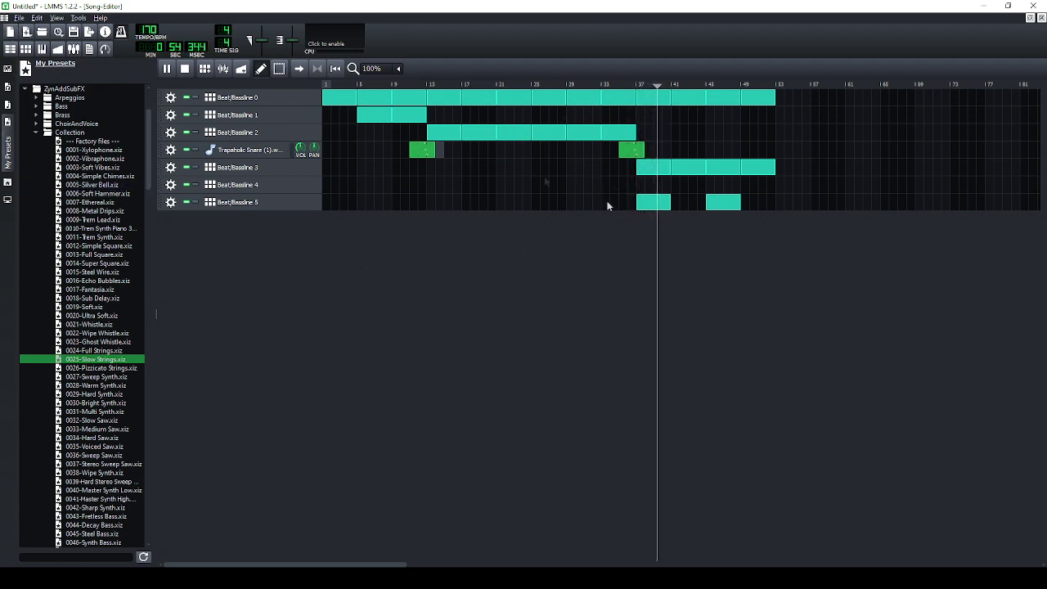
left_click(185, 68)
Create Beat/Bassline 6 with a clip at bar 41 and add a VeSTige track loaded with DSK Brass.
left_click(205, 69)
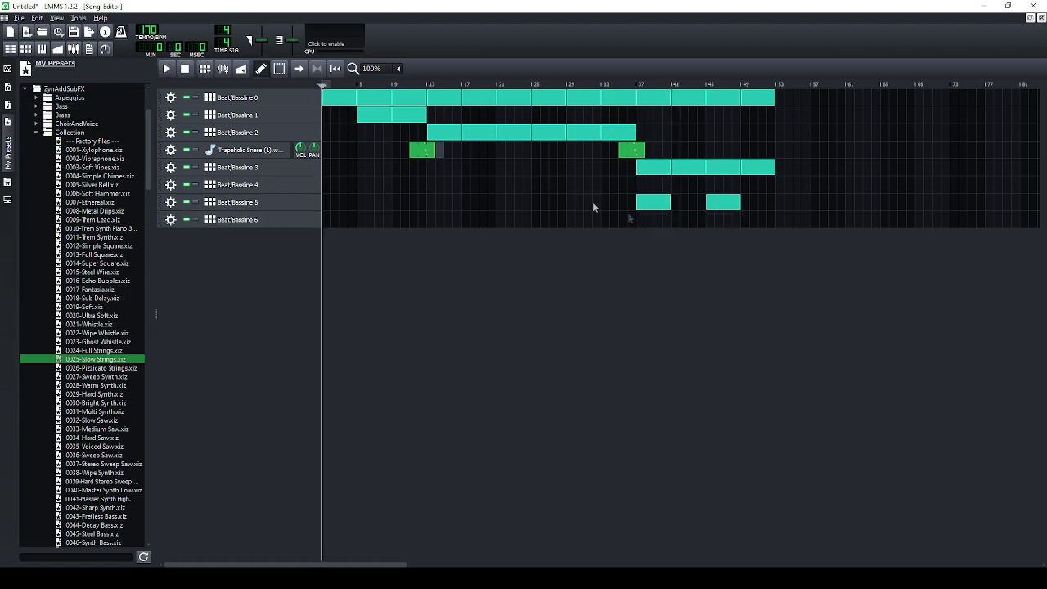
double_click(677, 222)
left_click(7, 69)
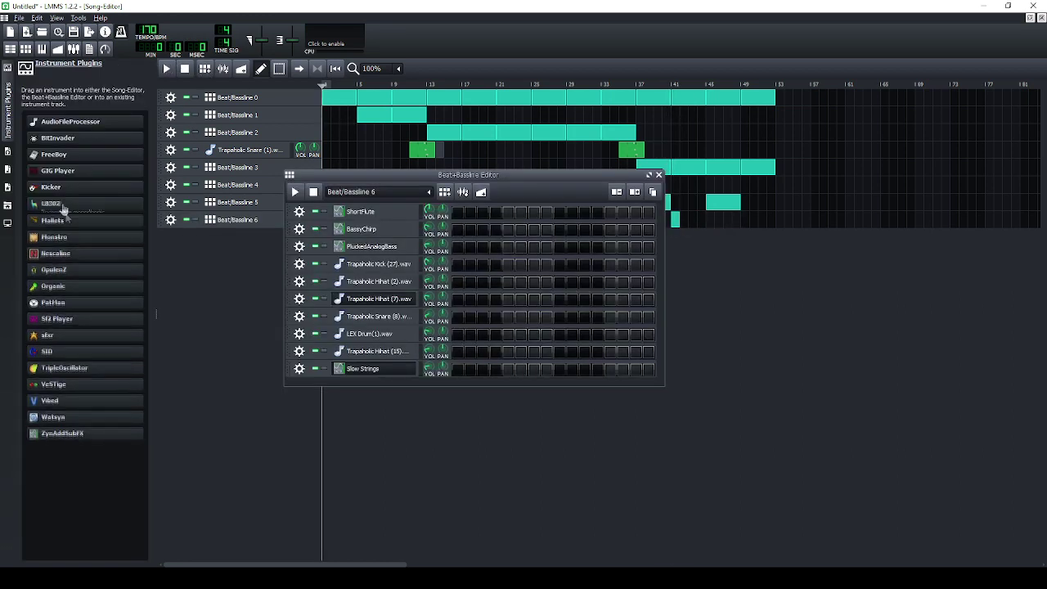
left_click_drag(59, 384, 399, 378)
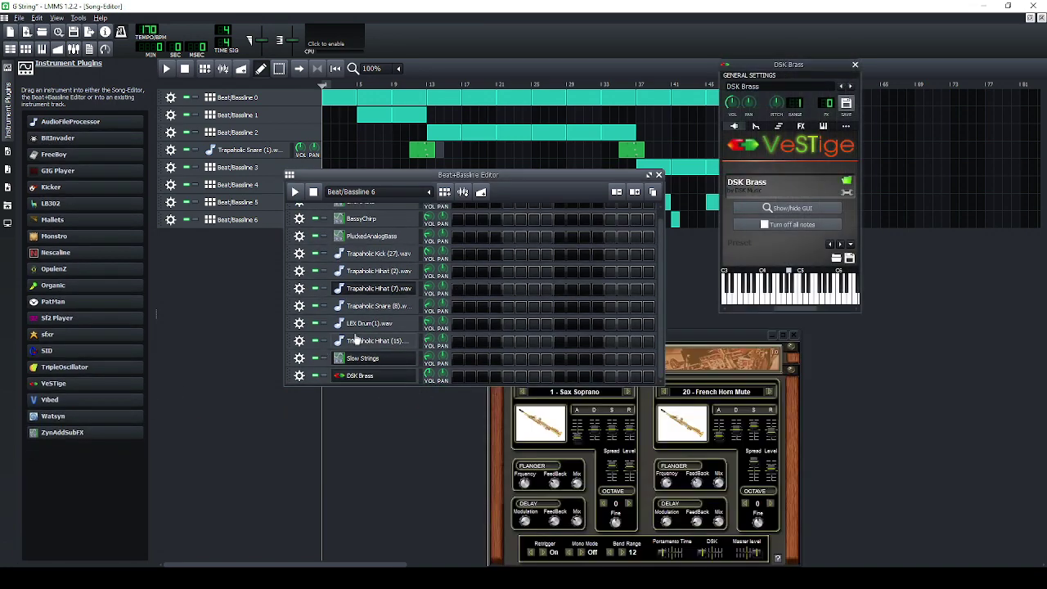
Switch the MIDI controller input from the Slow Strings track to the DSK Brass track.
left_click(299, 358)
mouse_move(360, 412)
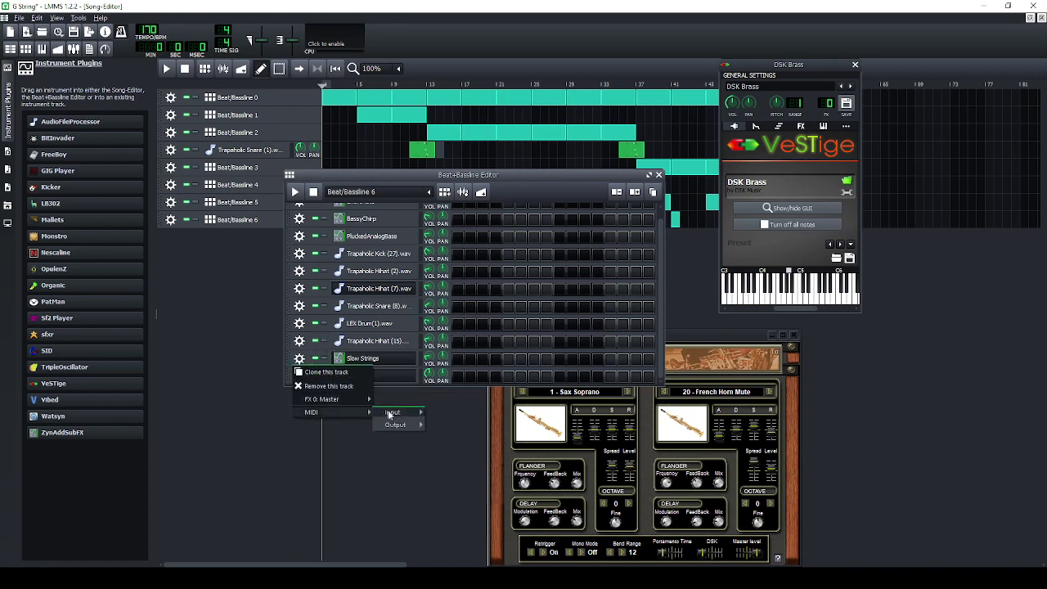
left_click(431, 413)
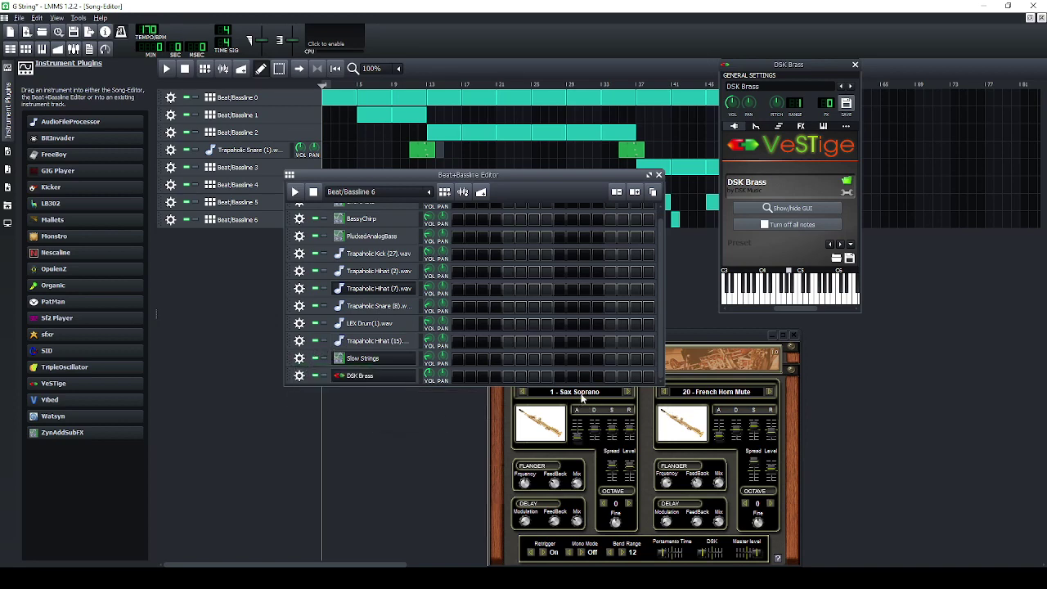
left_click(300, 376)
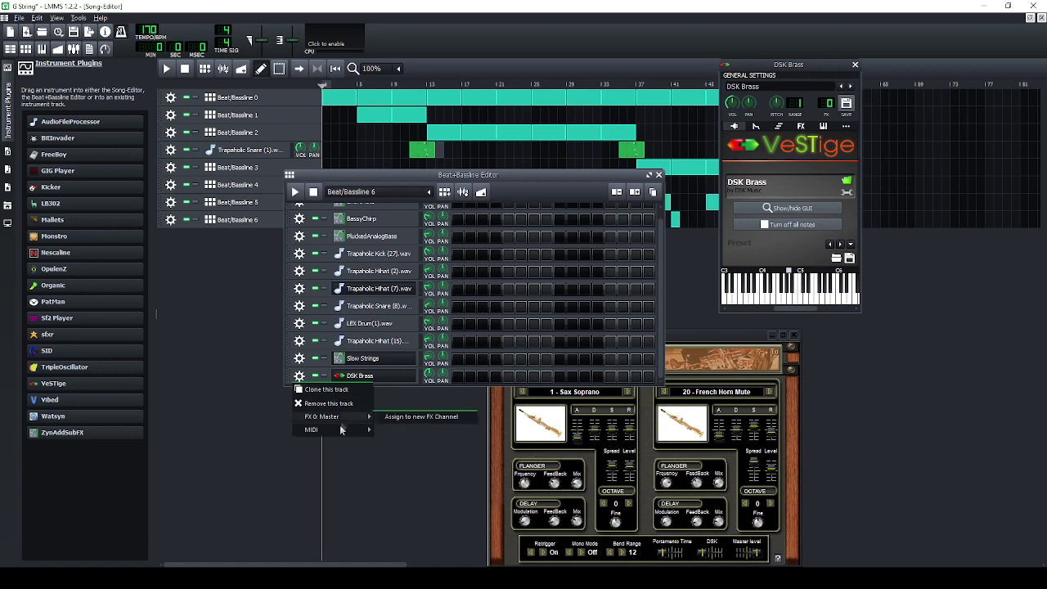
mouse_move(344, 430)
left_click(433, 430)
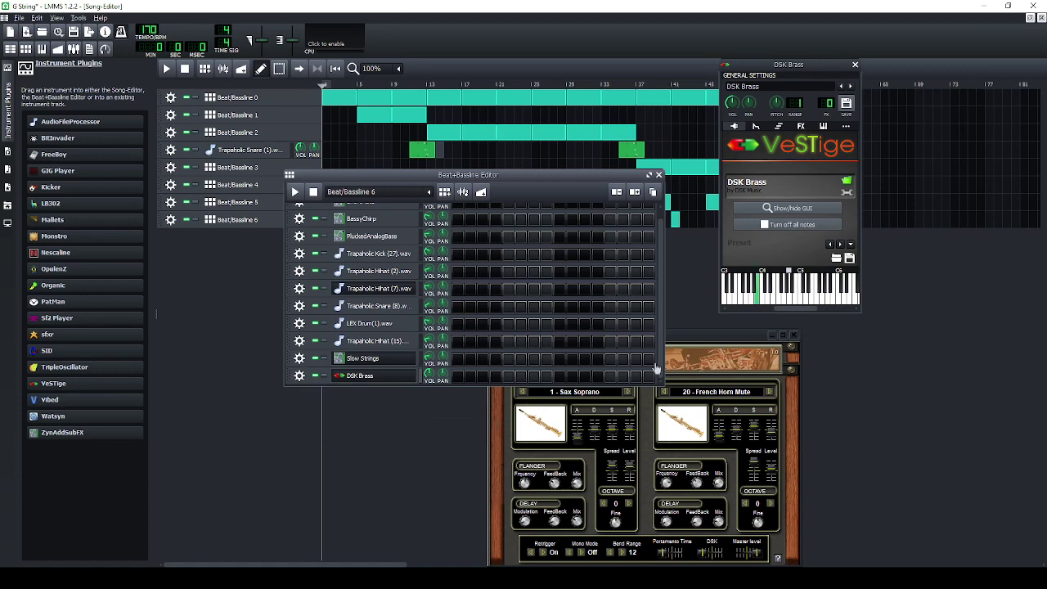
Set both DSK Brass instrument layers to 23 - Brass Shot and close the plugin and beat/bassline editor windows.
left_click(627, 392)
left_click(601, 392)
scroll(567, 433, "down", 6)
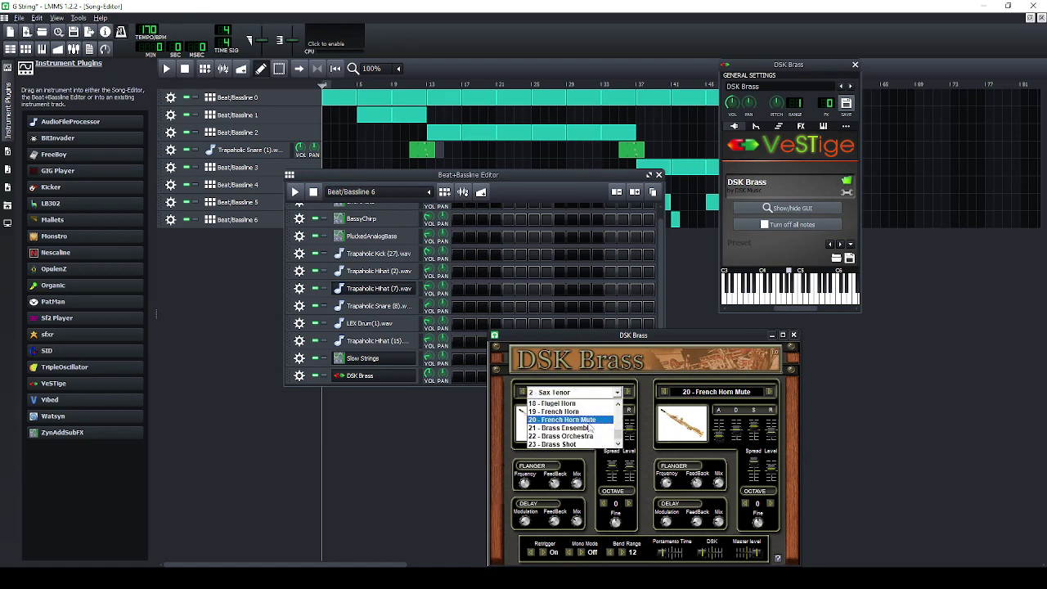
left_click(566, 444)
left_click(710, 392)
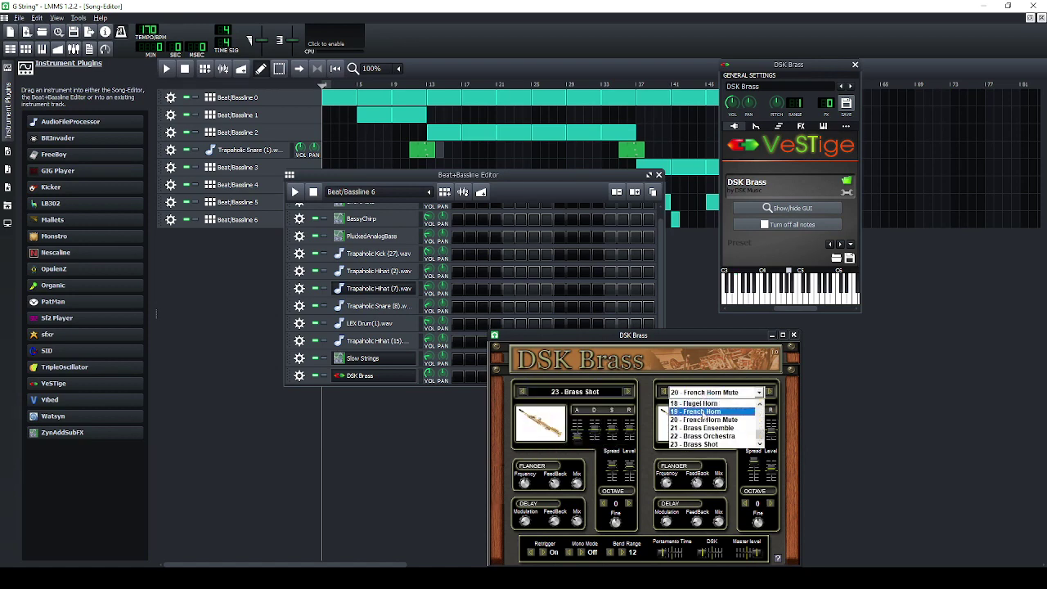
left_click(705, 436)
left_click(709, 392)
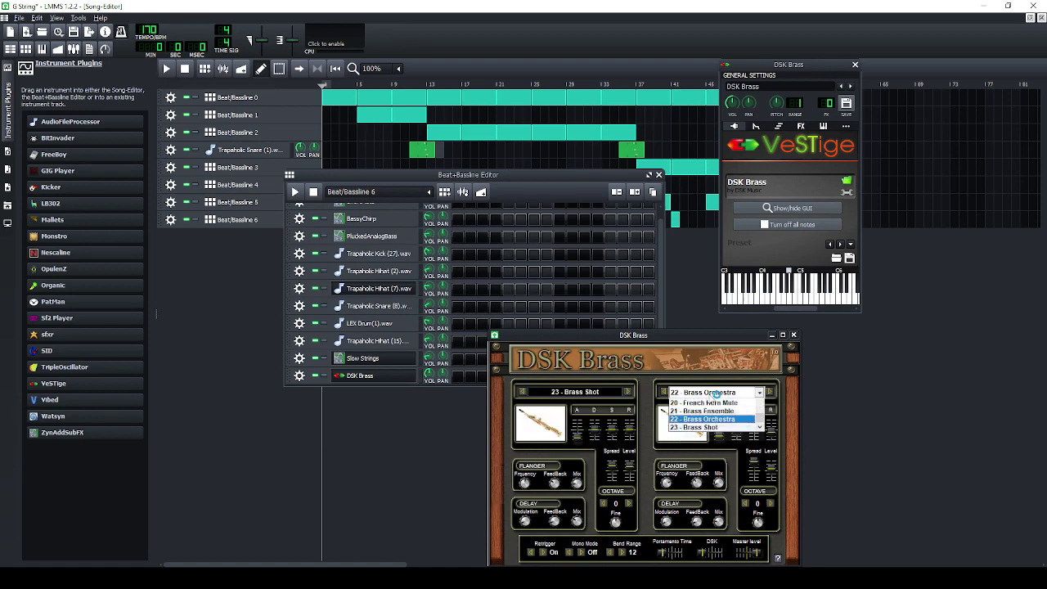
left_click(701, 444)
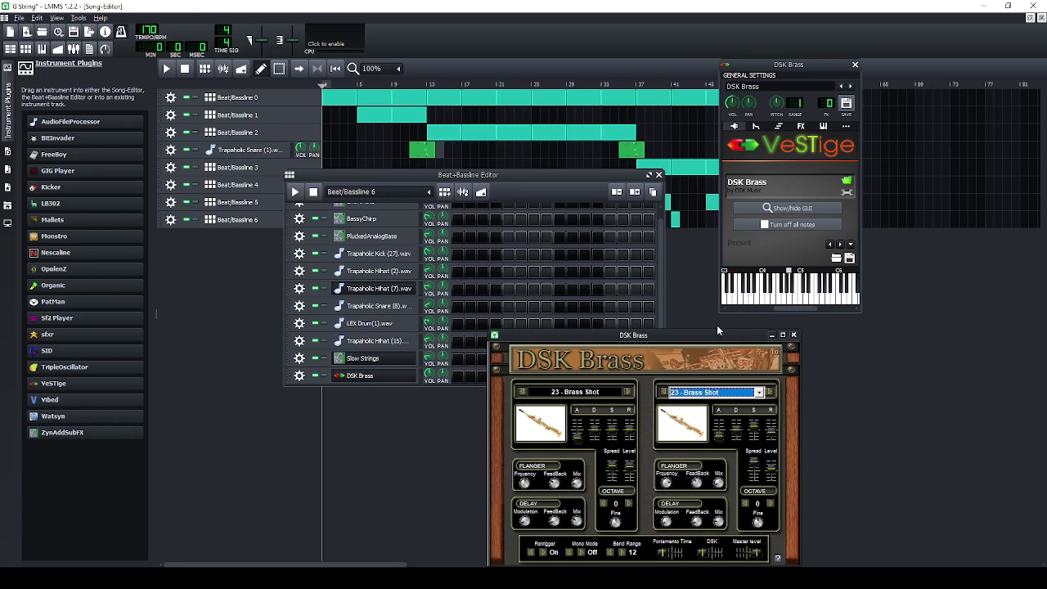
left_click(658, 175)
left_click(793, 334)
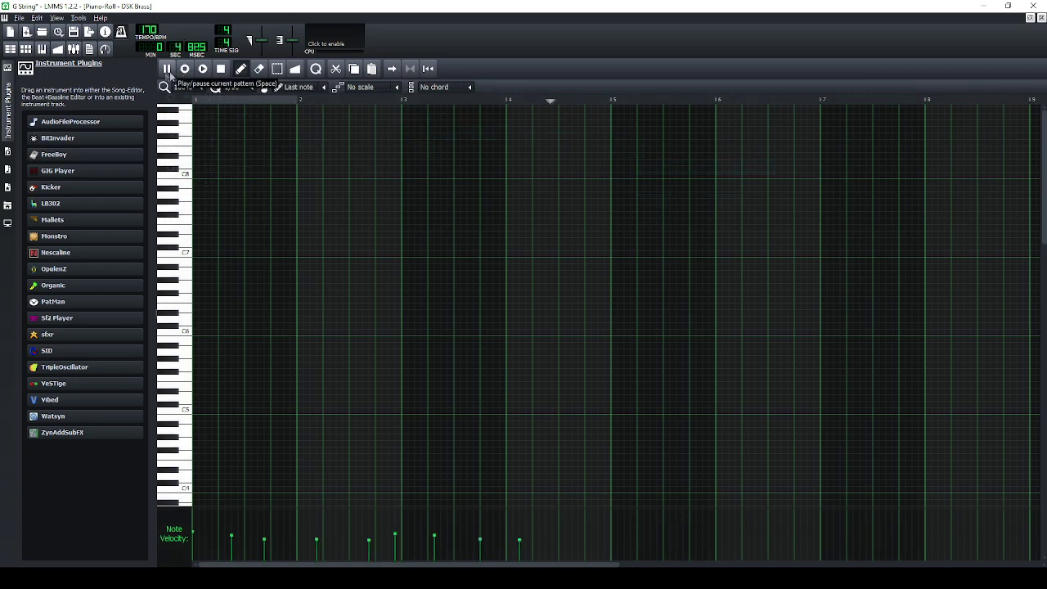
Shift the third and fourth notes of the DSK Brass pattern one sixteenth later and play the pattern back.
key("space")
scroll(408, 227, "down", 4)
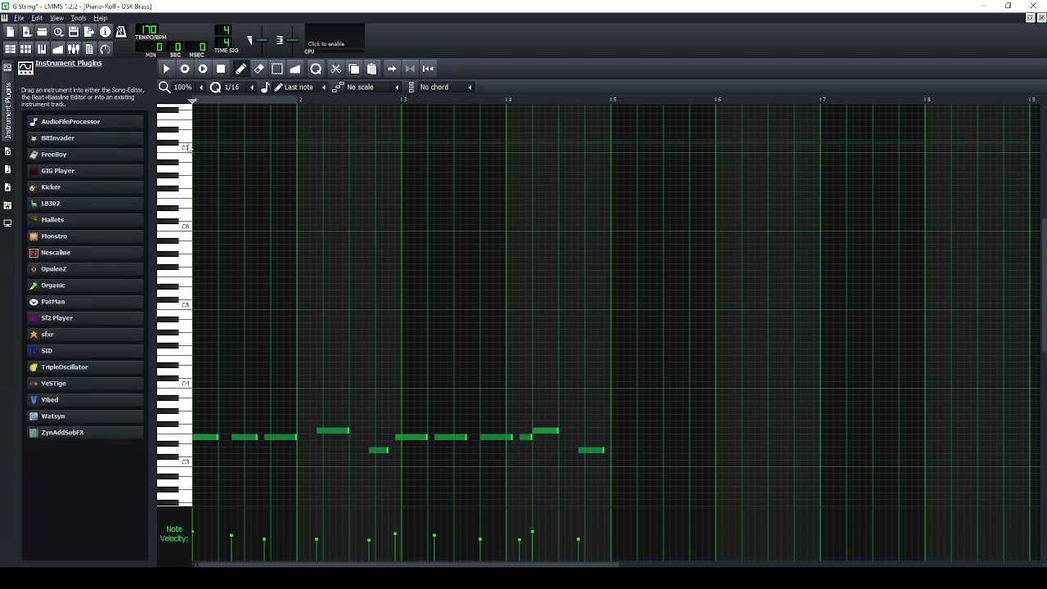
left_click(283, 436)
left_click_drag(285, 436, 346, 431)
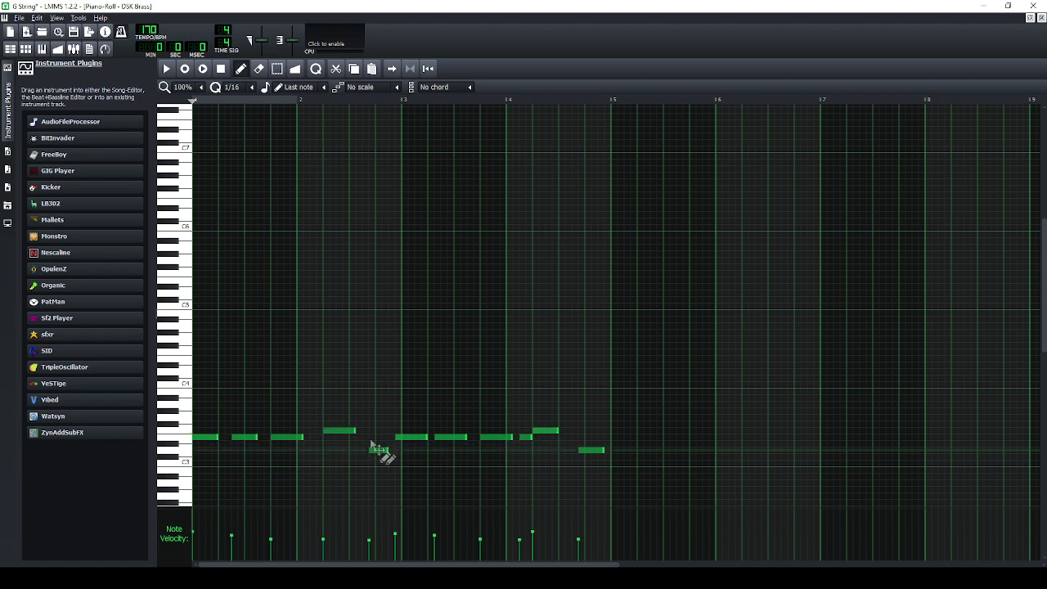
left_click(166, 68)
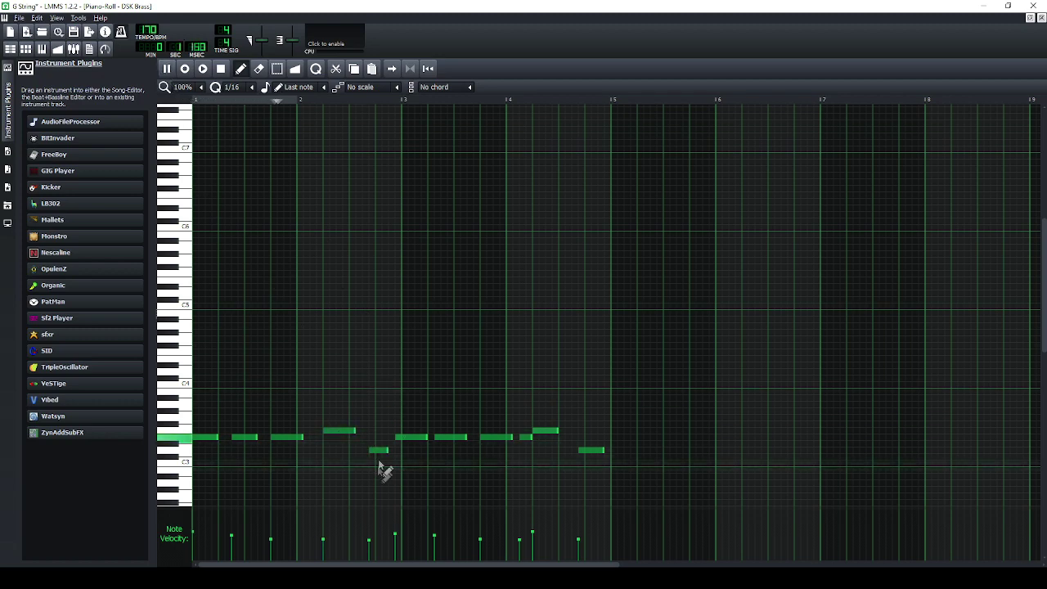
Shift the low notes in bars 2 and 4 and the first two notes of bar 3 one sixteenth later in the DSK Brass pattern.
left_click_drag(381, 452, 374, 451)
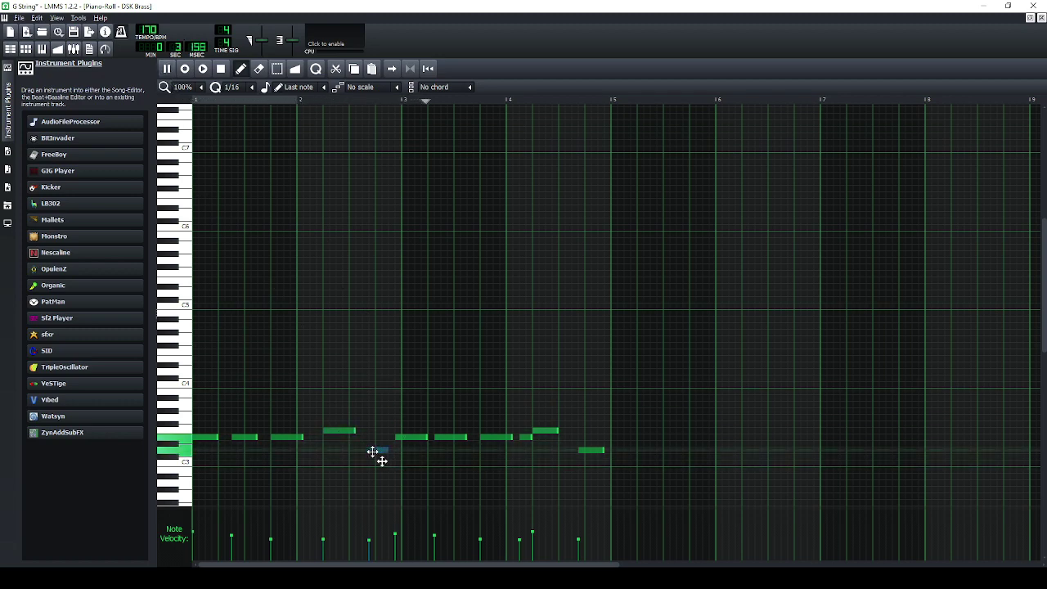
left_click_drag(374, 454, 392, 455)
left_click_drag(581, 450, 587, 450)
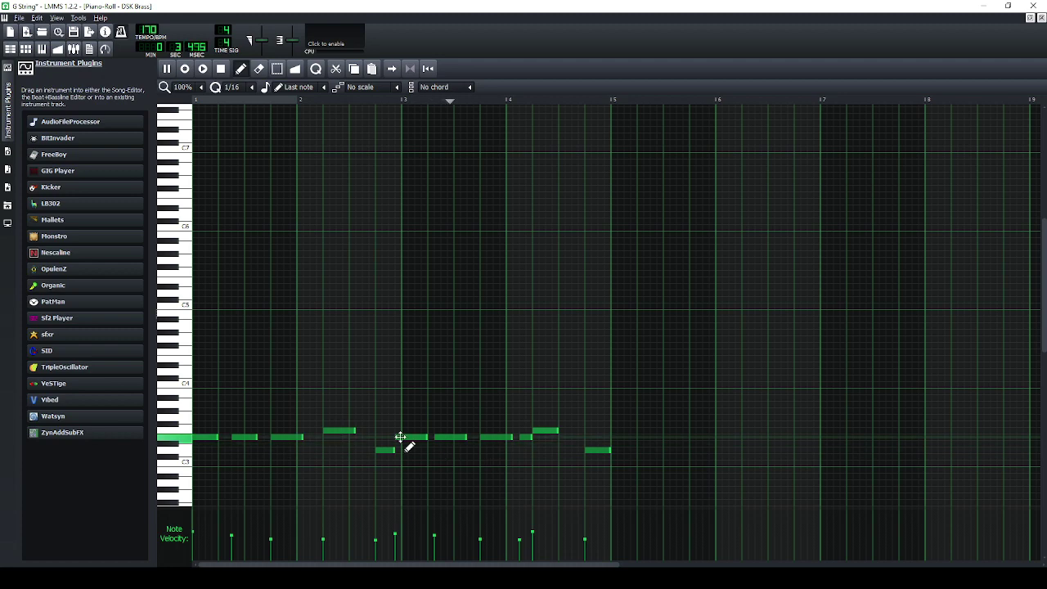
left_click_drag(406, 438, 467, 446)
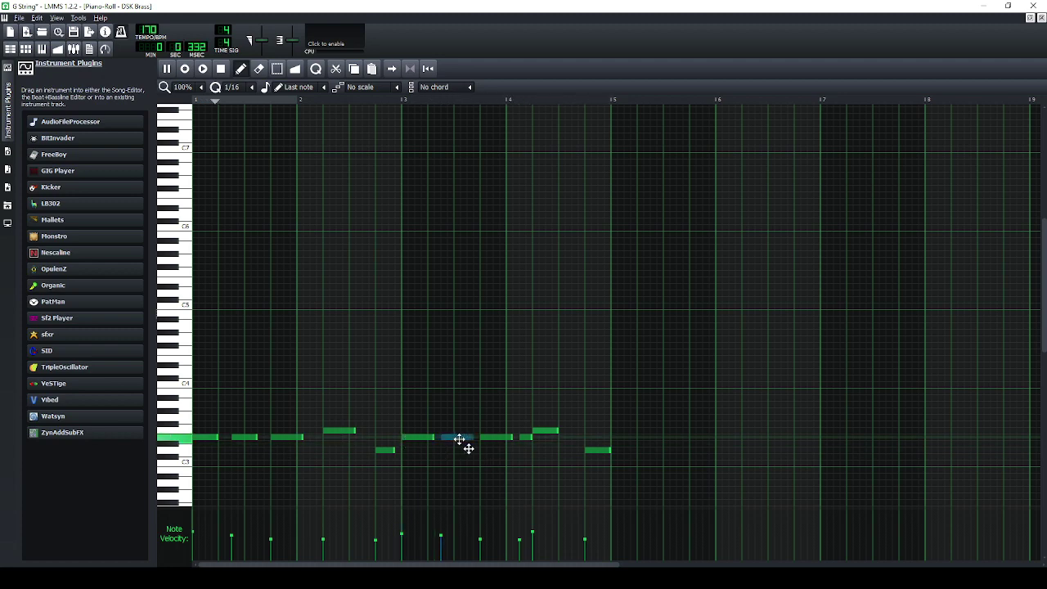
Place Beat/Bassline 6 blocks at bars 41 and 49, and replace the Beat/Bassline 3 block at bar 41 with a Beat/Bassline 4 block.
left_click(25, 49)
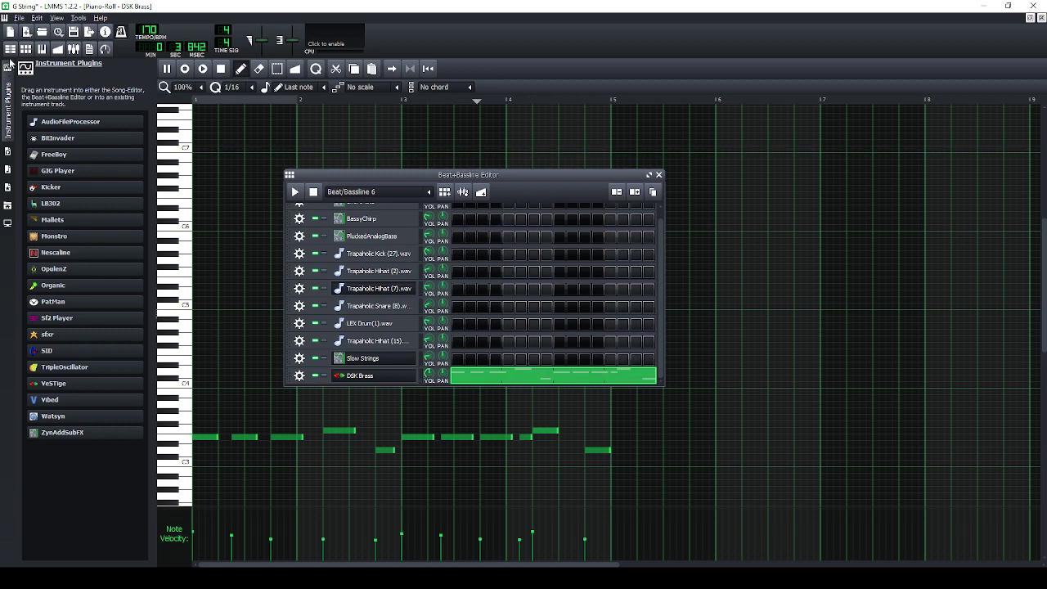
left_click(10, 49)
left_click(676, 222)
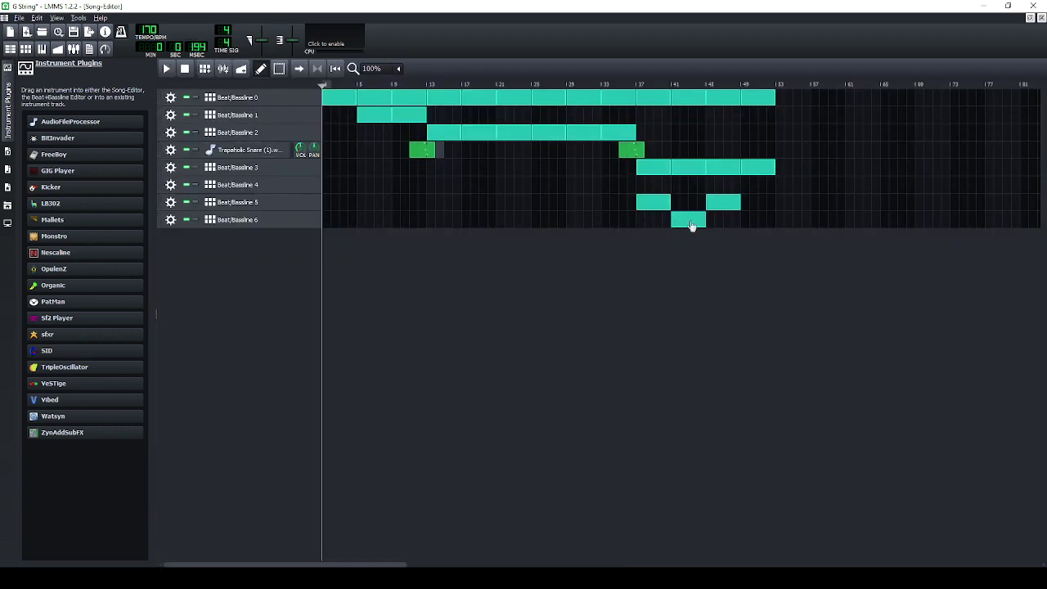
left_click_drag(689, 168, 676, 184)
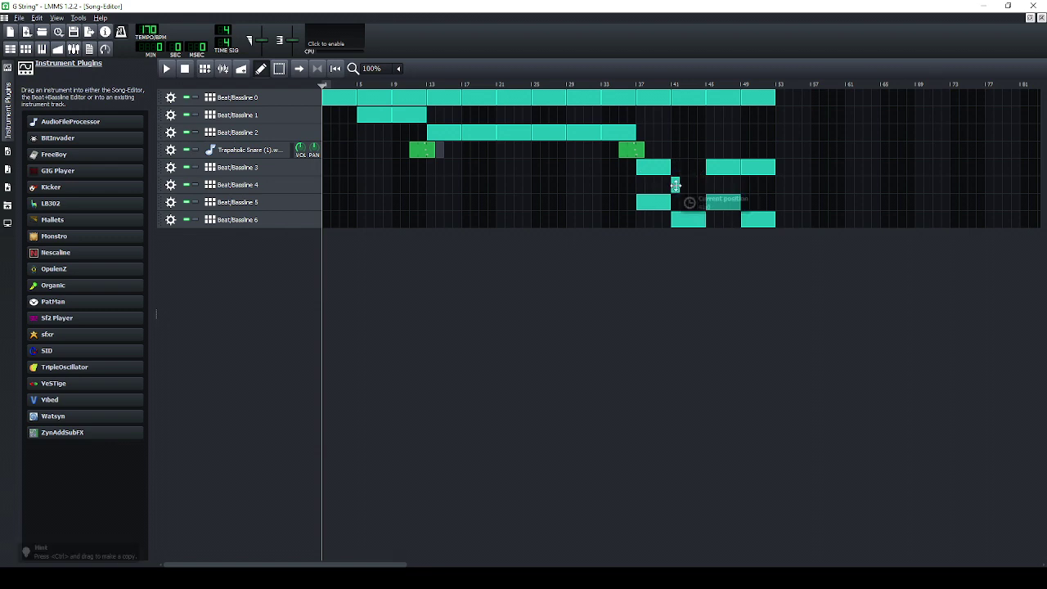
Copy the Trapaholic Hihat (2).wav pattern from Beat/Bassline 3 into the same track of Beat/Bassline 4.
double_click(676, 185)
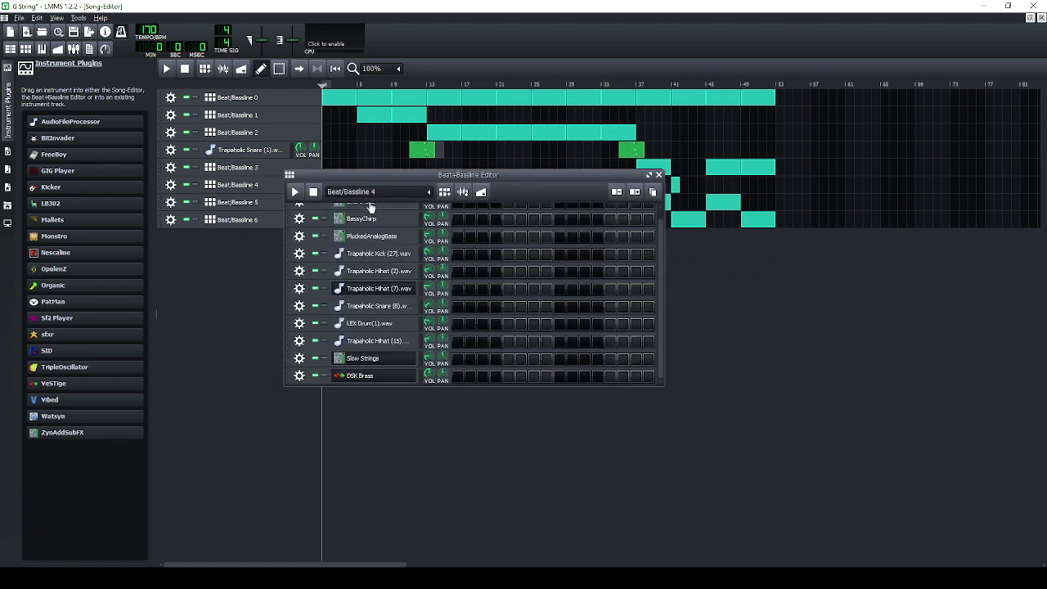
scroll(375, 197, "up", 1)
right_click(484, 278)
key("Escape")
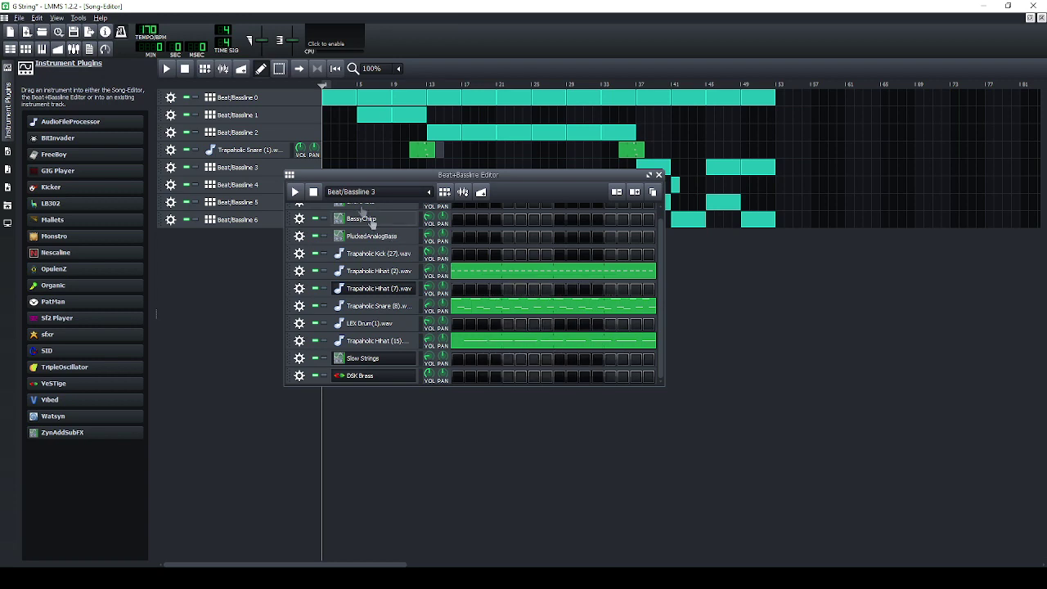
scroll(356, 192, "down", 1)
right_click(465, 289)
left_click(485, 324)
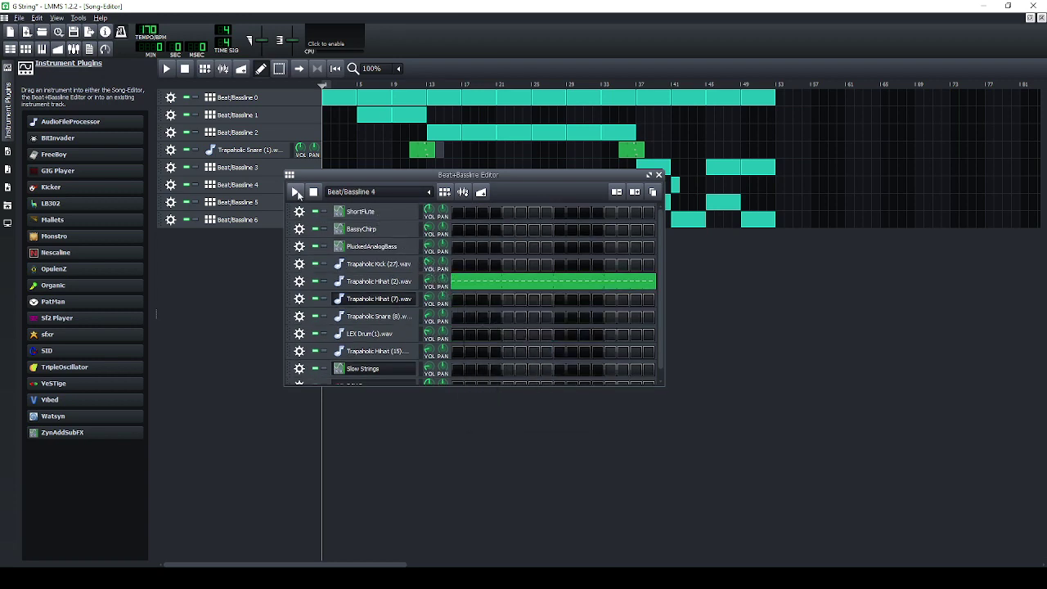
Add Trapaholic Snare (8).wav notes on beat 3 of bars 1 to 4, plus two extra hits late in bar 4.
right_click(454, 321)
left_click(483, 329)
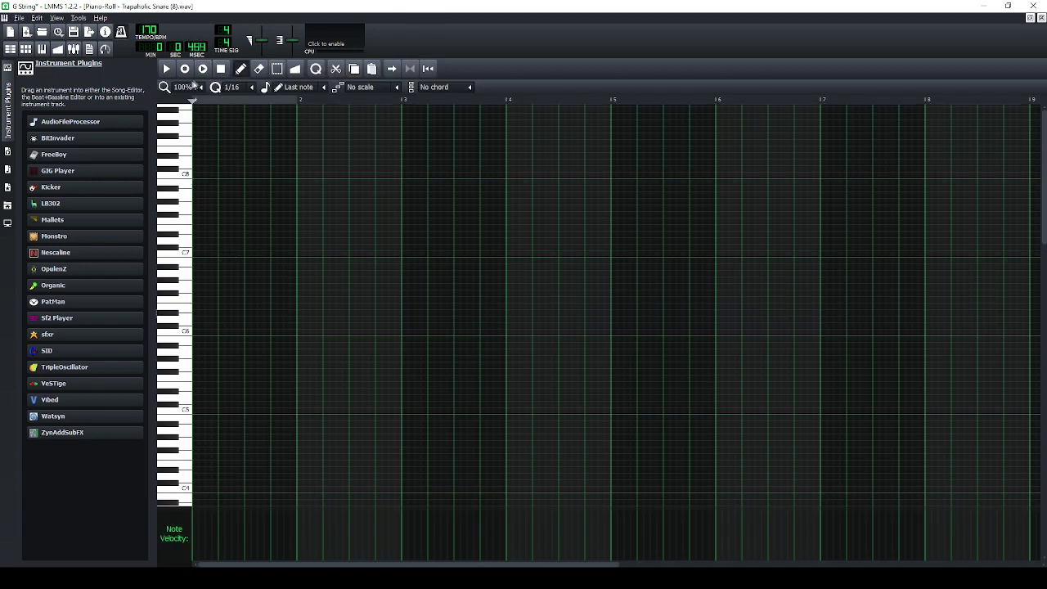
left_click(245, 430)
key("n")
key("n")
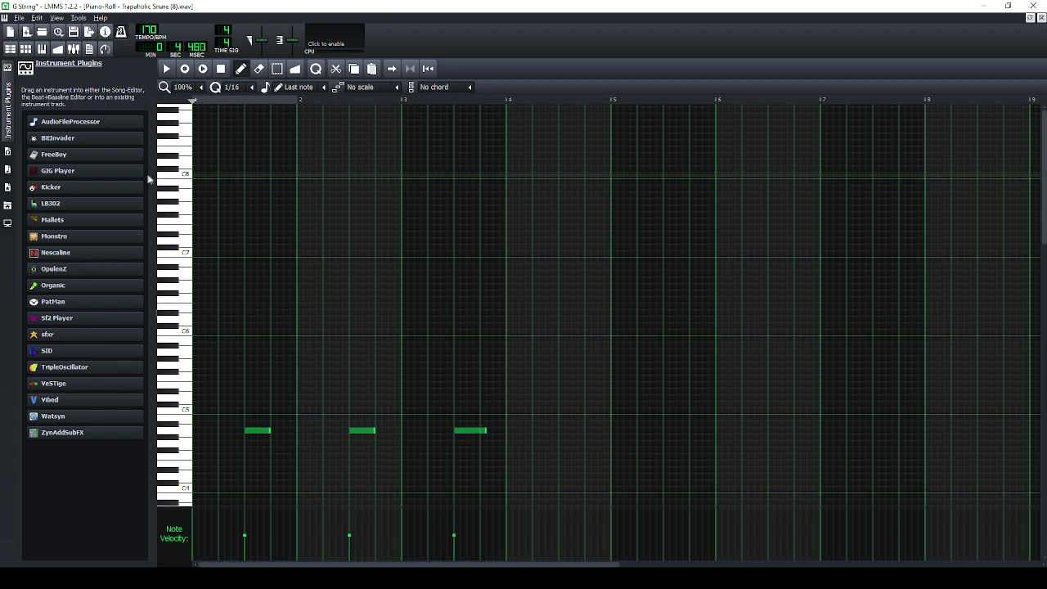
key("n")
key("n")
key("n")
Add a Trapaholic Hihat (7).wav note on beat 4 of each of the four bars in Beat/Bassline 4.
left_click(25, 49)
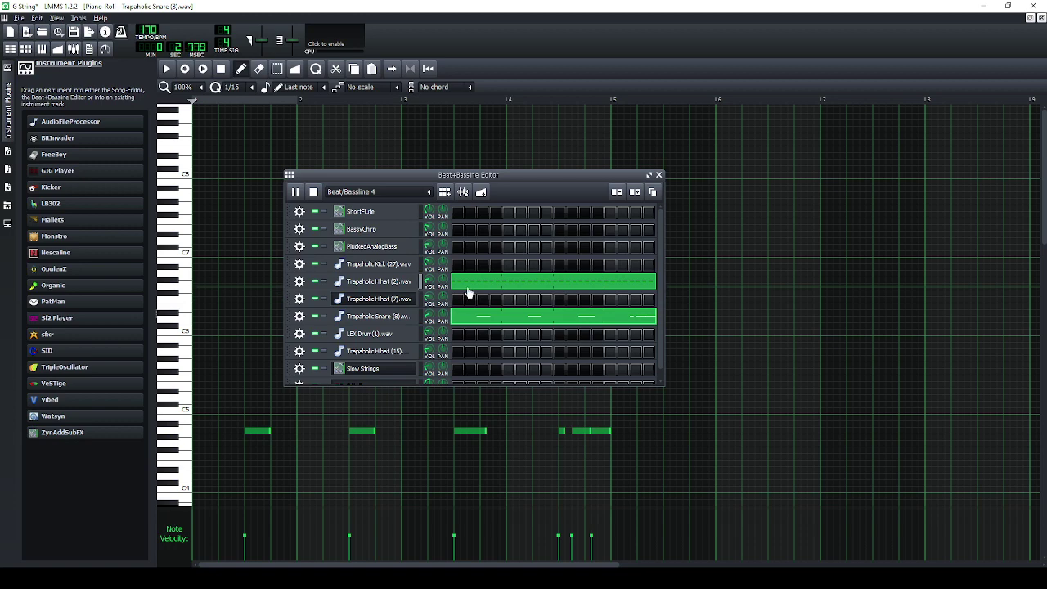
right_click(469, 293)
left_click(416, 302)
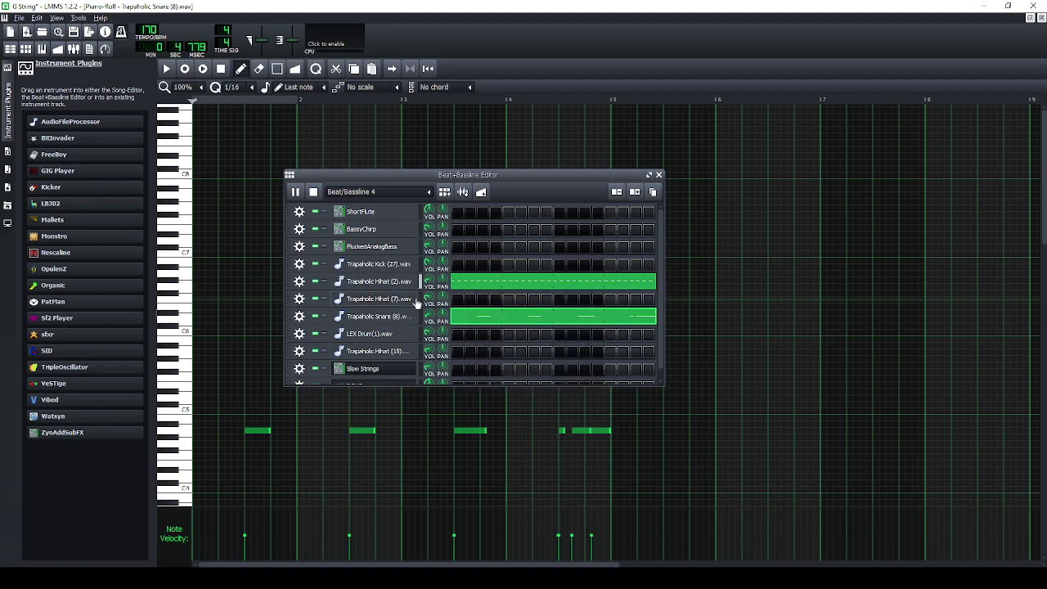
double_click(487, 304)
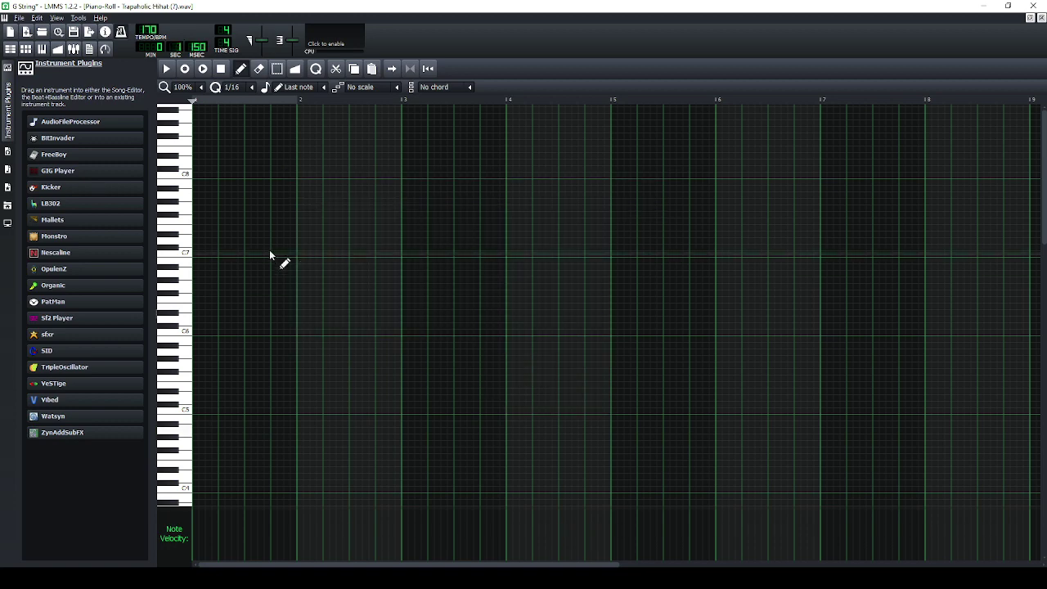
left_click(225, 72)
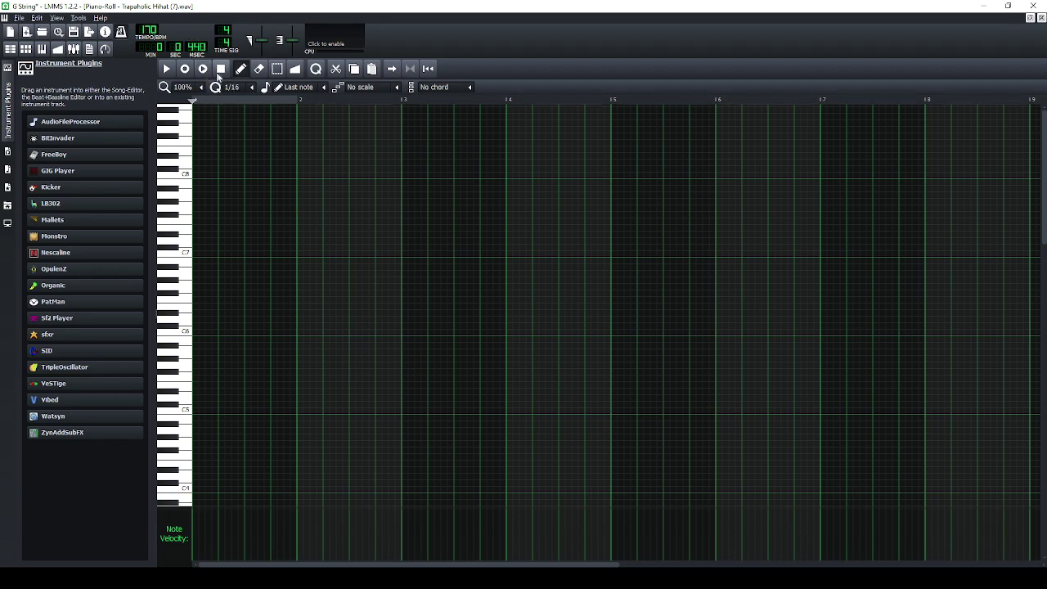
key("e")
key("e")
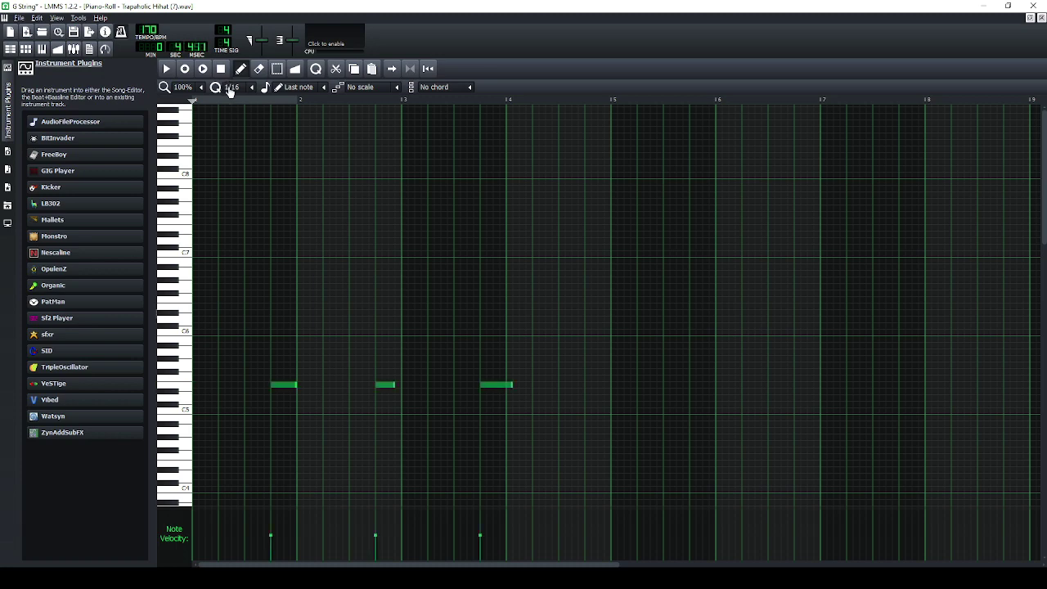
key("e")
Turn the beat 4 hi-hat notes into sixteenth-note rolls, with four hits in bar 1 and three in bar 2.
left_click_drag(295, 385, 278, 387)
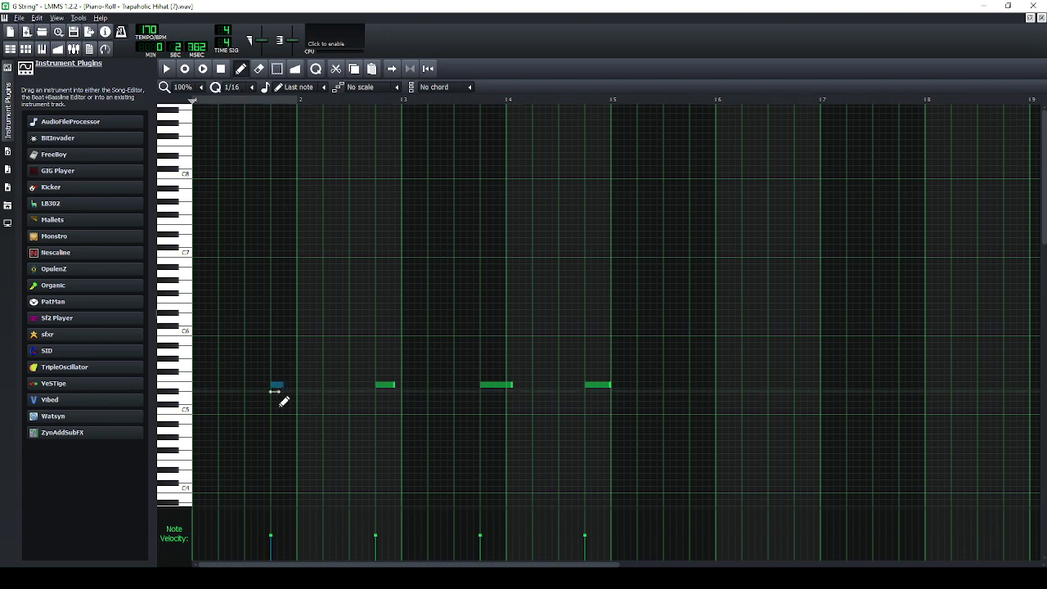
left_click(286, 385)
left_click(292, 386)
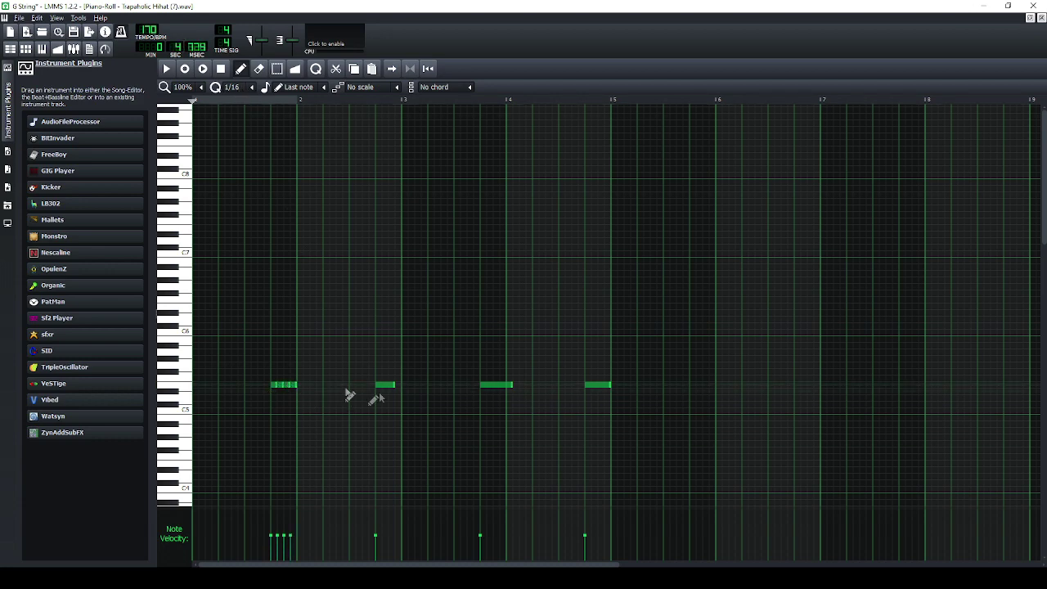
left_click_drag(394, 385, 383, 387)
left_click(382, 386)
left_click(388, 385)
Turn the beat 4 hi-hat notes in bars 3 and 4 into rolls of four sixteenth notes each.
left_click_drag(511, 386, 489, 388)
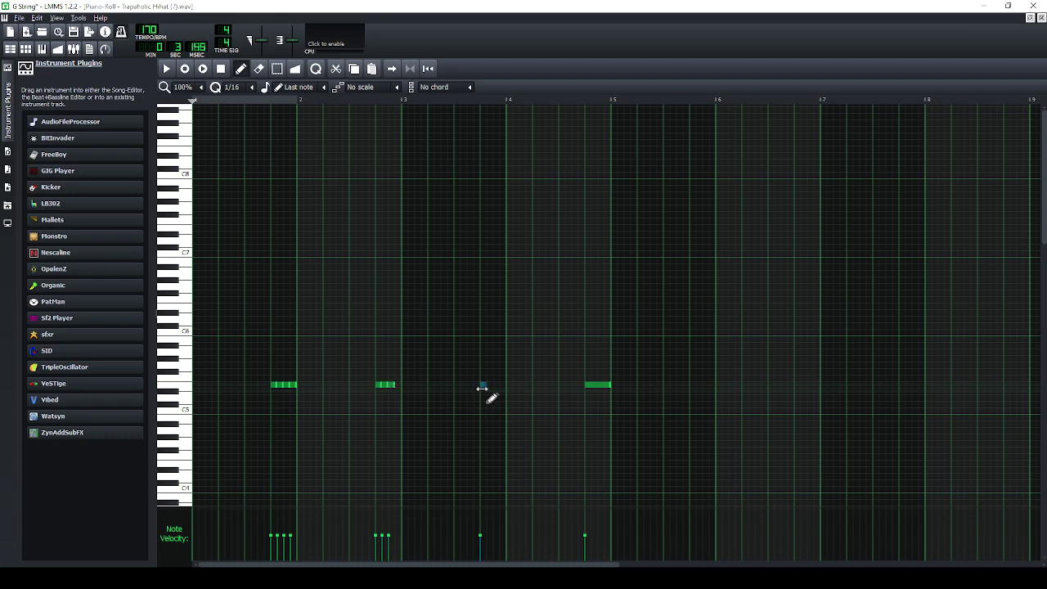
left_click(486, 385)
left_click(493, 385)
left_click(500, 385)
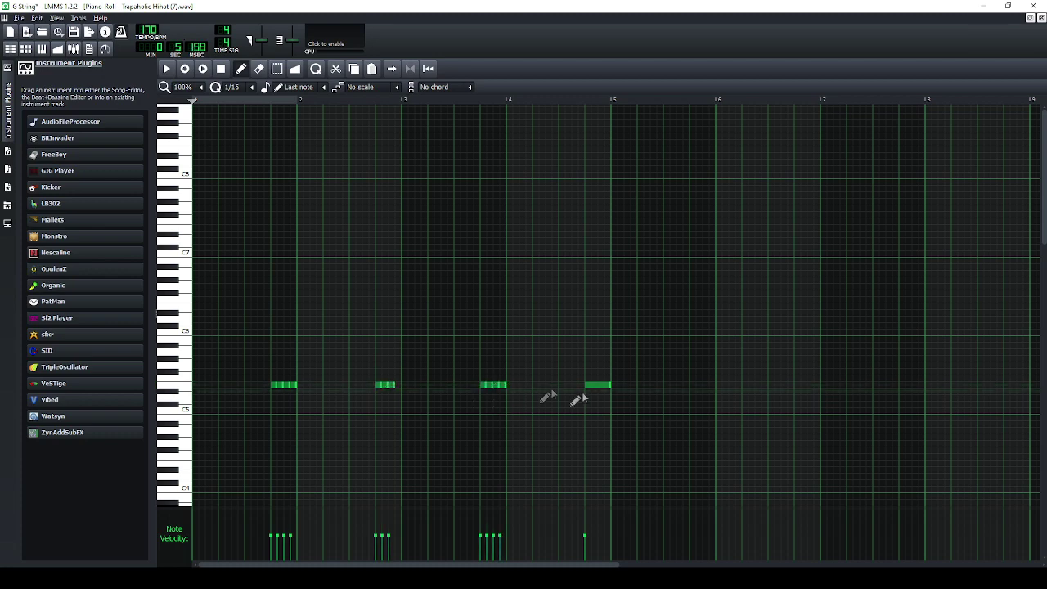
left_click_drag(610, 386, 587, 387)
left_click(591, 386)
left_click(598, 385)
left_click(605, 385)
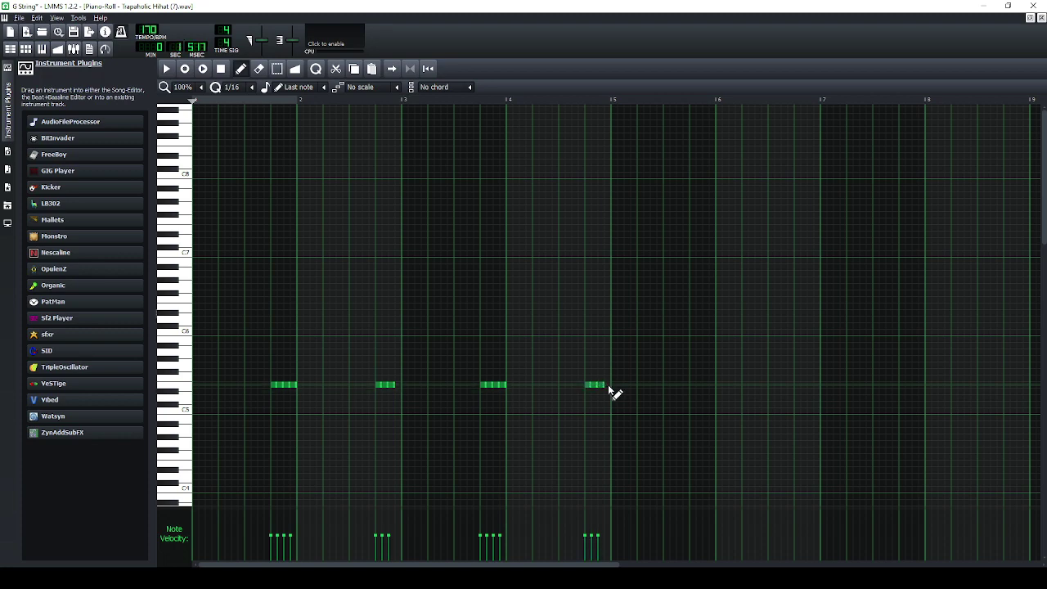
Reopen the Trapaholic Snare (8).wav pattern of Beat/Bassline 4 and adjust the end of its last note in bar 4.
left_click(25, 48)
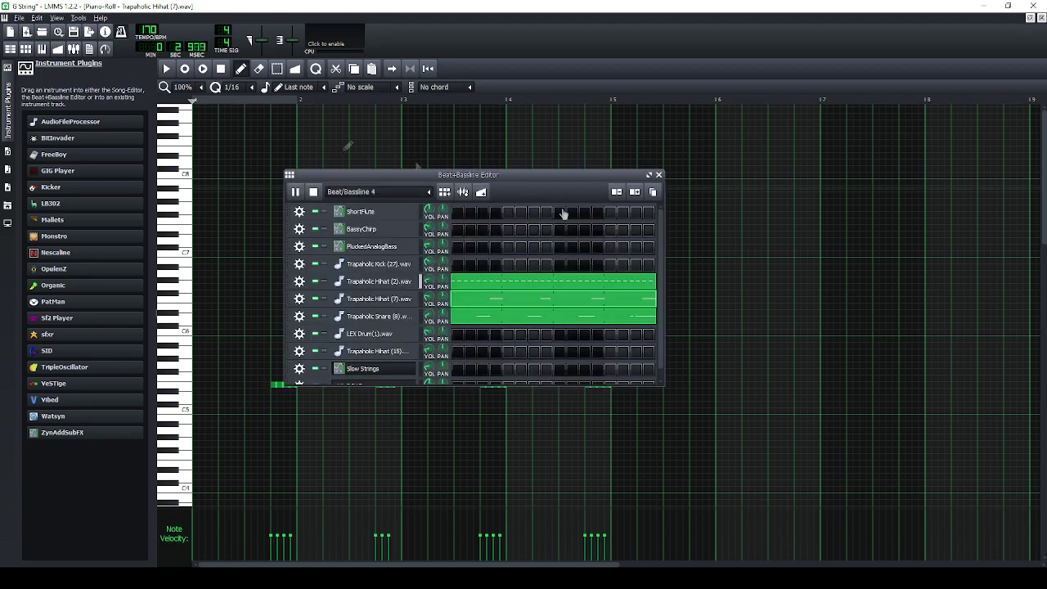
double_click(613, 315)
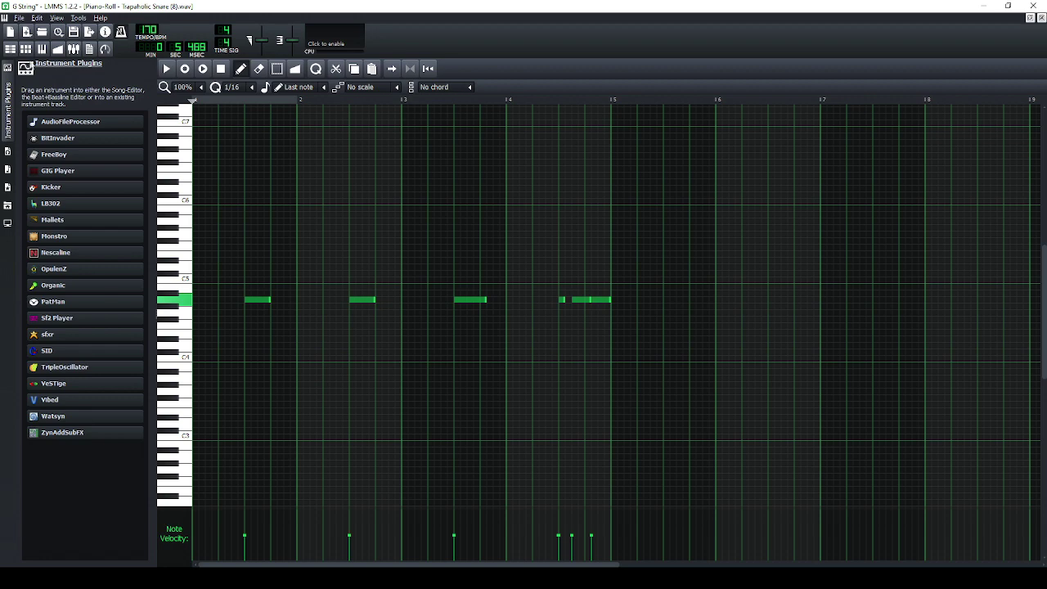
left_click(25, 48)
double_click(582, 319)
left_click_drag(610, 306, 617, 305)
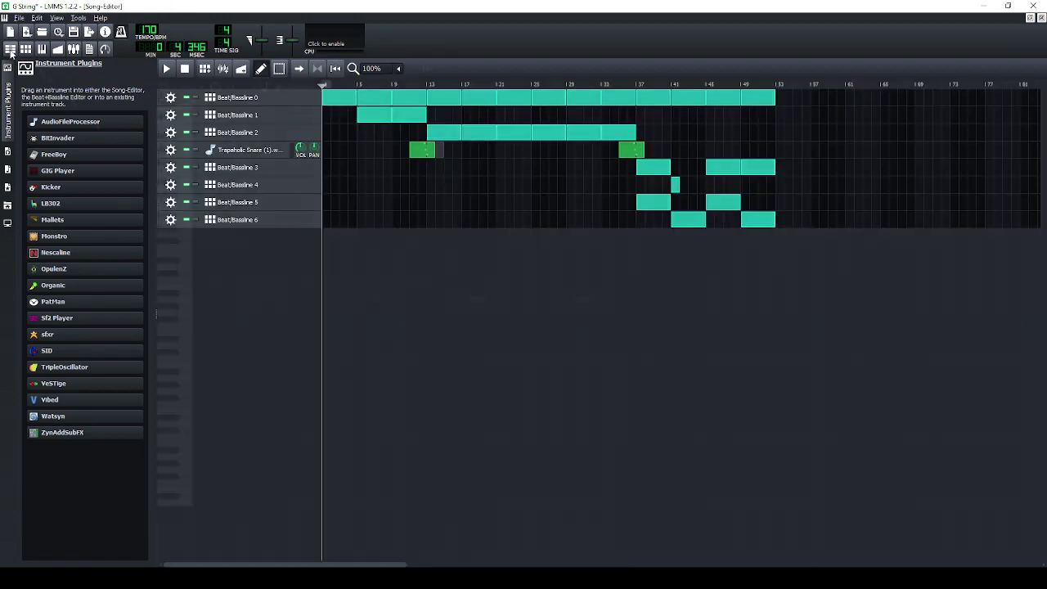
Play the song from just before bar 37 and save the project.
key("F5")
left_click(625, 85)
left_click(164, 69)
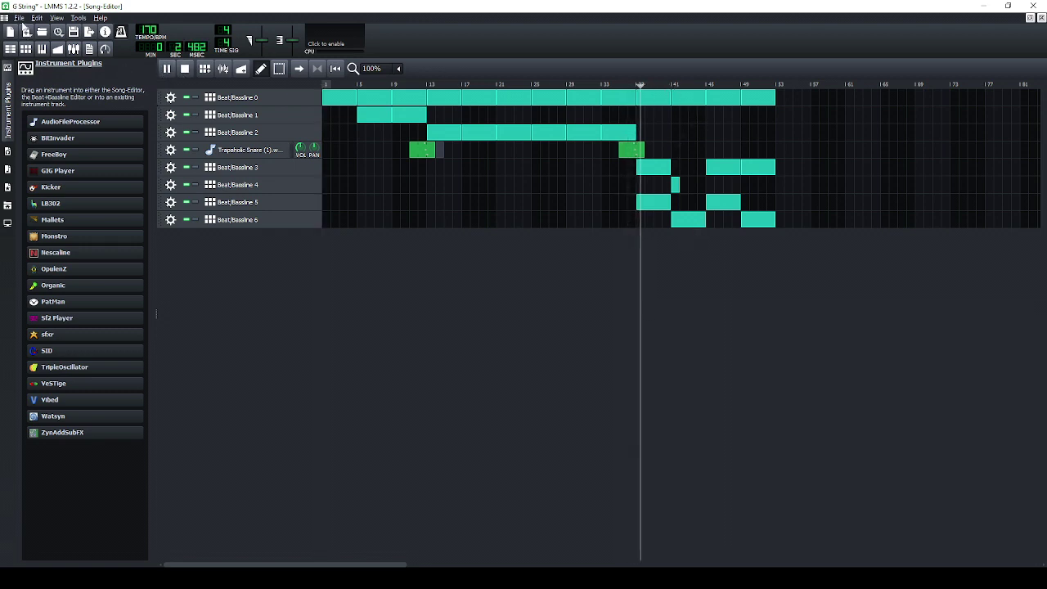
left_click(18, 18)
left_click(49, 84)
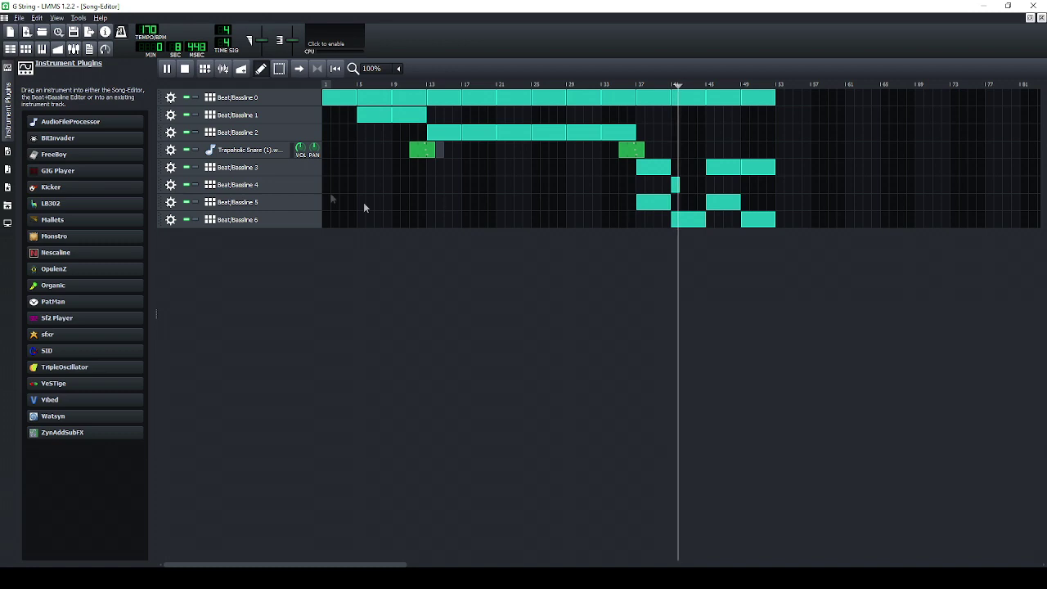
Extend the Beat/Bassline 4 block at bar 41 to four bars, and replace the Beat/Bassline 3 block at bar 49 with Beat/Bassline 4.
left_click_drag(678, 184, 704, 185)
left_click(753, 190)
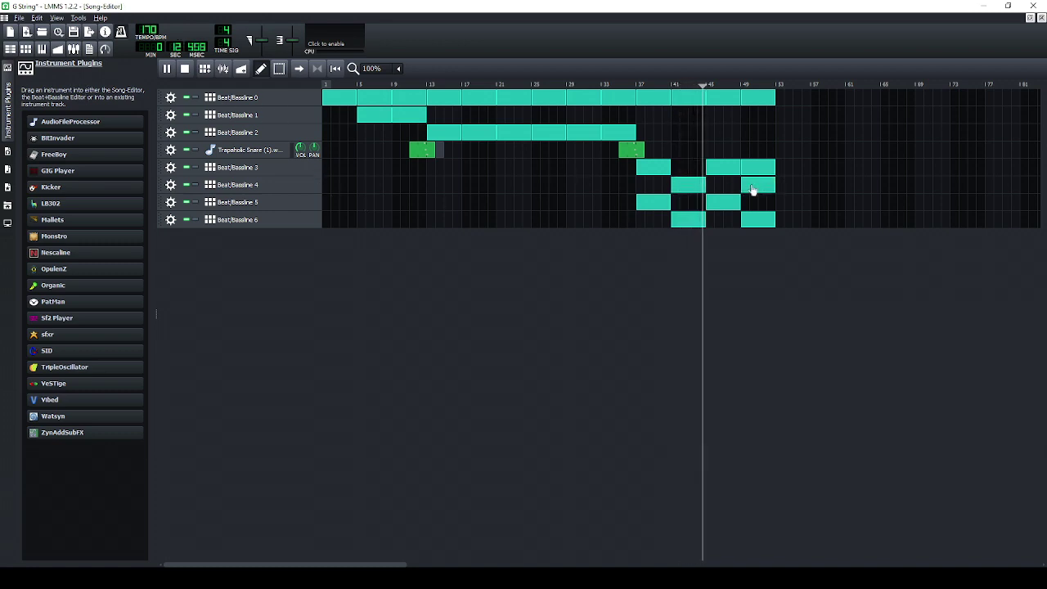
middle_click(758, 170)
Add Beat/Bassline 0 blocks at bars 53 and 57, save the project and stop playback.
left_click(785, 98)
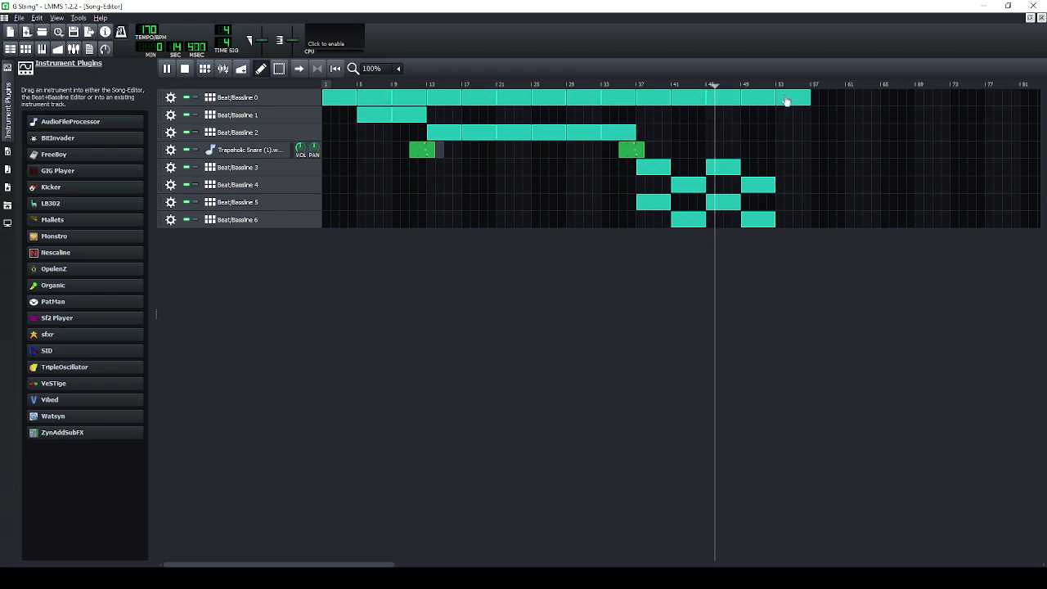
left_click(818, 98)
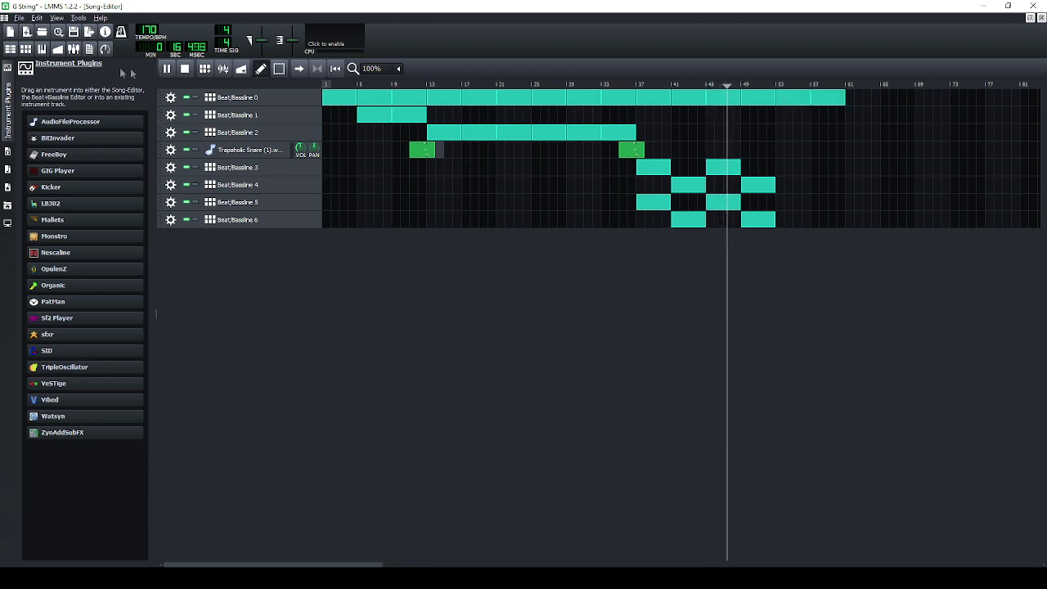
left_click(18, 17)
left_click(33, 85)
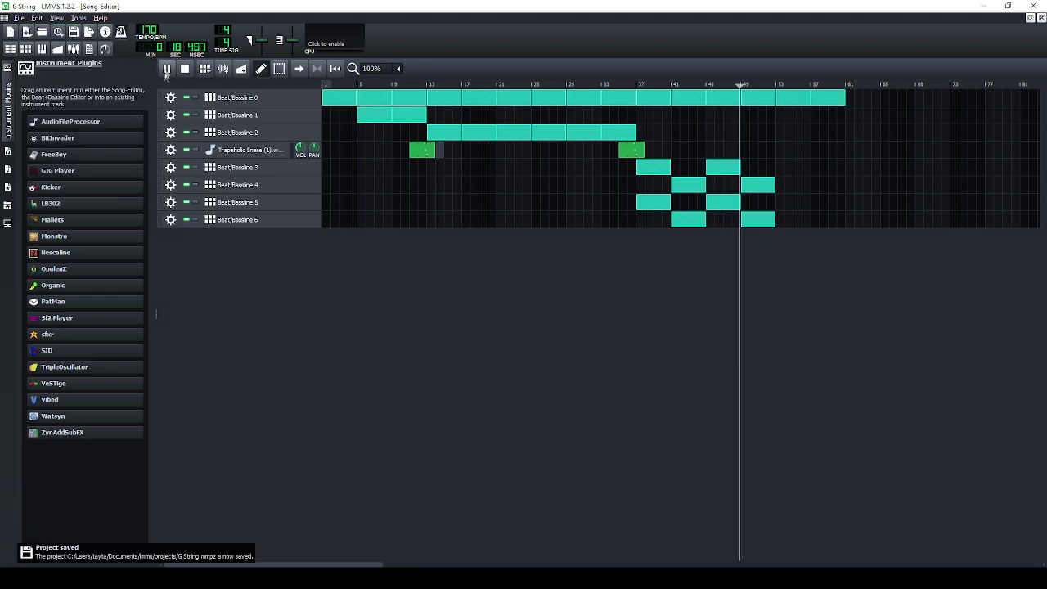
left_click(185, 68)
Open Beat/Bassline 5, play back its Slow Strings pattern, and look through the project files and instrument plugins.
double_click(682, 217)
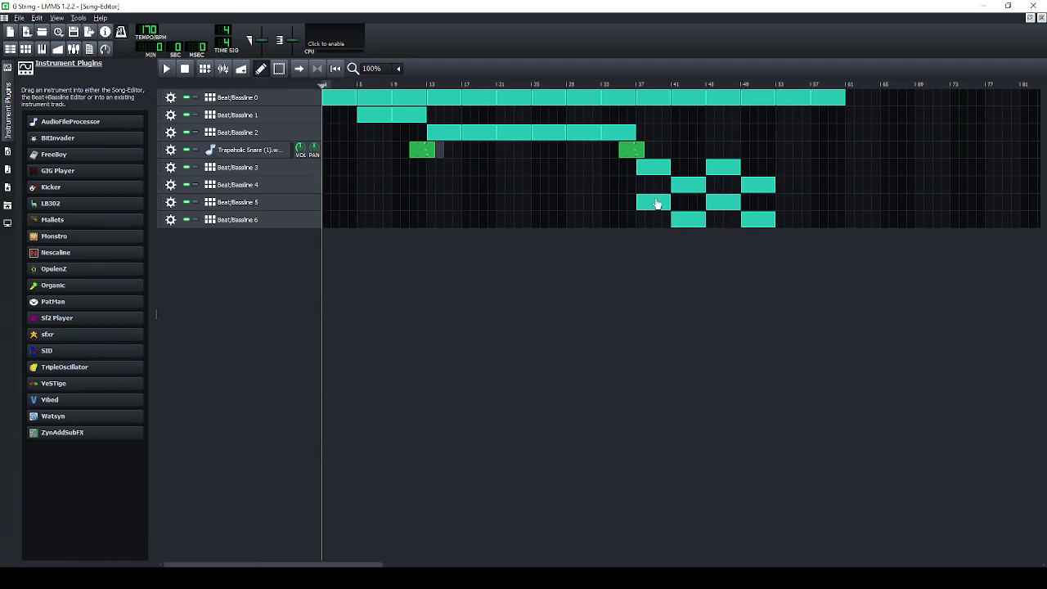
left_click(649, 174)
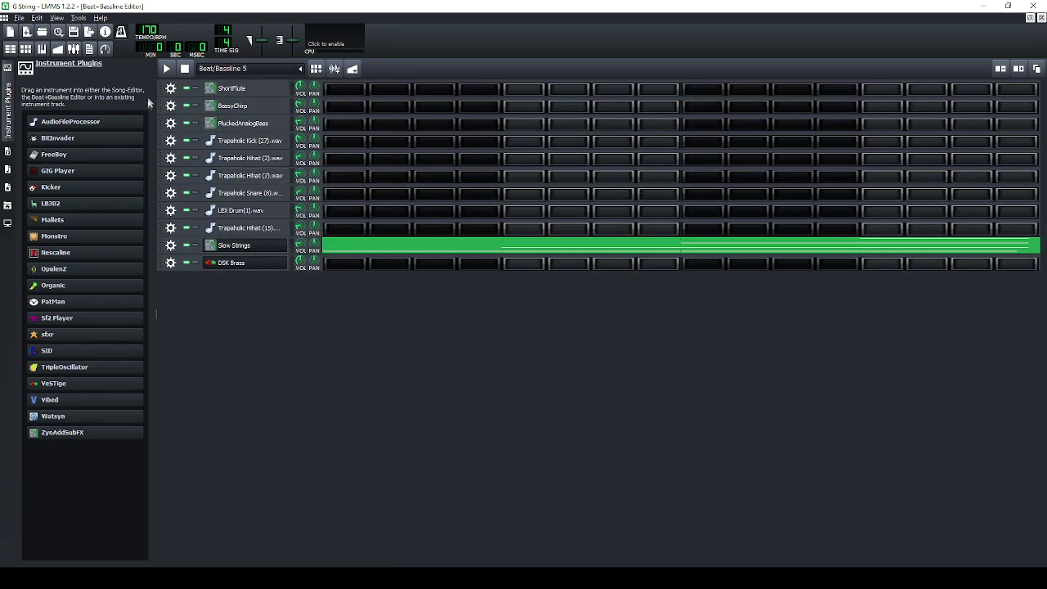
left_click(167, 68)
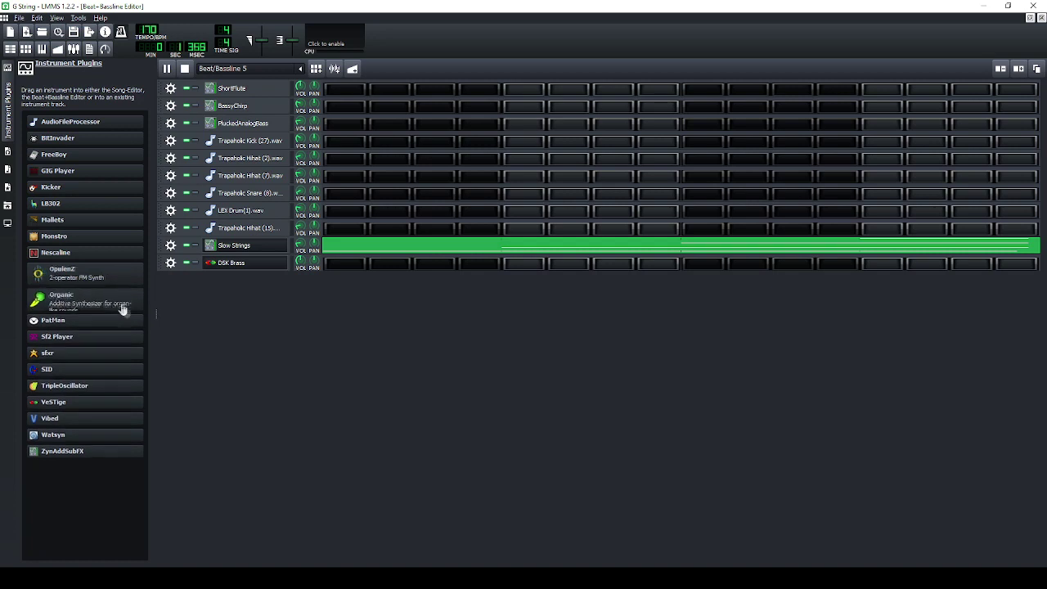
left_click(8, 151)
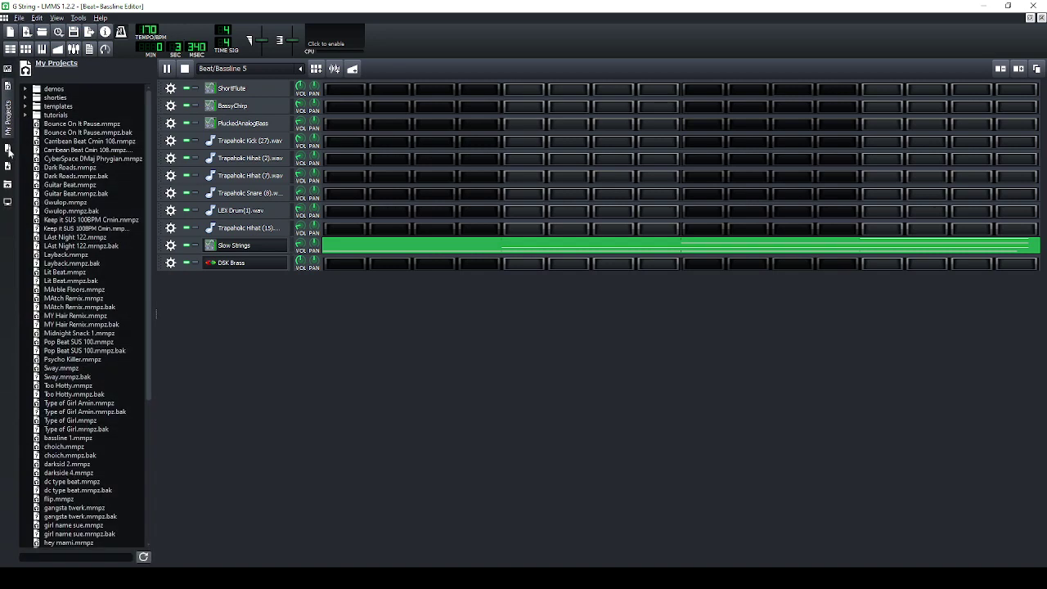
left_click(6, 69)
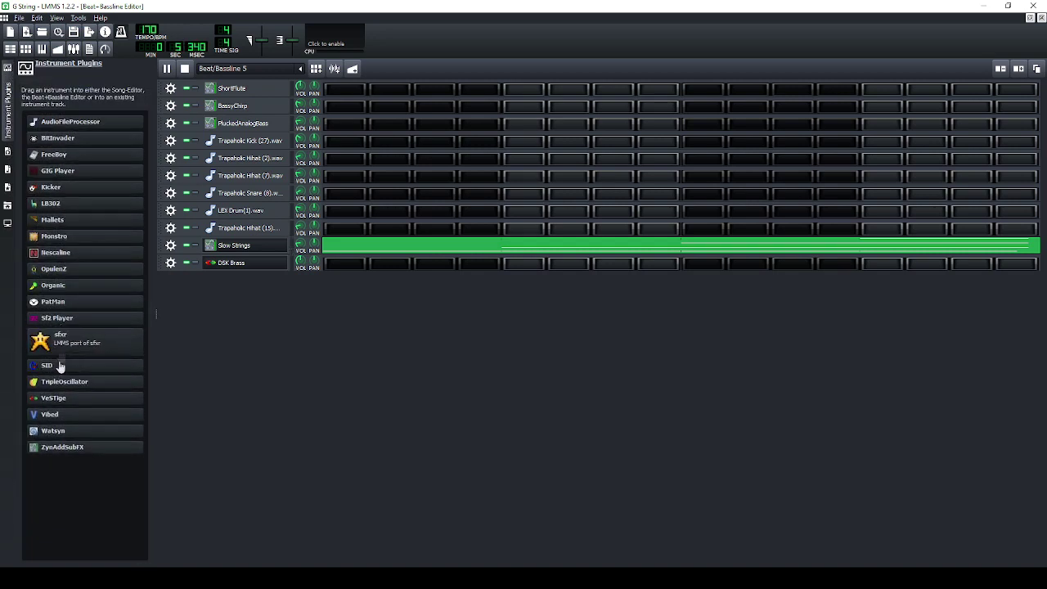
Add a VeSTige instrument track to Beat/Bassline 5 and load the DSK Strings plugin from the Plugins folder on drive G.
left_click_drag(46, 402, 217, 334)
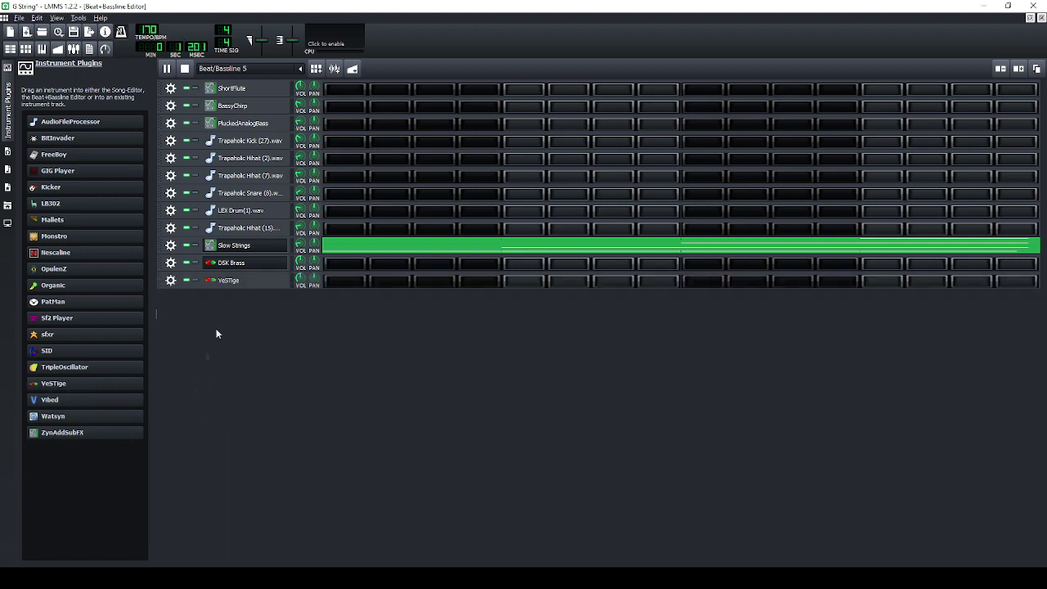
left_click(210, 282)
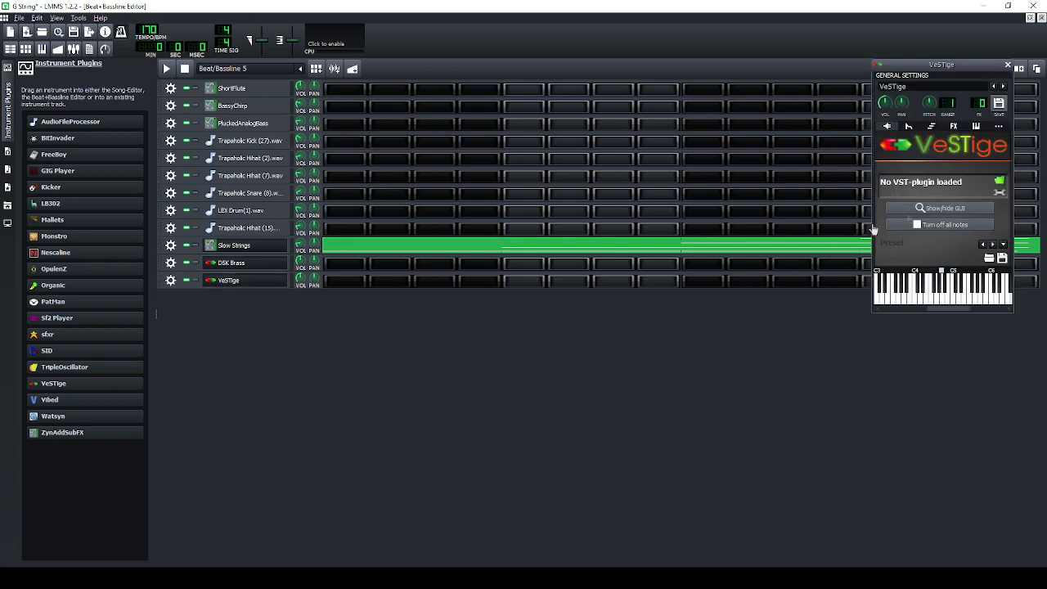
left_click(1001, 181)
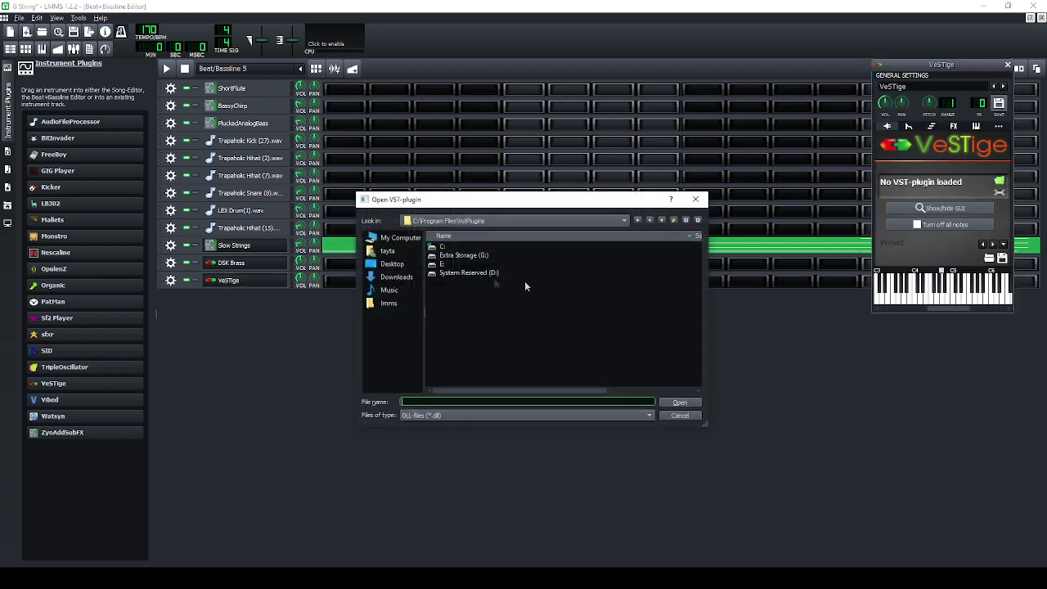
double_click(441, 256)
double_click(450, 318)
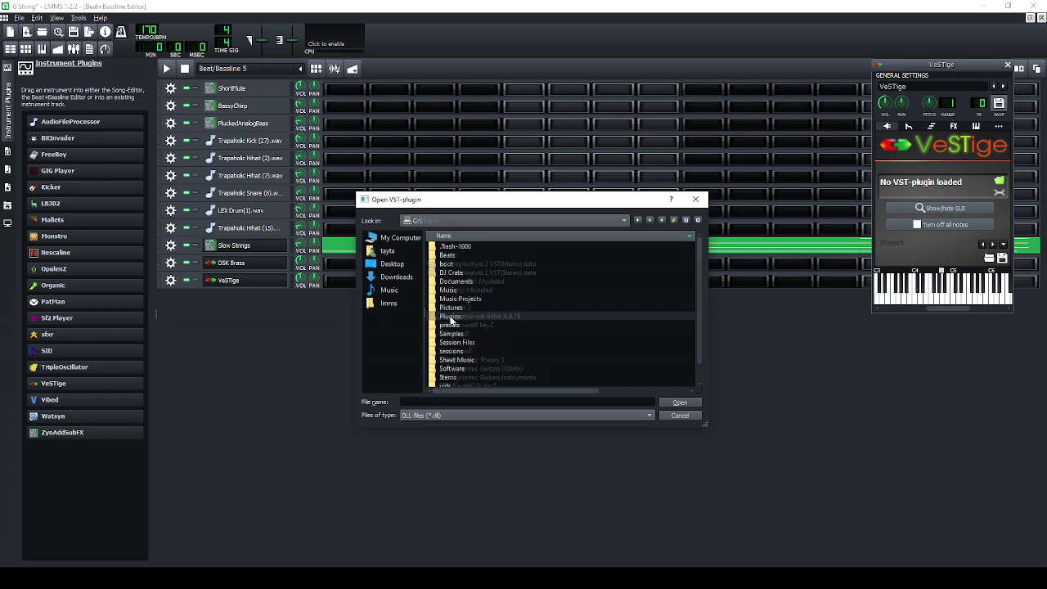
scroll(478, 323, "down", 8)
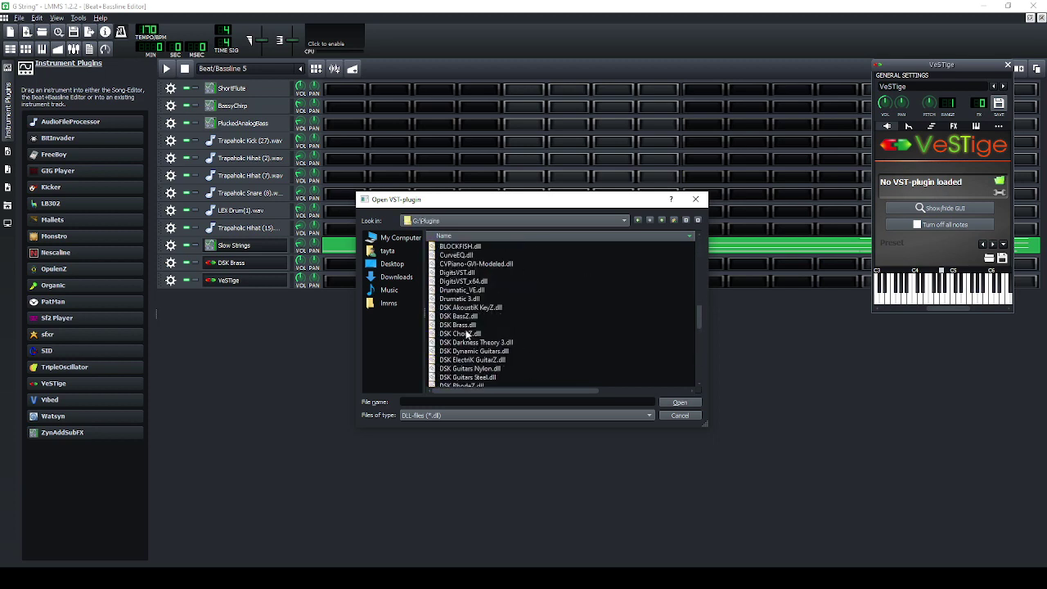
scroll(469, 340, "down", 2)
double_click(469, 357)
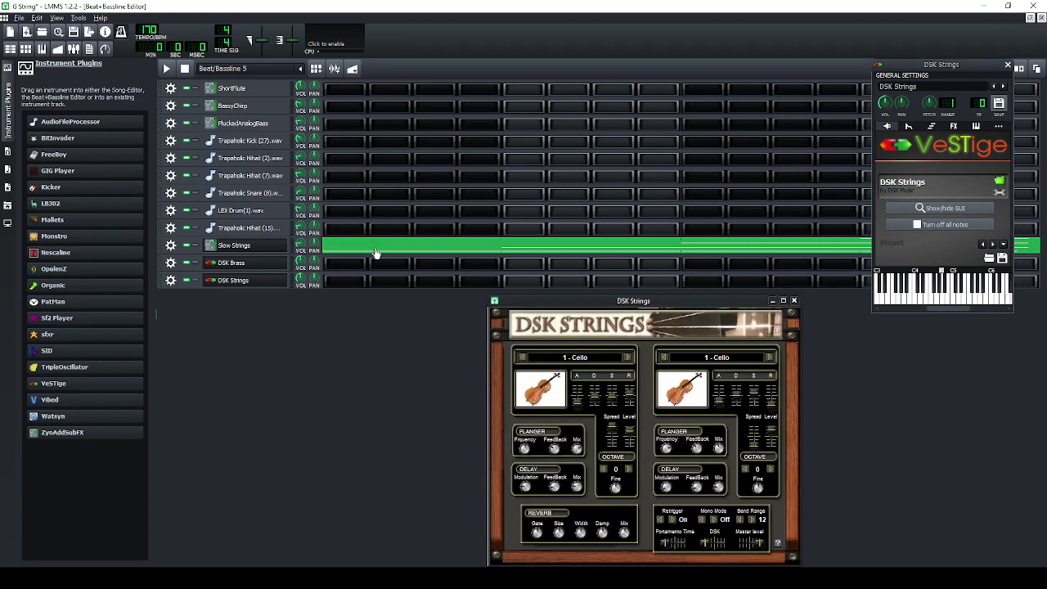
Copy the Slow Strings pattern into the DSK Strings track and start playback of Beat/Bassline 5.
right_click(372, 251)
left_click(393, 270)
right_click(347, 281)
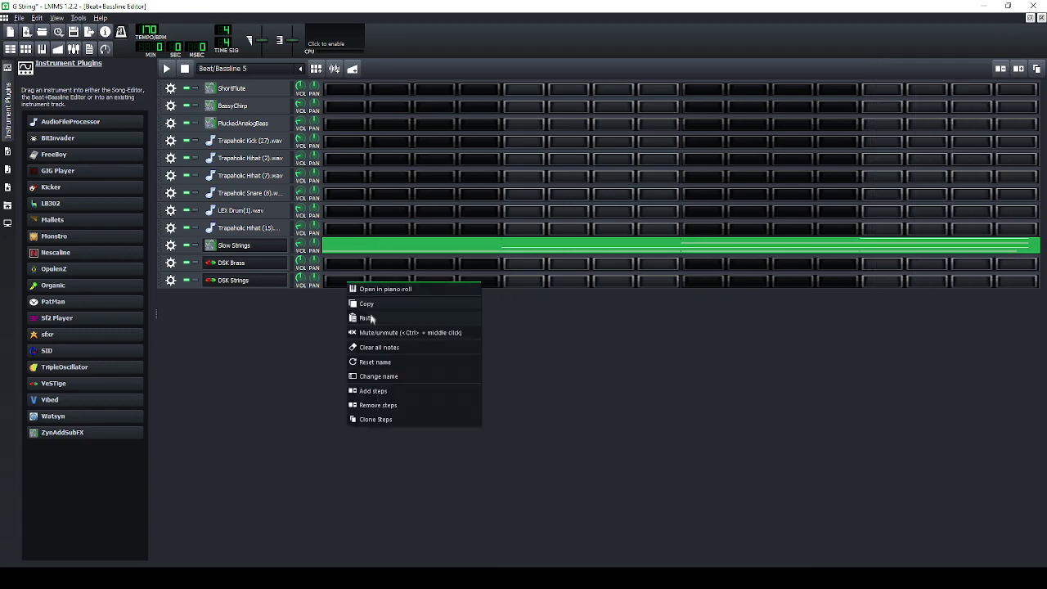
left_click(364, 314)
left_click(236, 281)
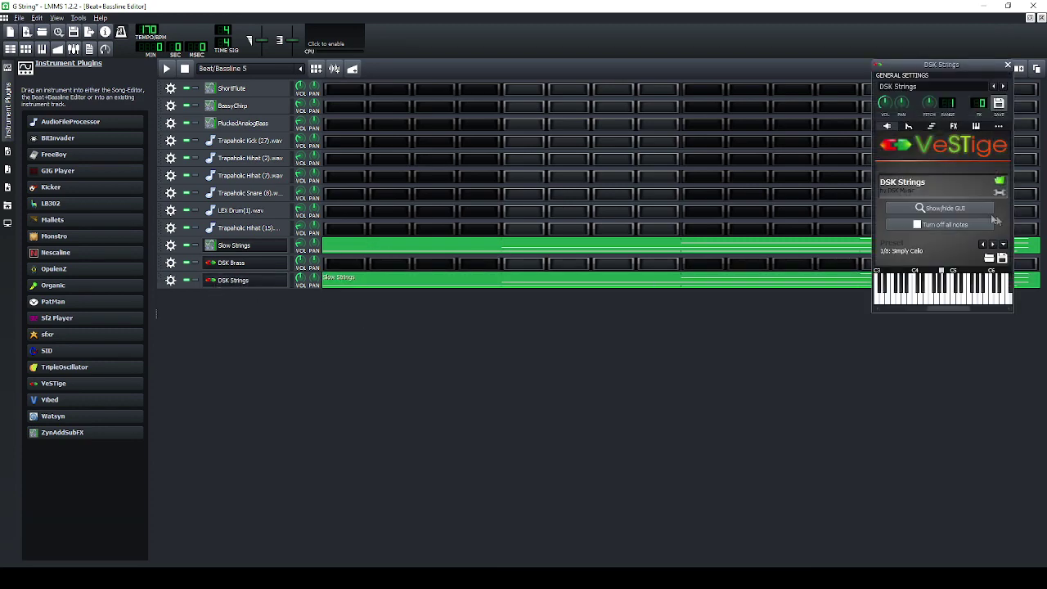
left_click(946, 210)
left_click(168, 68)
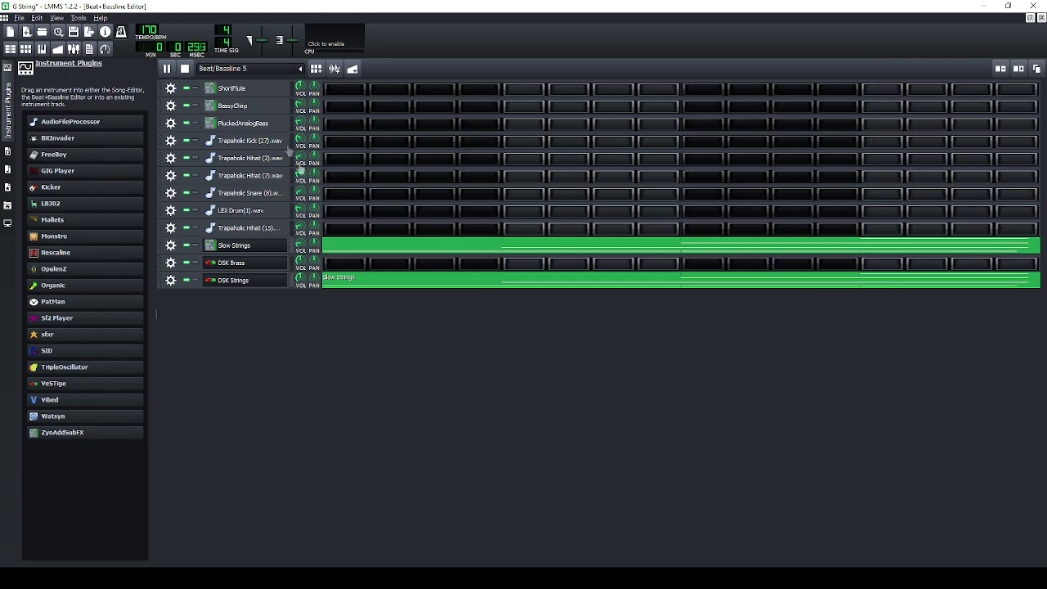
Set both sound slots of the DSK Strings plugin to 22 - FX Glissando.
left_click(214, 283)
left_click(930, 209)
left_click_drag(654, 304, 451, 295)
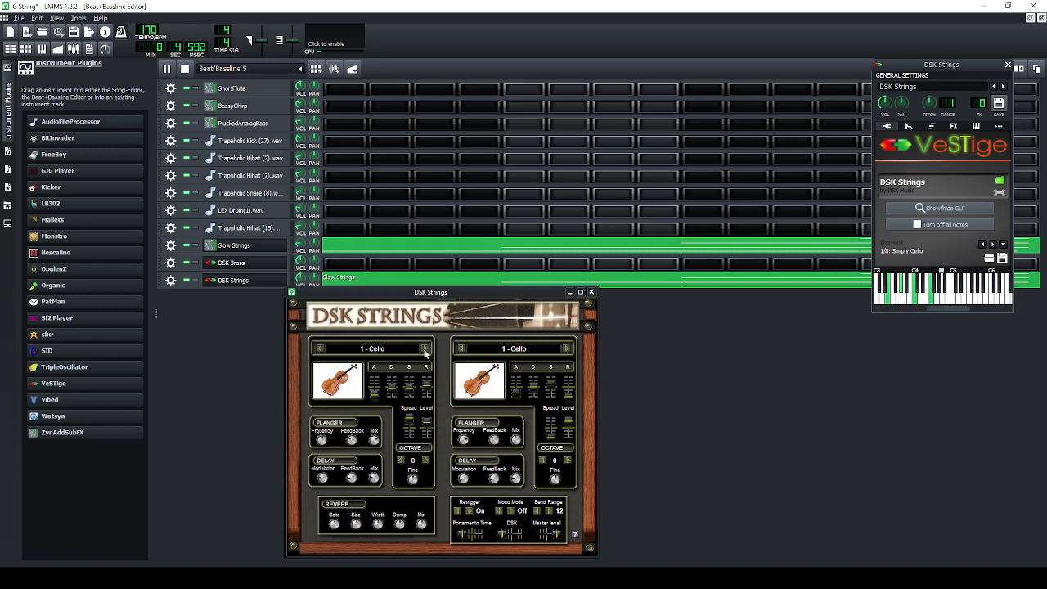
left_click(376, 350)
scroll(374, 385, "down", 5)
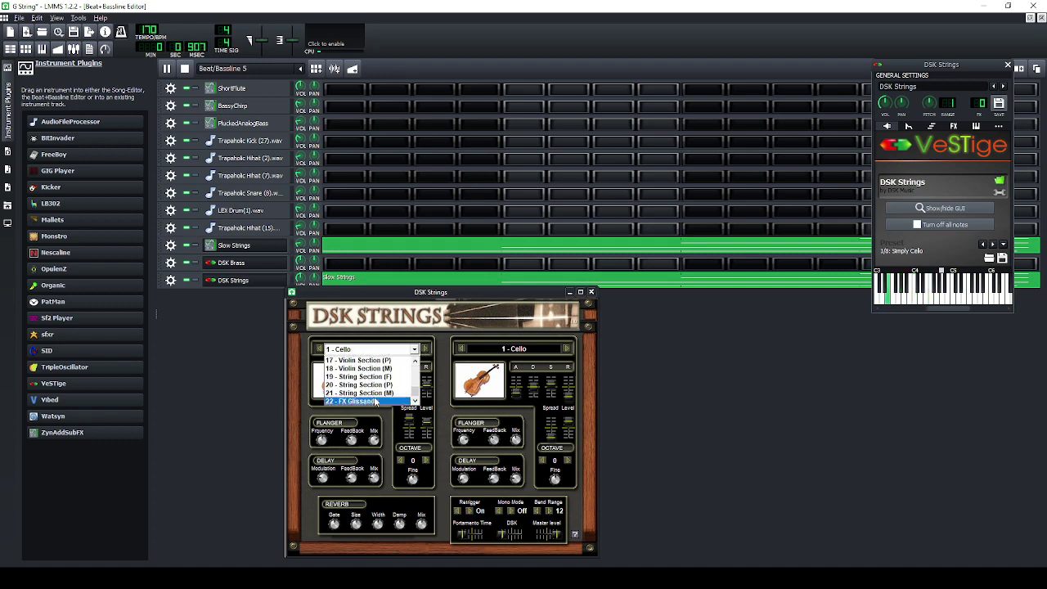
left_click(376, 402)
left_click(511, 349)
scroll(502, 392, "down", 5)
left_click(501, 401)
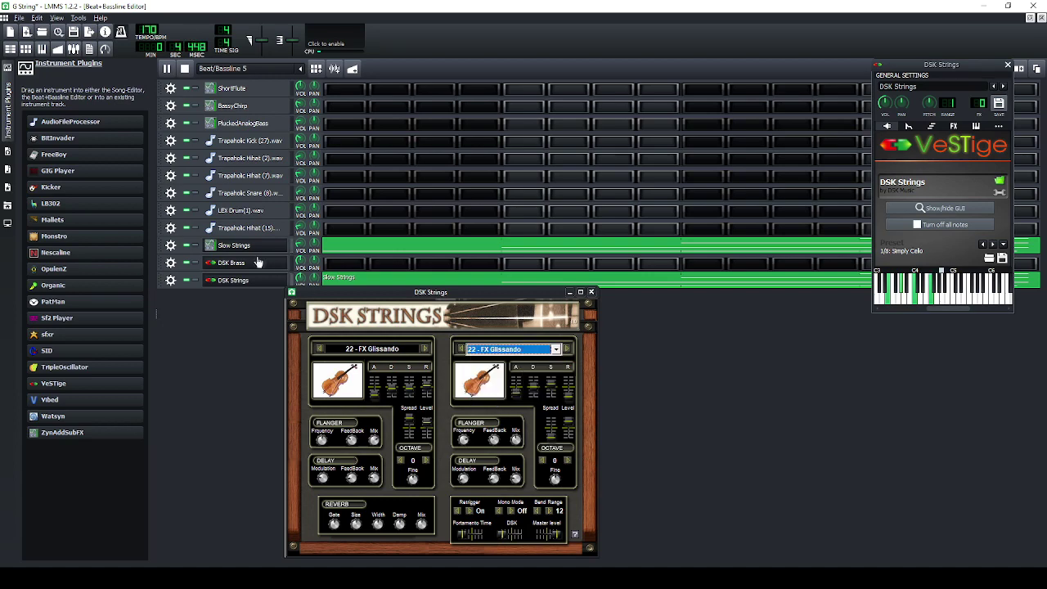
Lower the volume of the DSK Strings track and bring up its plugin interface again.
left_click(296, 280)
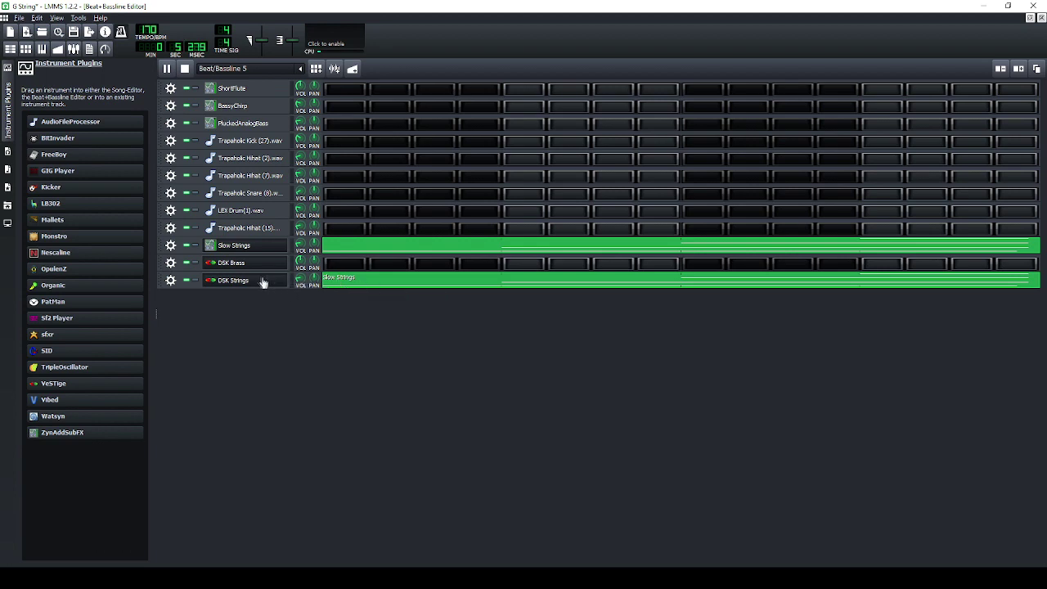
left_click(209, 281)
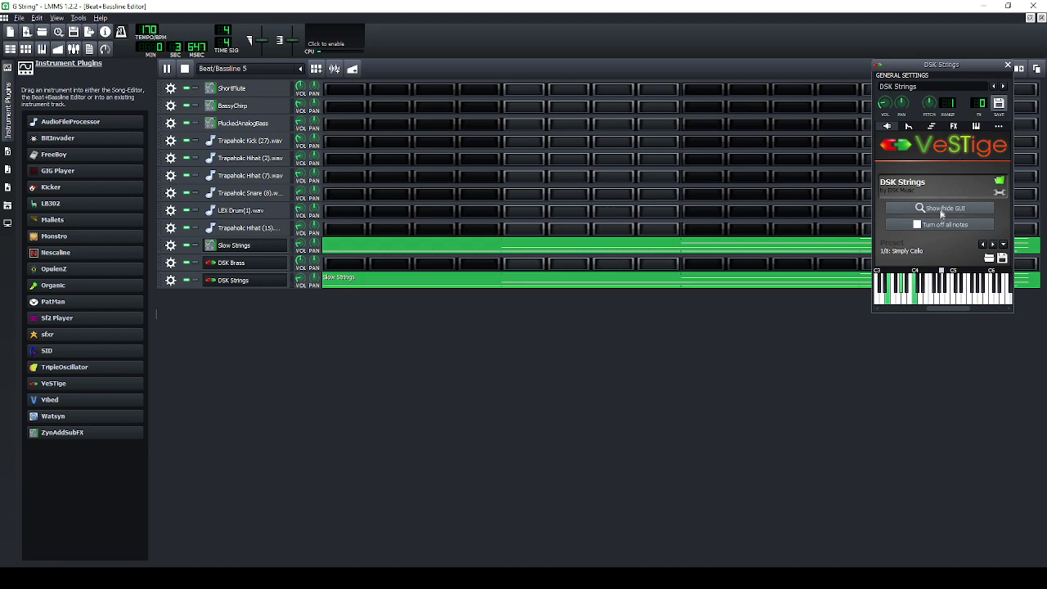
left_click(941, 211)
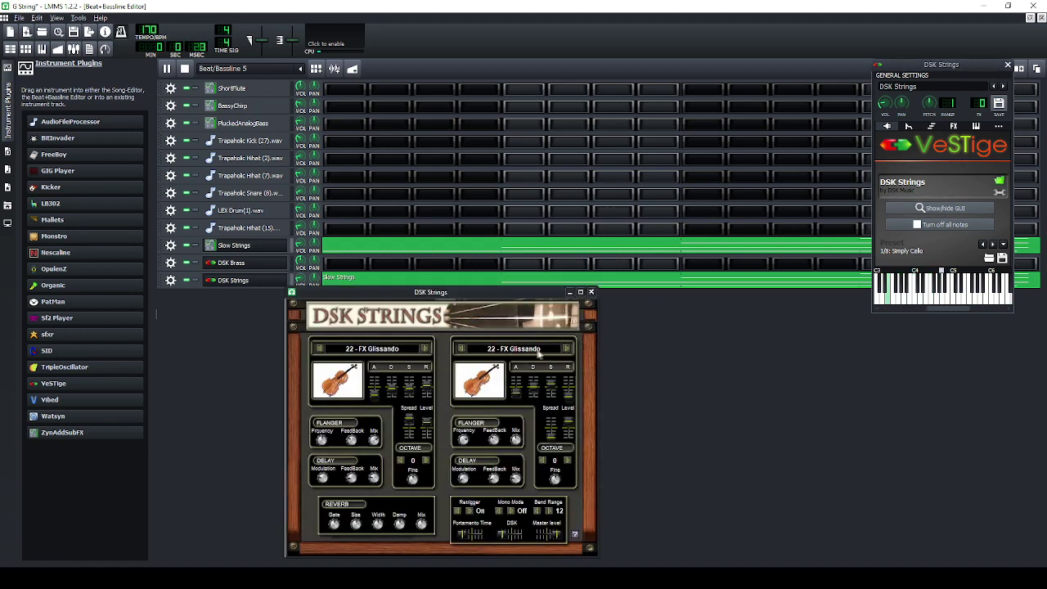
Try 21 - String Section (M) in both DSK Strings sound slots and 20 - String Section (P) in the first one.
left_click(460, 348)
left_click(319, 349)
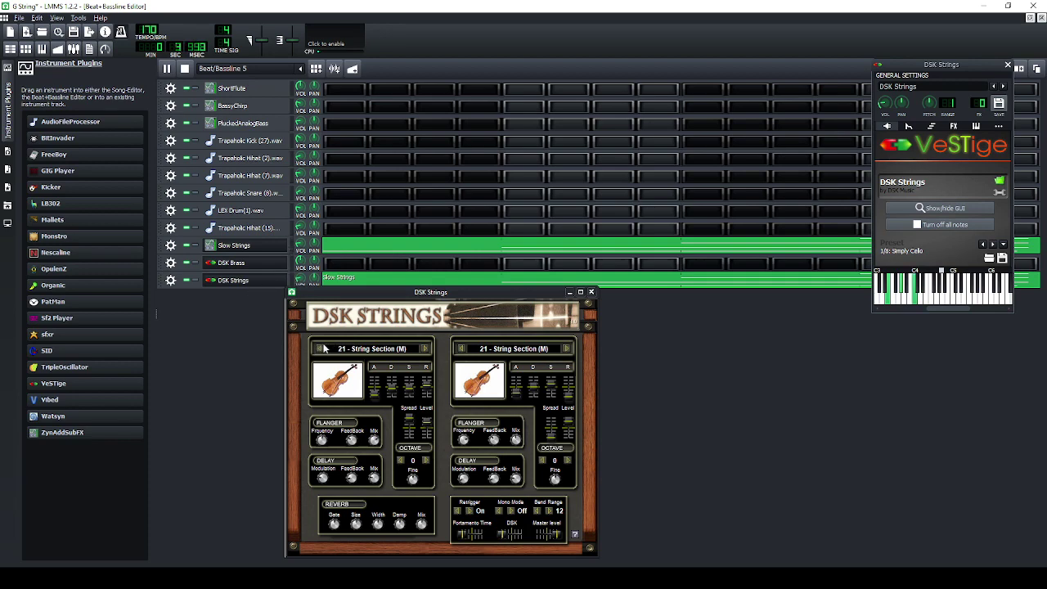
left_click(380, 348)
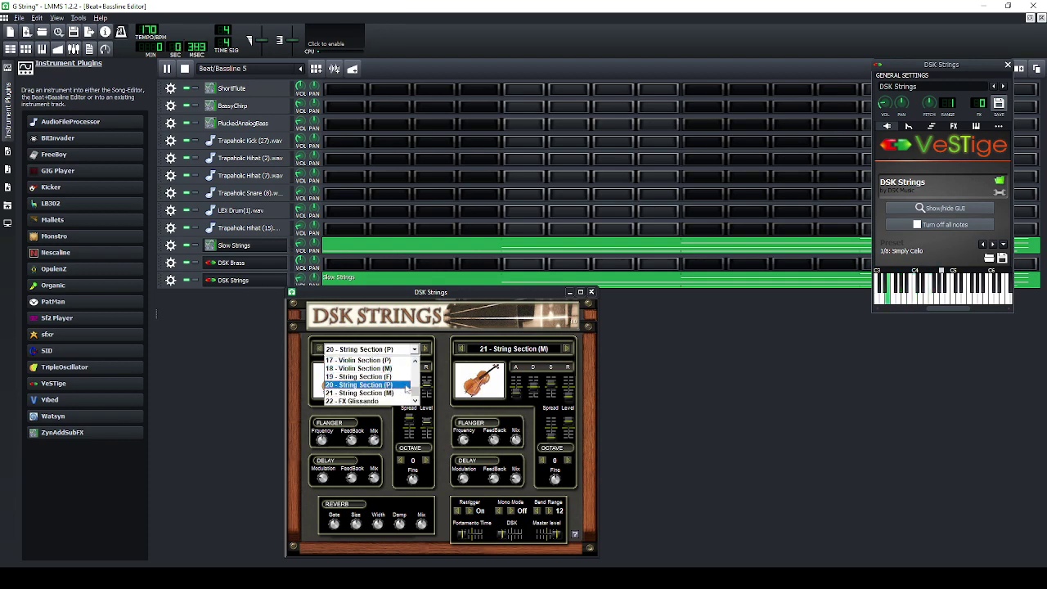
mouse_move(414, 392)
left_mouse_down()
mouse_move(426, 364)
mouse_move(417, 396)
left_mouse_up()
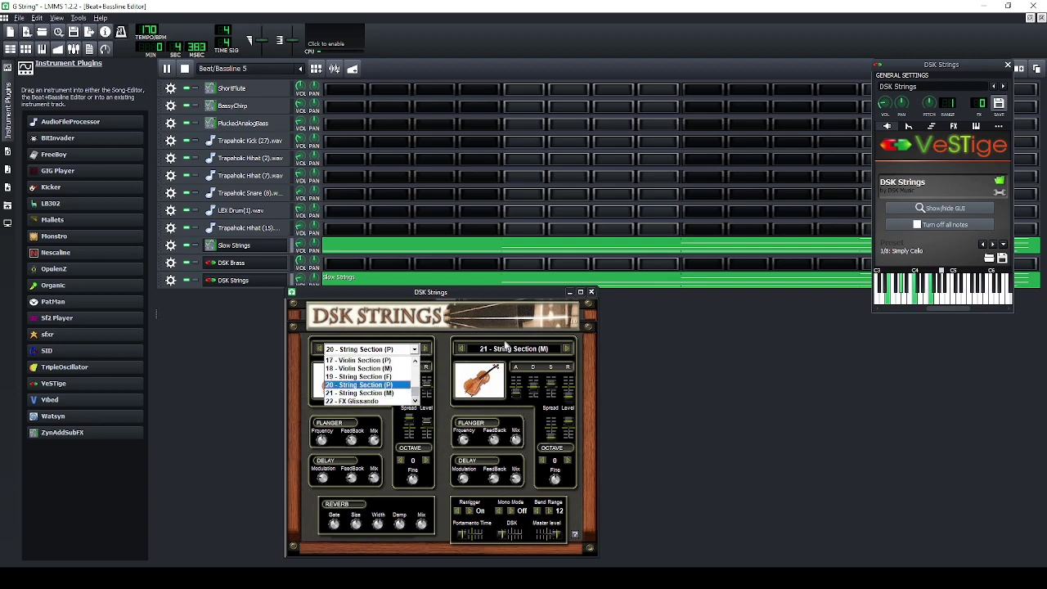
left_click(582, 293)
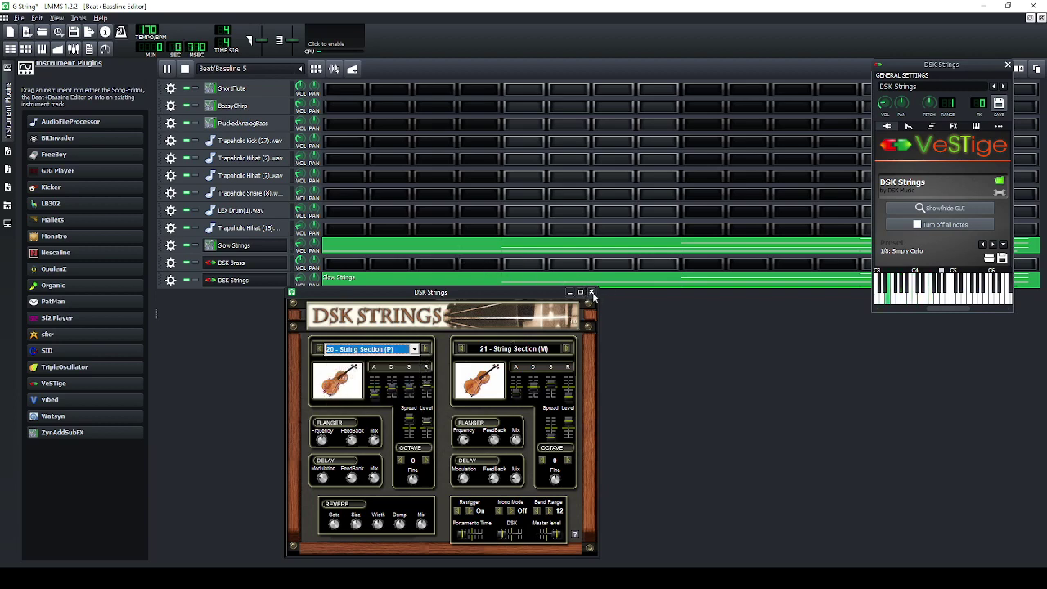
left_click(591, 292)
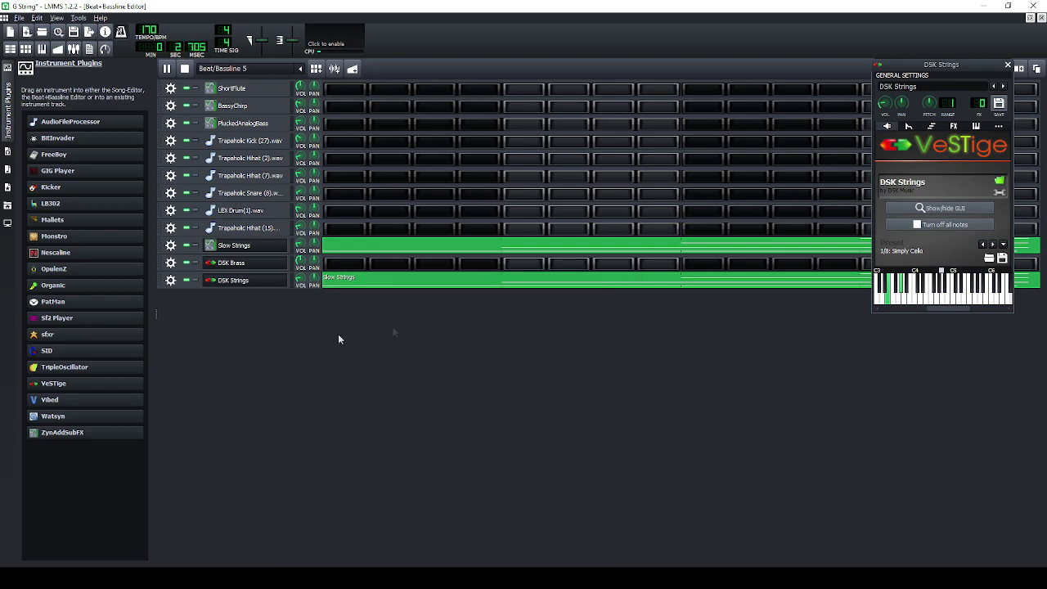
Set both sound slots of the DSK Strings plugin to 15 - Viola Section (P).
left_click(245, 281)
left_click(217, 281)
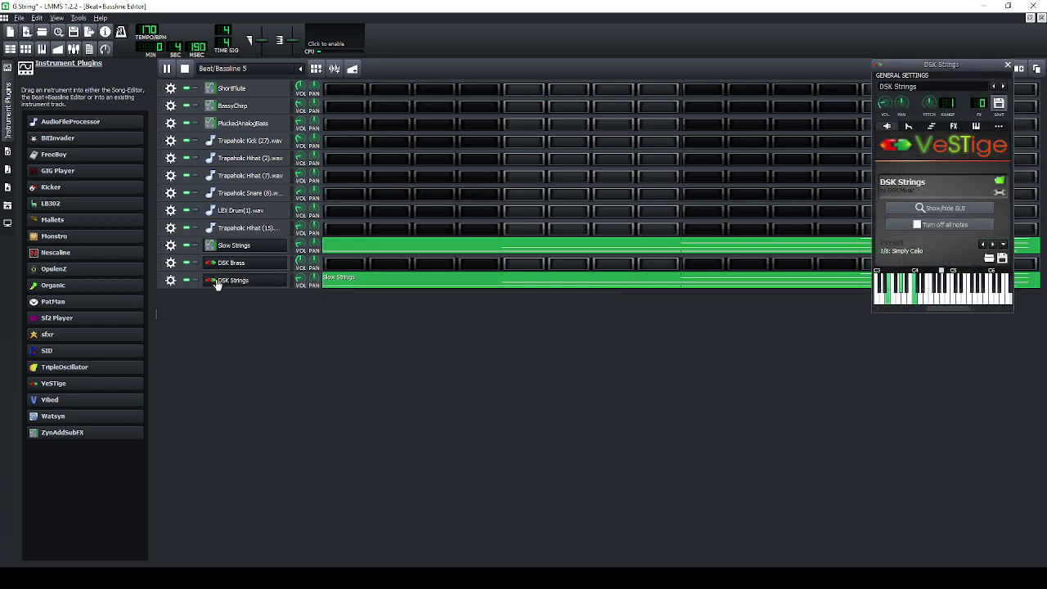
left_click(944, 210)
left_click(377, 350)
scroll(382, 371, "up", 1)
left_click(382, 386)
left_click(494, 349)
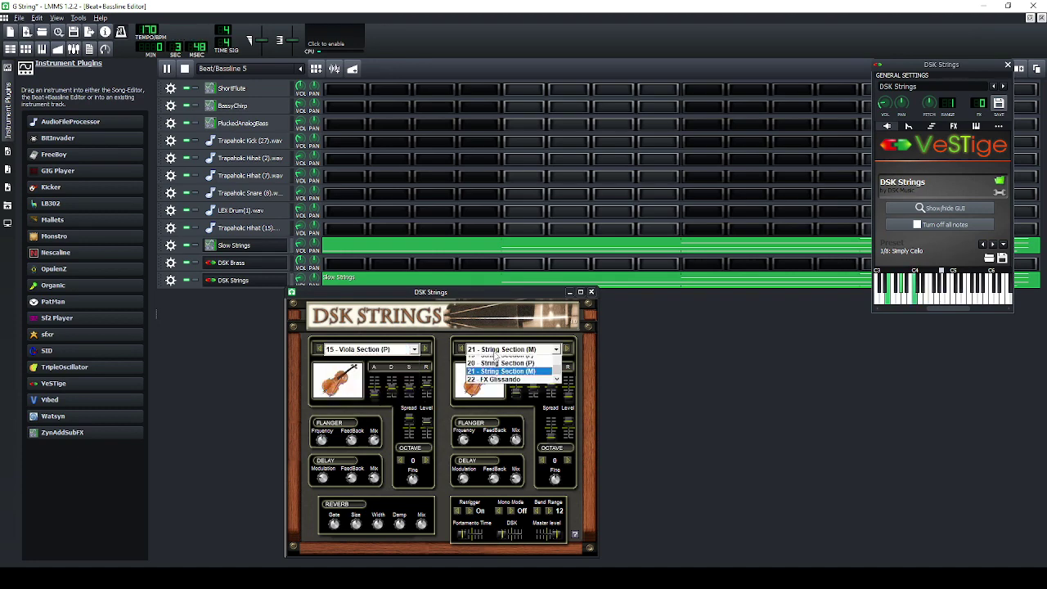
scroll(523, 385, "up", 2)
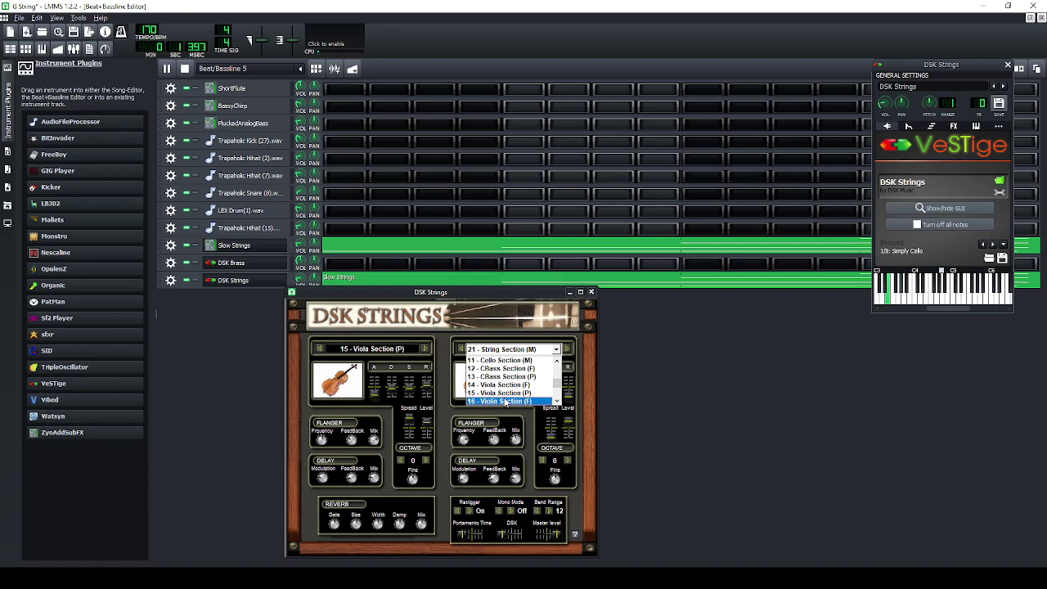
left_click(500, 392)
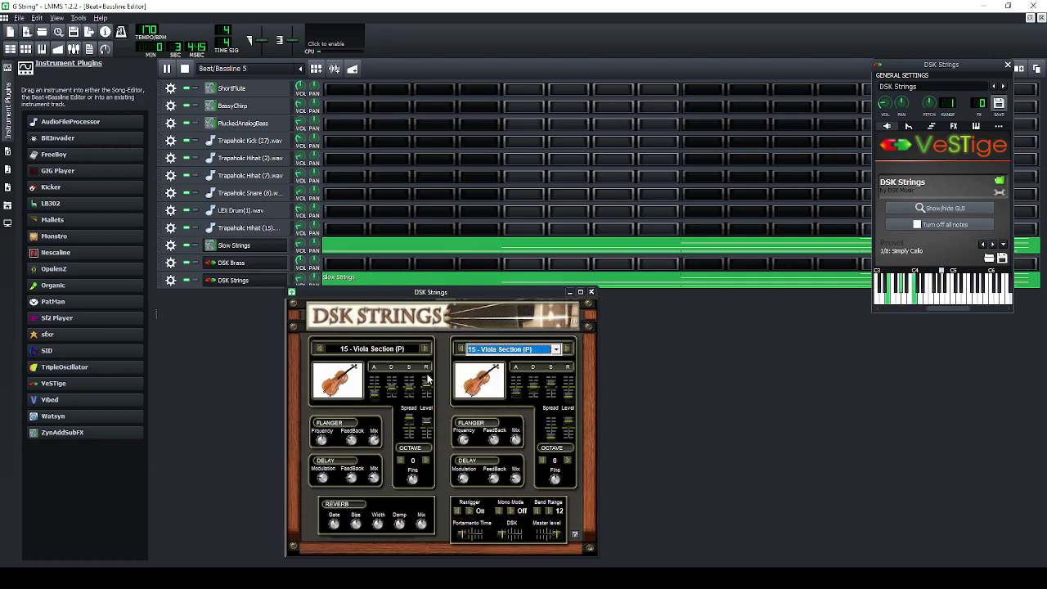
Set the first DSK Strings sound slot to 16 - Violin Section (F) with octave 1, and close the plugin windows.
left_click(399, 350)
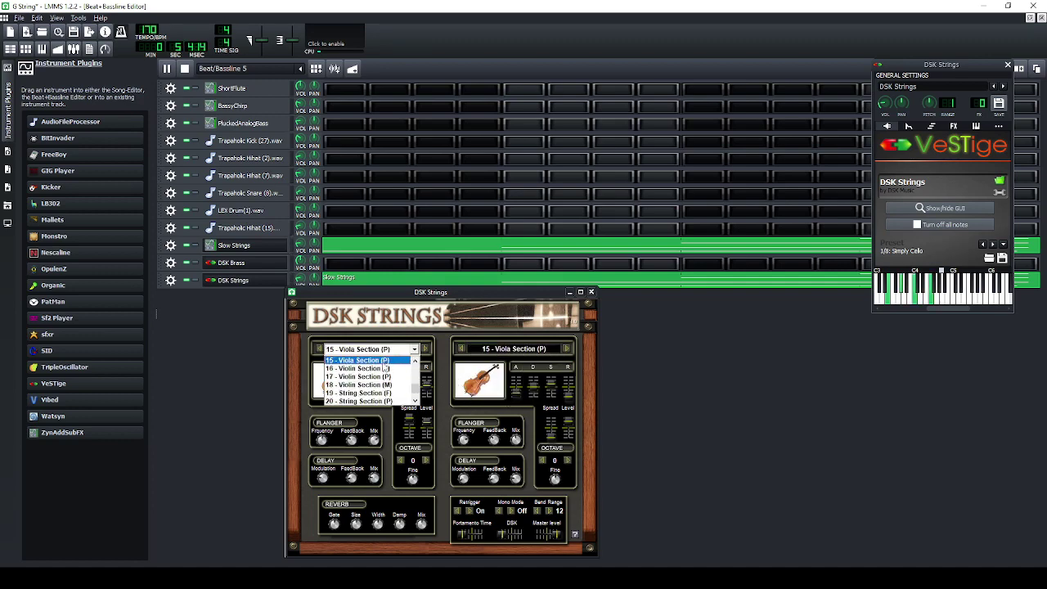
left_click(386, 368)
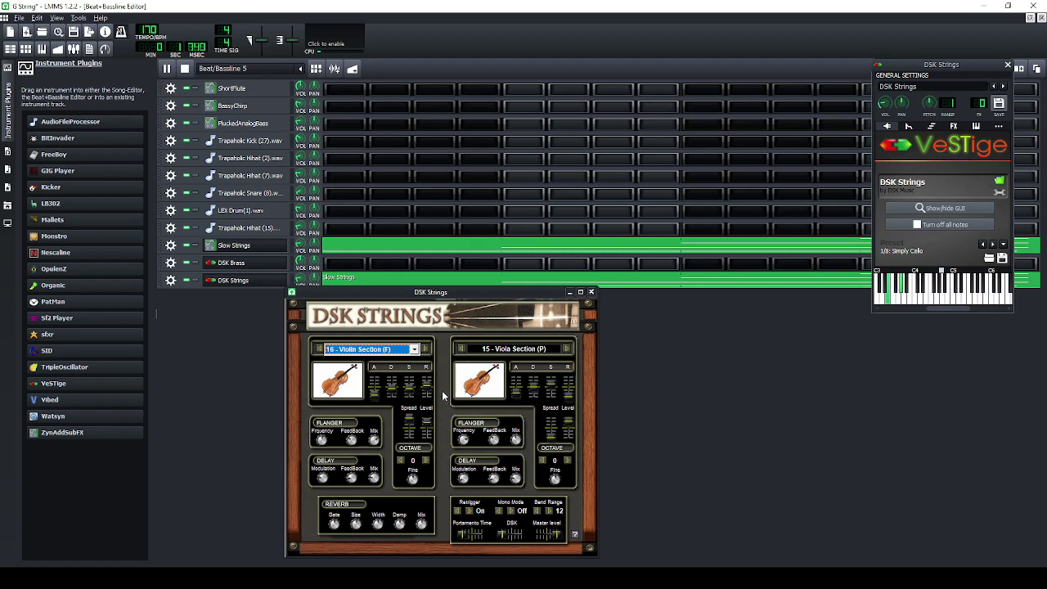
left_click(427, 460)
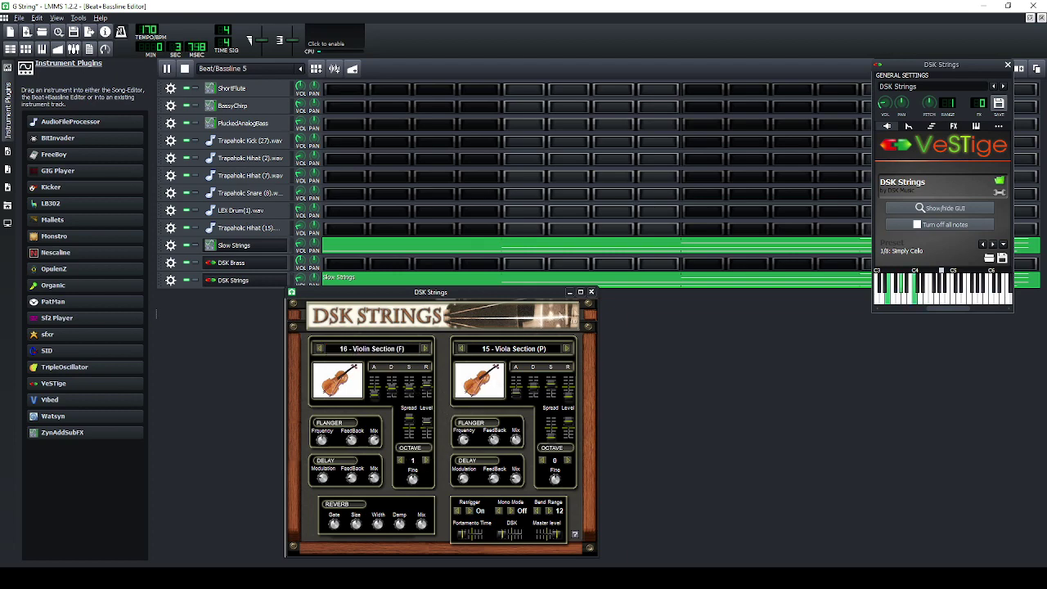
left_click(591, 292)
left_click(1006, 67)
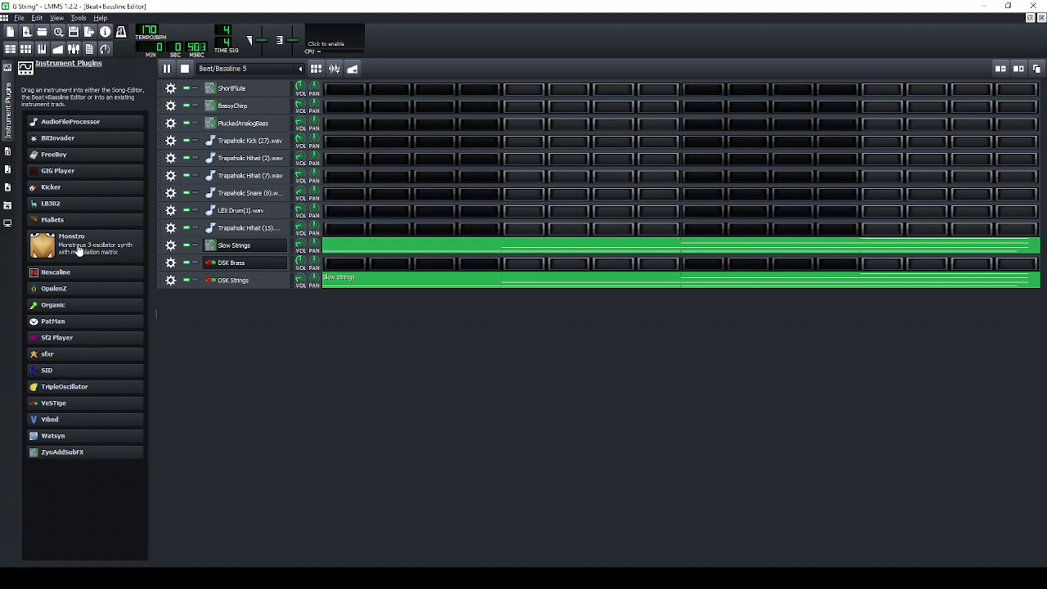
Restart playback of Beat/Bassline 5 to hear the layered strings, and stop it.
left_click(184, 70)
left_click(168, 70)
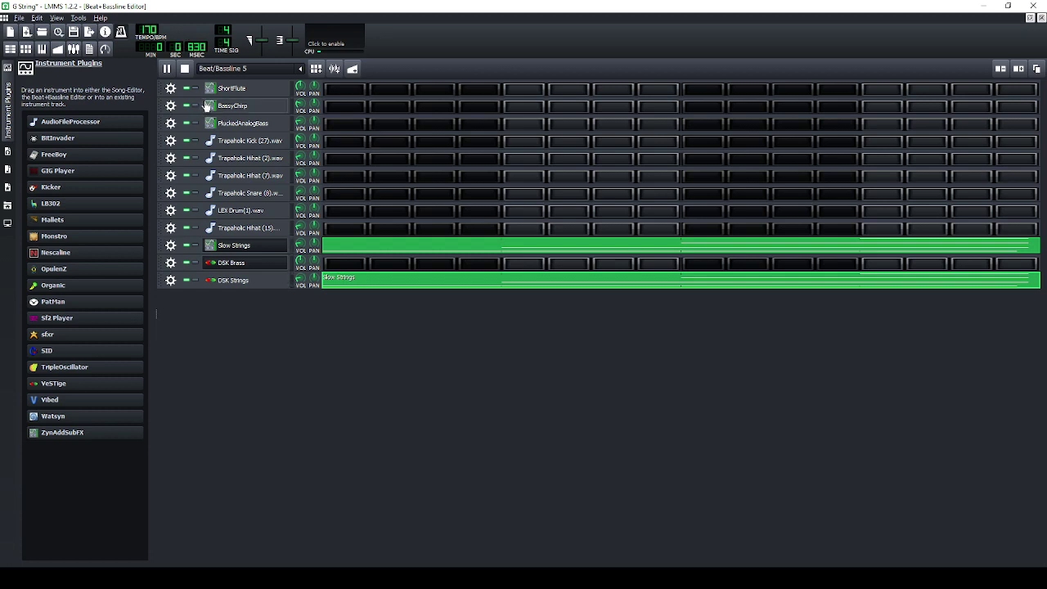
left_click(185, 69)
Record three short high notes after the held notes of the DSK Strings pattern and align them to the start of bar 5.
right_click(366, 283)
left_click(384, 289)
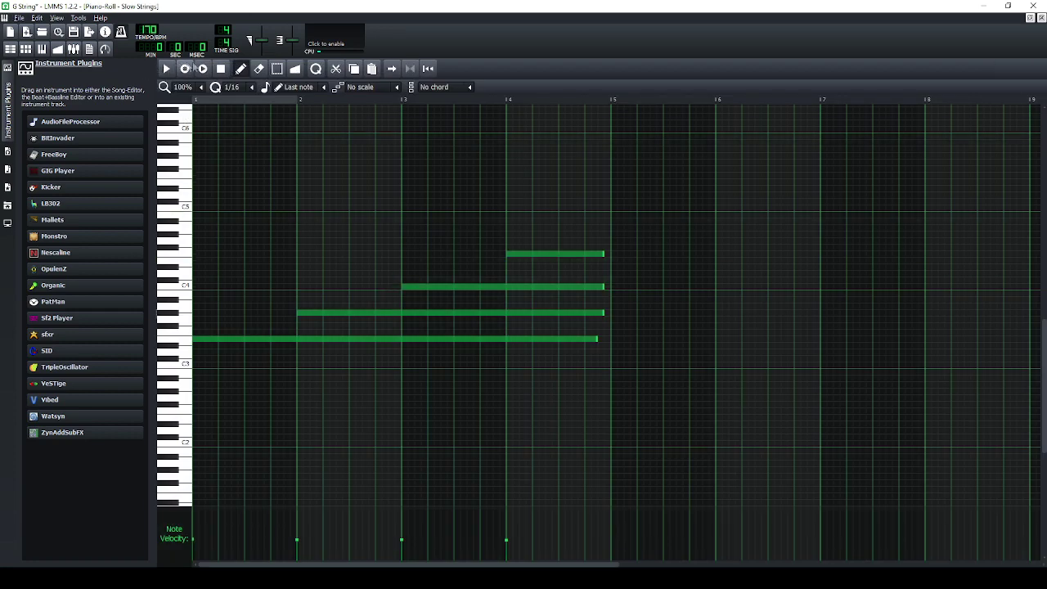
key("space")
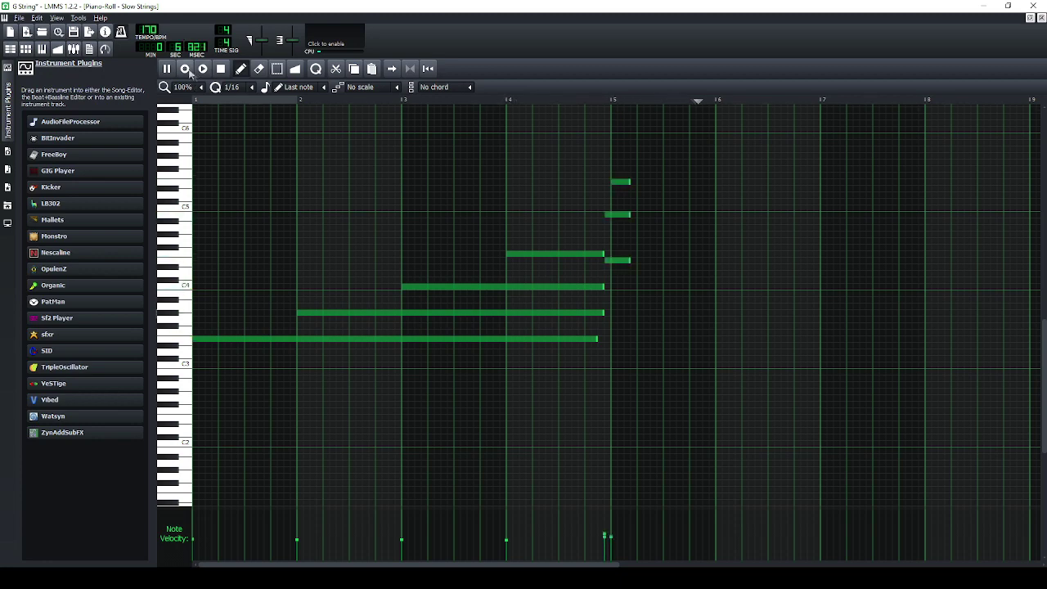
left_click(221, 69)
left_click(628, 261)
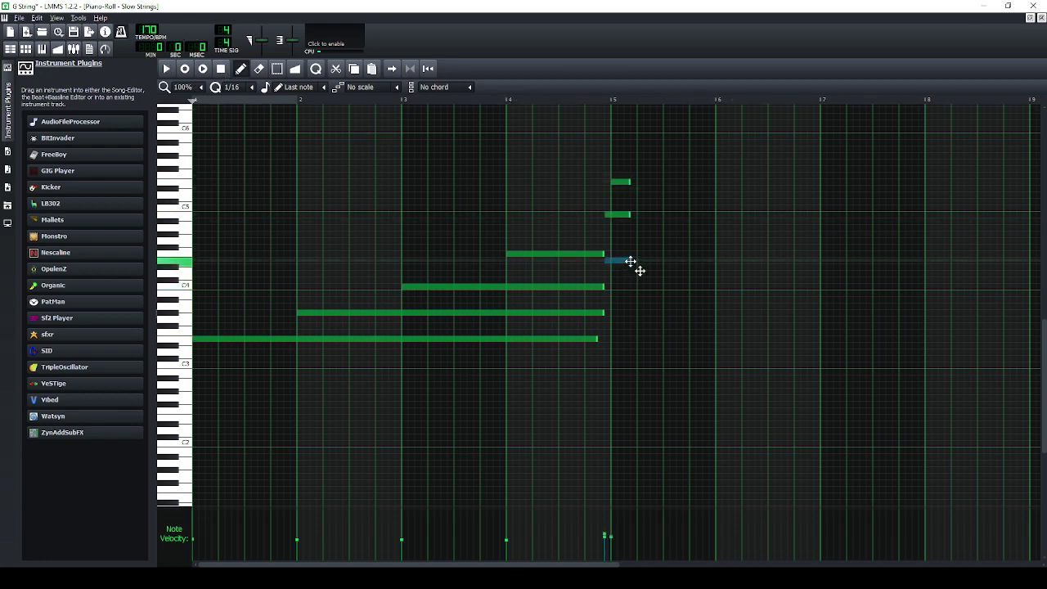
left_click_drag(630, 262, 638, 262)
left_click_drag(614, 215, 621, 215)
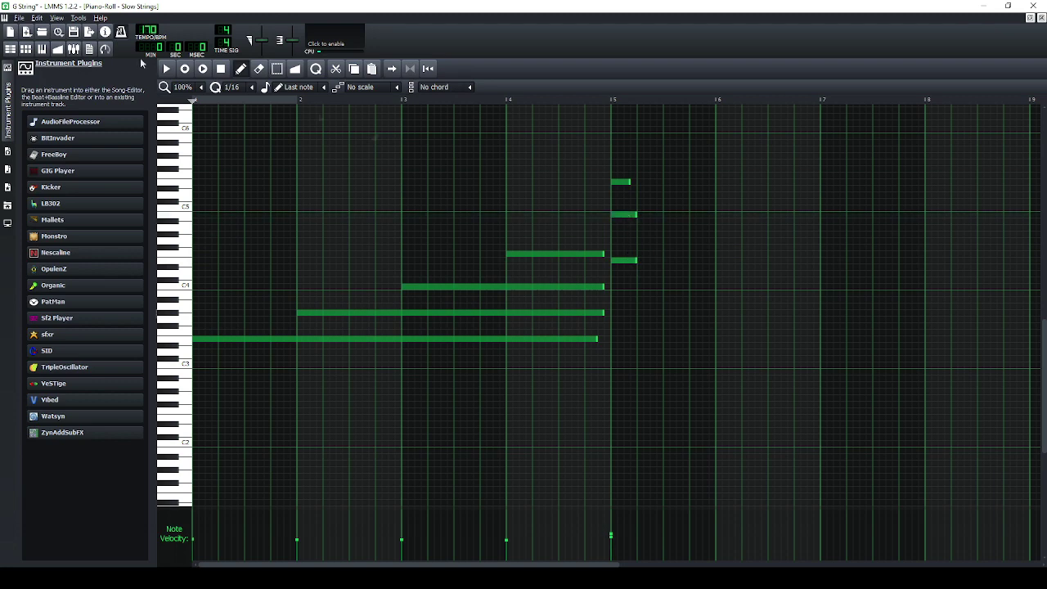
Check the block layout in the song arrangement, reopen Beat/Bassline 5 and play it back.
left_click(10, 49)
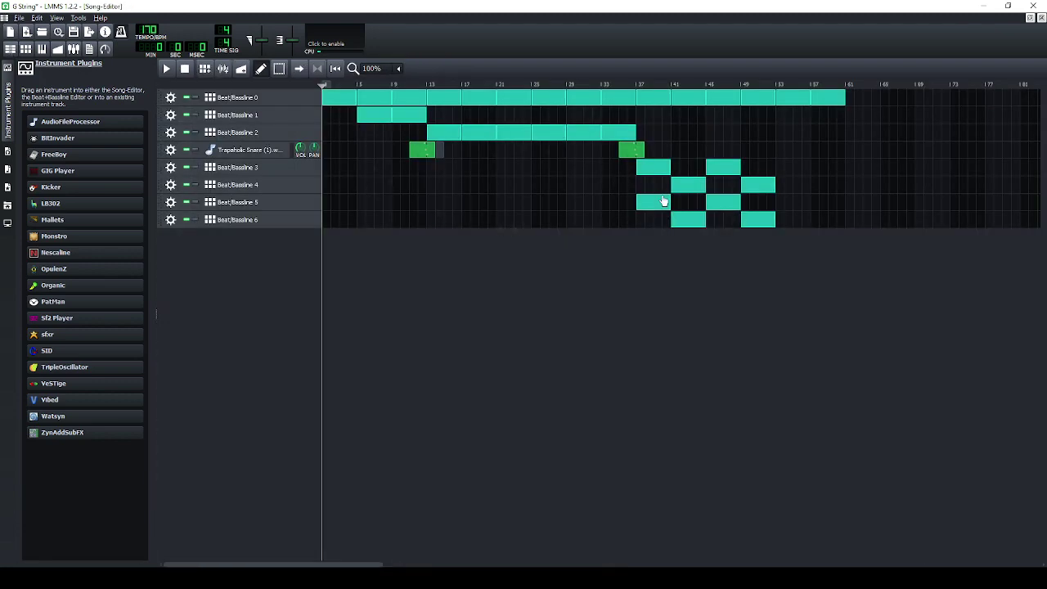
left_click_drag(669, 170, 748, 205)
double_click(669, 208)
left_click(166, 68)
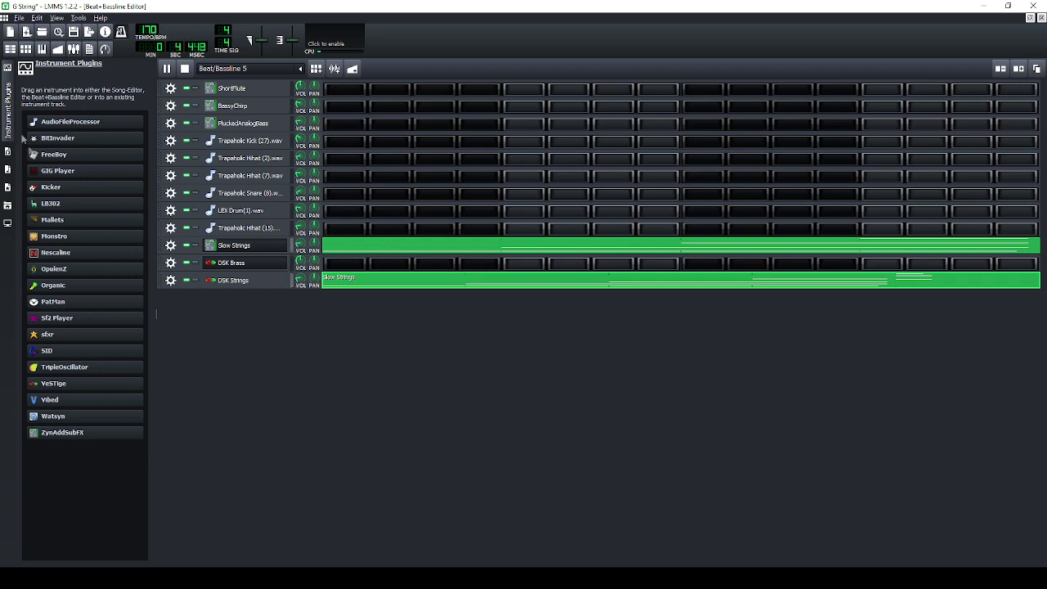
Add a VeSTige instrument track below DSK Strings, stop playback and open the new instrument.
left_click_drag(70, 399, 294, 434)
left_click(185, 68)
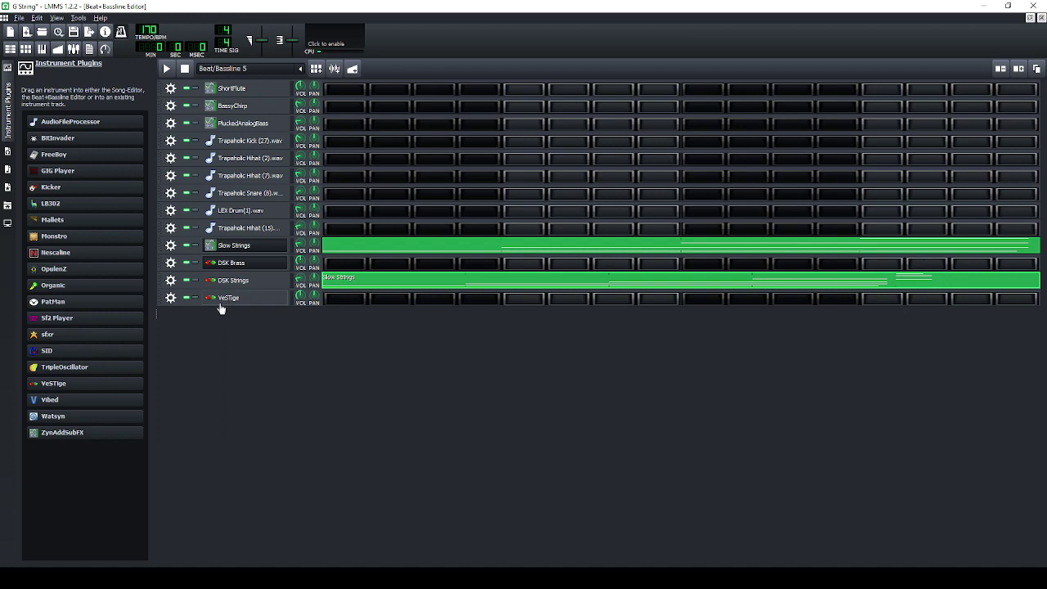
left_click(223, 299)
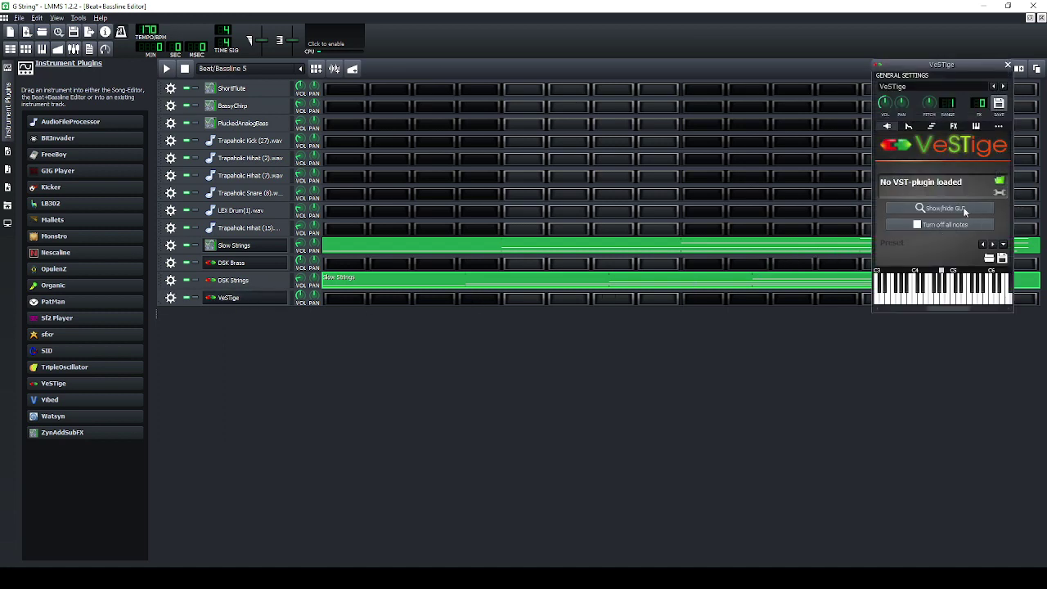
Load DSK Strings.dll from the G:\Plugins folder into the new VeSTige track.
left_click(997, 183)
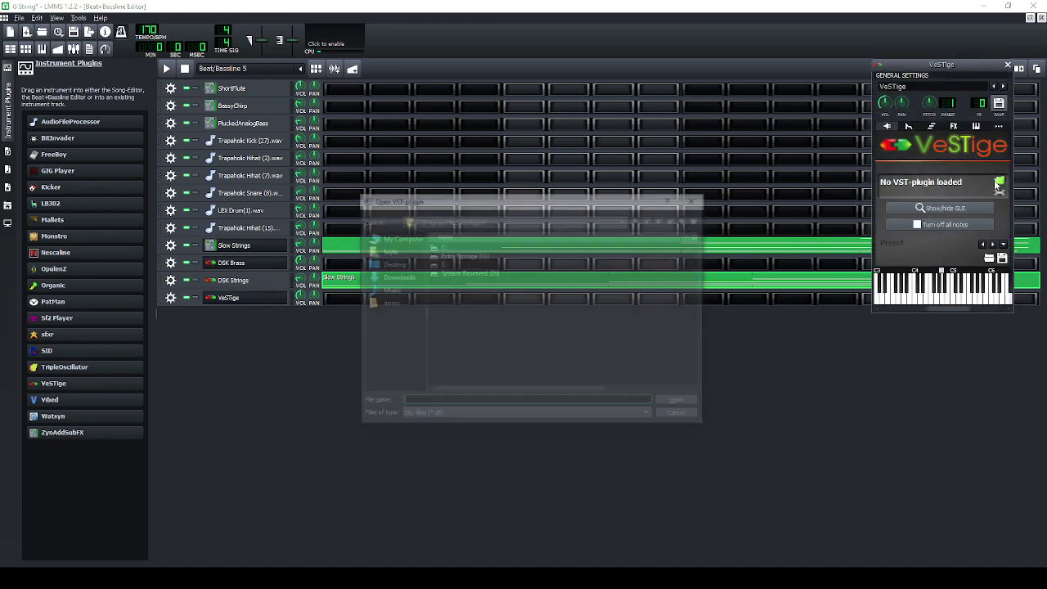
double_click(457, 255)
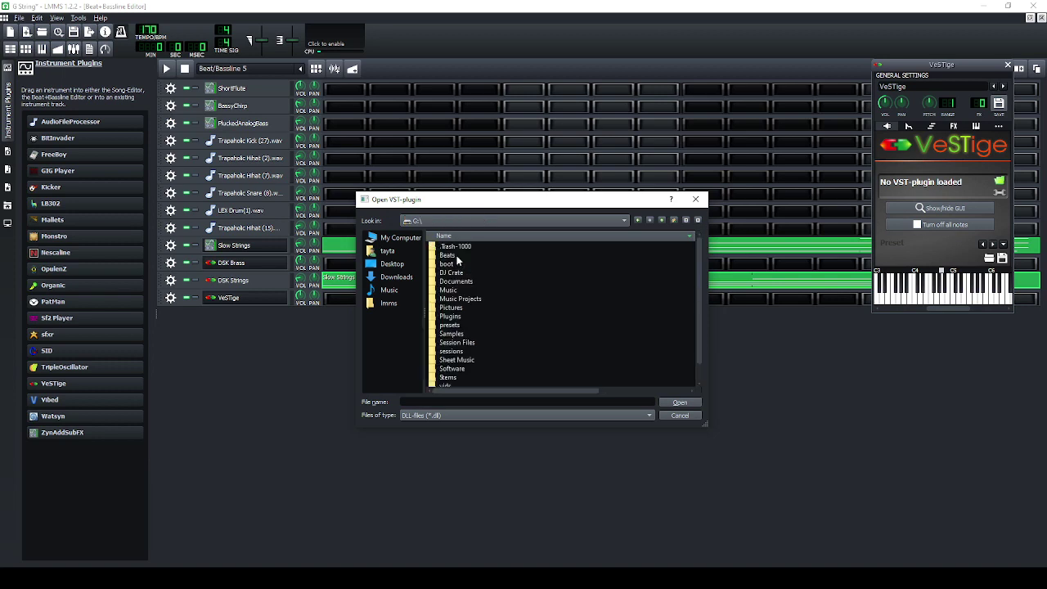
double_click(452, 316)
scroll(478, 282, "down", 2)
scroll(478, 278, "down", 5)
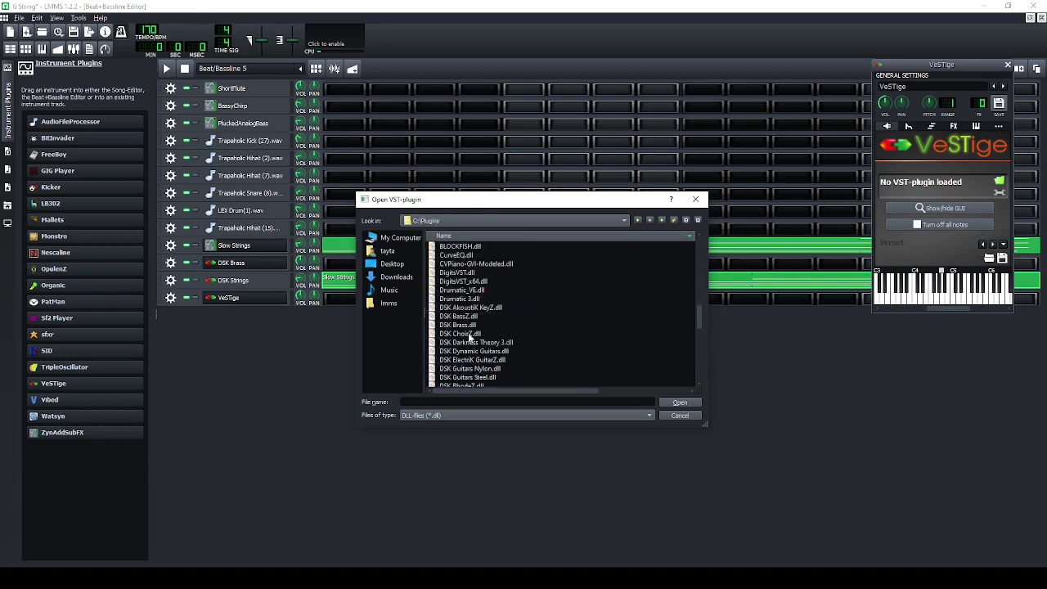
scroll(472, 336, "down", 4)
left_click(475, 299)
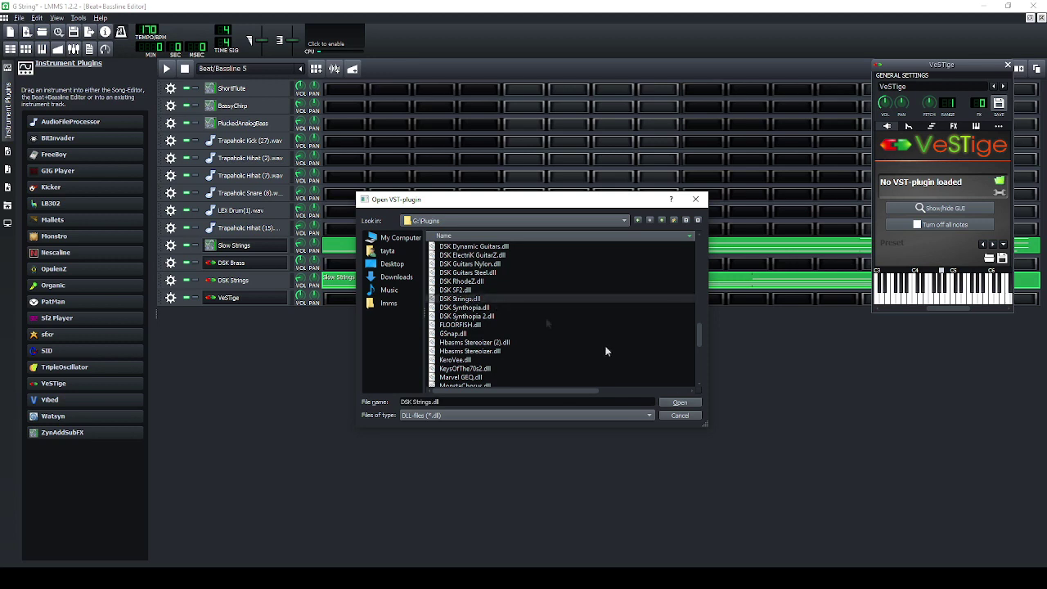
left_click(677, 402)
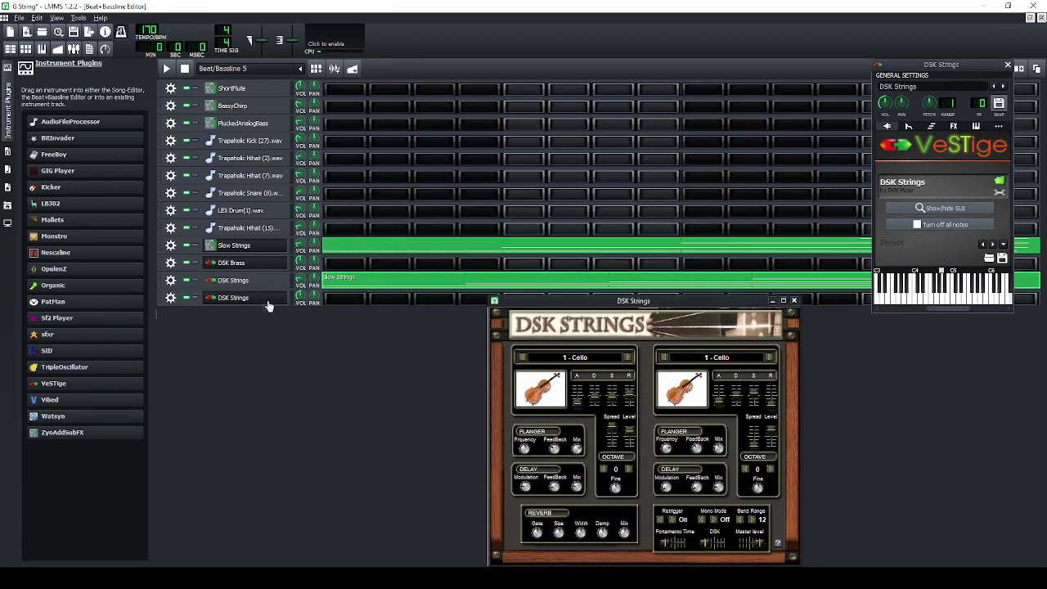
left_click(170, 297)
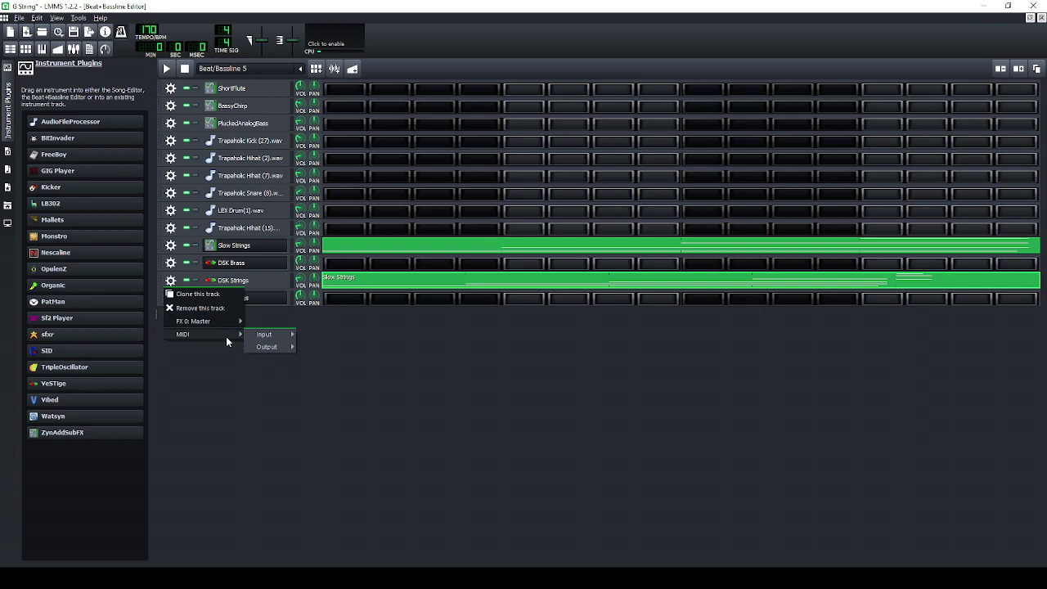
left_click(242, 311)
left_click(179, 302)
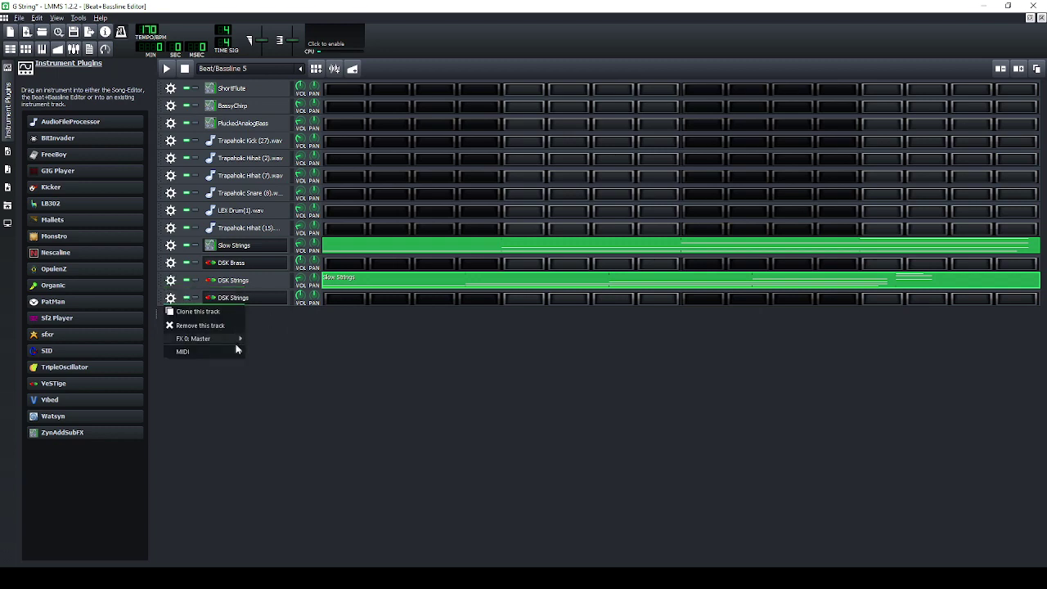
left_click(309, 350)
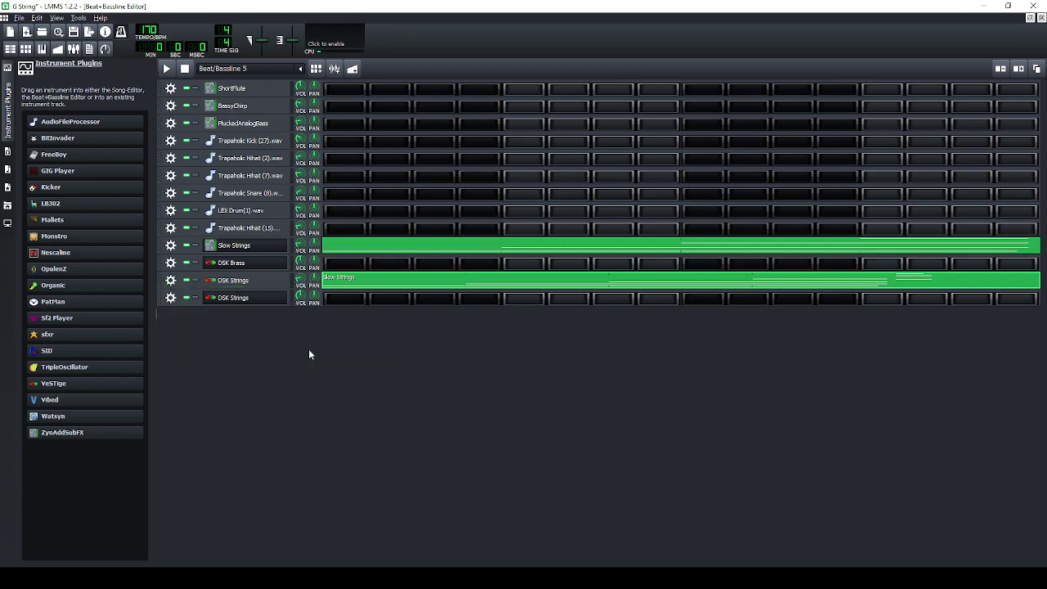
Set both sound slots of the new DSK Strings instrument to 22 - FX Glissando.
left_click(217, 301)
left_click(962, 209)
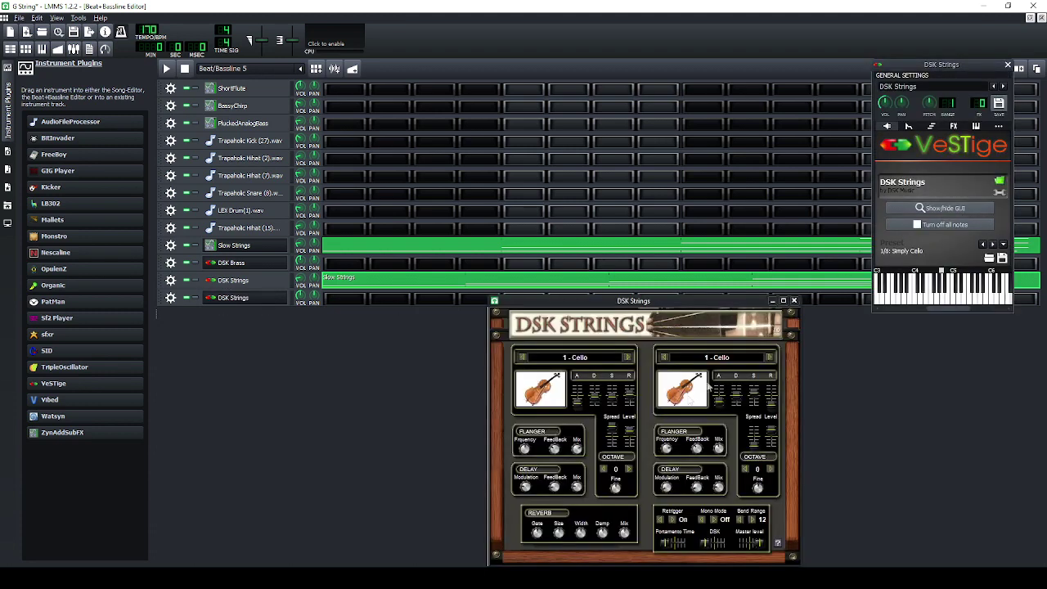
left_click(627, 357)
left_click(606, 363)
scroll(572, 392, "down", 5)
left_click(572, 409)
left_click(739, 359)
scroll(712, 388, "down", 5)
left_click(703, 409)
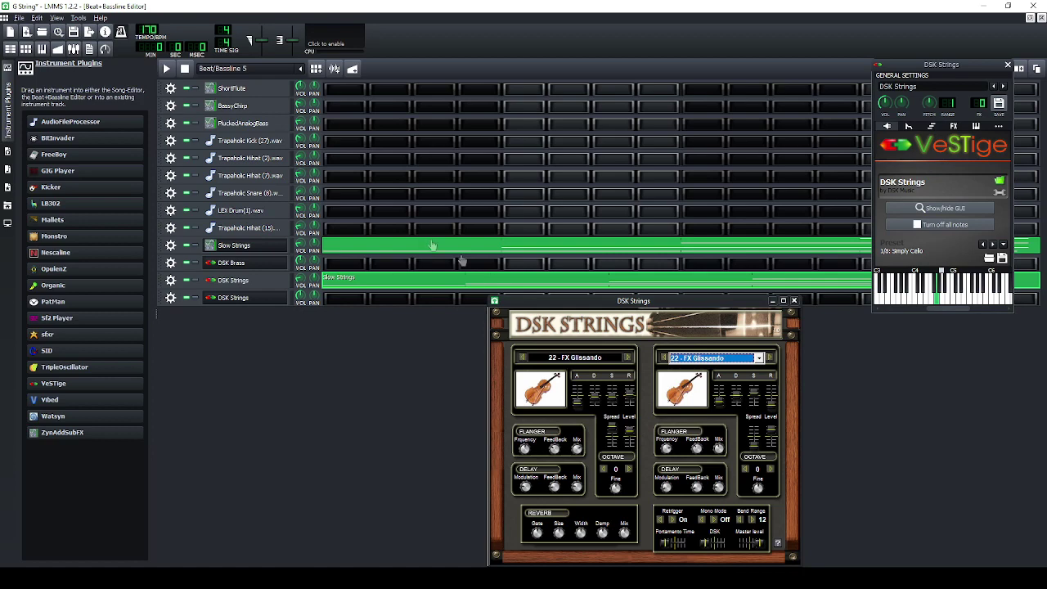
Play Beat/Bassline 5, then record a short note and a one-bar note at bar 4 in the new DSK Strings pattern.
left_click(166, 68)
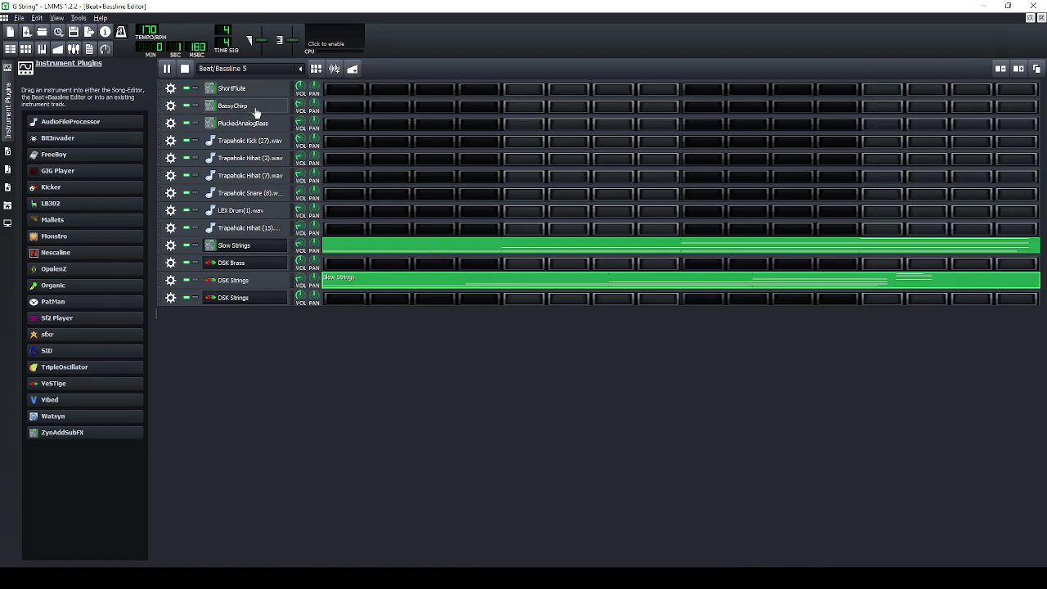
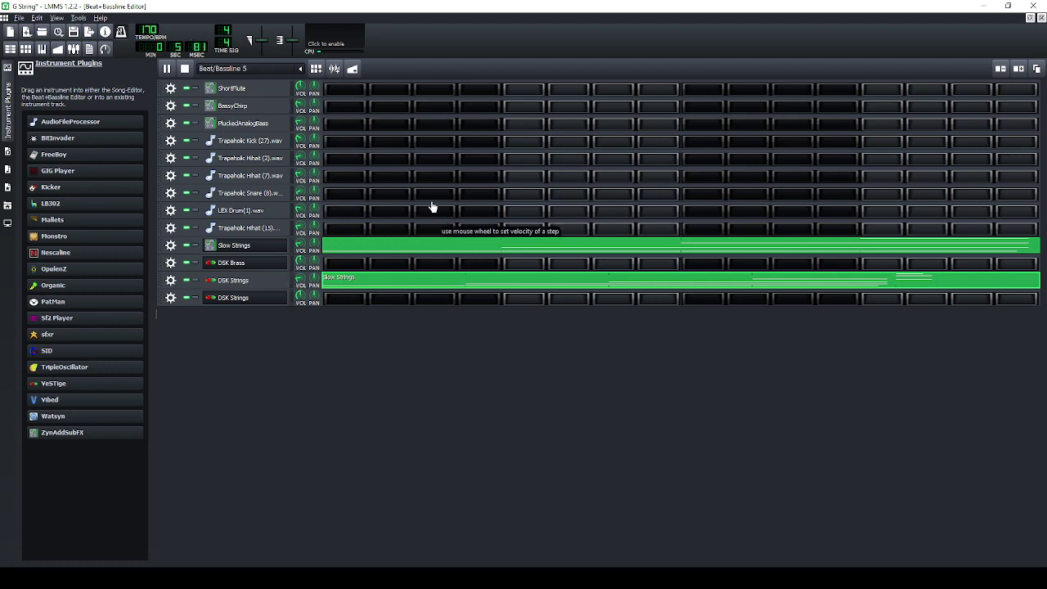
right_click(505, 299)
left_click(523, 306)
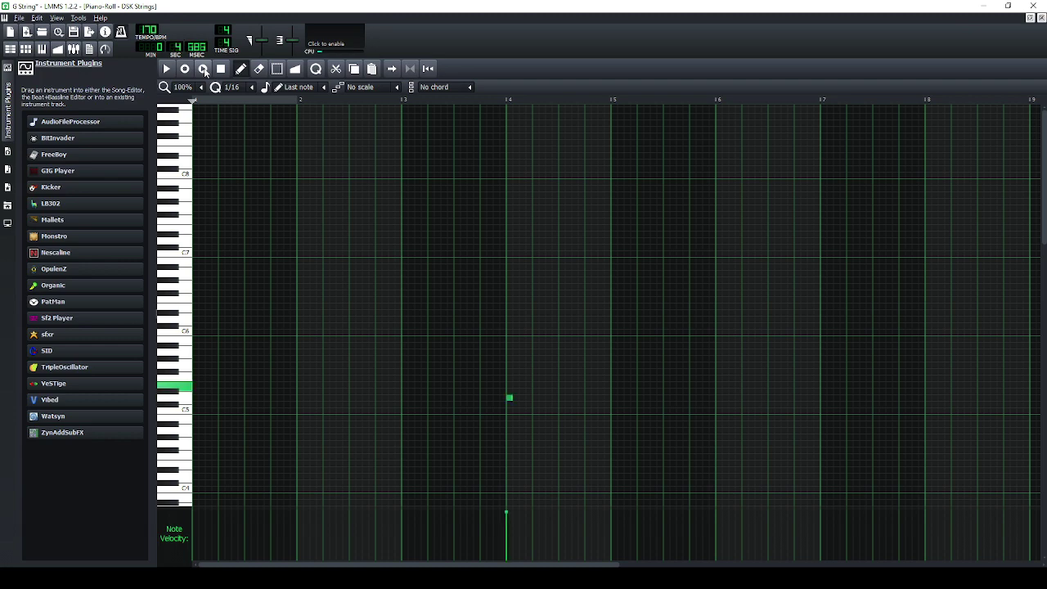
left_click(221, 68)
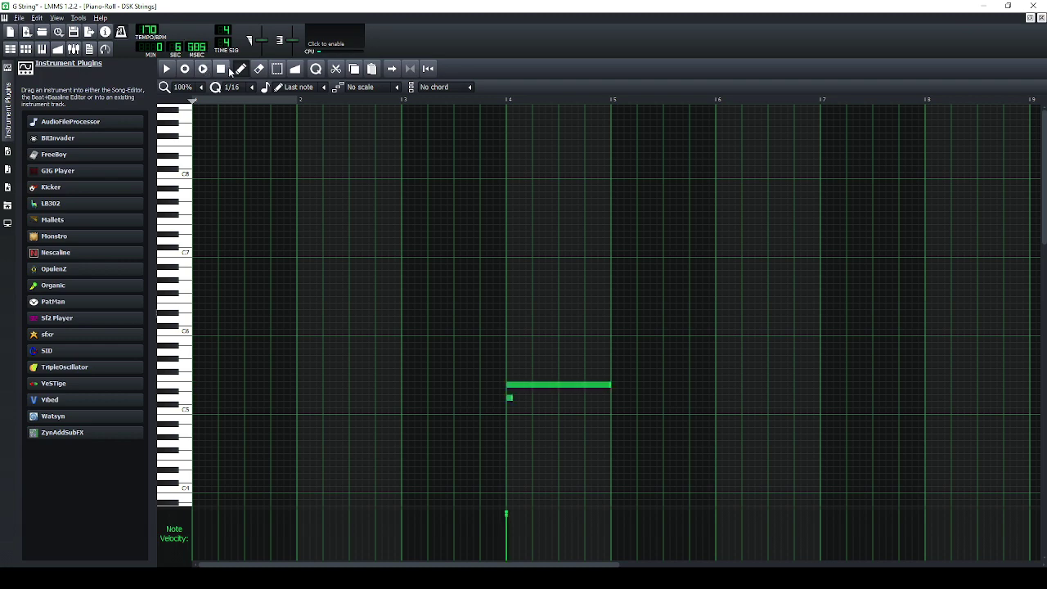
left_click(26, 51)
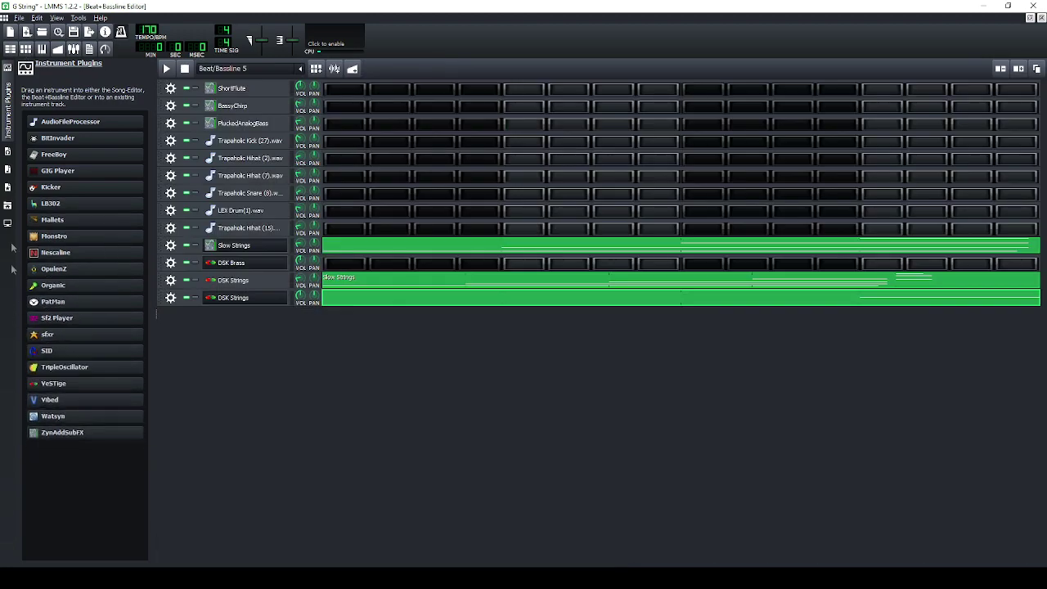
Find Orchestra Hits.sf2 among the samples and add it as a new track below the DSK Strings tracks.
left_click(8, 215)
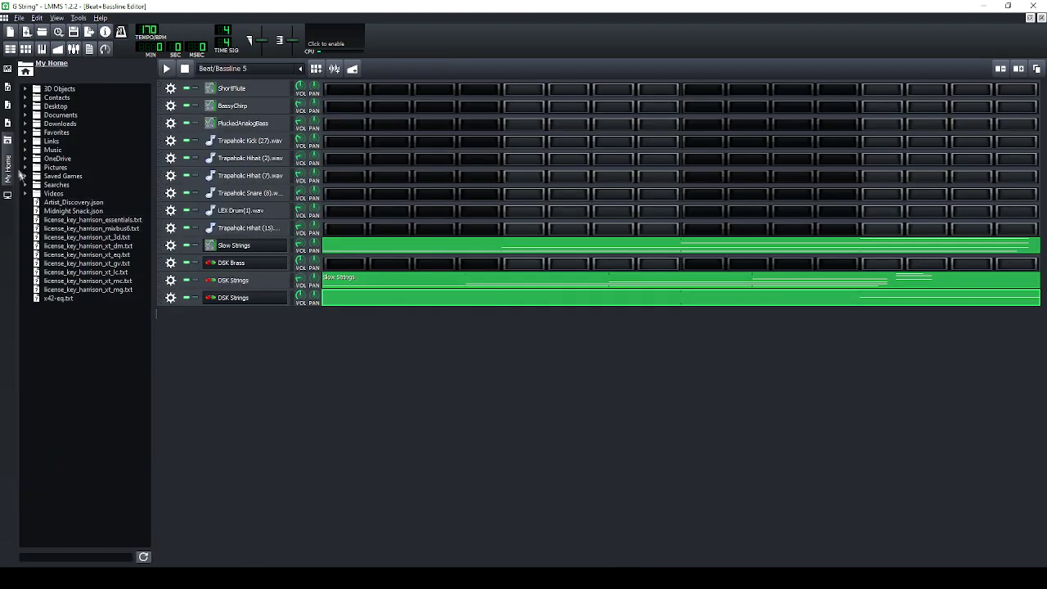
left_click(7, 88)
left_click(7, 88)
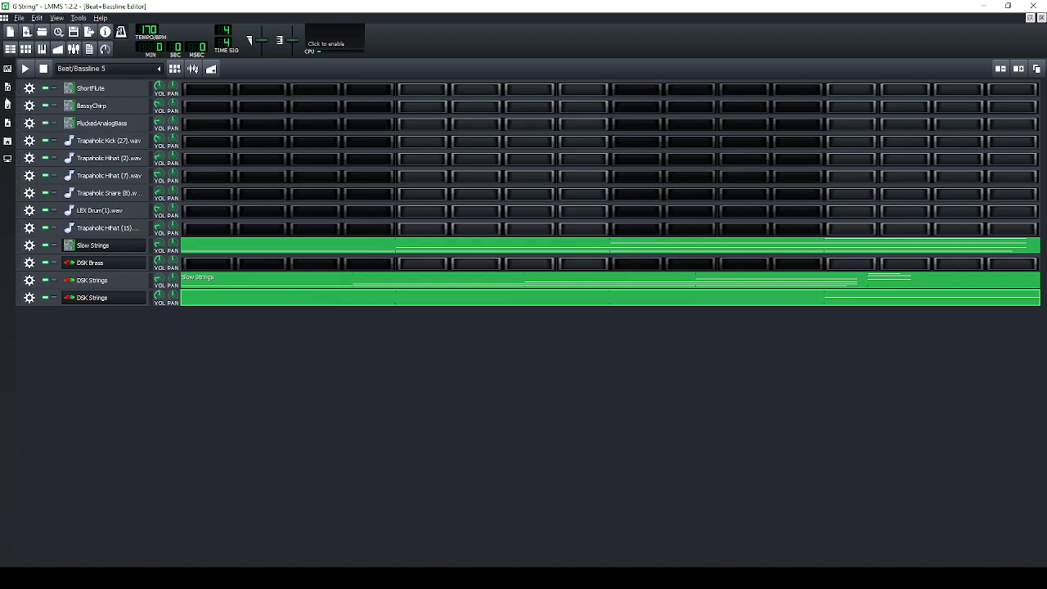
left_click(7, 88)
left_click(7, 105)
scroll(114, 458, "down", 2)
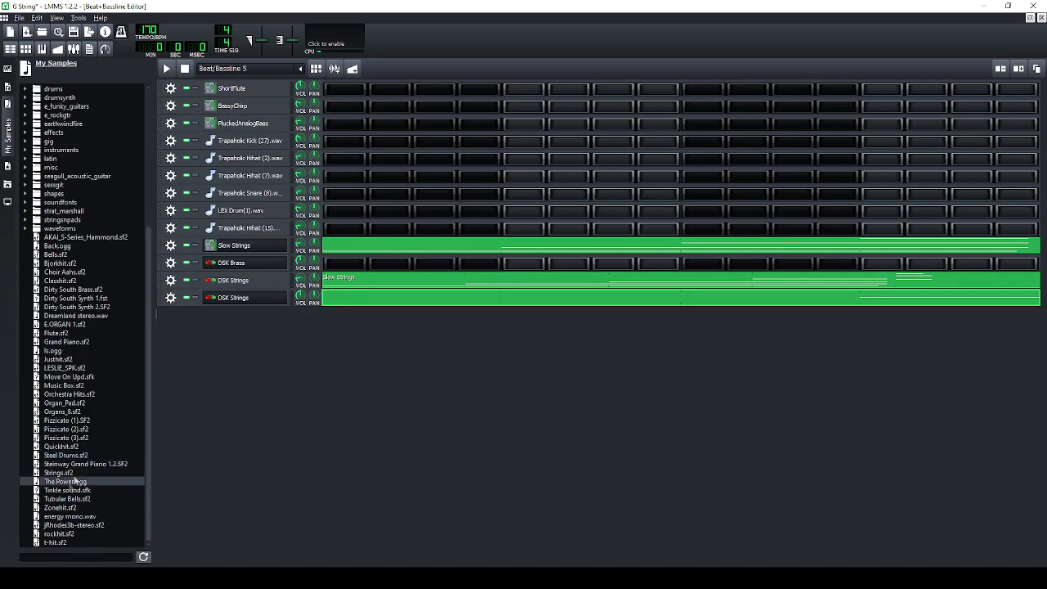
left_click(65, 446)
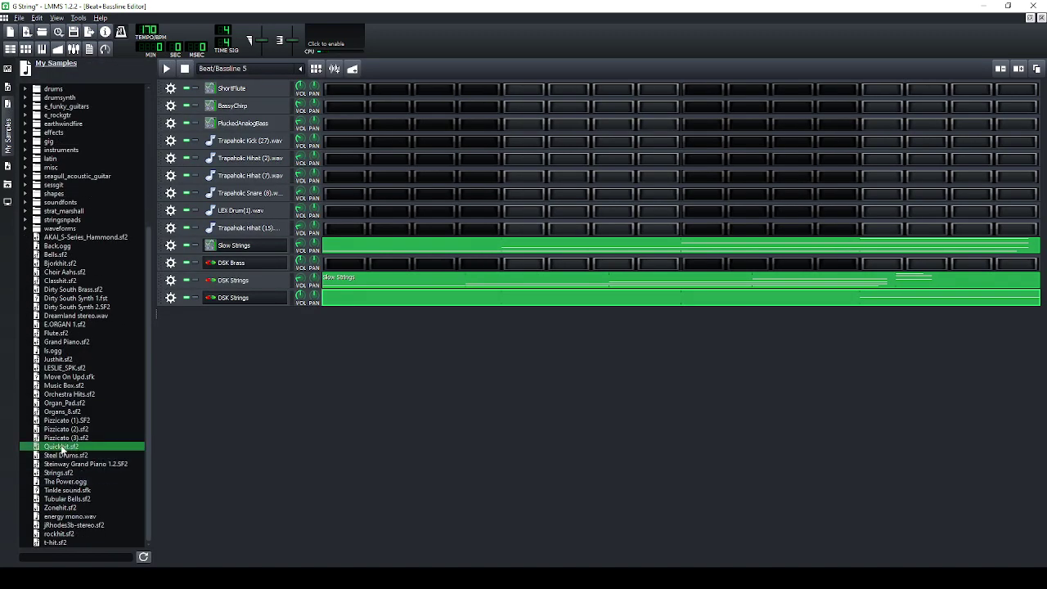
left_click(72, 394)
left_click_drag(226, 396, 246, 360)
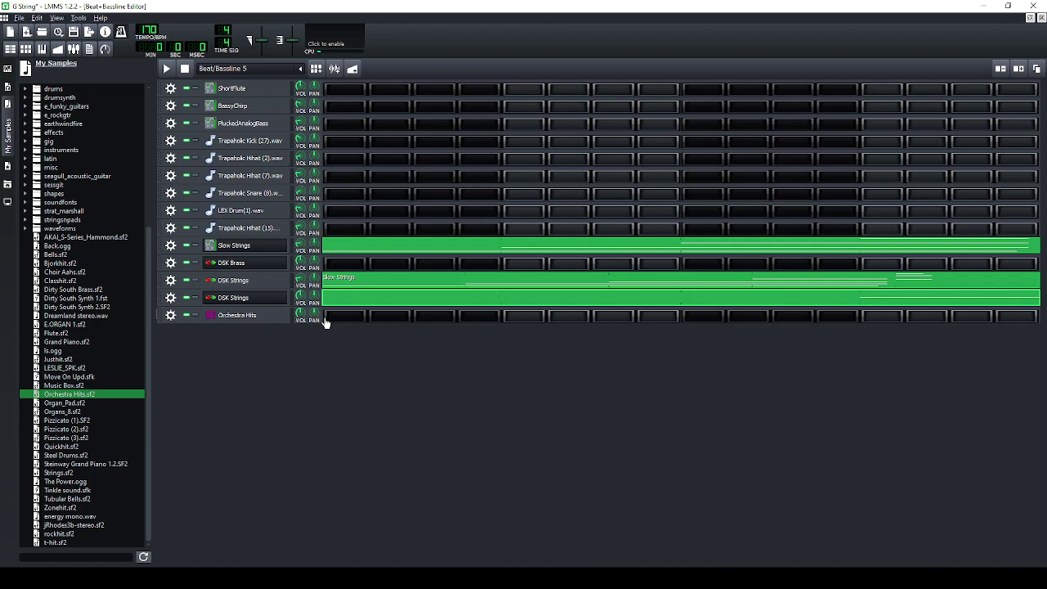
Set the Orchestra Hits soundfont to bank 0, patch 55, Orchestra Hit.
left_click(247, 317)
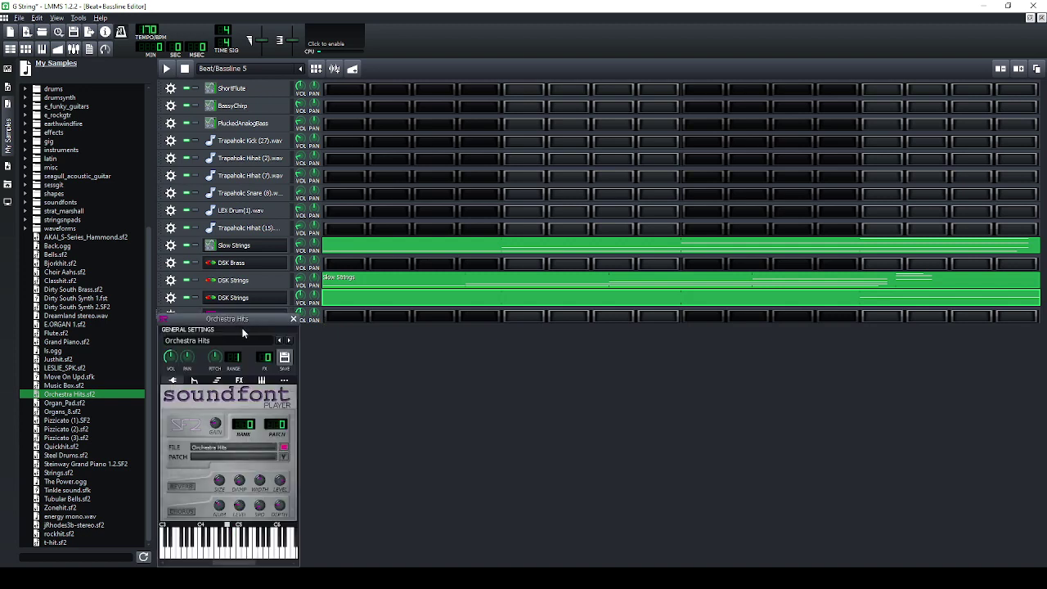
left_click(283, 456)
left_click(500, 211)
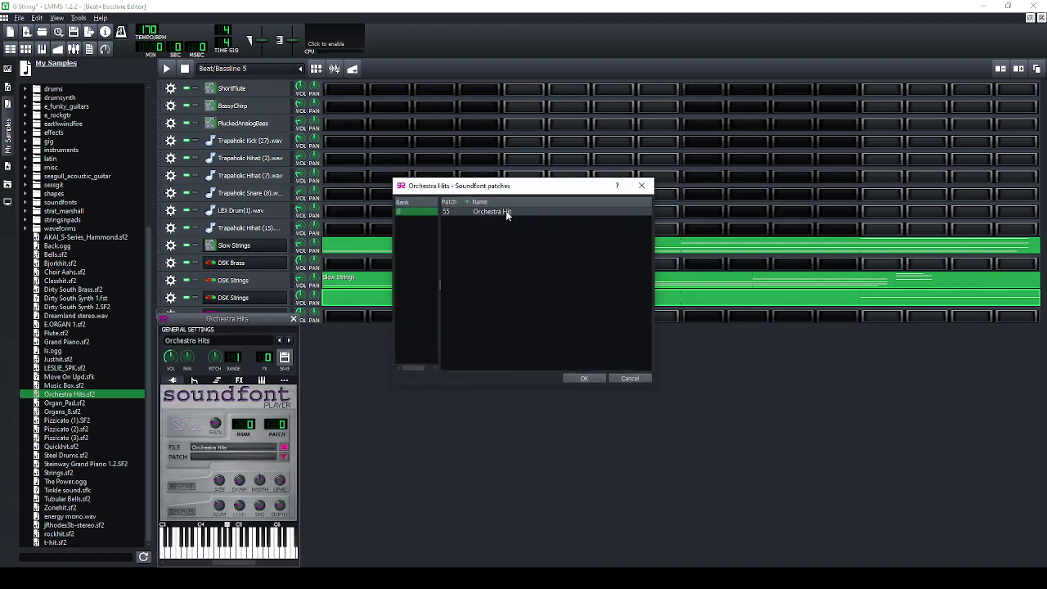
left_click(584, 378)
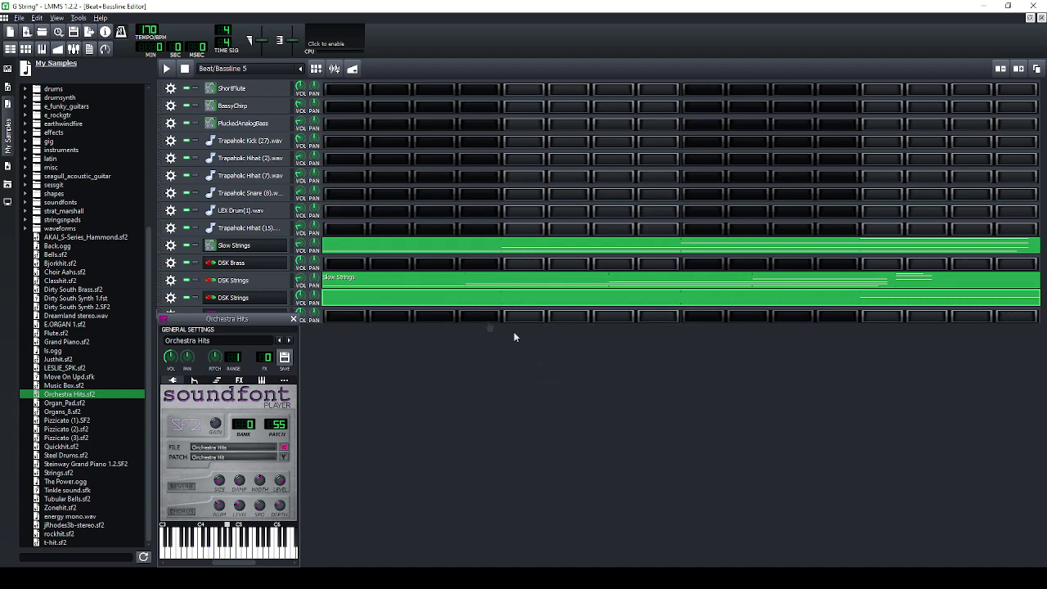
Record a note at the start of bar 5 in the Orchestra Hits pattern, lengthen it to one beat and add higher pitches above it.
right_click(397, 317)
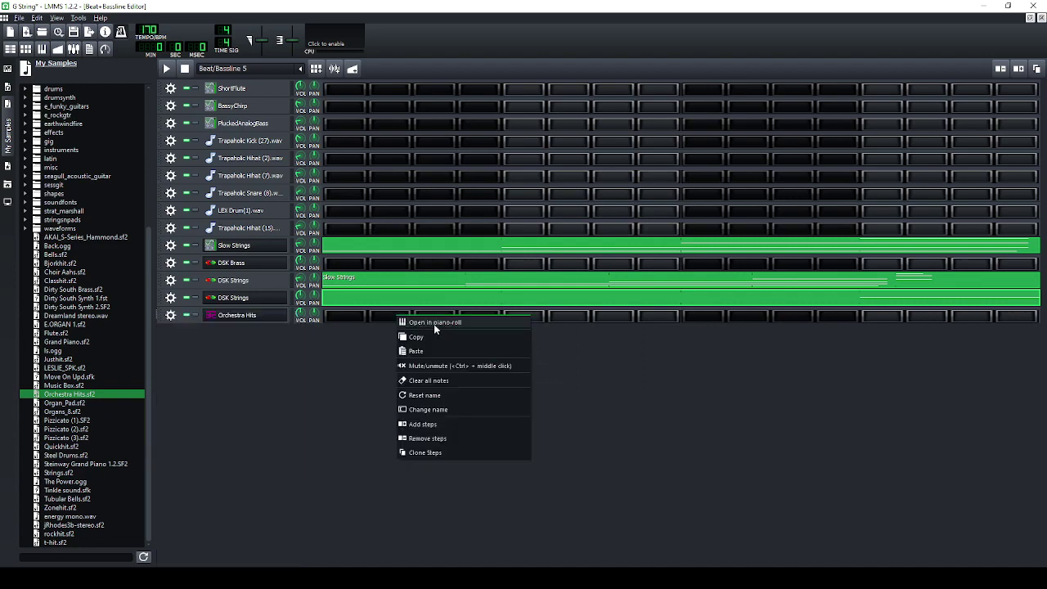
left_click(425, 325)
left_click(192, 70)
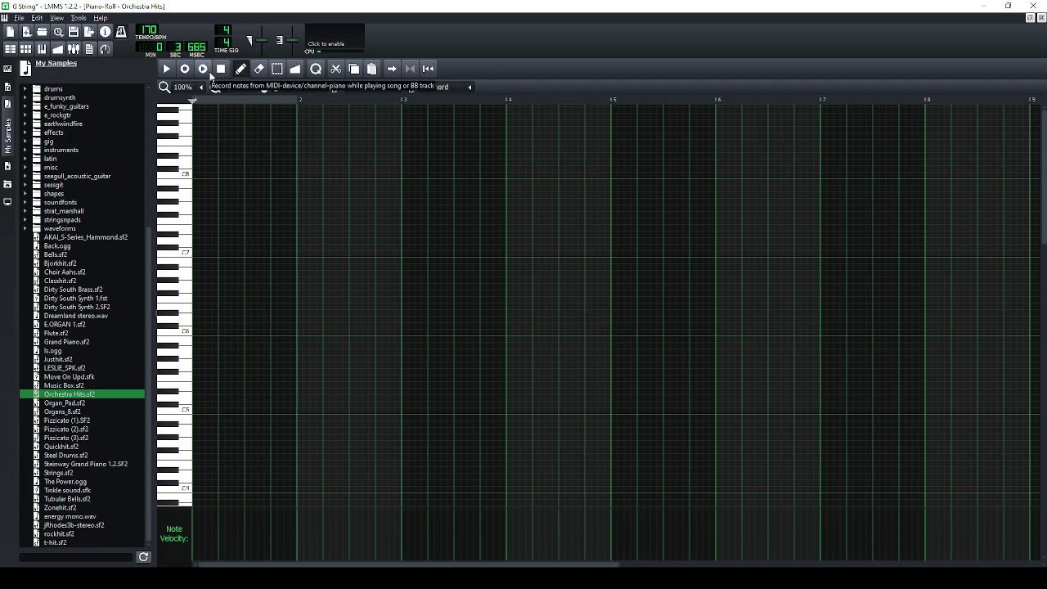
key("e")
left_click_drag(618, 385, 627, 386)
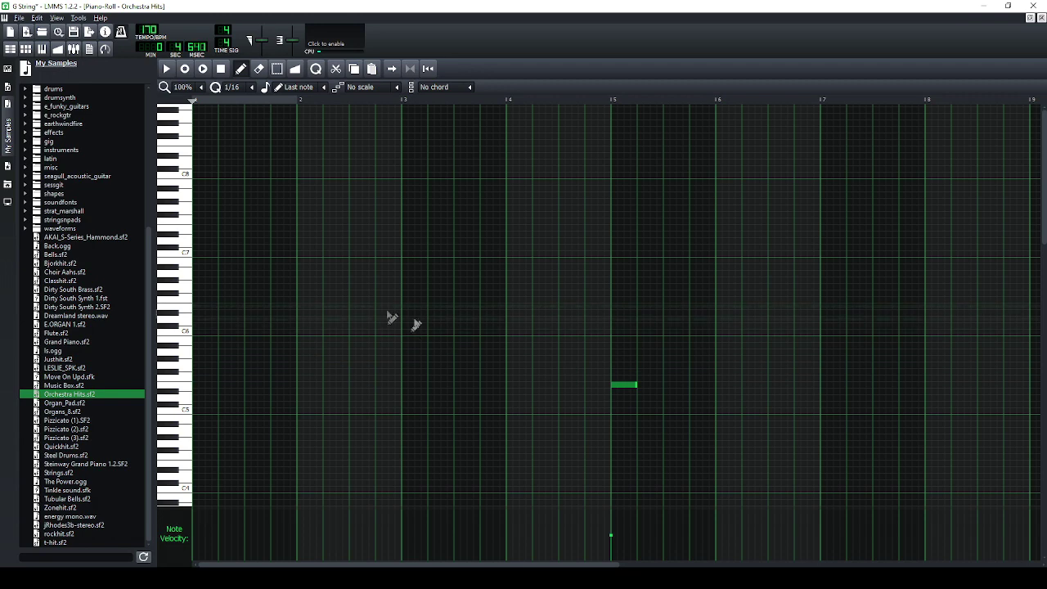
left_click(622, 313)
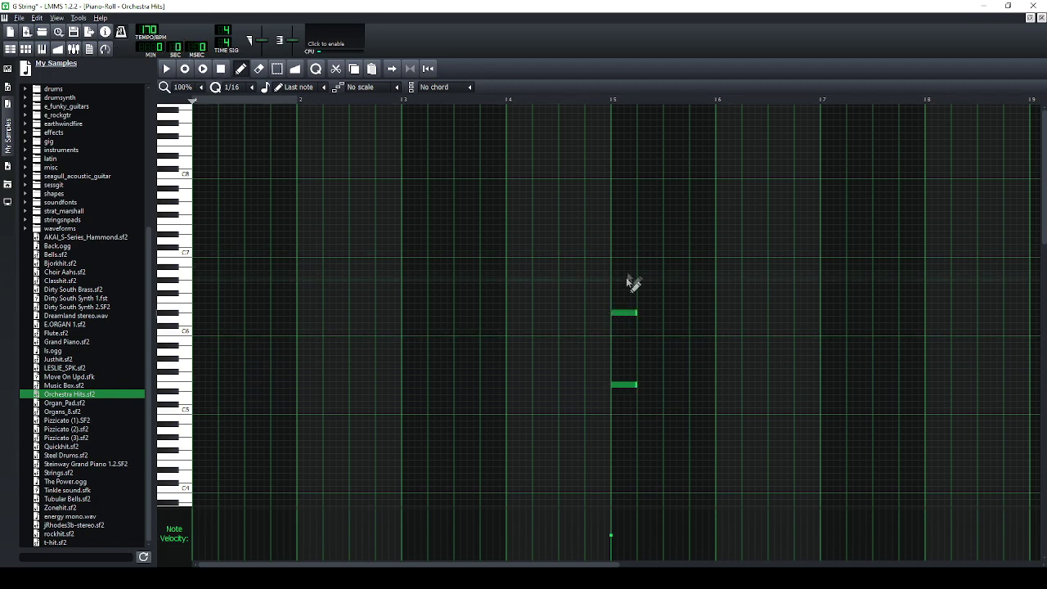
left_click(622, 311)
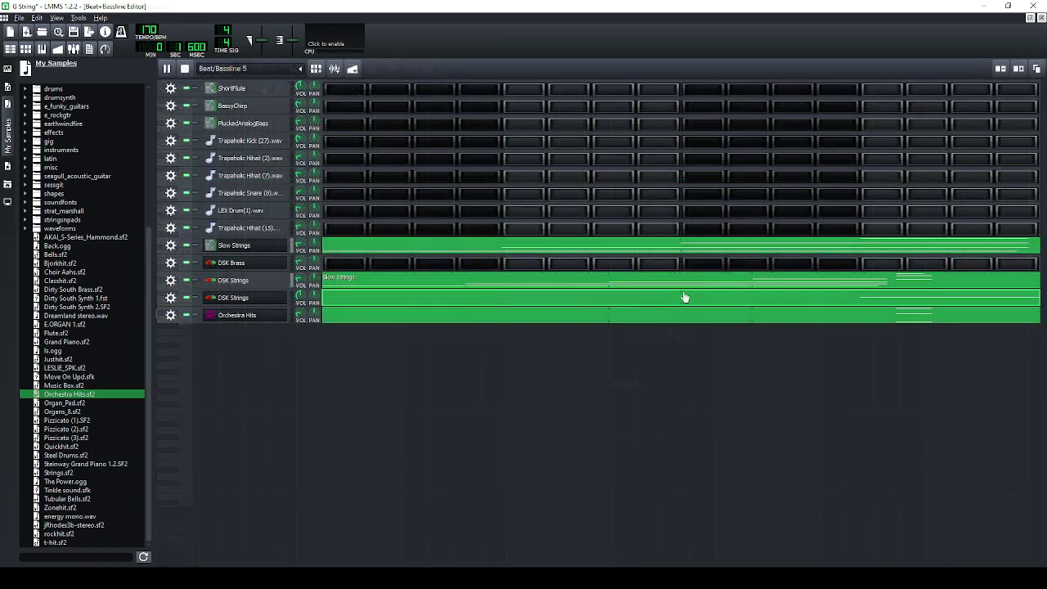
Check the Orchestra Hits instrument settings and lower the newest DSK Strings track's volume to 37.6%.
double_click(267, 316)
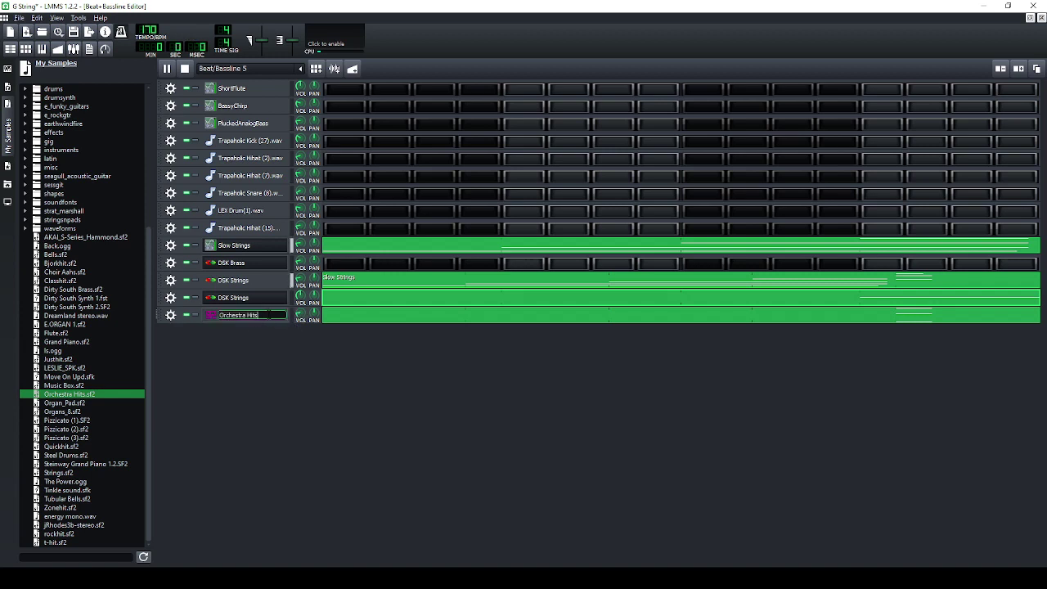
left_click(204, 317)
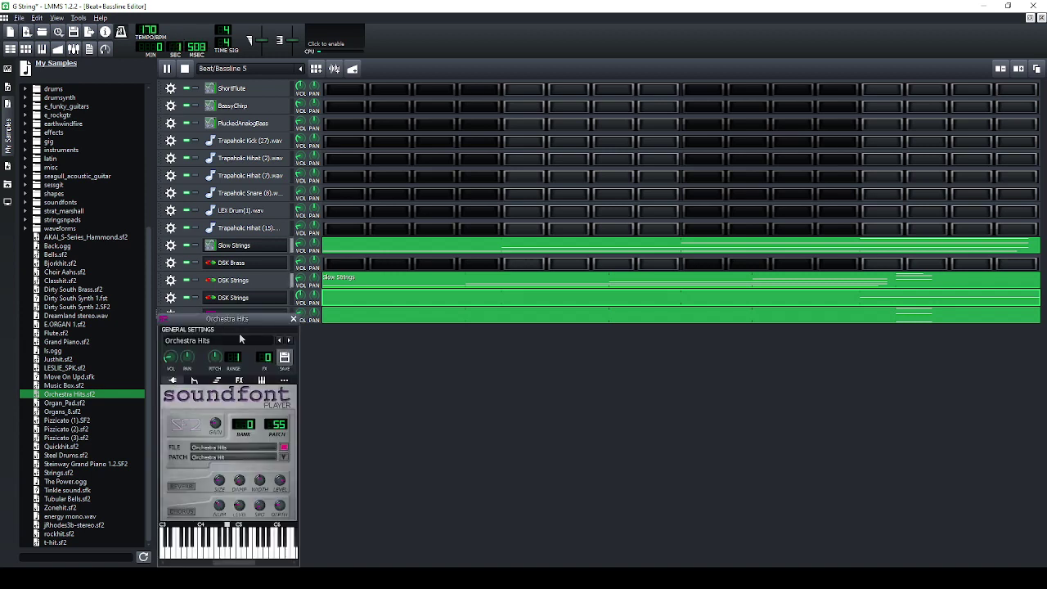
left_click(294, 319)
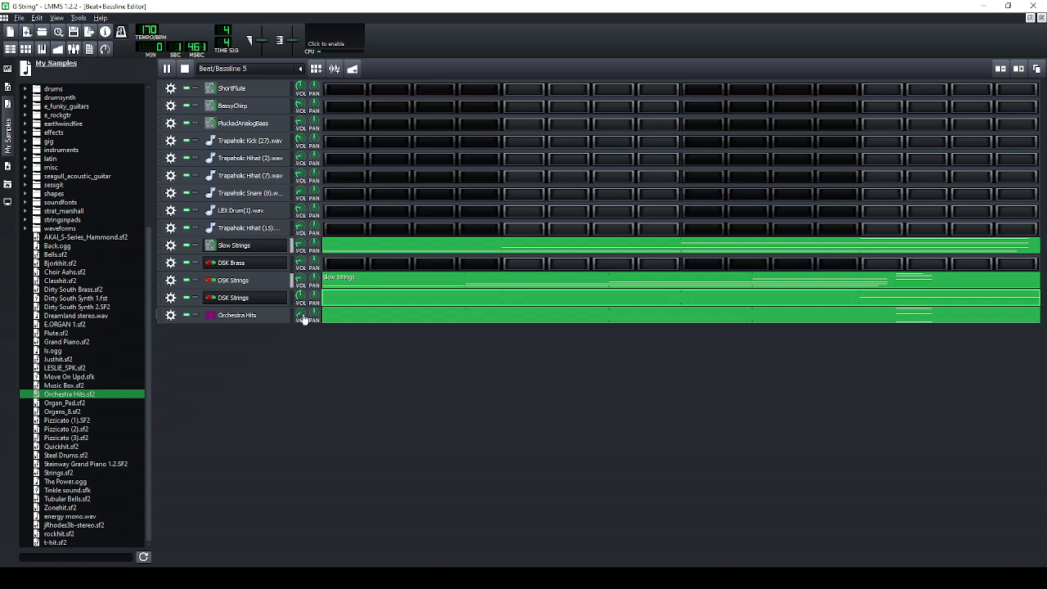
left_click_drag(299, 296, 295, 348)
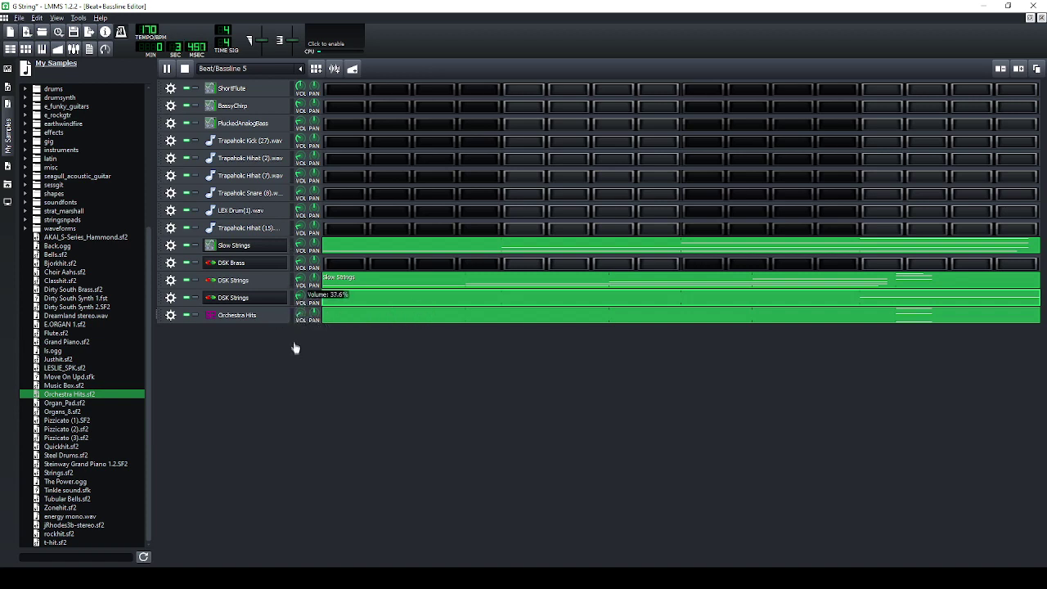
Open the DSK Brass pattern of Beat/Bassline 5 and erase its notes at the start of bar 4.
key("F7")
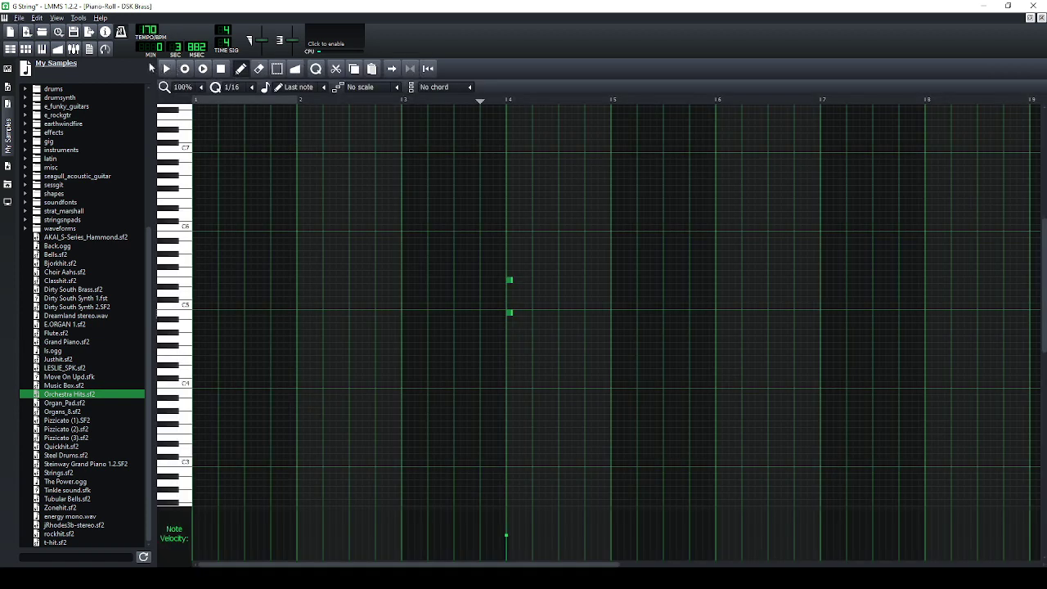
left_click(11, 48)
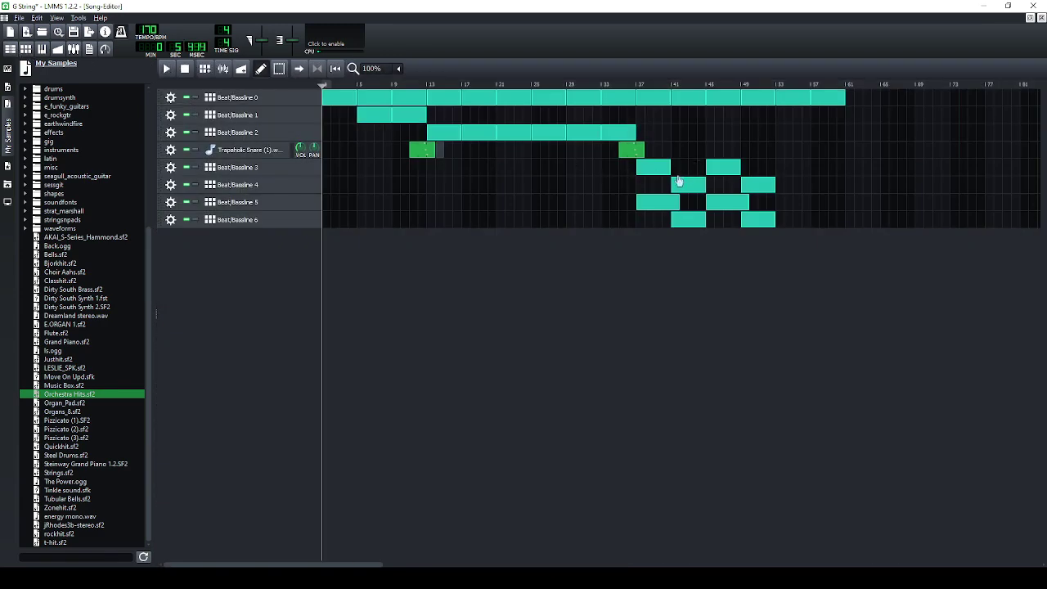
double_click(672, 202)
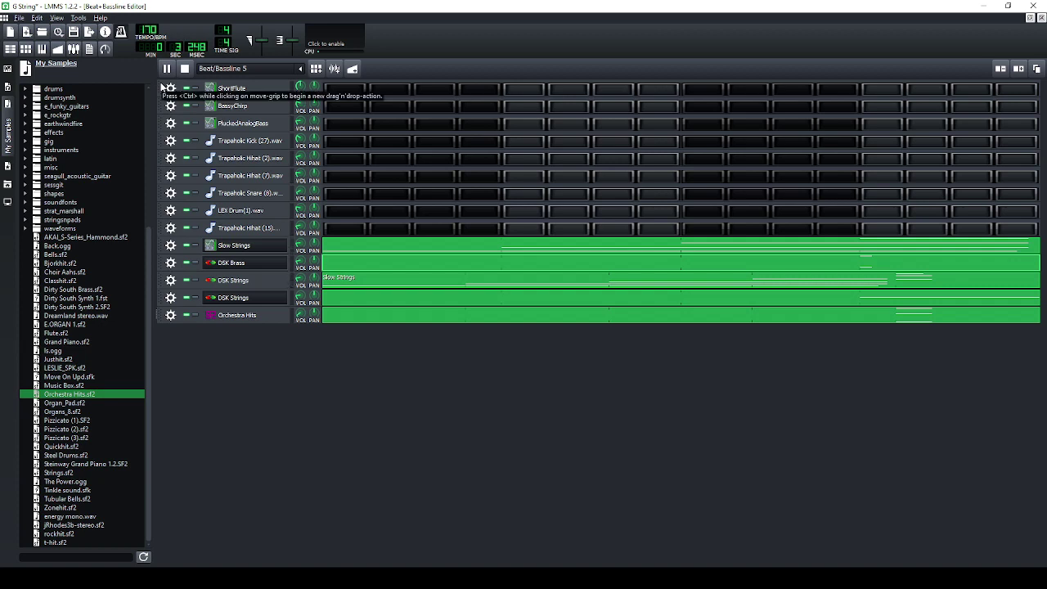
double_click(605, 268)
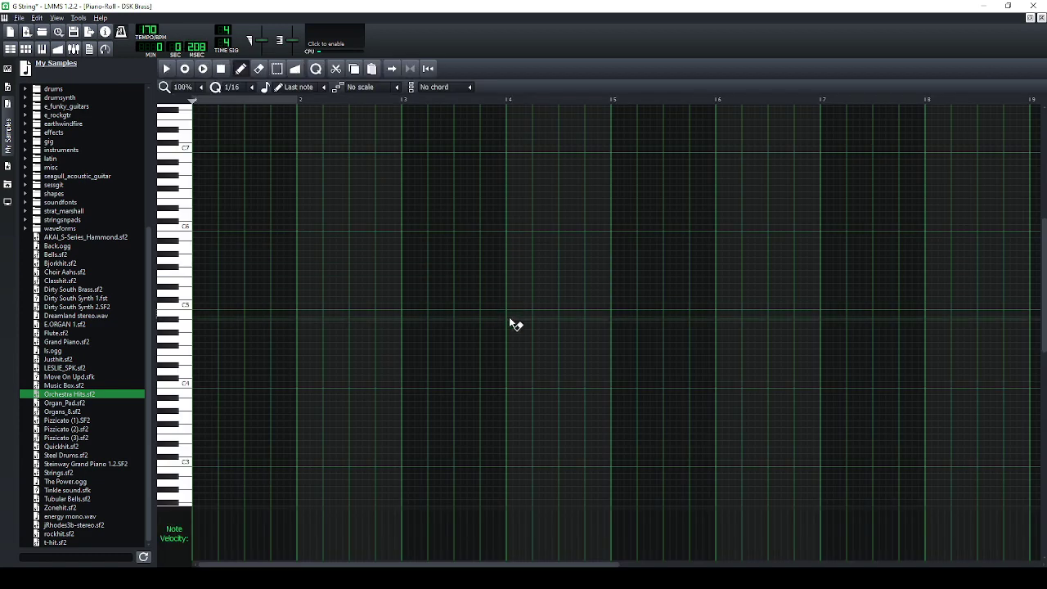
Play the whole song from the start and save the project.
left_click(9, 48)
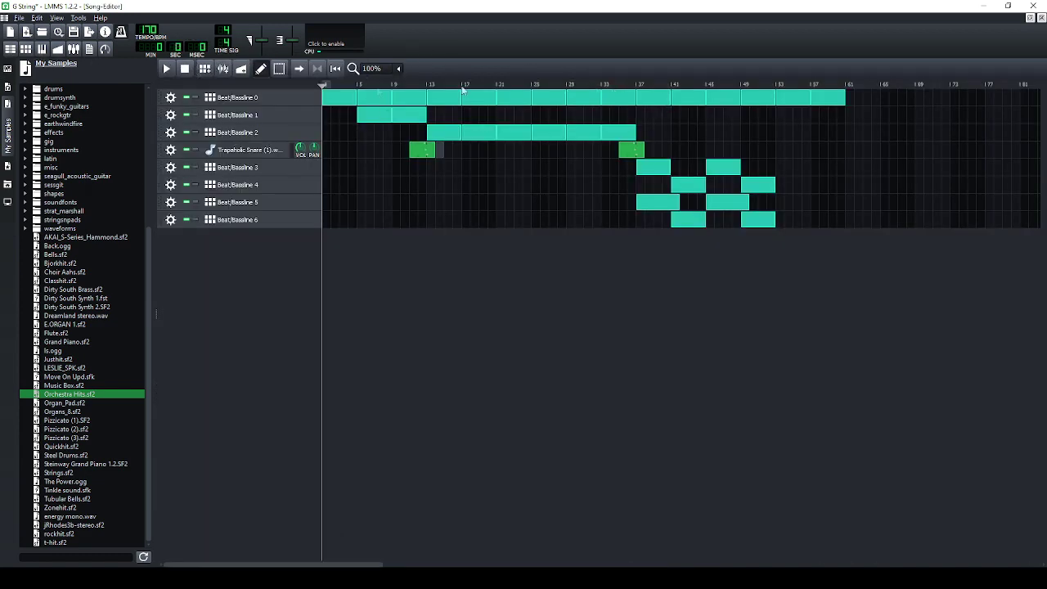
left_click(166, 69)
left_click(18, 17)
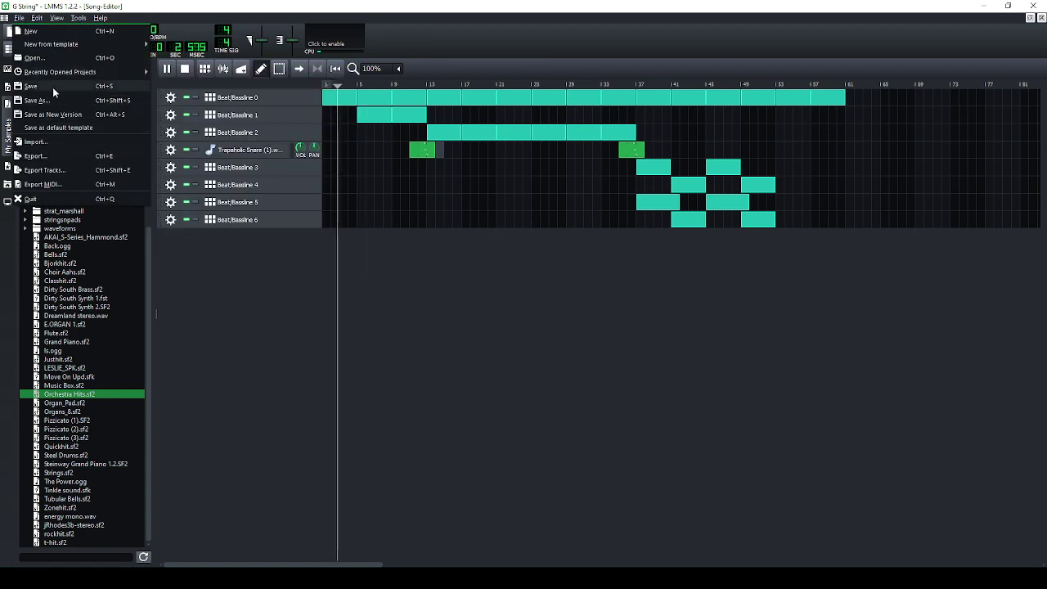
left_click(53, 87)
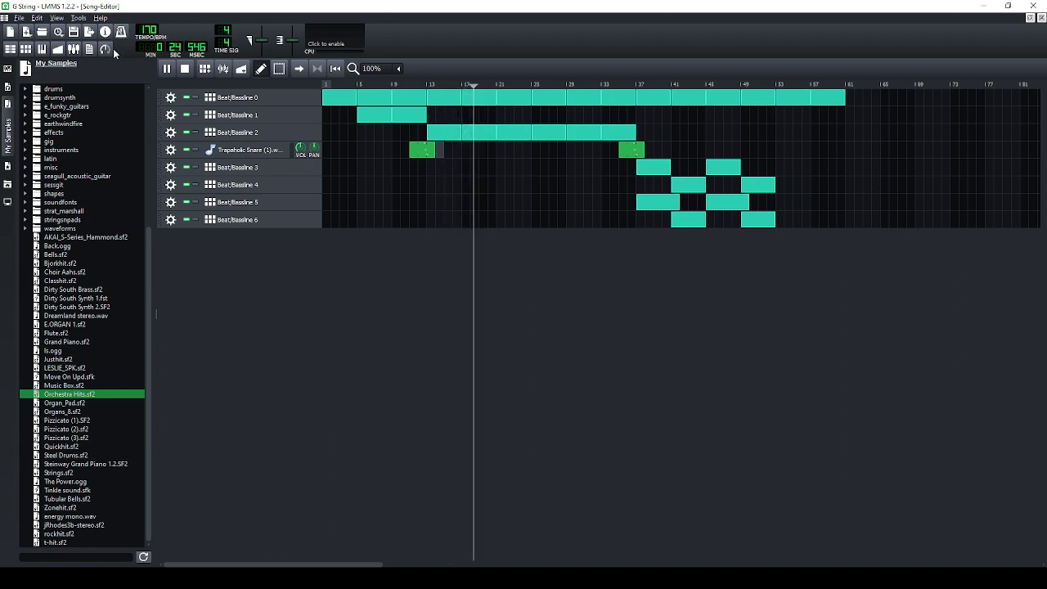
Review the tracks of Beat/Bassline 2 and Beat/Bassline 0 during playback.
double_click(468, 136)
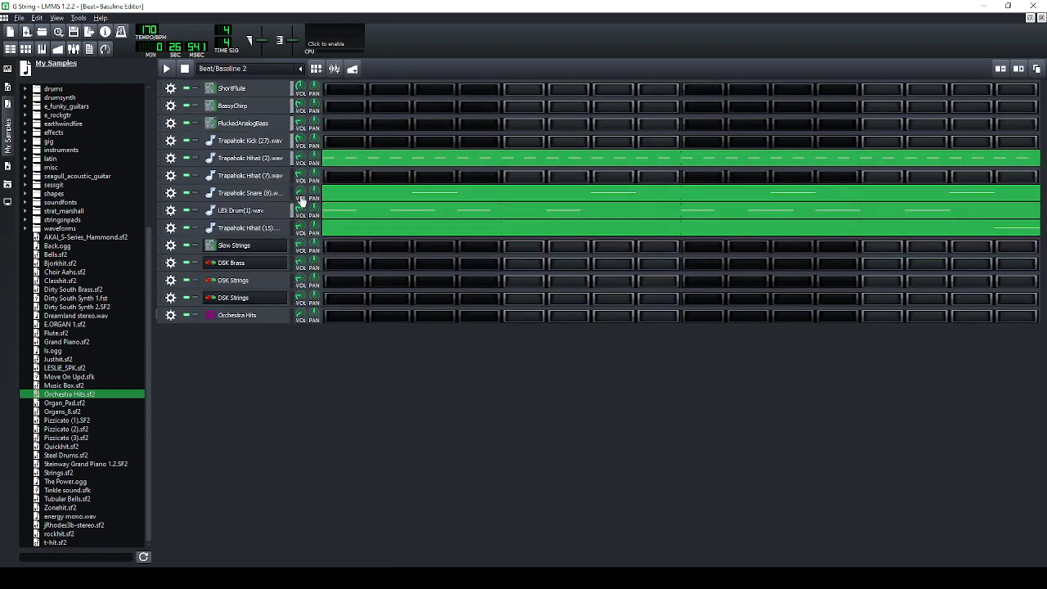
scroll(239, 70, "up", 2)
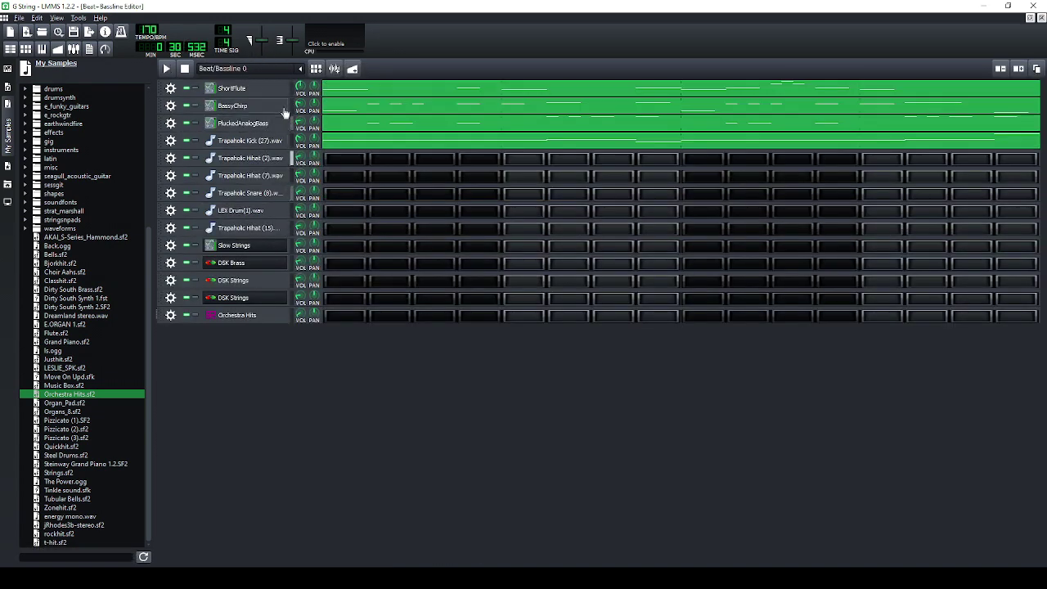
left_click(196, 106)
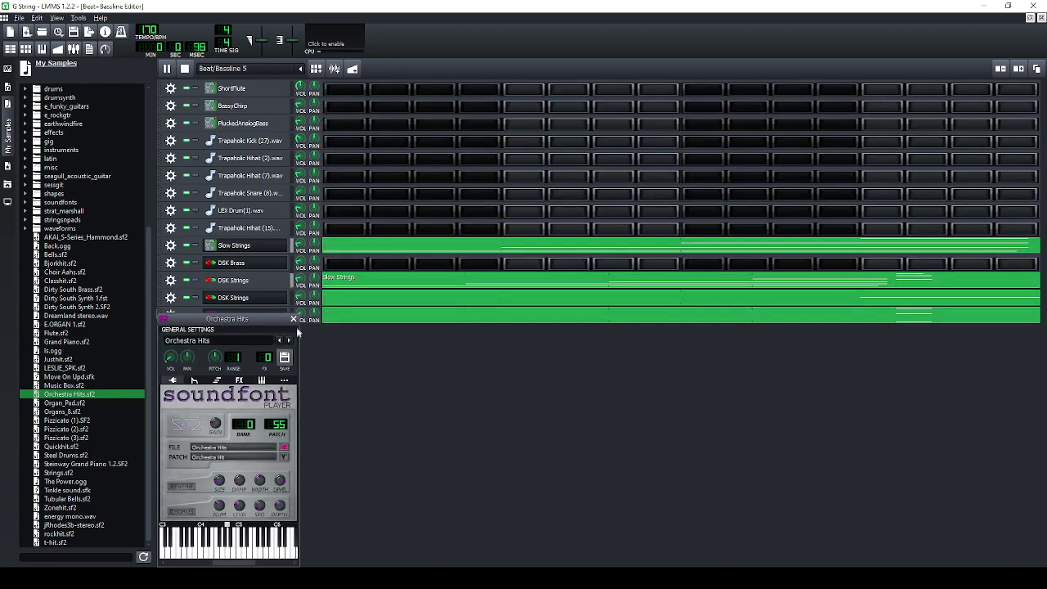
Add one-beat E4, E3 and E2 notes at the start of bar 5 in Beat/Bassline 5's Orchestra Hits pattern.
left_click(293, 318)
double_click(357, 314)
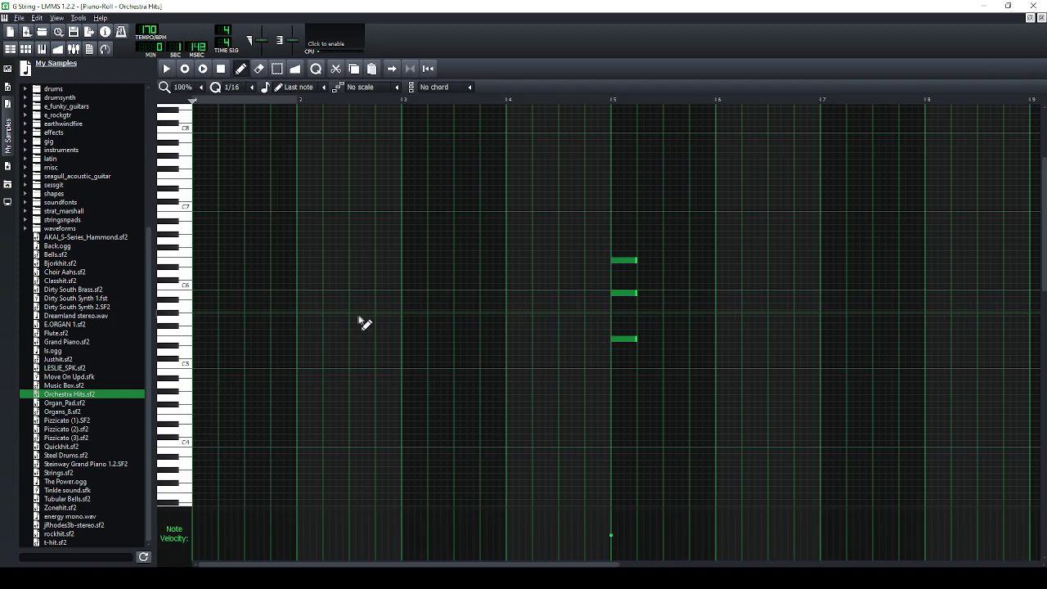
left_click(624, 262)
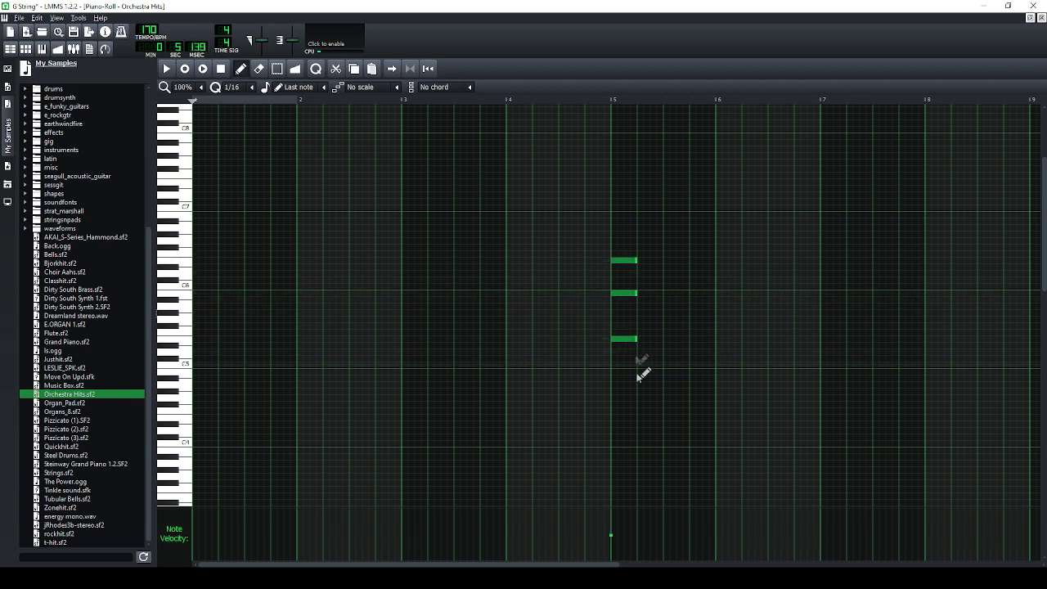
left_click(614, 420)
scroll(532, 450, "down", 3)
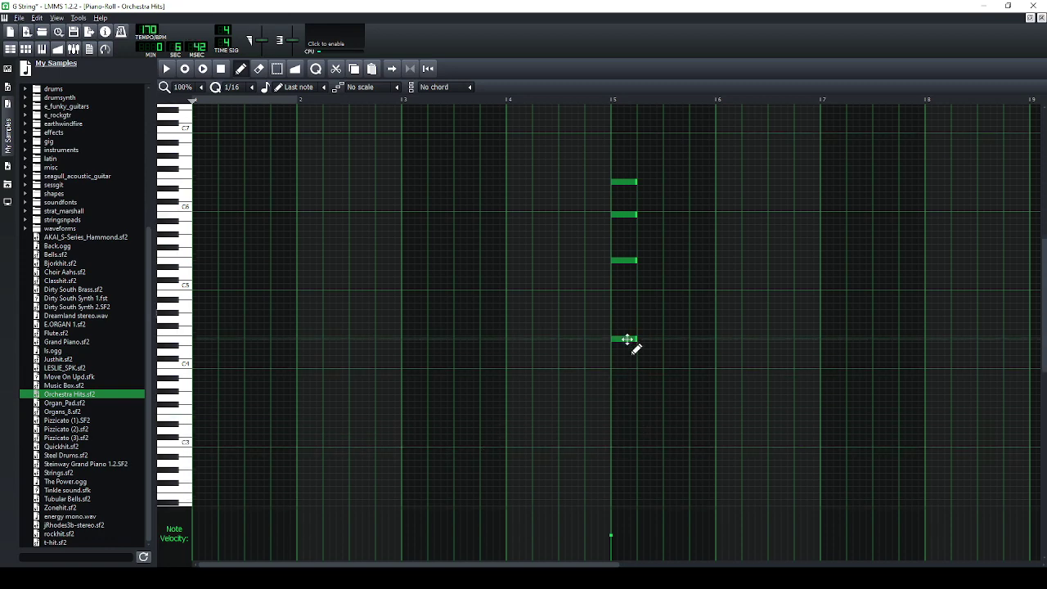
left_click(615, 418)
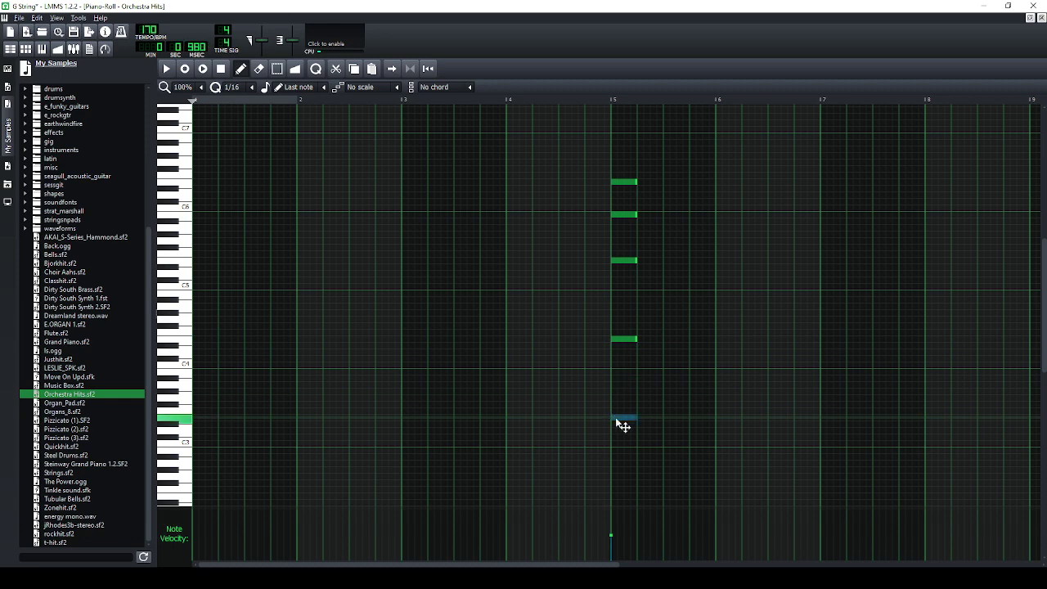
scroll(623, 426, "down", 4)
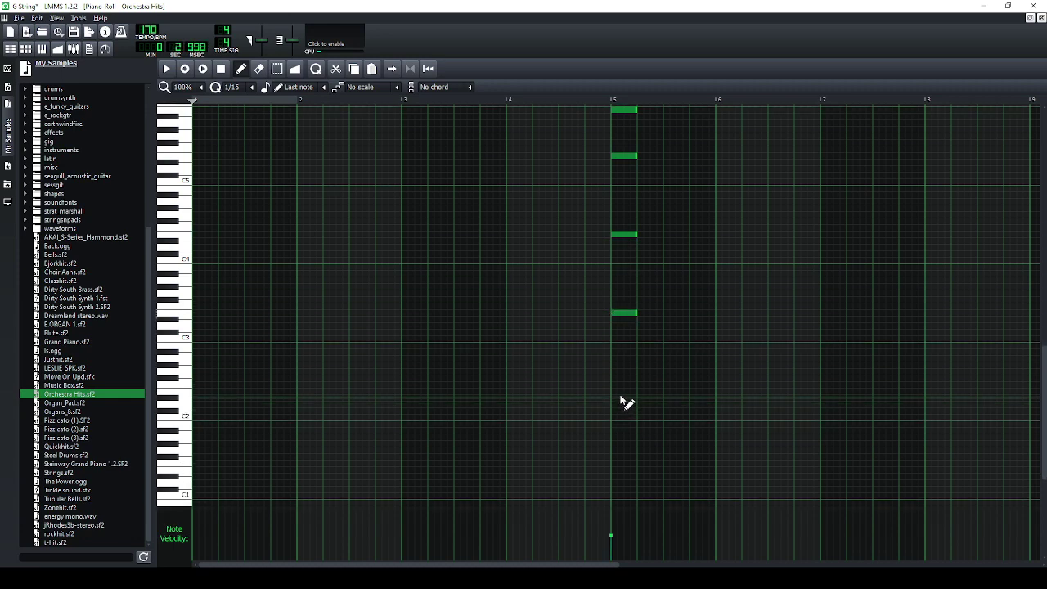
left_click(619, 391)
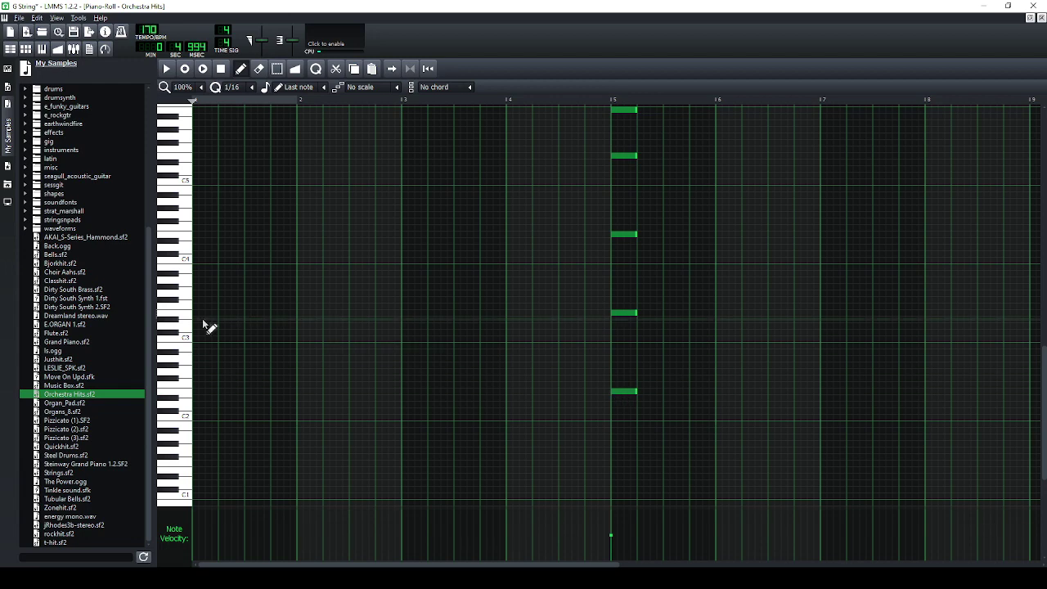
Add one-beat B4, B3, B2 and B1 notes to the Orchestra Hits chord at the start of bar 5.
scroll(509, 276, "up", 3)
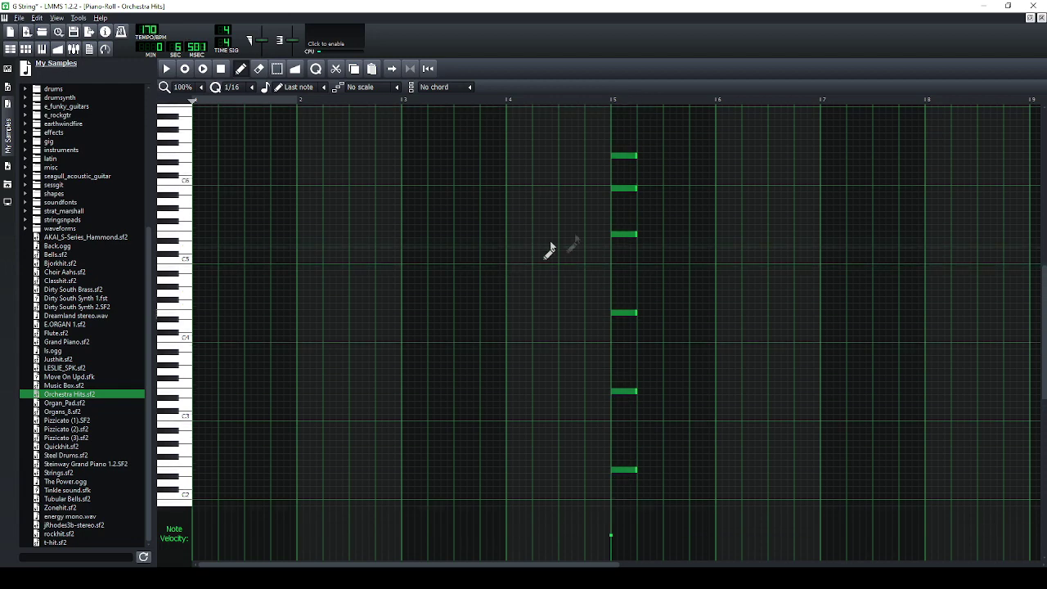
left_click(620, 190)
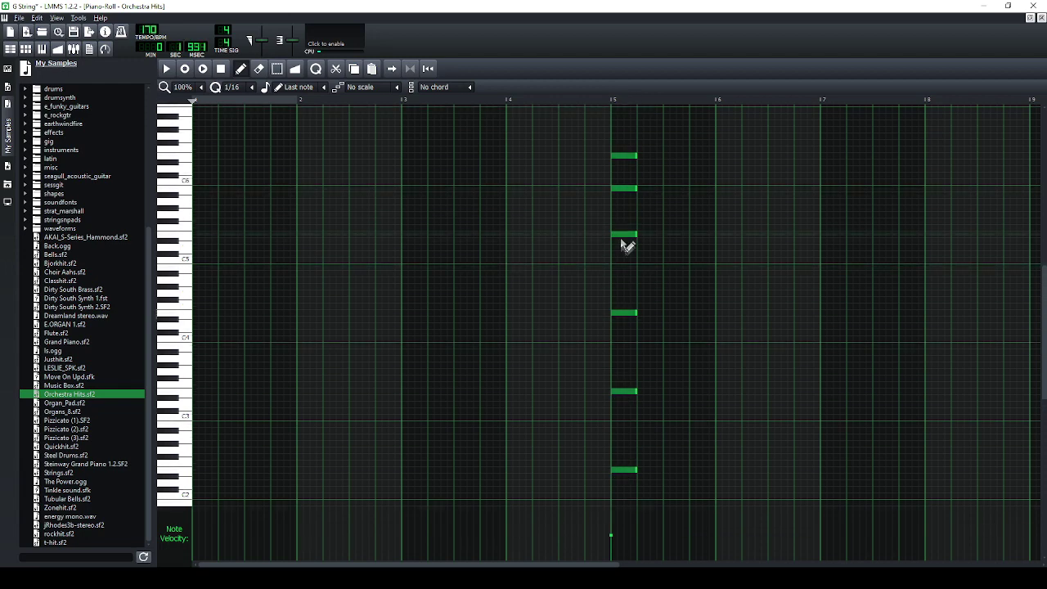
left_click(617, 268)
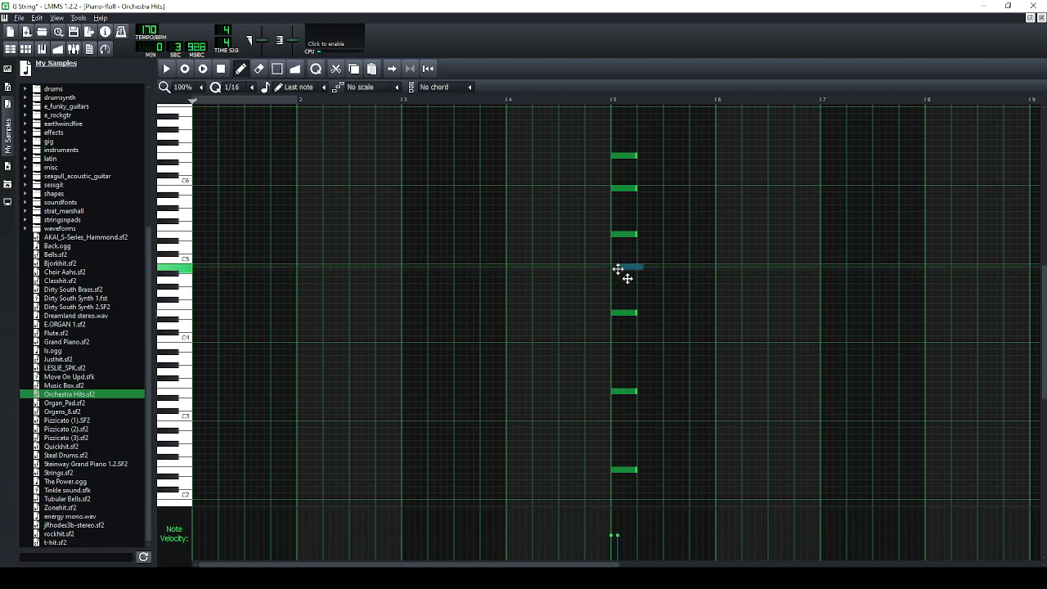
left_click(616, 346)
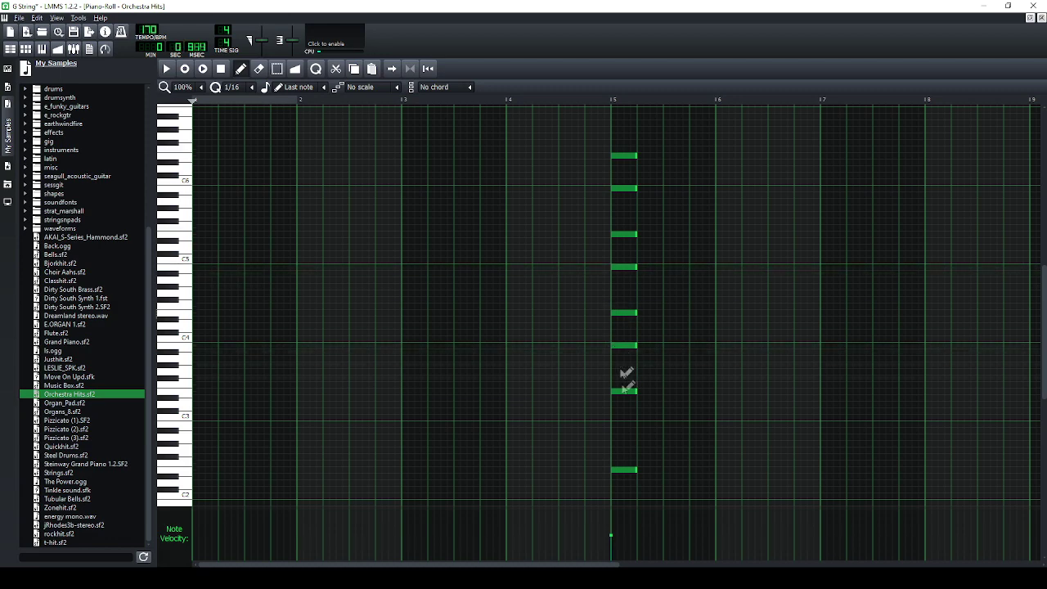
left_click(617, 425)
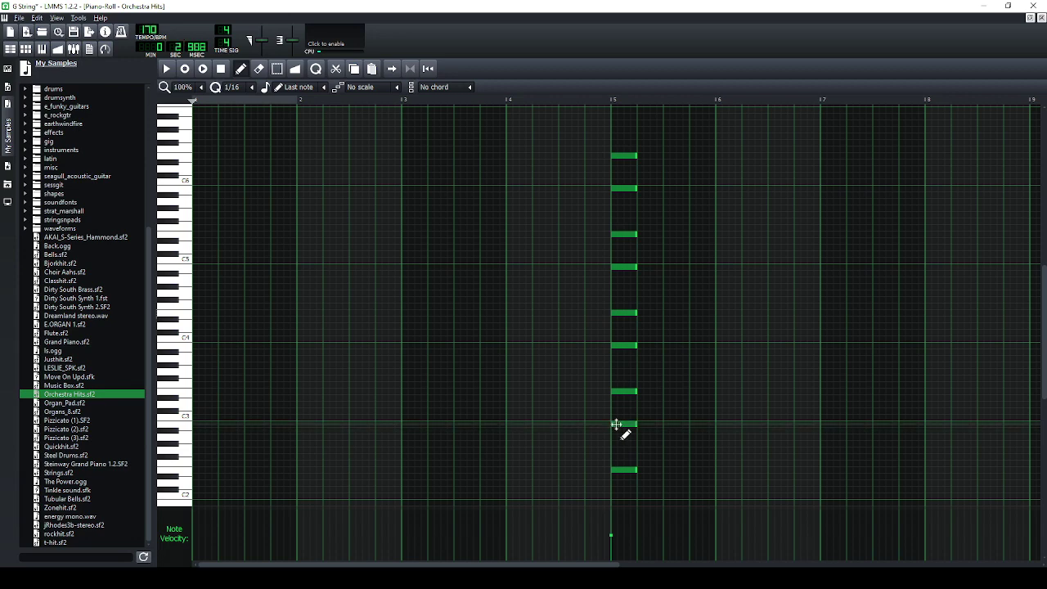
scroll(615, 422, "down", 3)
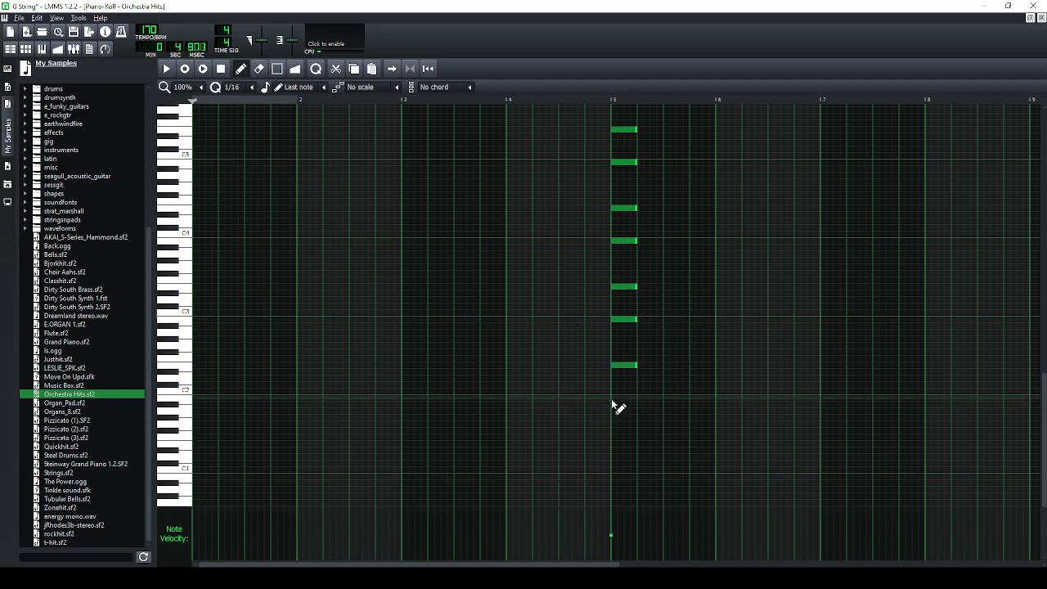
left_click(616, 398)
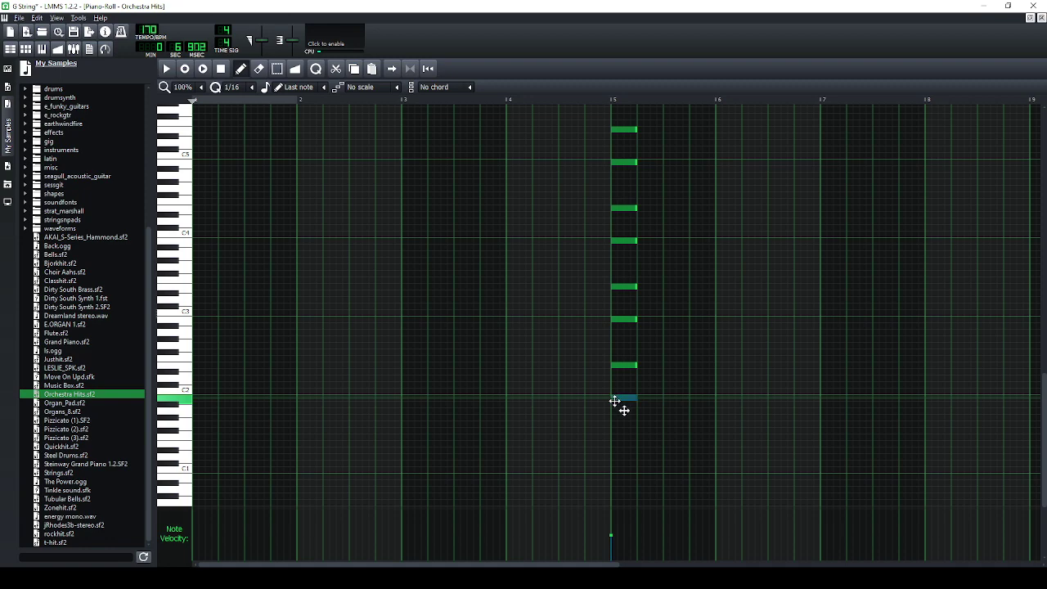
Erase the four highest notes of the Orchestra Hits chord: E6, B5, E5 and B4.
scroll(598, 362, "up", 6)
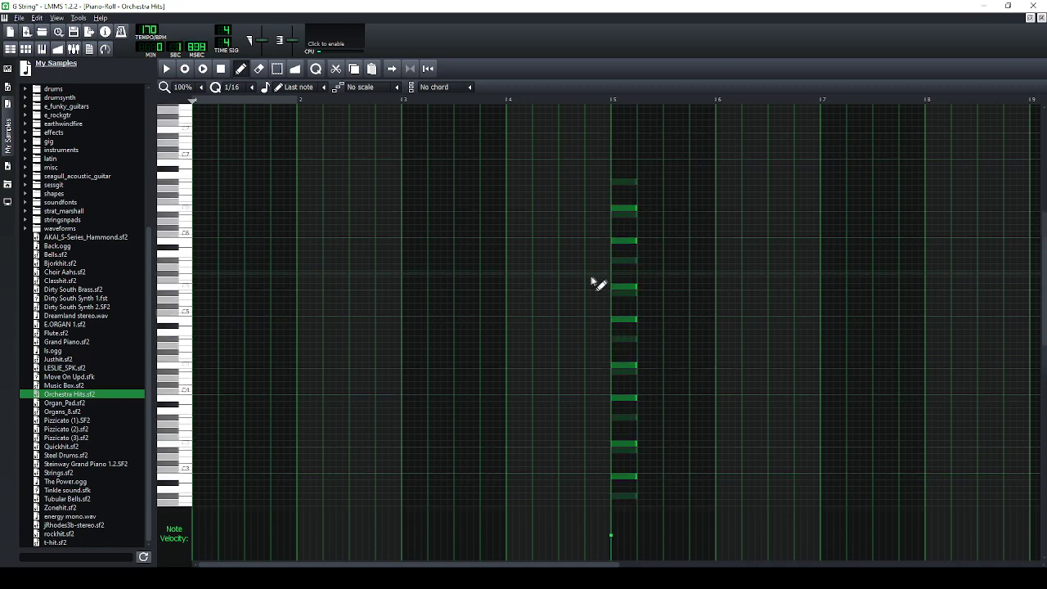
right_click(621, 207)
right_click(622, 239)
right_click(622, 318)
right_click(621, 286)
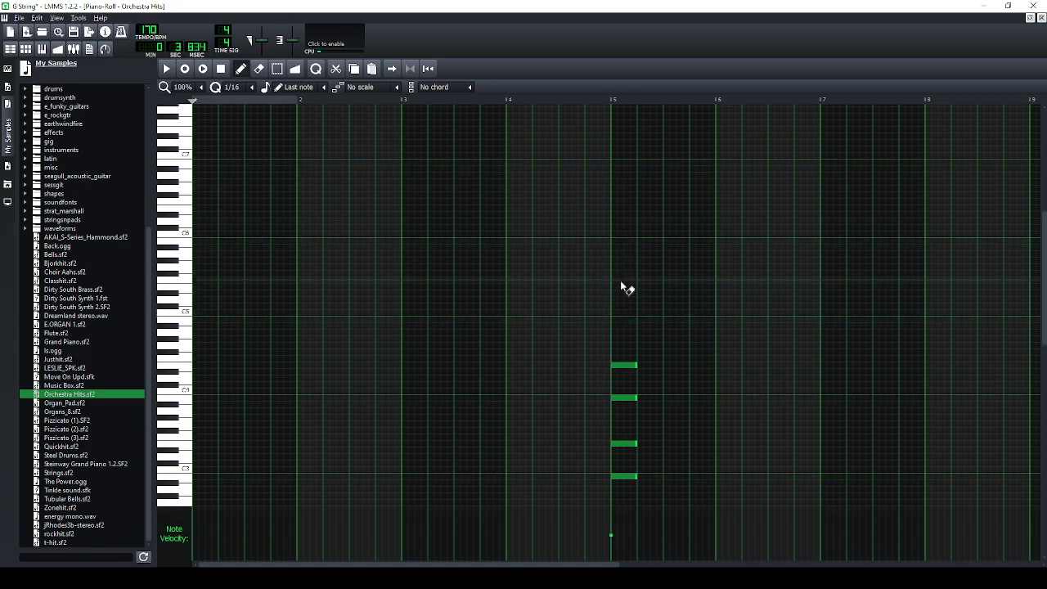
Add Music Box.sf2 as a new track in Beat/Bassline 7 and set it to bank 0, patch 10, Music Box.
key("F6")
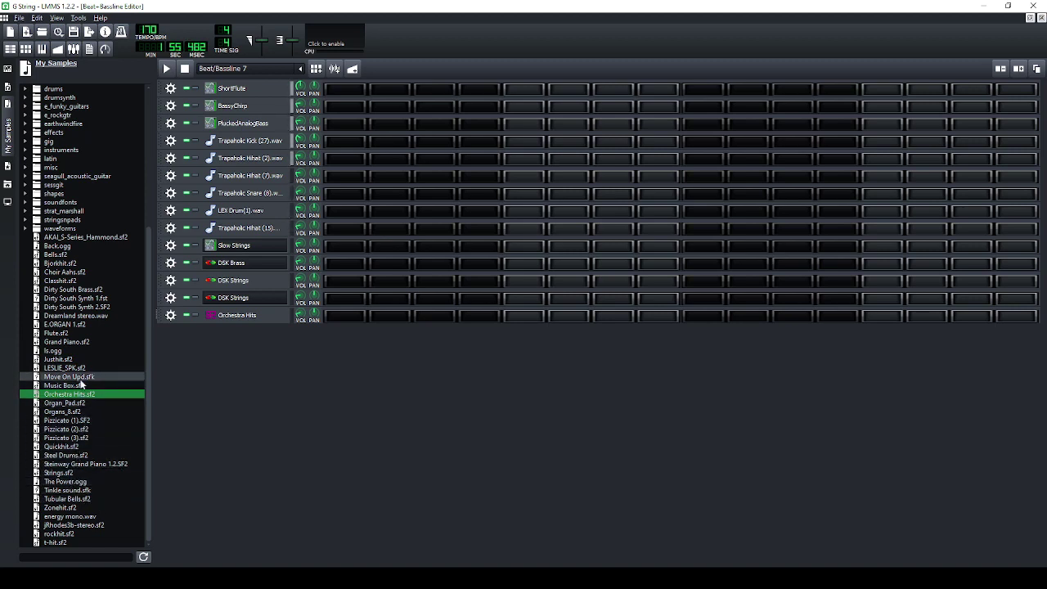
left_click_drag(75, 388, 328, 375)
left_click(232, 334)
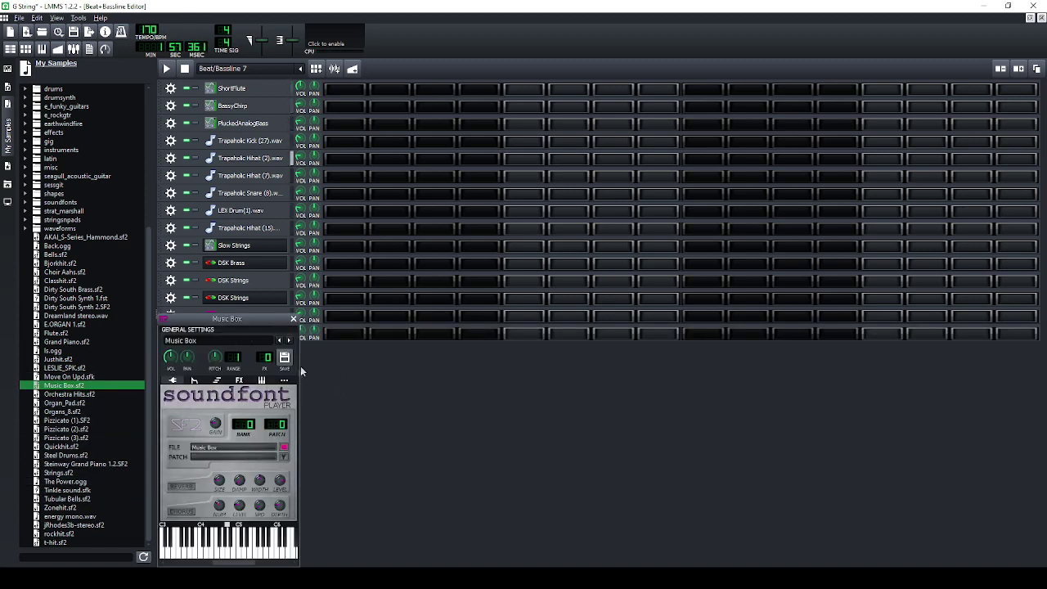
left_click(284, 456)
left_click(487, 211)
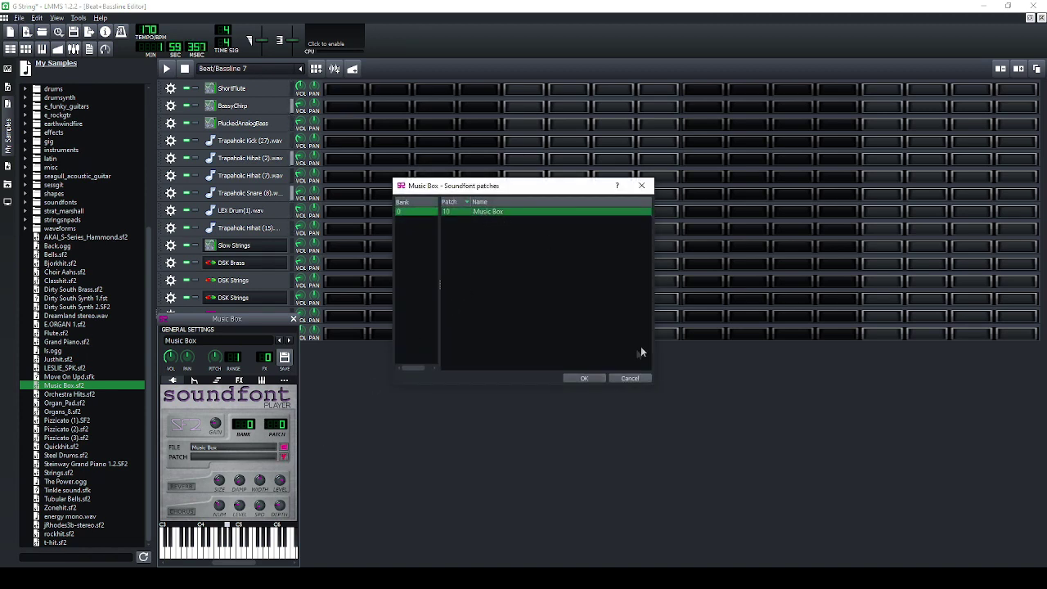
left_click(584, 378)
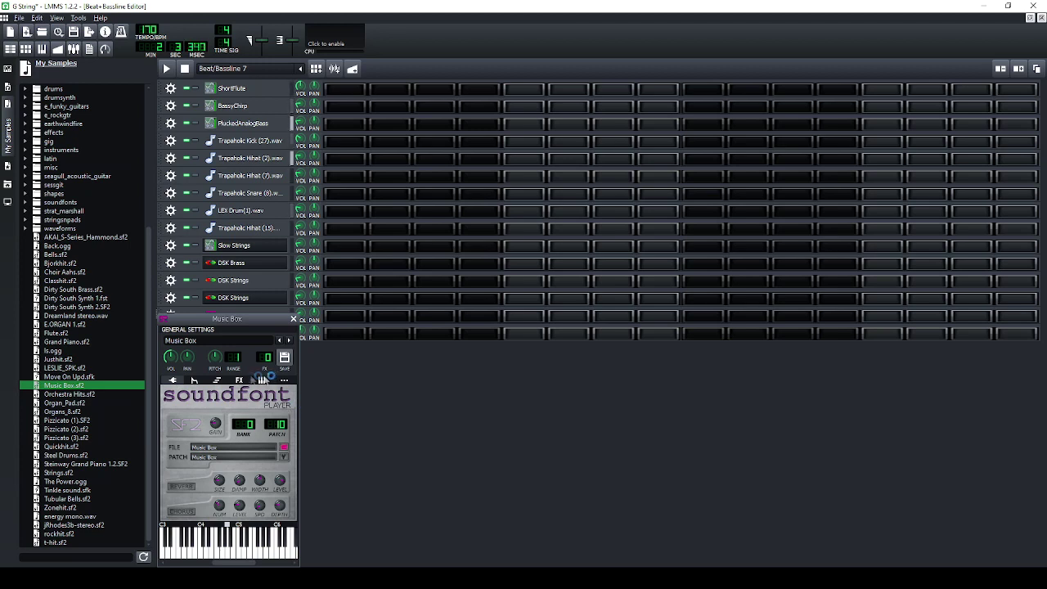
Enable MIDI input for the Music Box instrument and close its settings.
left_click(239, 380)
left_click(261, 380)
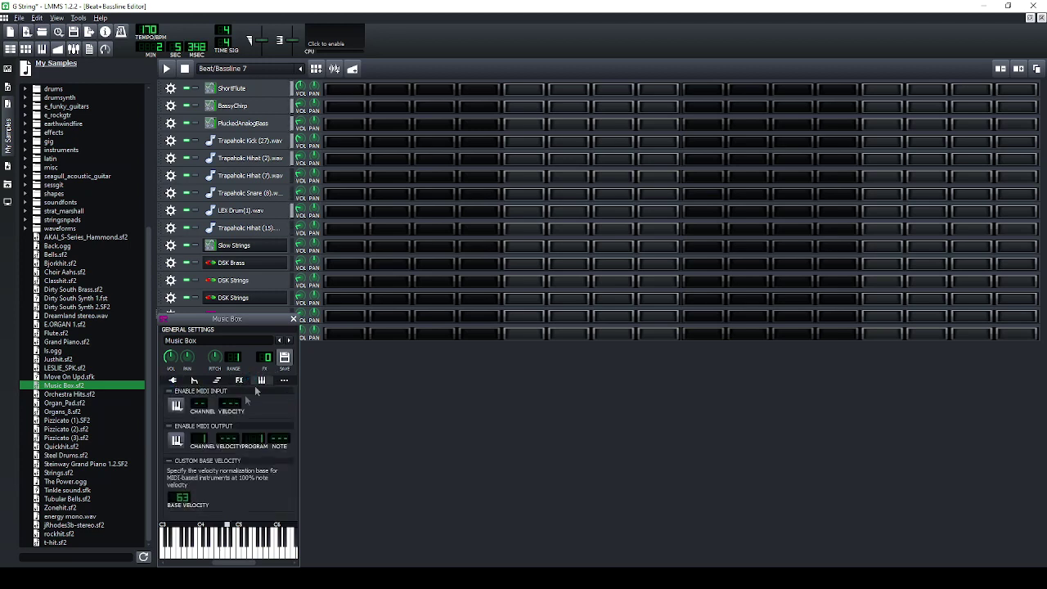
left_click(185, 391)
left_click(292, 319)
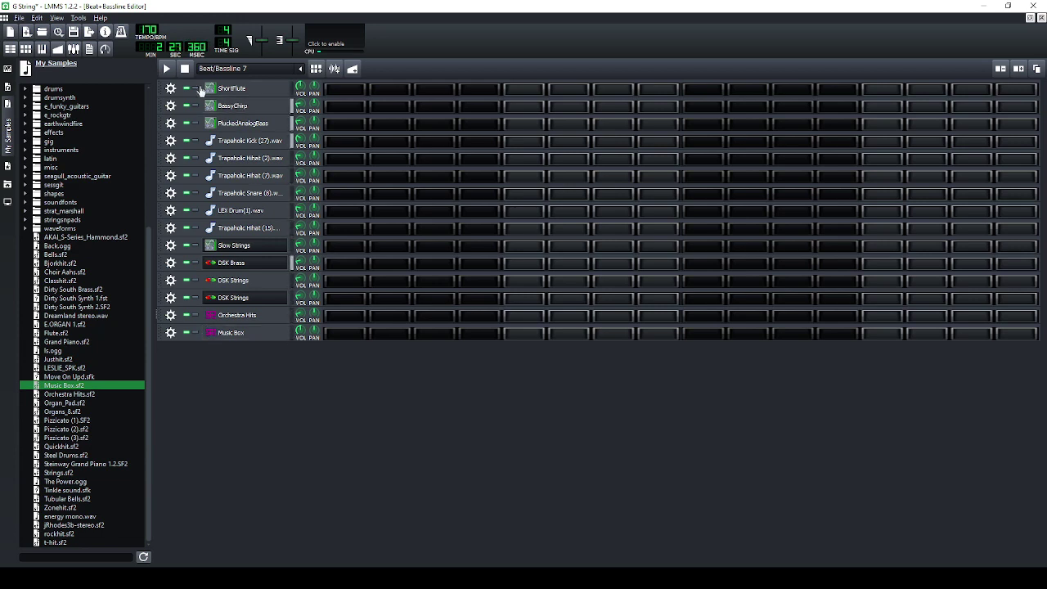
Record a melody of C6, B5 and D6 notes from bar 1 beat 4 to bar 4 in Beat/Bassline 7's Music Box pattern.
left_click(186, 69)
right_click(350, 337)
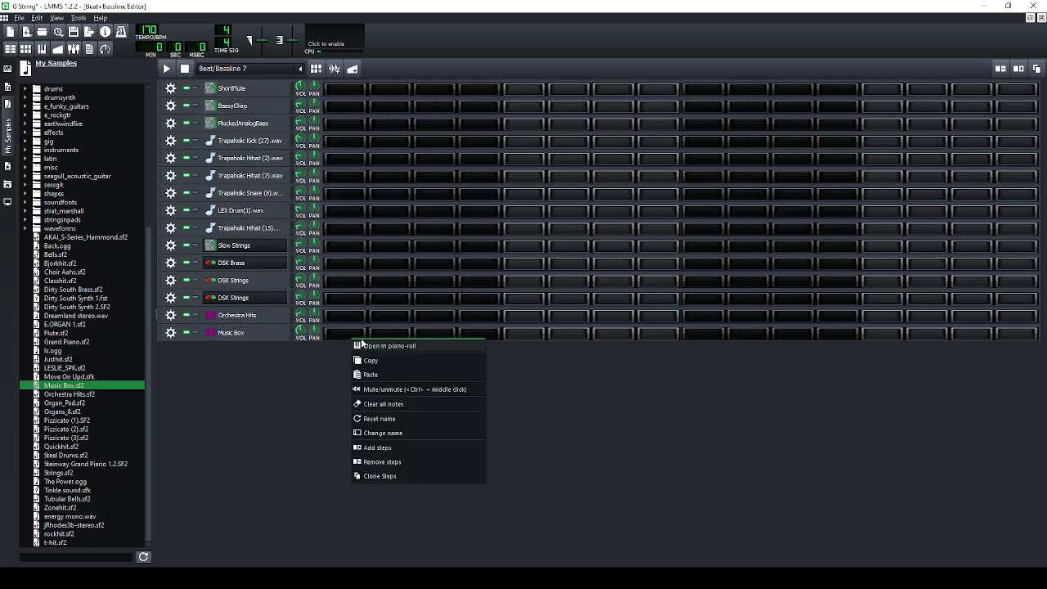
left_click(376, 346)
key("space")
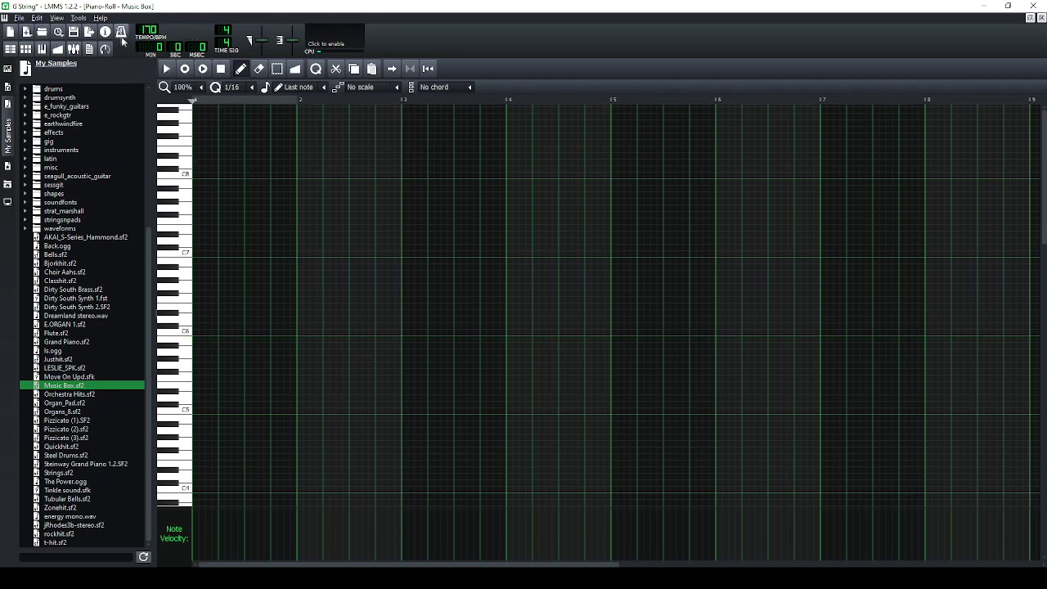
left_click(184, 70)
key("q")
key("m")
key("q")
key("m")
key("q")
key("w")
key("q")
key("m")
key("q")
left_click(220, 69)
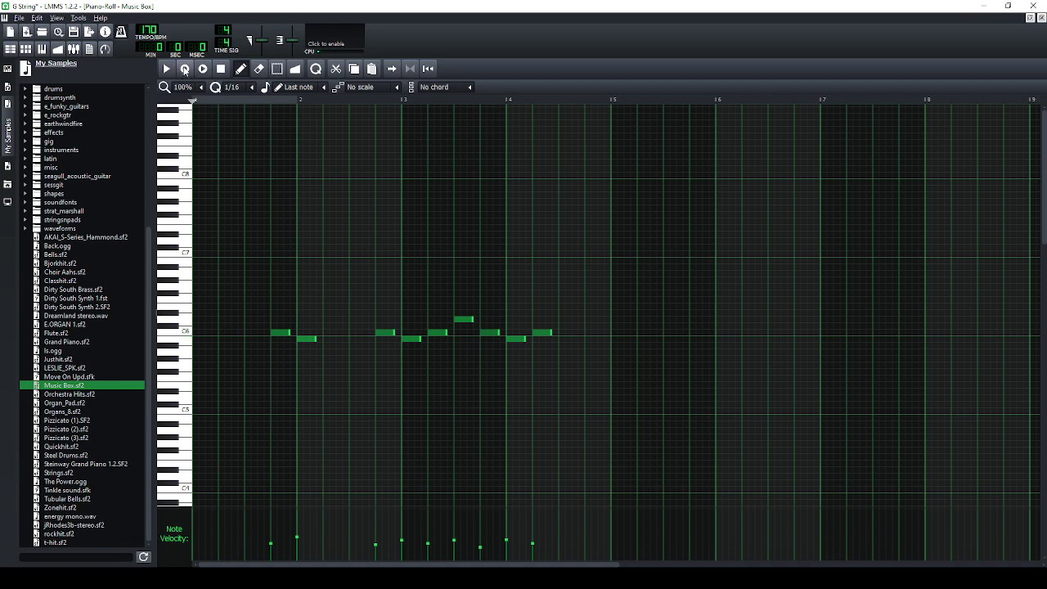
Record a B5 note at the start of bar 1 and a short C6 note on bar 4 beat 4 in the Music Box pattern.
left_click(185, 69)
key("m")
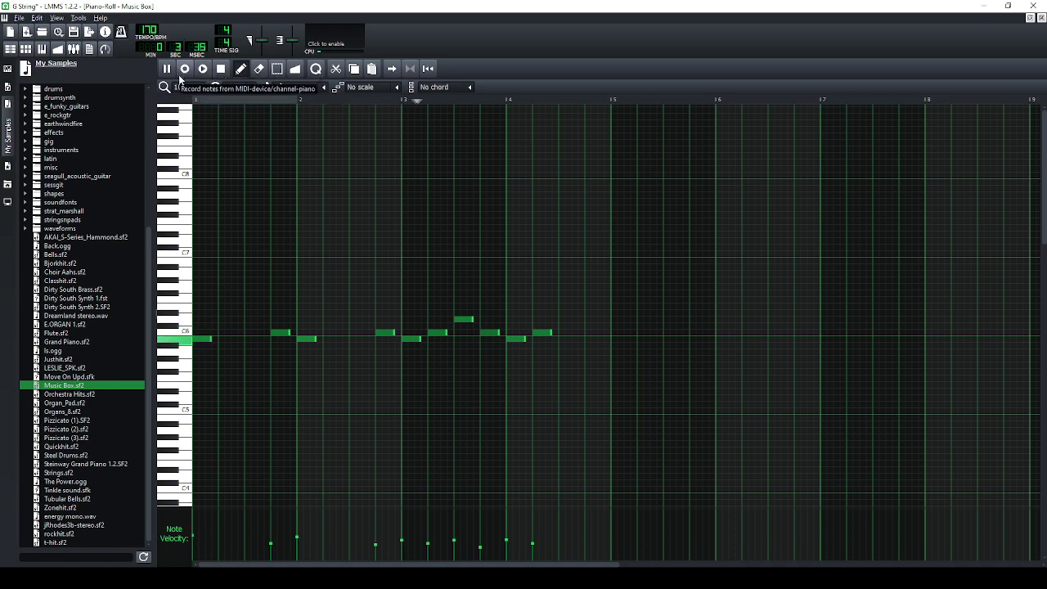
key("comma")
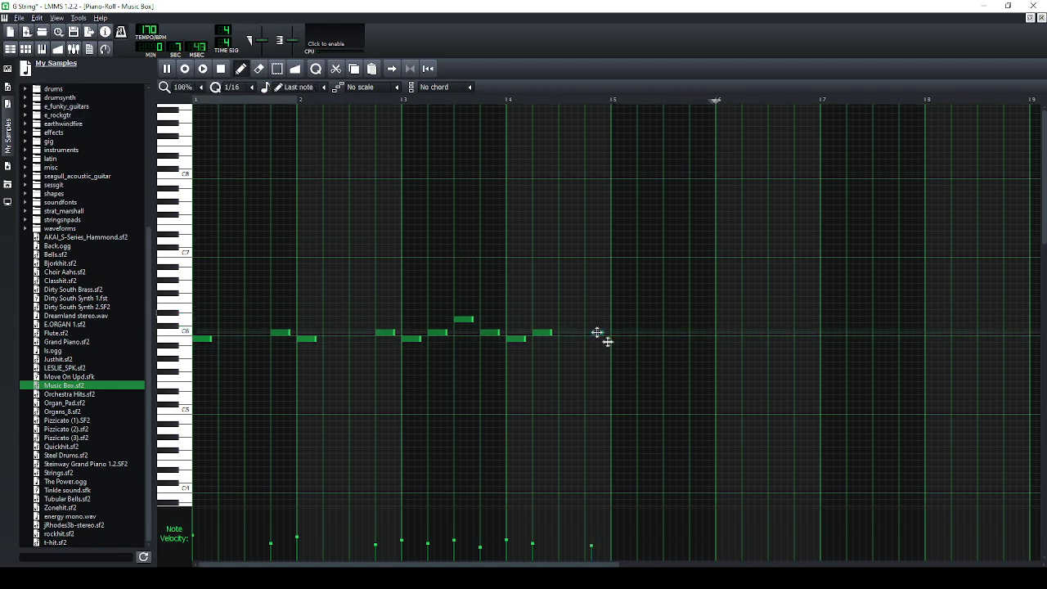
left_click(221, 69)
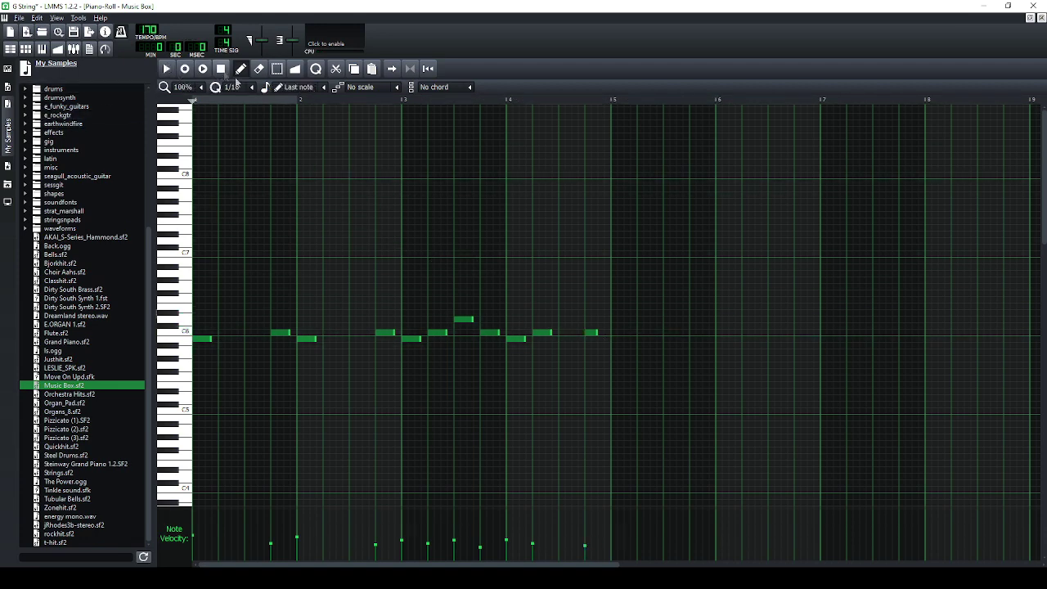
Place a four-bar Beat/Bassline 7 block at bar 29 of the song arrangement.
left_click(25, 49)
left_click(567, 238)
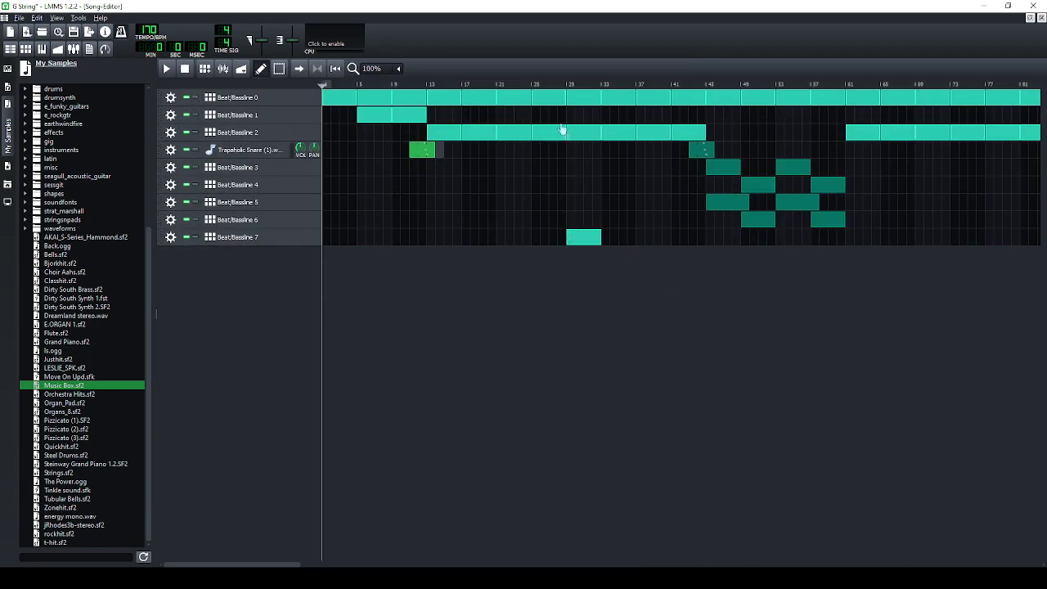
Place a G#5 note filling all of bar 4 in the DSK Strings pattern.
key("ctrl+3")
left_click(173, 360)
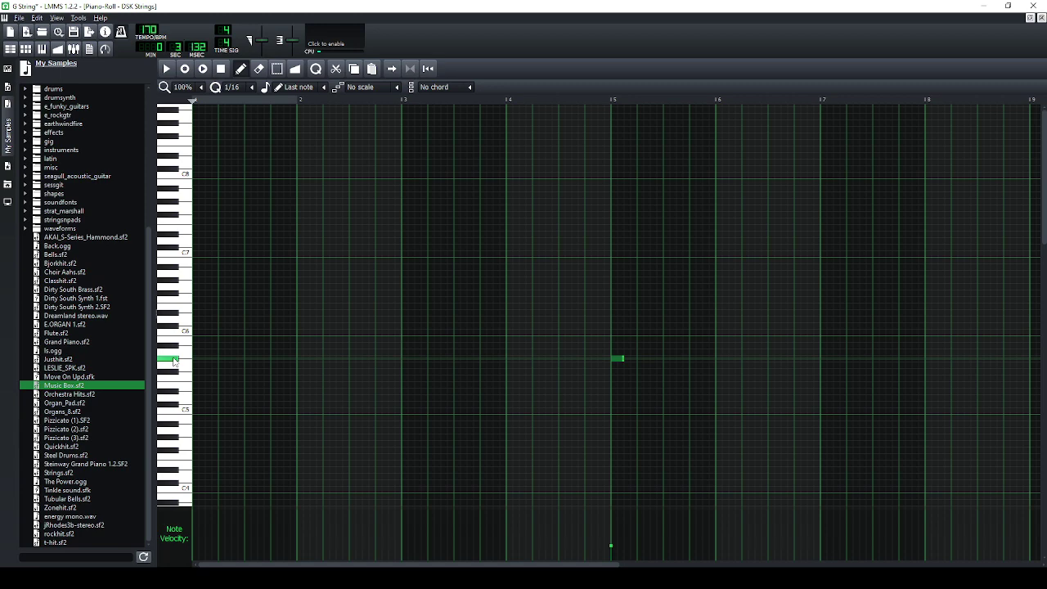
right_click(380, 361)
mouse_move(619, 359)
left_mouse_down()
mouse_move(508, 358)
mouse_move(610, 363)
left_mouse_up()
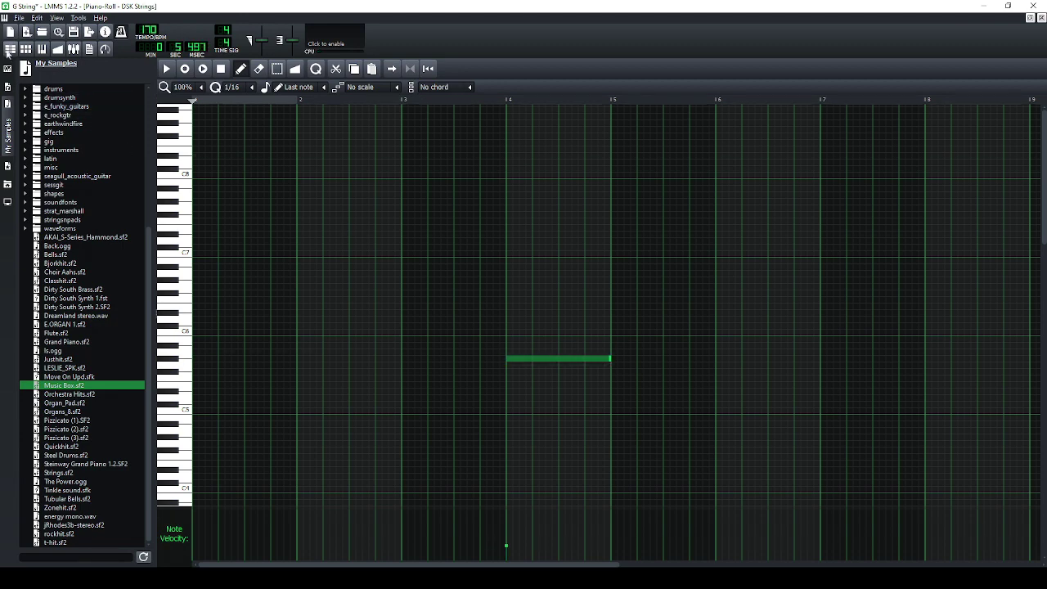
Repeat Beat/Bassline 7 up to bar 44 and again from bar 77, and create another empty beat/bassline track.
left_click(10, 48)
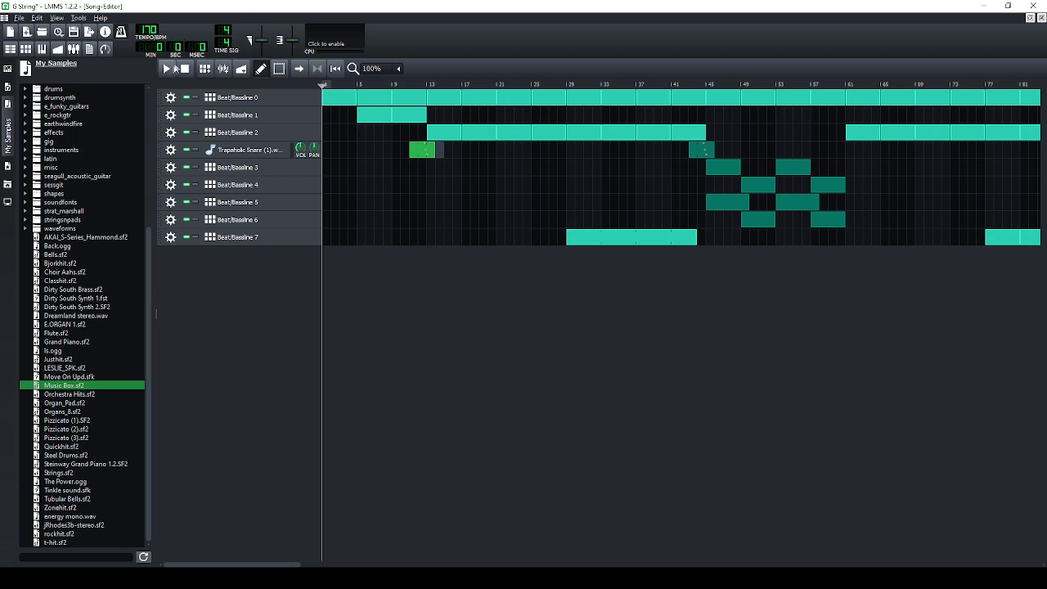
left_click(173, 69)
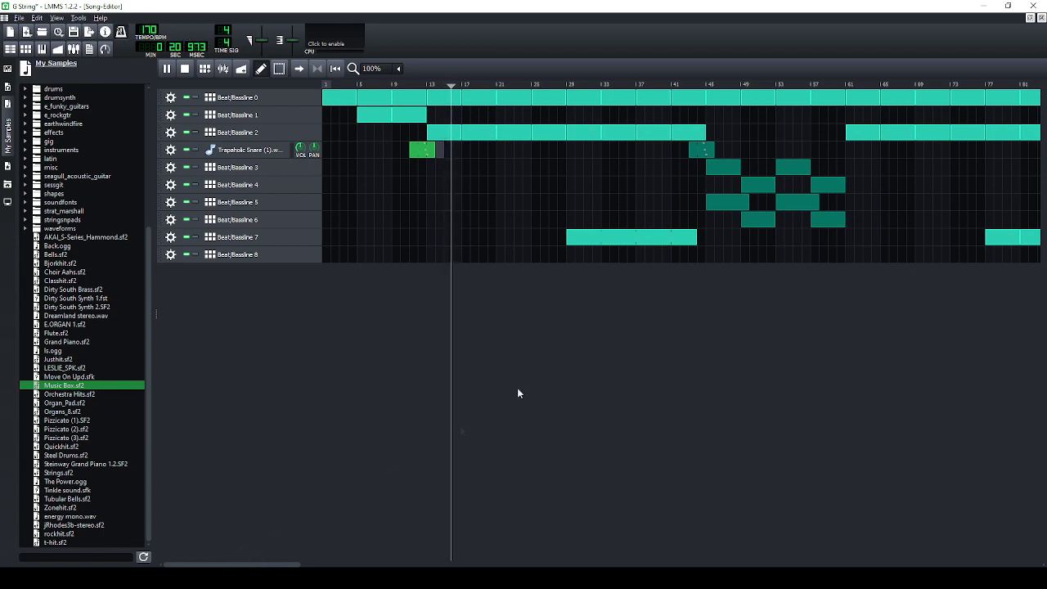
double_click(570, 253)
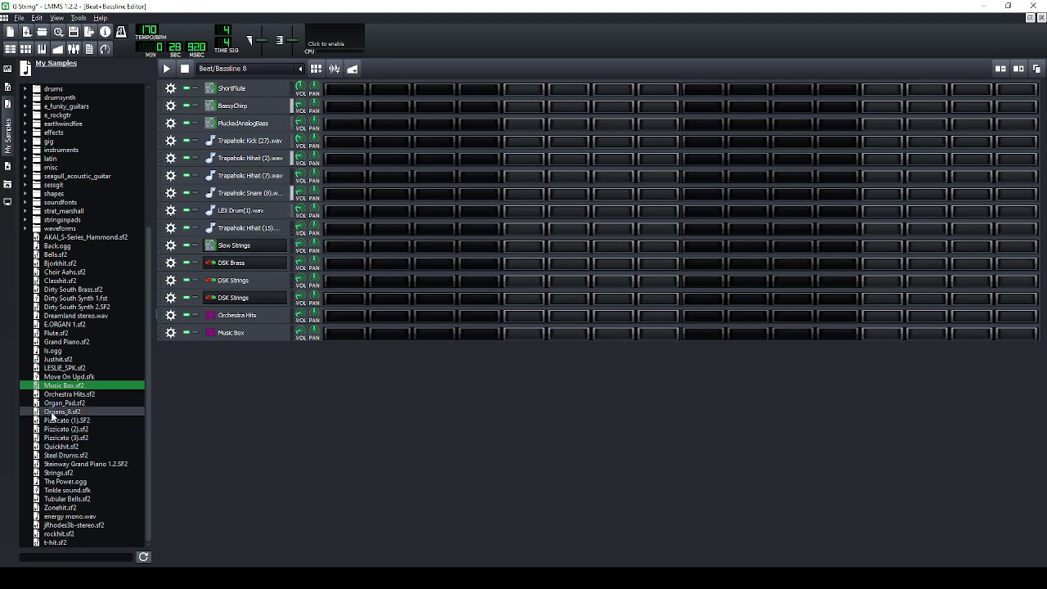
Add Organs_8.sf2 as a new track in Beat/Bassline 8 and set it to bank 2, patch 17, 16'+2-2/3' Organ.
left_click_drag(54, 415, 248, 416)
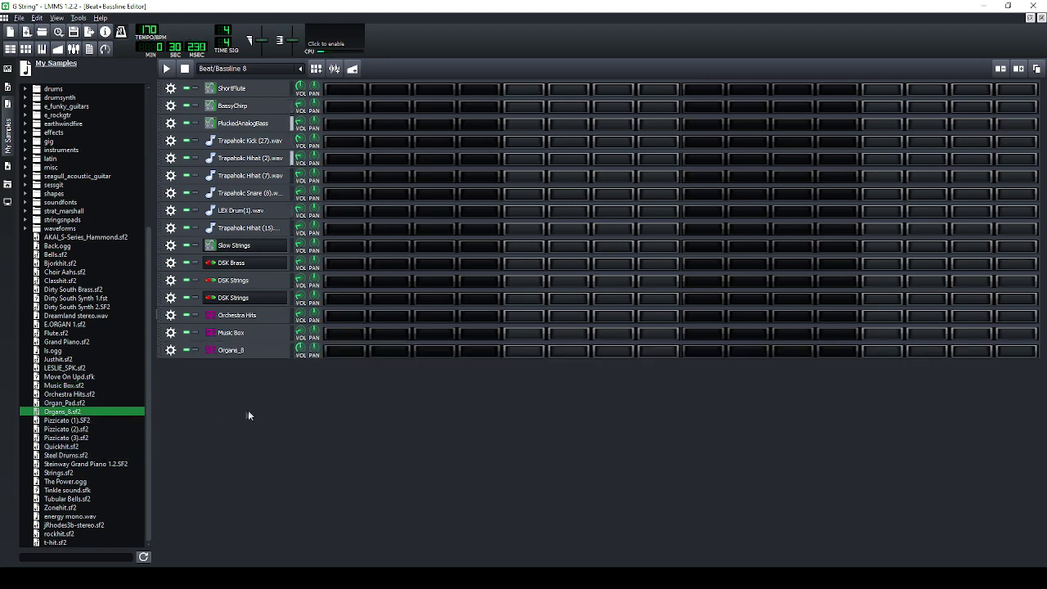
left_click(228, 353)
left_click(282, 454)
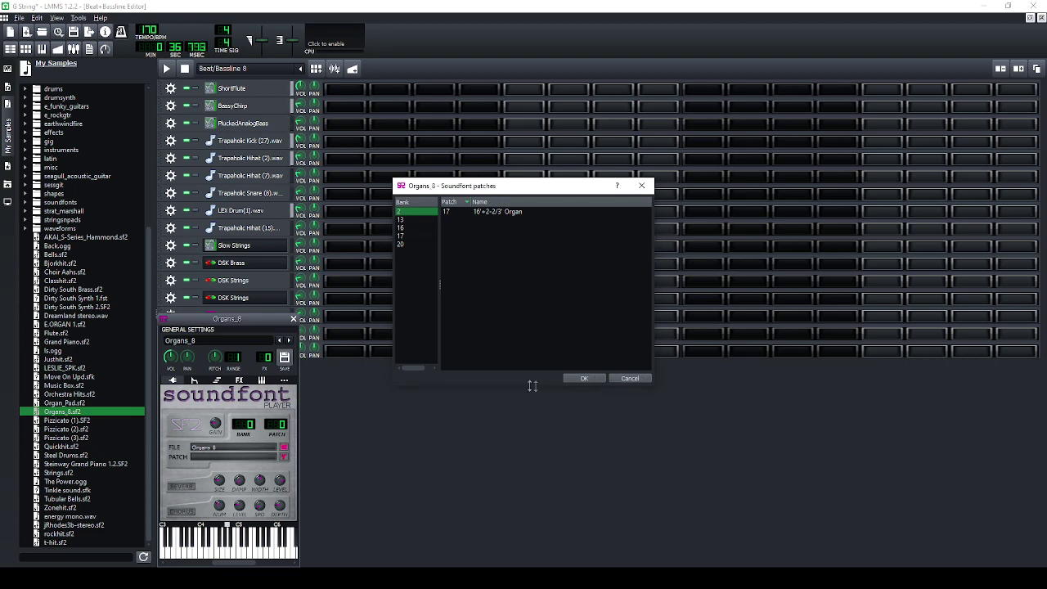
left_click(497, 212)
left_click(599, 373)
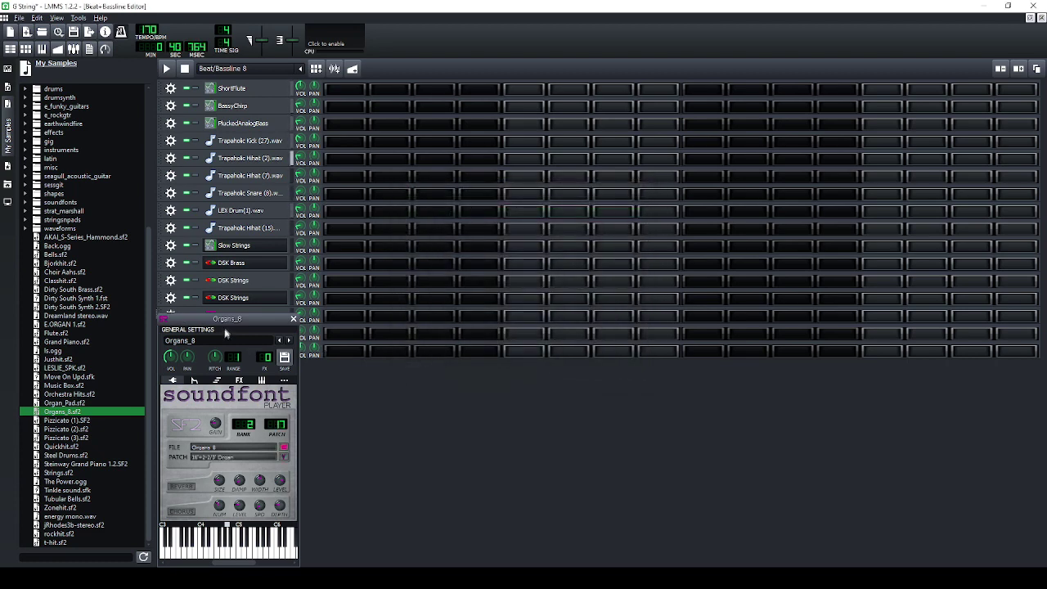
Close the Organs_8 settings and enable MIDI input for the Organs_8 track.
left_click(170, 350)
mouse_move(226, 384)
mouse_move(274, 387)
left_click(399, 431)
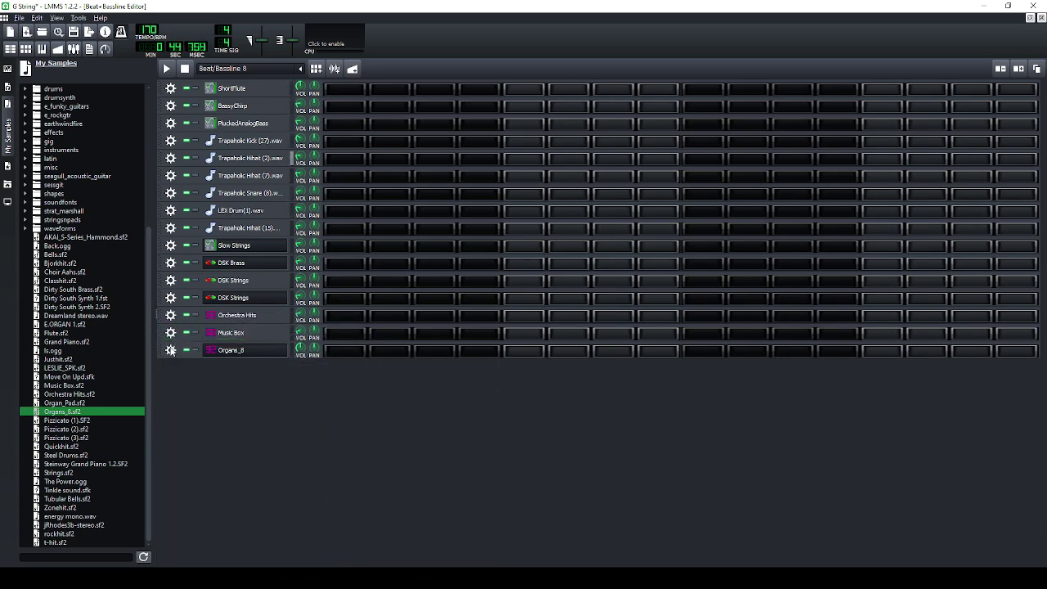
left_click(170, 350)
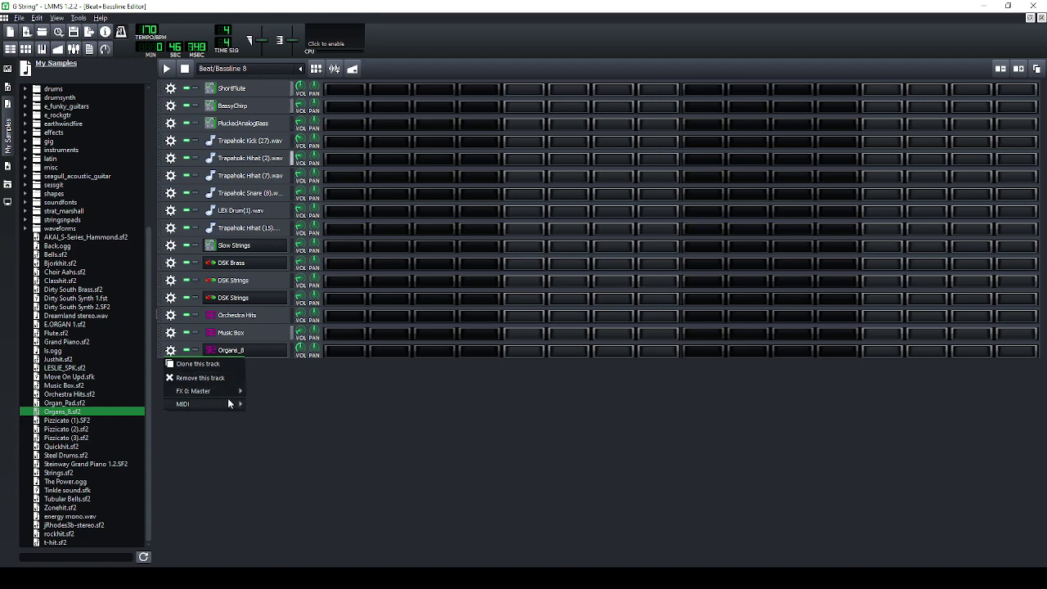
mouse_move(196, 404)
left_click(301, 405)
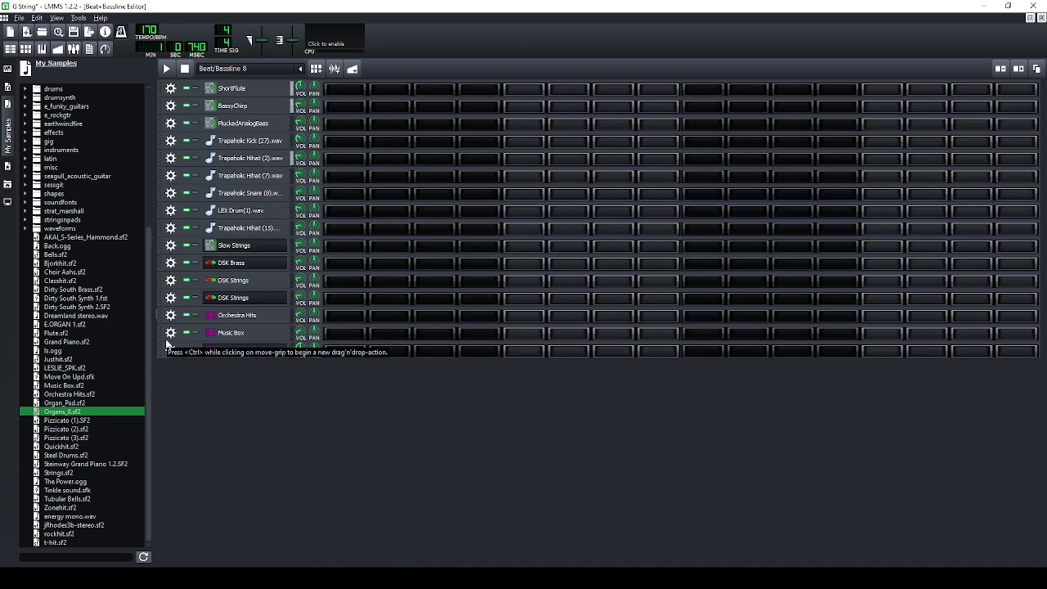
Record organ chords across bars 3 to 6 in the Organs_8 pattern, and a rising run into bar 3 at 1/192 quantization.
key("F7")
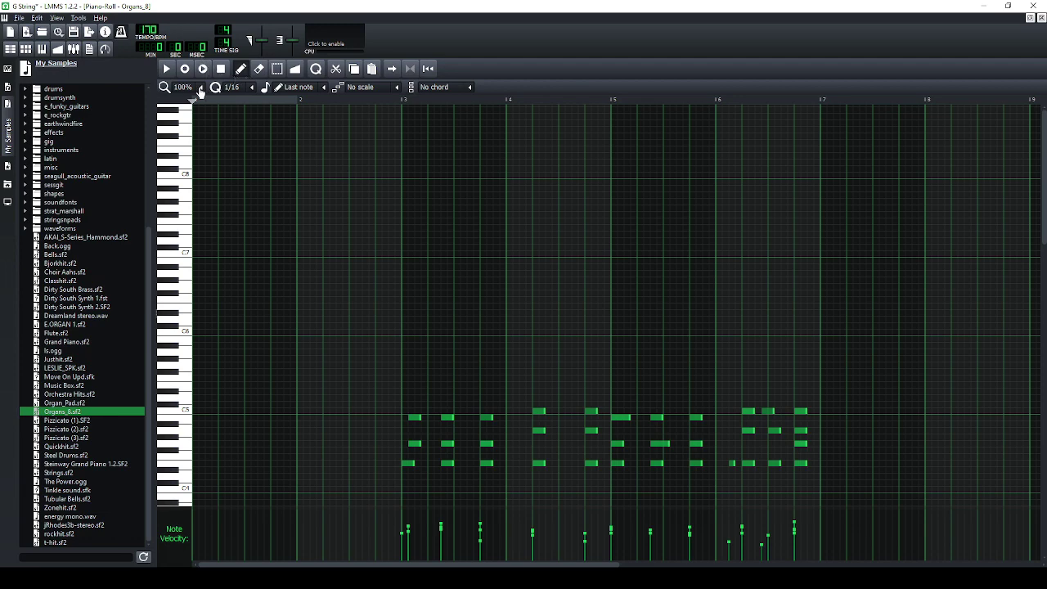
left_click(250, 88)
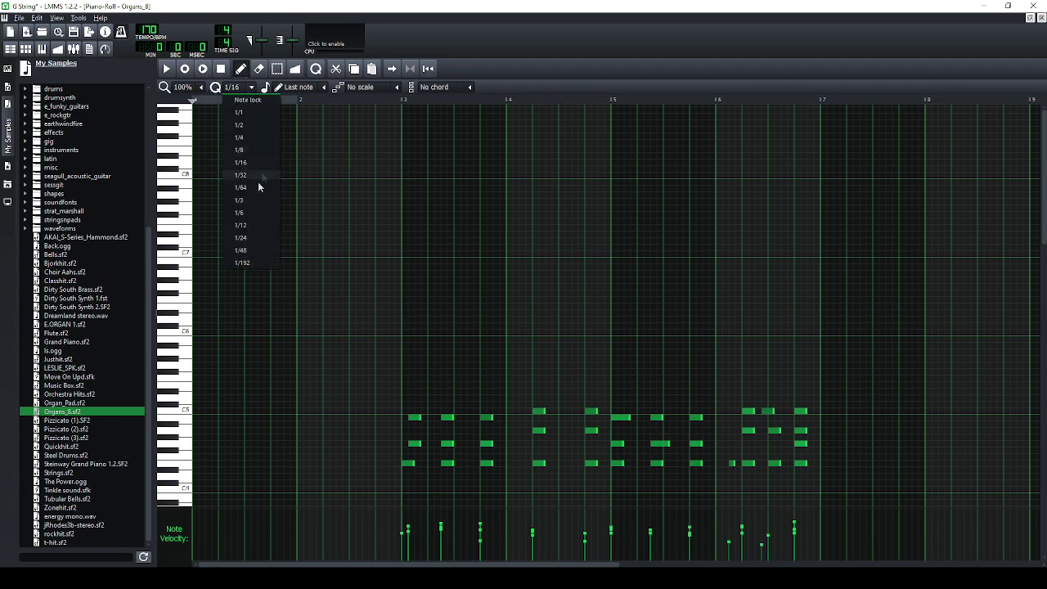
left_click(252, 263)
left_click(186, 70)
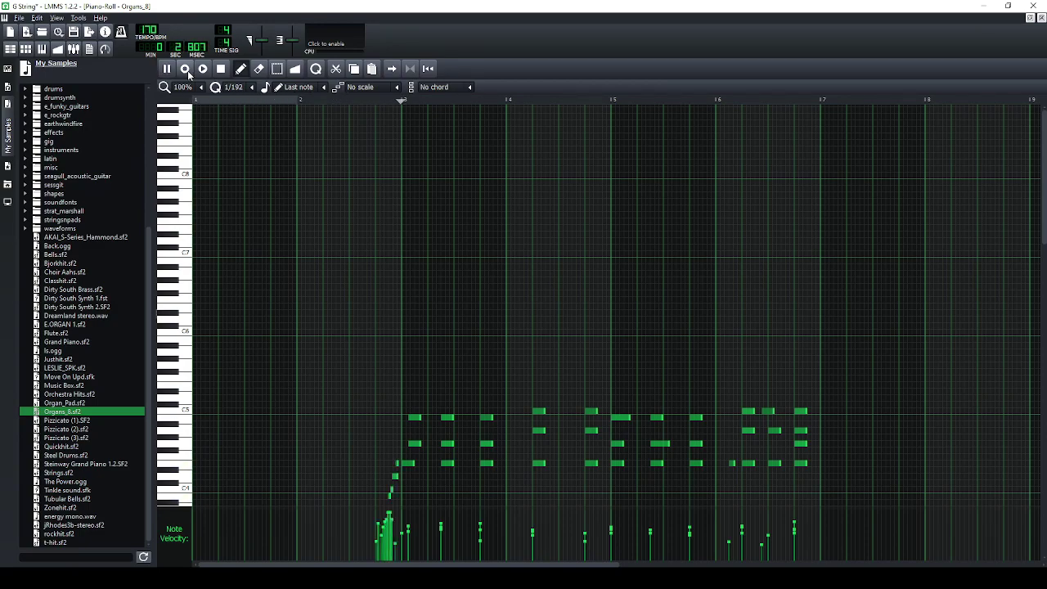
Play back the organ pattern, set the quantization to 1/16 and align the first chord's upper notes with the start of bar 3.
left_click(186, 70)
scroll(386, 257, "down", 3)
scroll(381, 257, "up", 2)
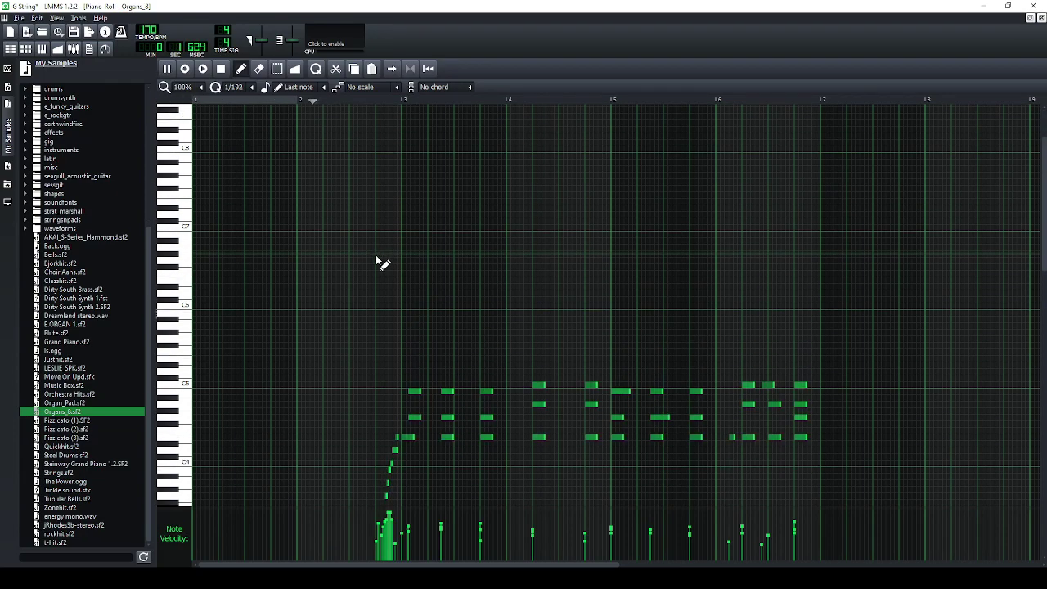
left_click_drag(415, 419, 408, 417)
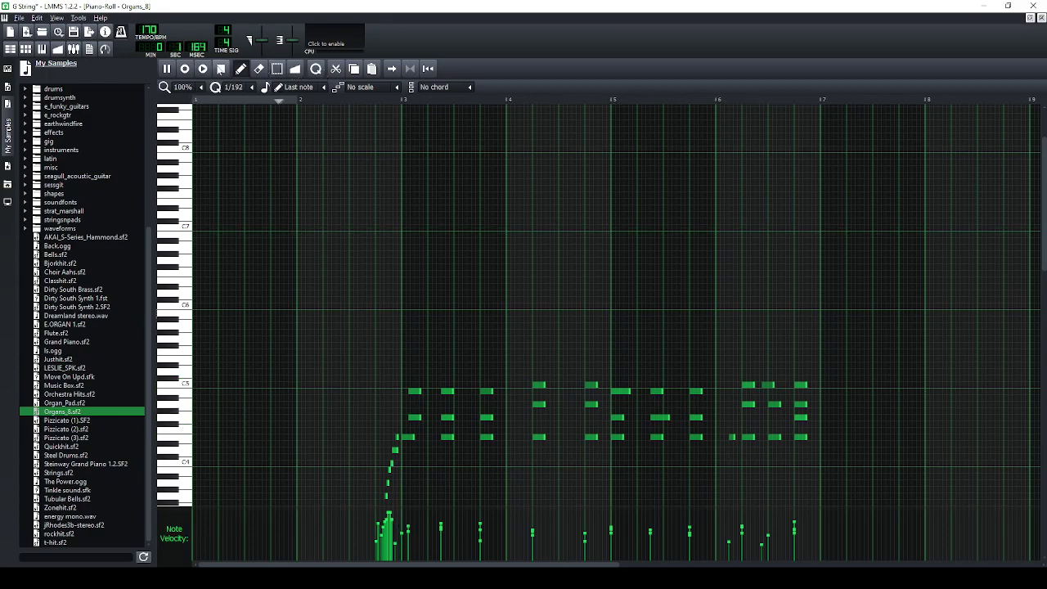
scroll(235, 88, "up", 7)
scroll(235, 90, "up", 2)
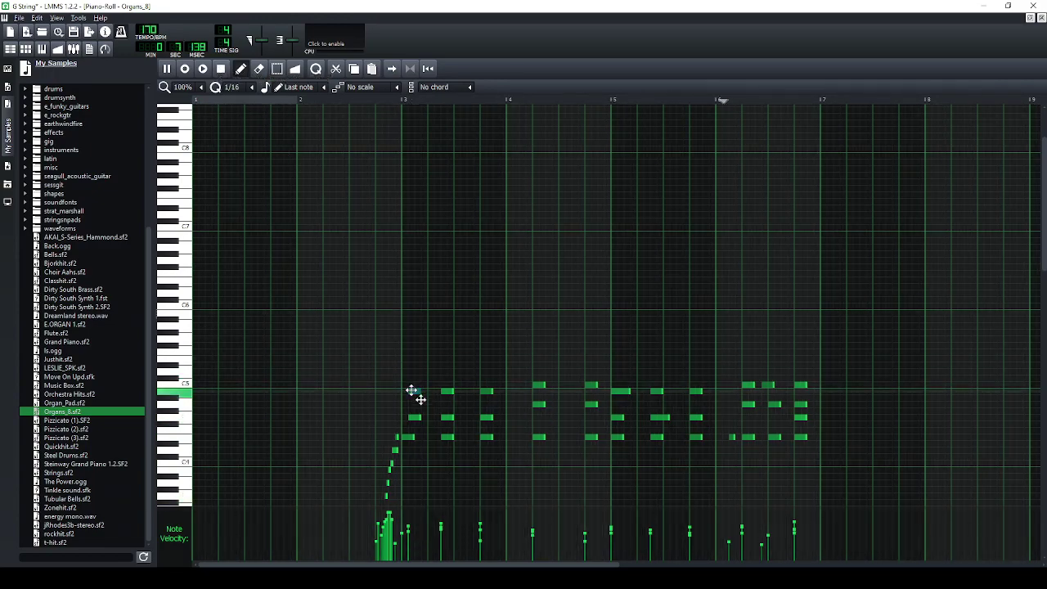
Audition the Organs_8 patches in banks 13, 16, 17 and 20, and keep bank 2's 16'+2-2/3' Organ.
key("F6")
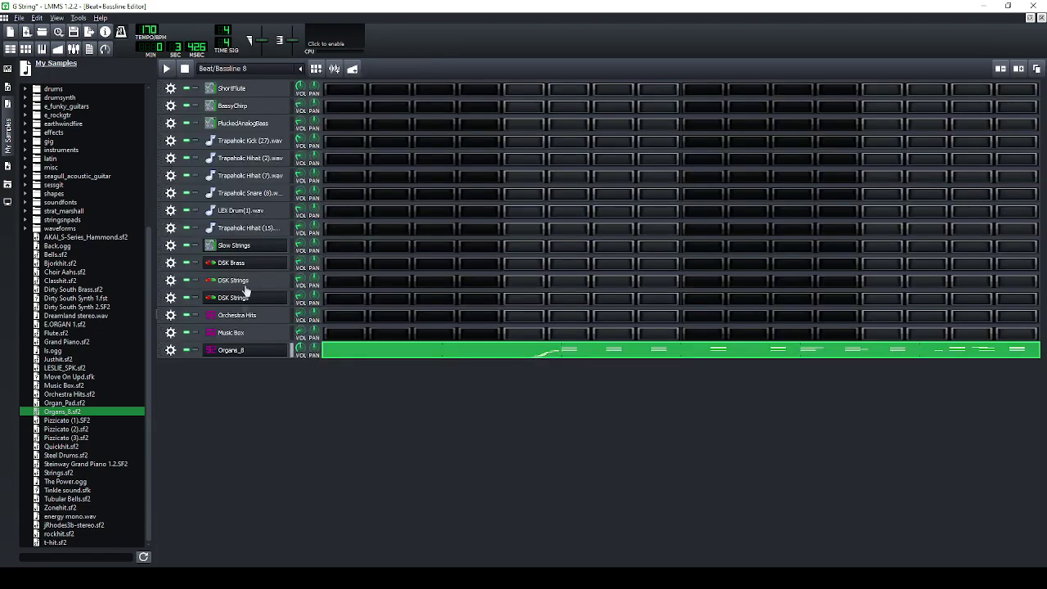
left_click(209, 354)
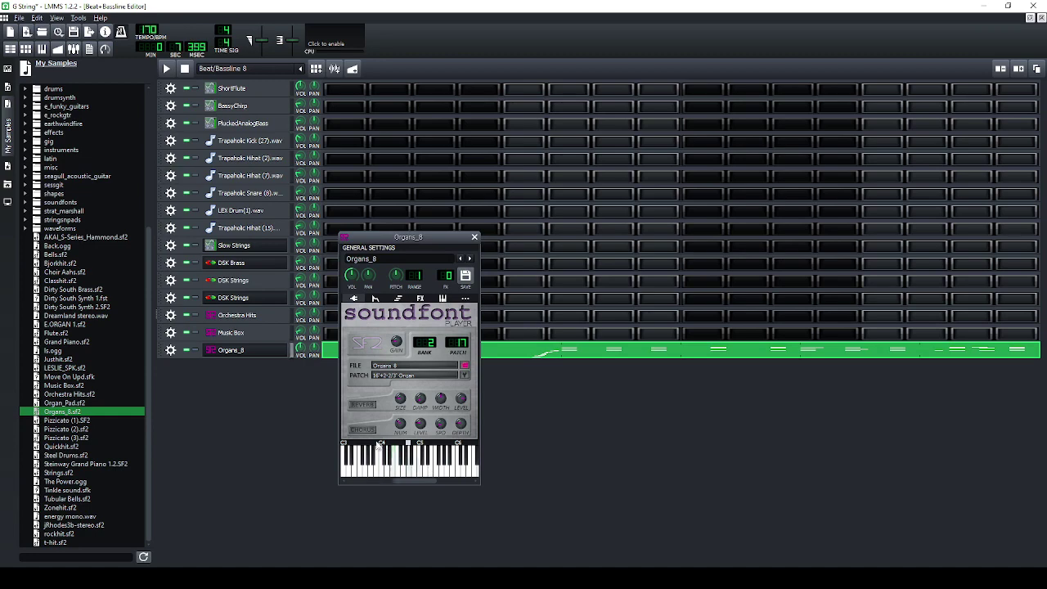
left_click(464, 374)
left_click(409, 218)
left_click(481, 214)
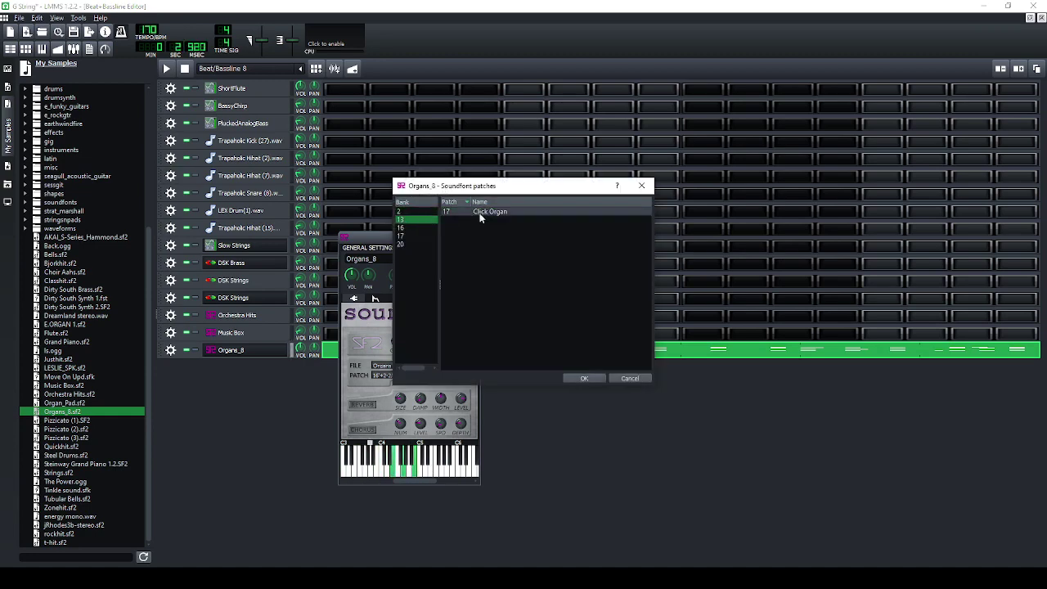
left_click(413, 227)
left_click(483, 212)
left_click(413, 236)
left_click(495, 212)
left_click(421, 244)
left_click(501, 213)
left_click(409, 211)
left_click(497, 213)
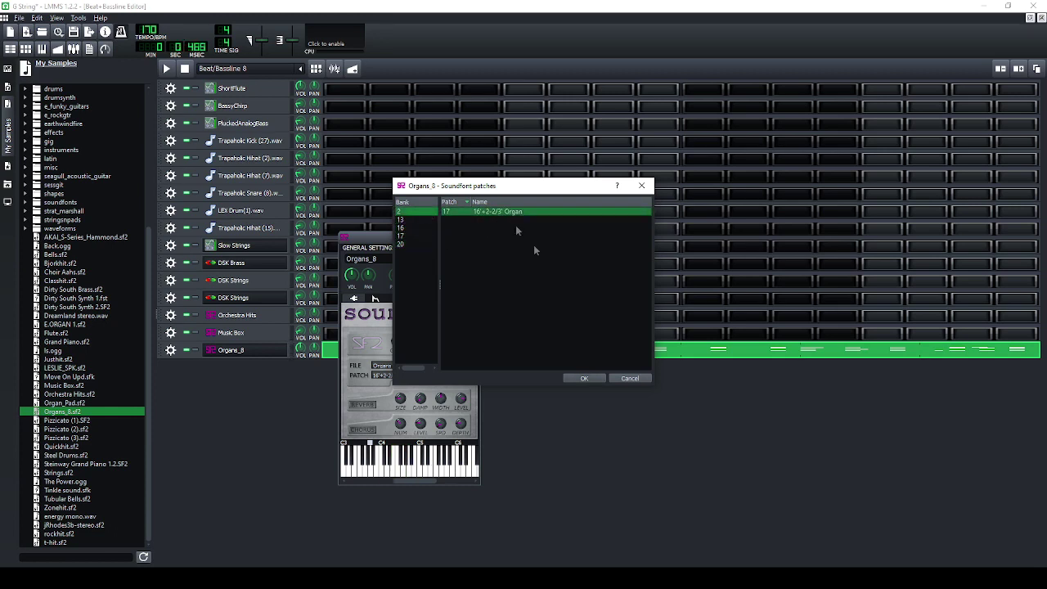
left_click(581, 378)
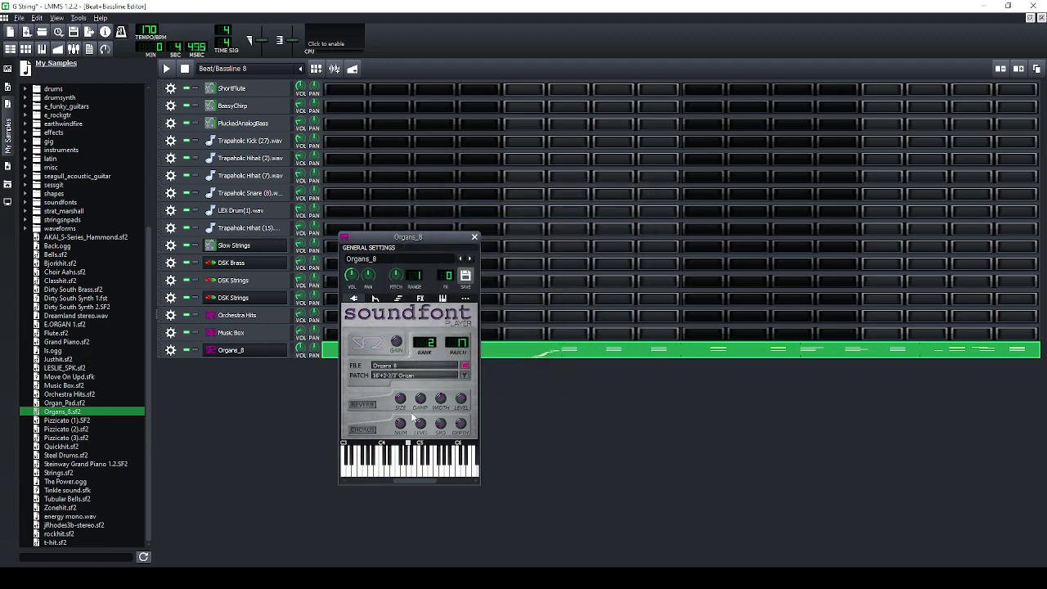
Enable octave note stacking for Organs_8 and add the Calf Rotary Speaker LADSPA effect to its effects chain.
left_click(398, 299)
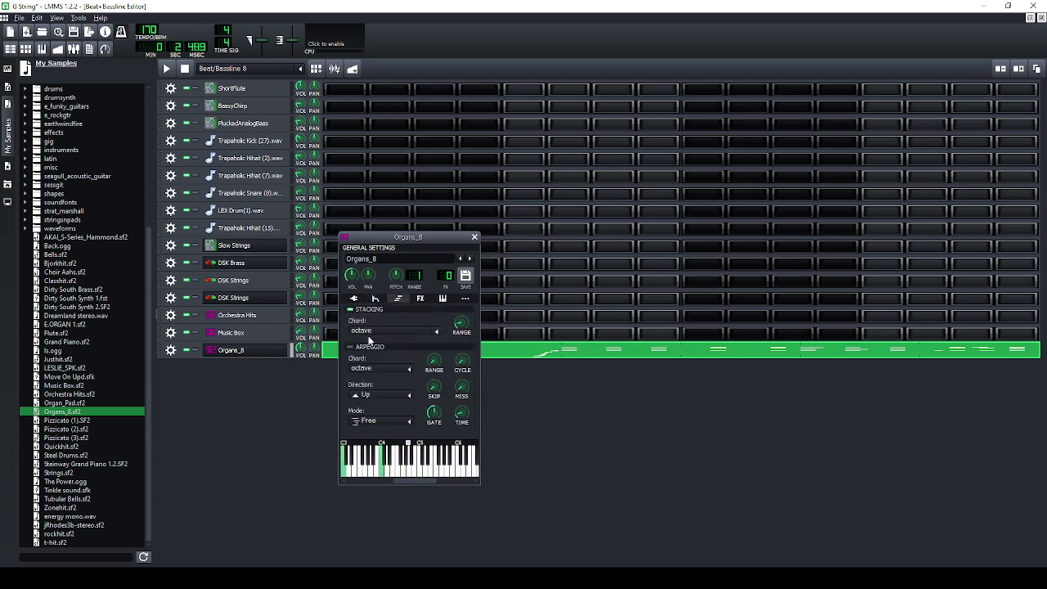
left_click(442, 298)
left_click(421, 299)
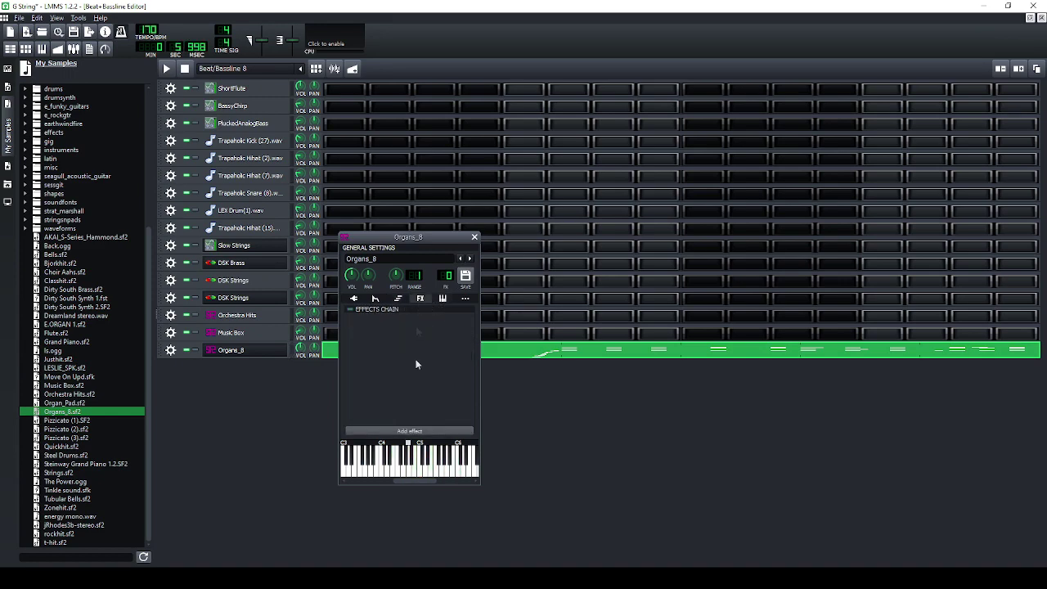
left_click(400, 431)
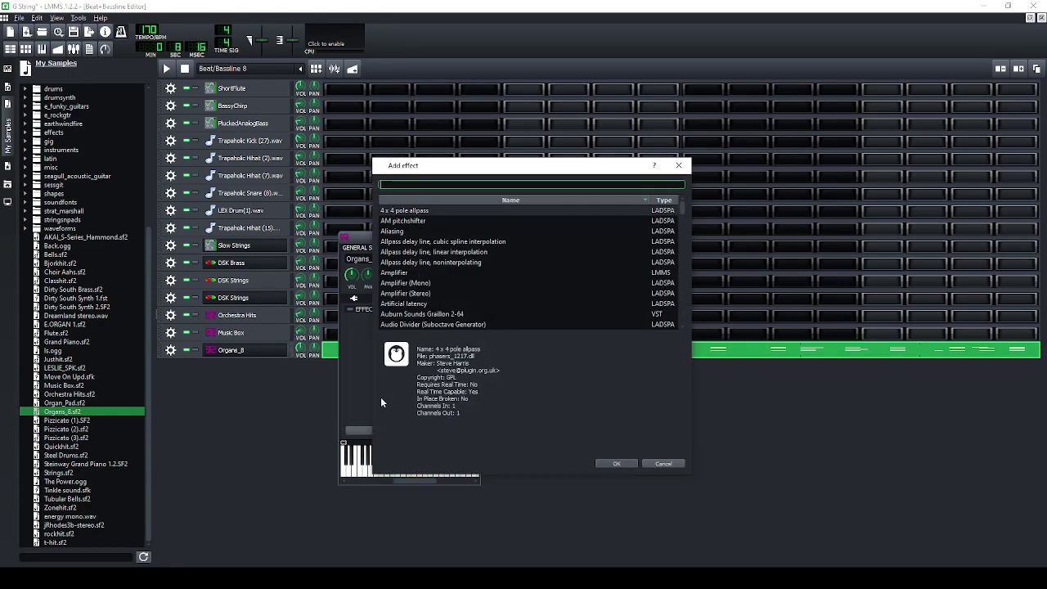
type("rot")
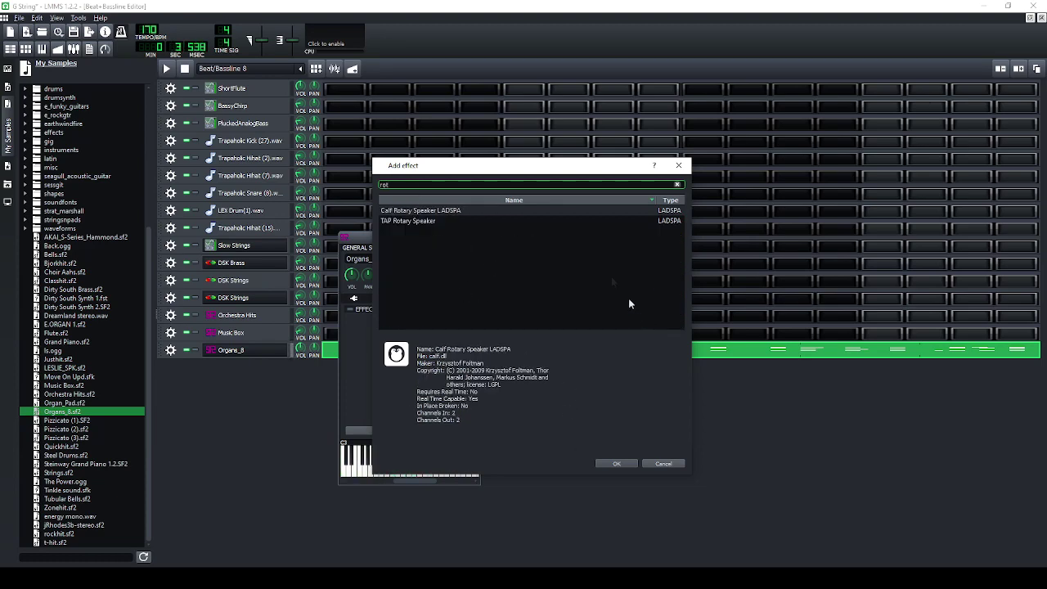
left_click(615, 462)
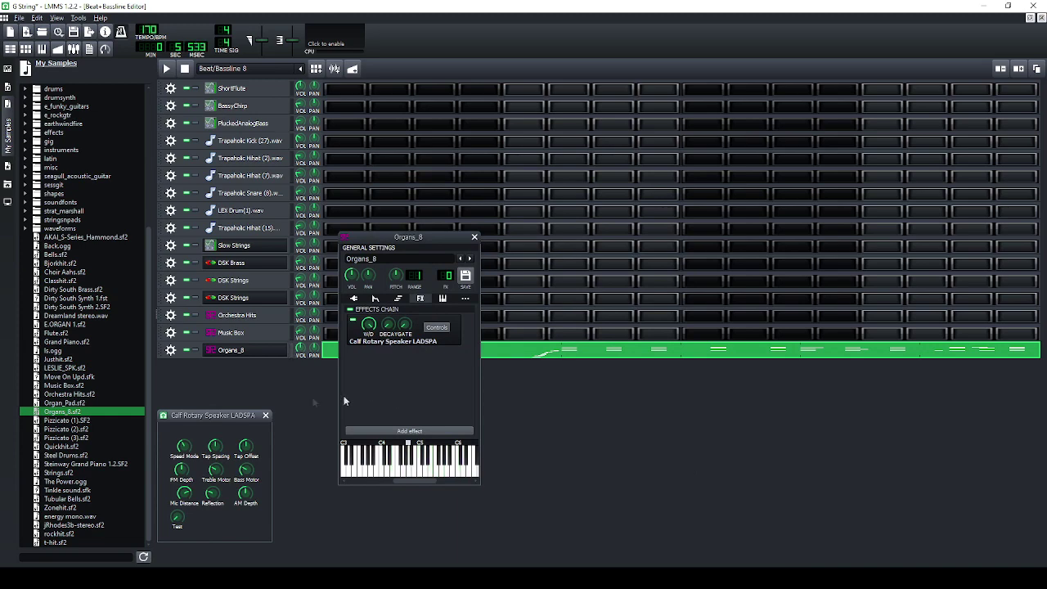
left_click(267, 415)
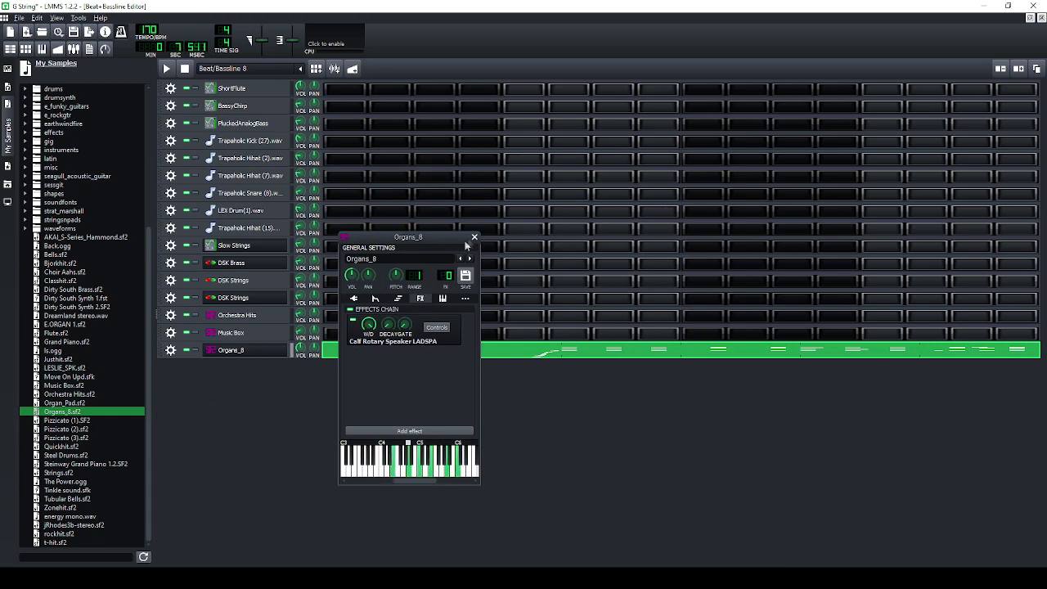
left_click(475, 237)
Place a six-bar Beat/Bassline 8 block from bar 39 to bar 45 in the song arrangement.
key("F5")
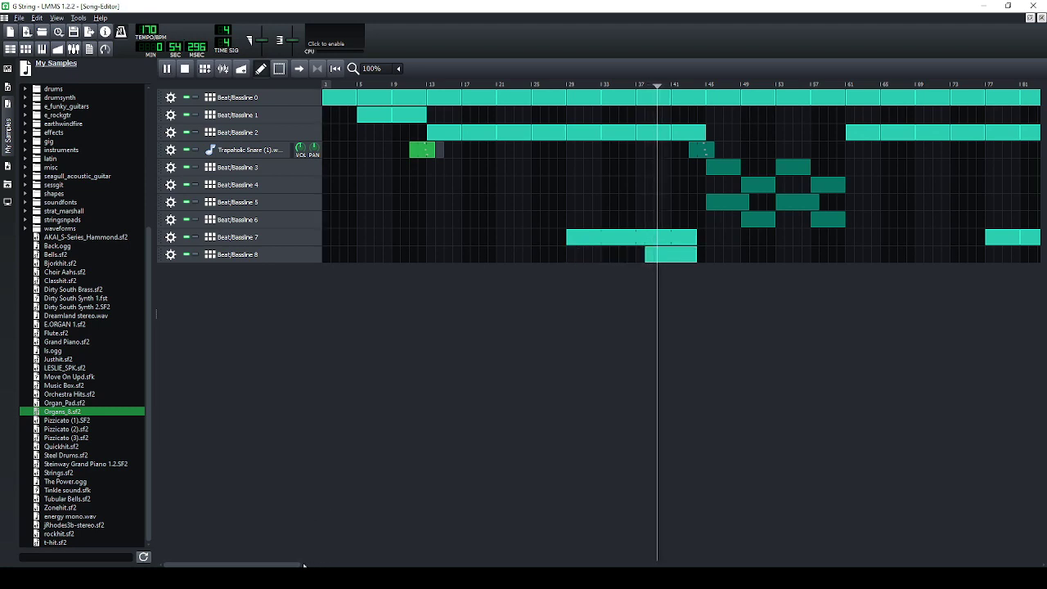
left_click(375, 564)
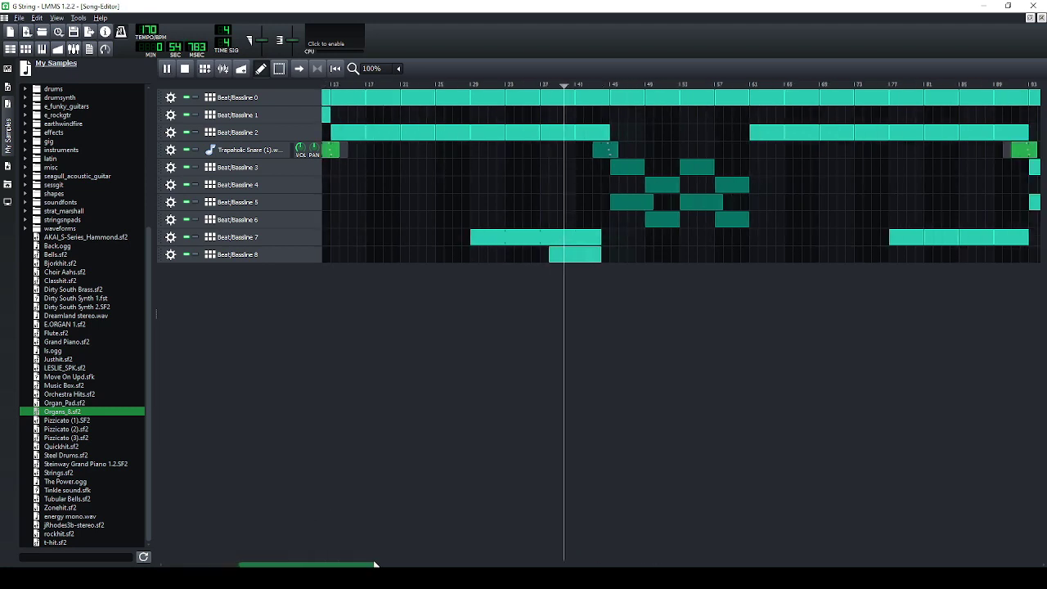
left_click_drag(374, 564, 487, 548)
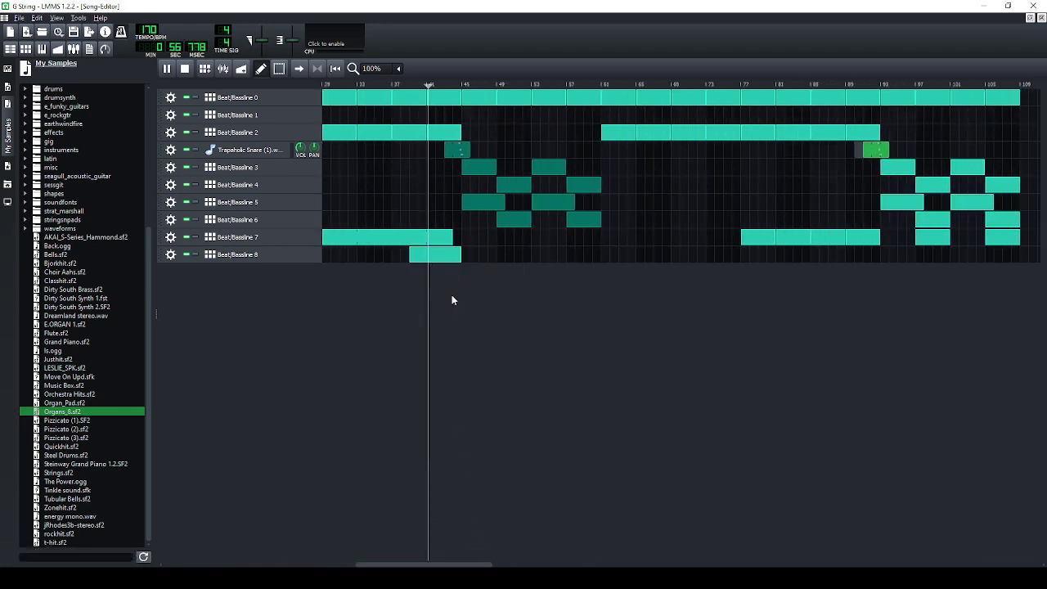
Add the Freeverb effect to the Organs_8 effects chain in Beat/Bassline 8.
double_click(422, 256)
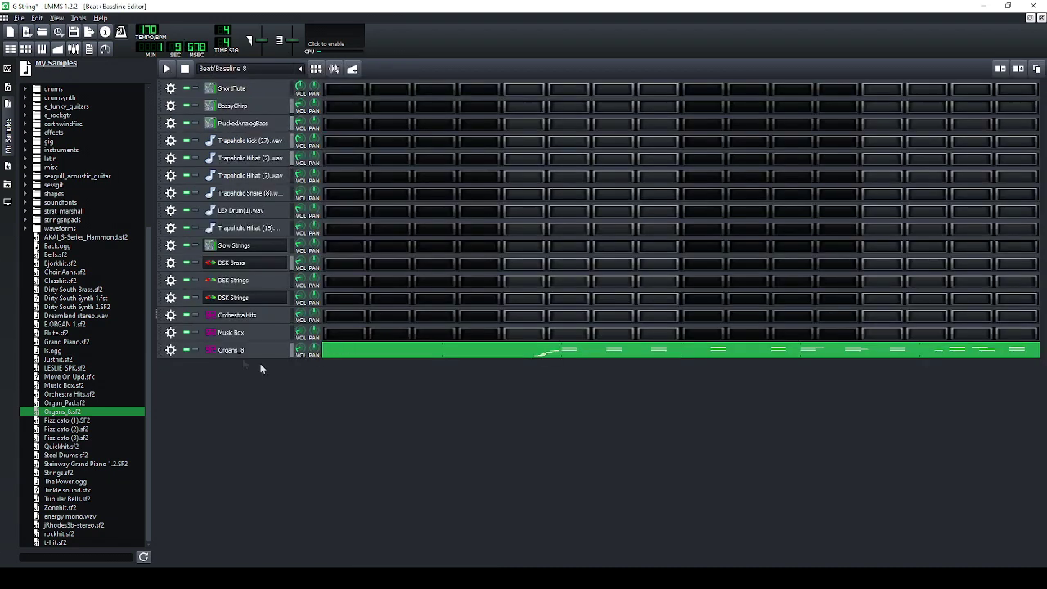
left_click(231, 350)
left_click(420, 298)
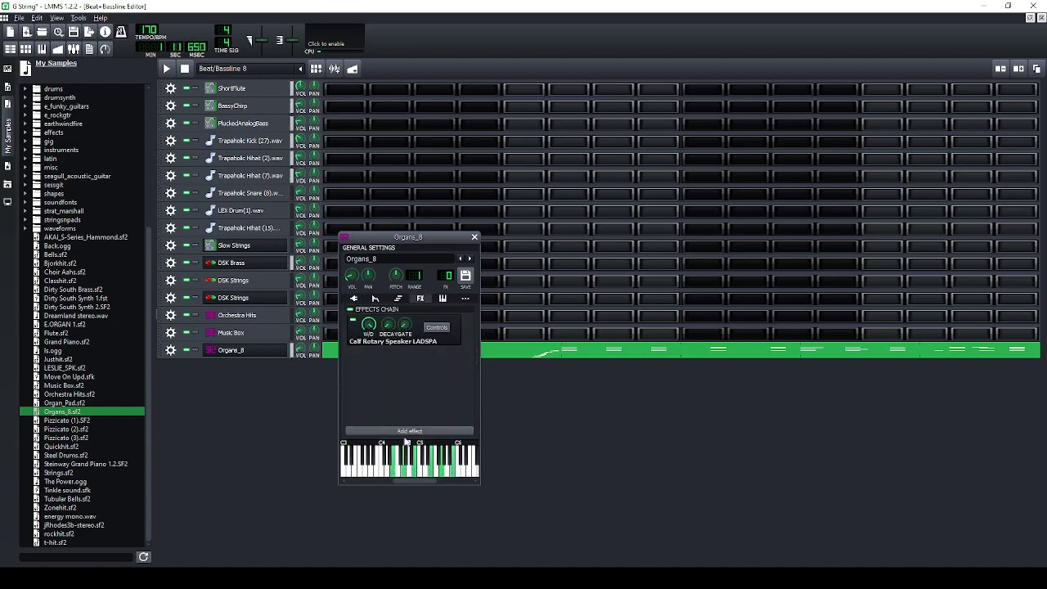
left_click(409, 430)
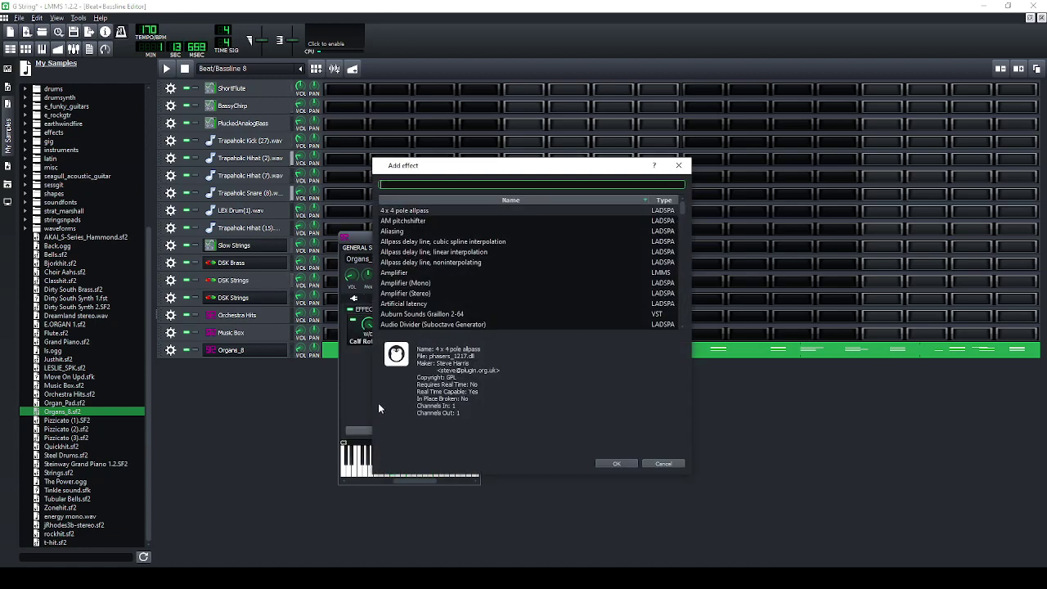
type("free")
left_click(445, 211)
left_click(617, 463)
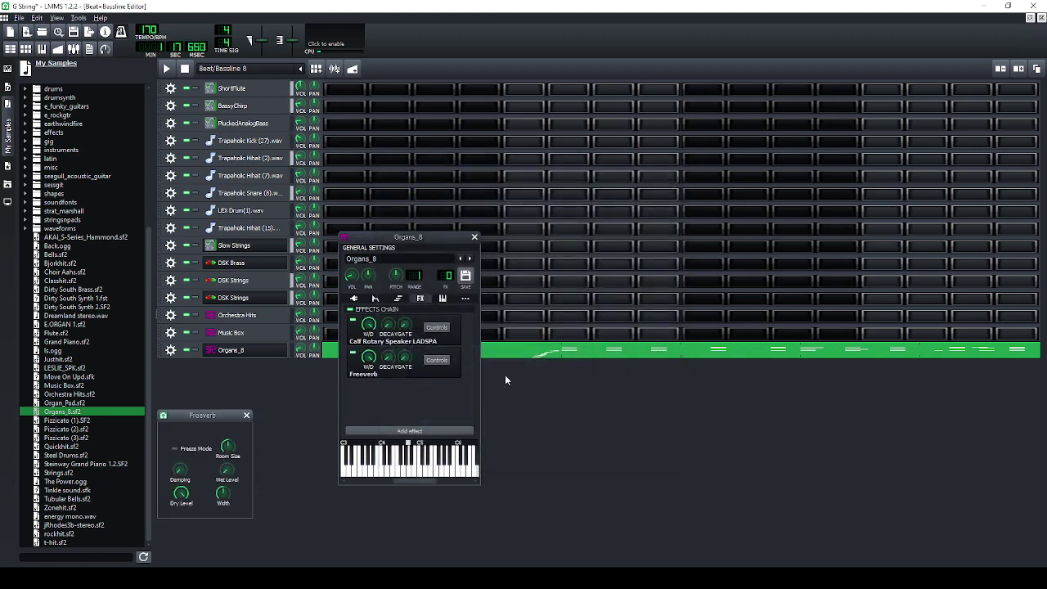
Set Freeverb's wet level to about 0.128, close the effect and instrument windows, and return to the song arrangement.
left_click_drag(229, 473, 234, 458)
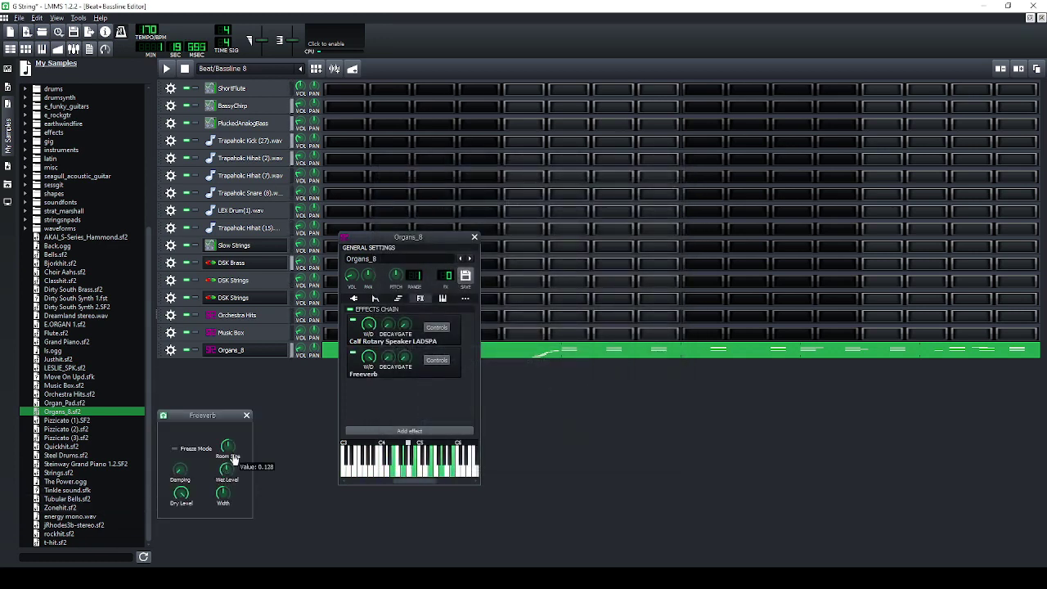
left_click(246, 414)
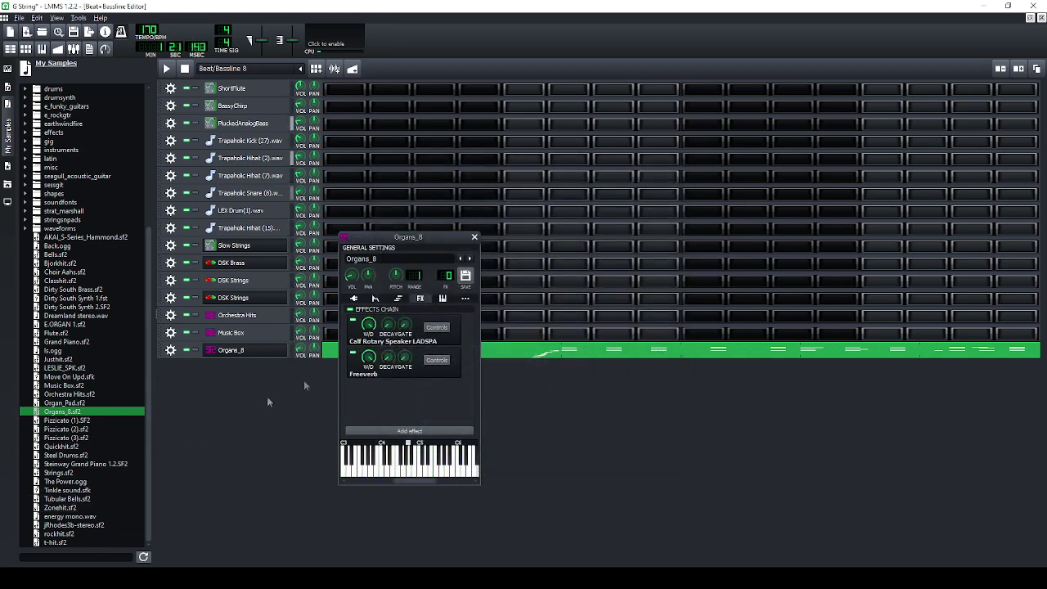
left_click(474, 236)
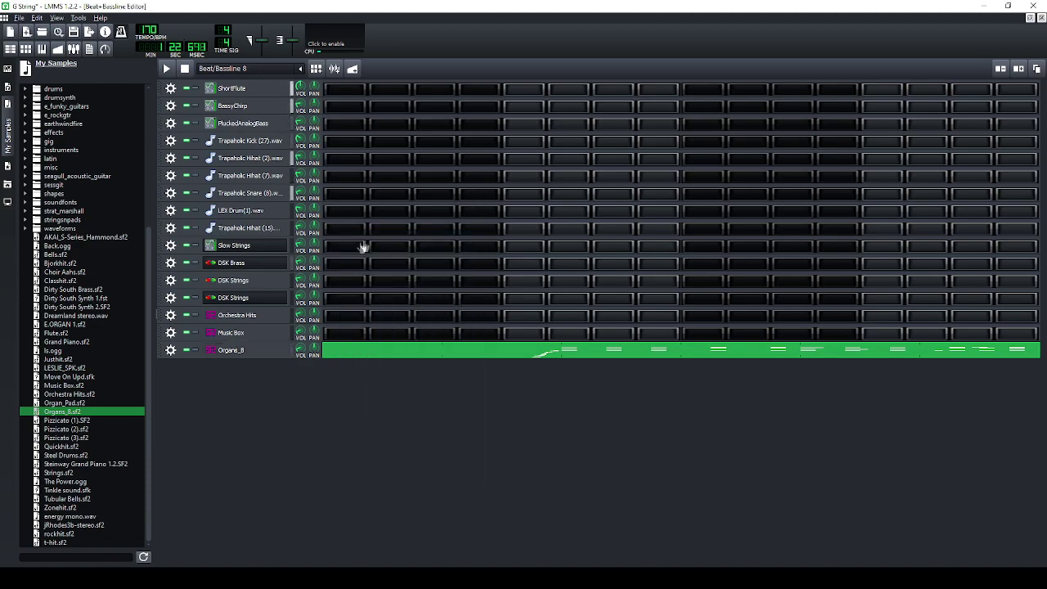
left_click(10, 48)
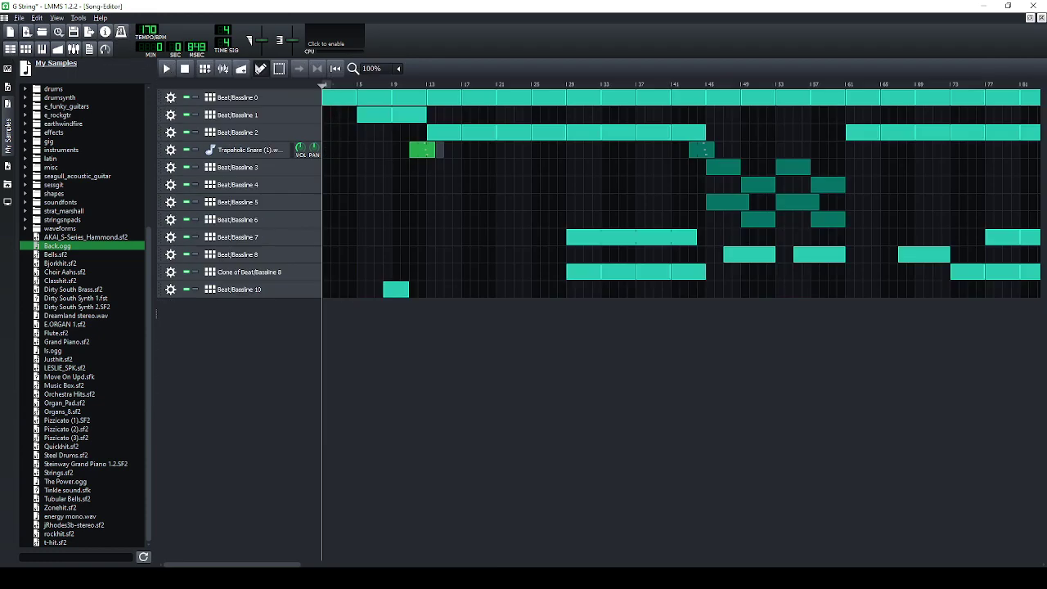
Play the song, move the Beat/Bassline 10 block to start at bar 6 and restart playback from bar 5.
left_click(167, 68)
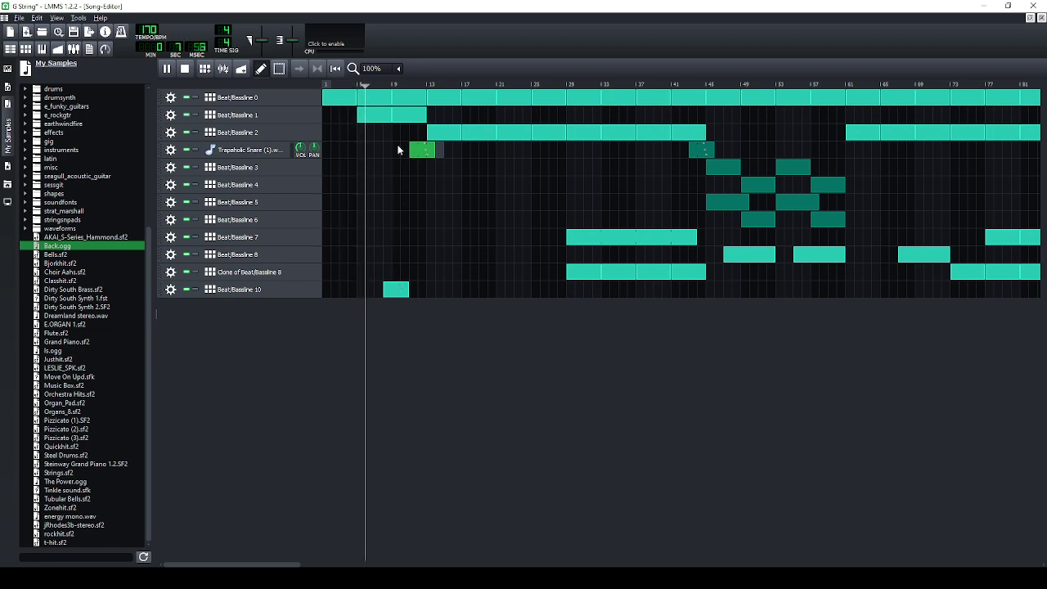
mouse_move(406, 292)
left_mouse_down()
mouse_move(380, 294)
mouse_move(401, 301)
left_mouse_up()
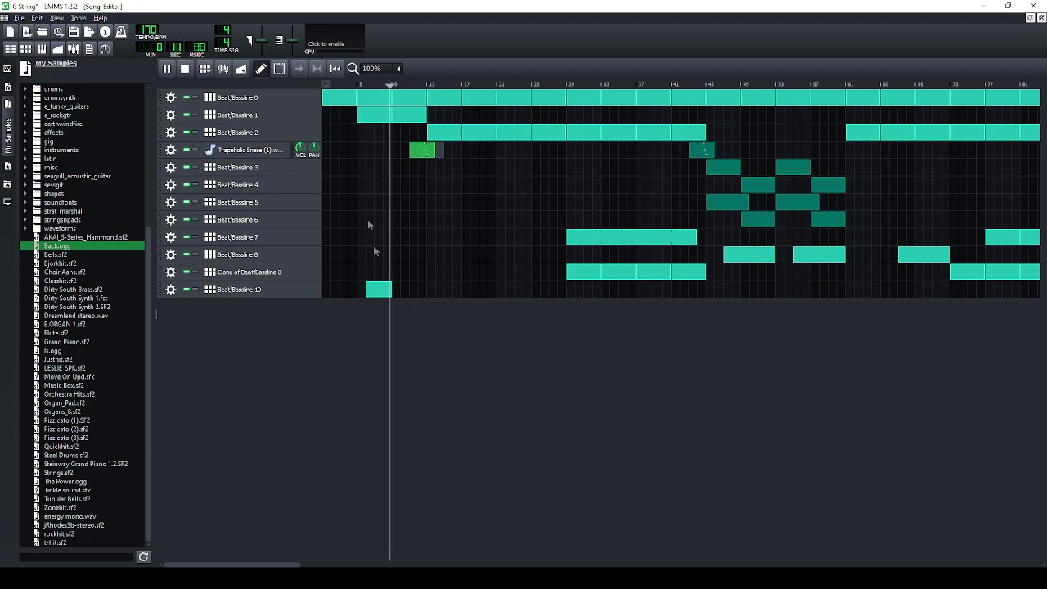
left_click(356, 87)
Lower the volume of the .ogg voice samples in Beat/Bassline 10 and return to the song arrangement.
double_click(381, 294)
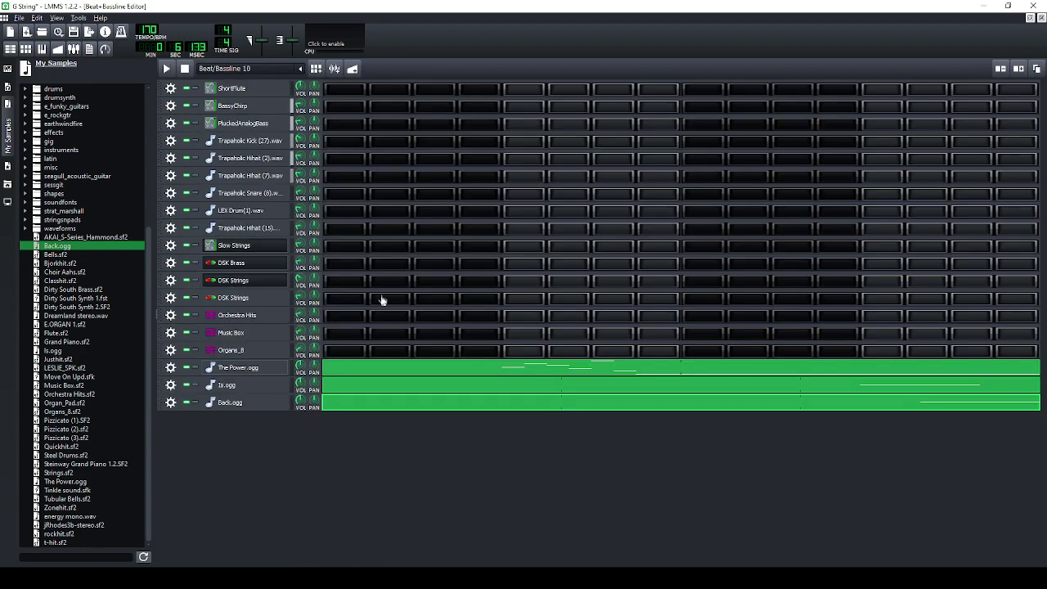
mouse_move(301, 389)
left_click_drag(299, 401, 4, 31)
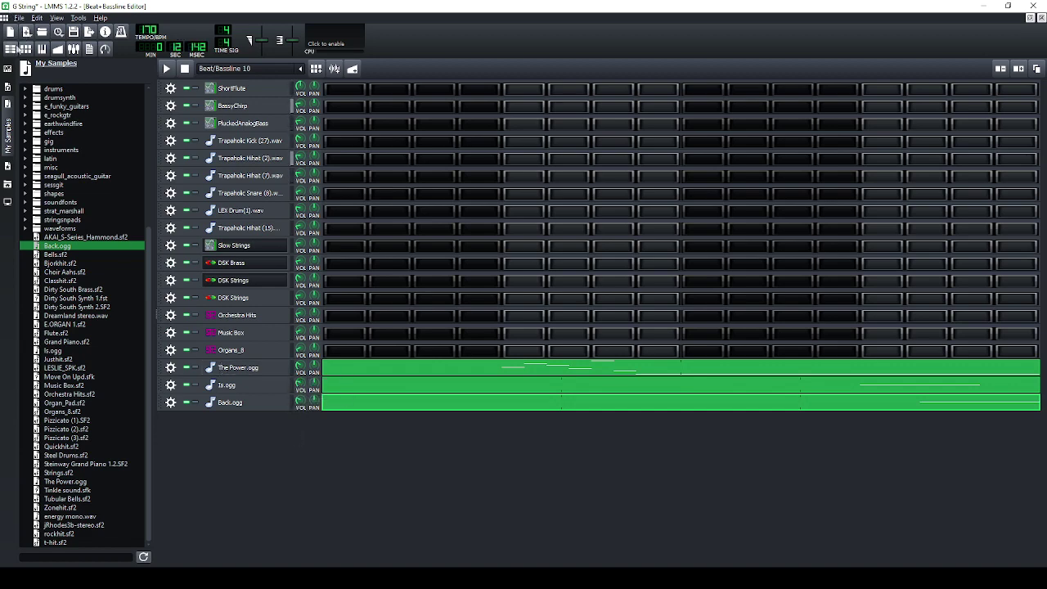
left_click(16, 49)
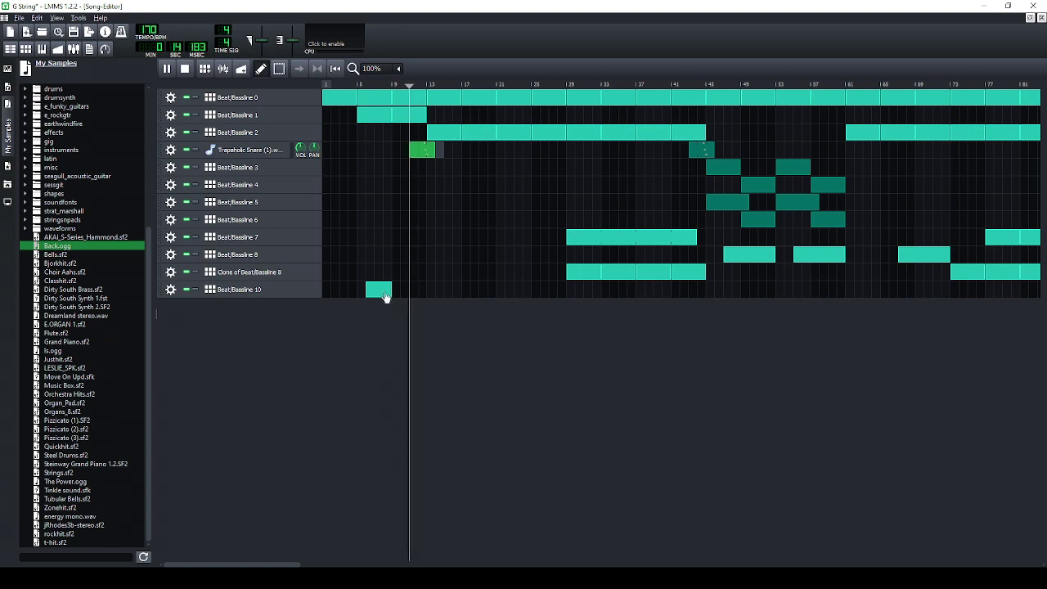
Move the Beat/Bassline 10 block to span bars 10 to 13 and save the project.
left_click_drag(381, 297, 406, 290)
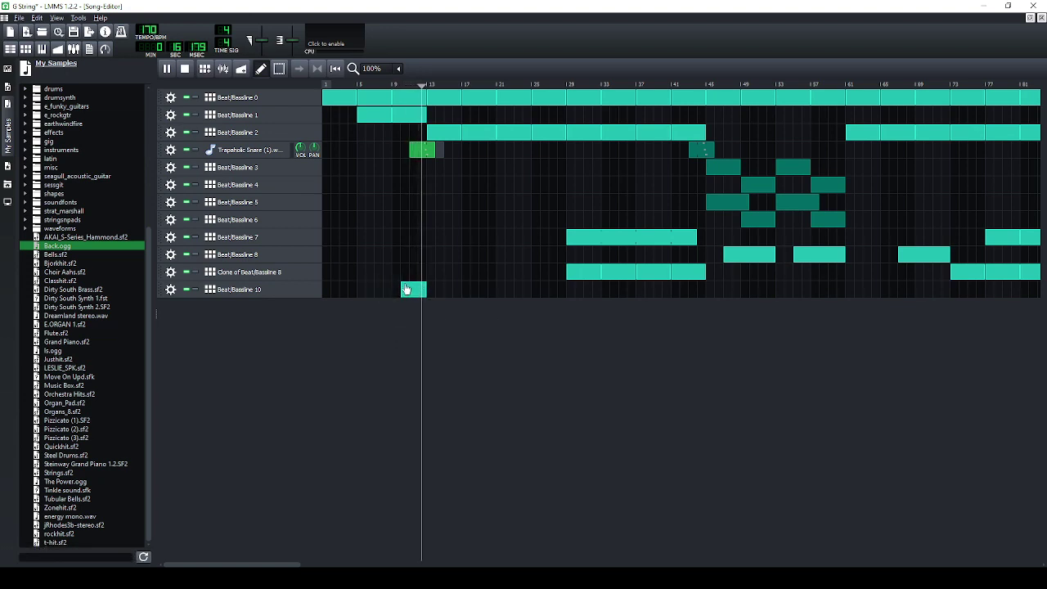
left_click(16, 18)
left_click(46, 89)
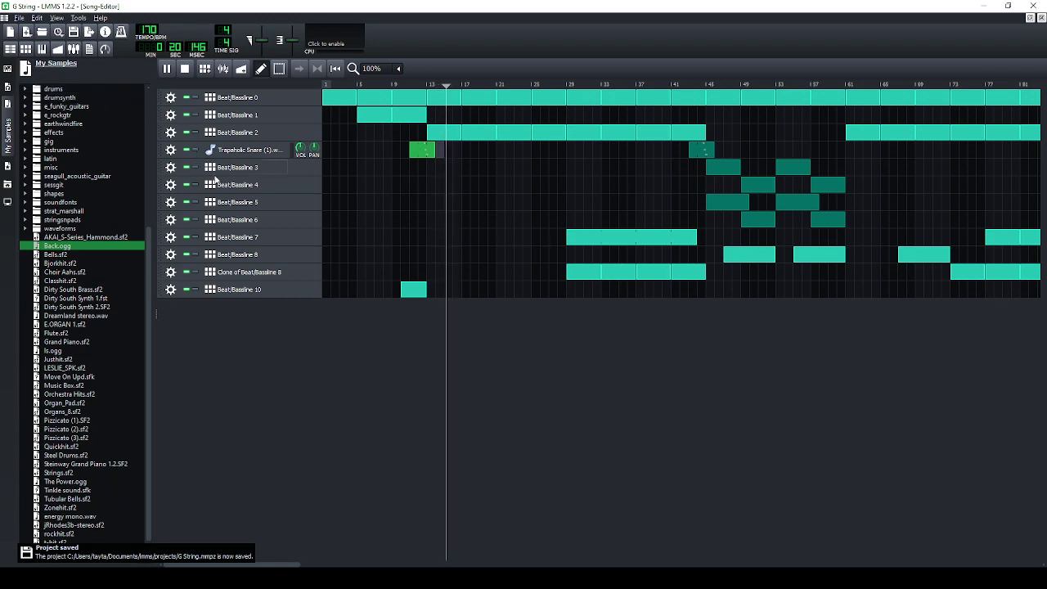
Play the song from the start and replace the clone blocks at bars 97 and 105 with six-bar Beat/Bassline 8 blocks starting at bars 95 and 103.
left_click(183, 69)
left_click(166, 69)
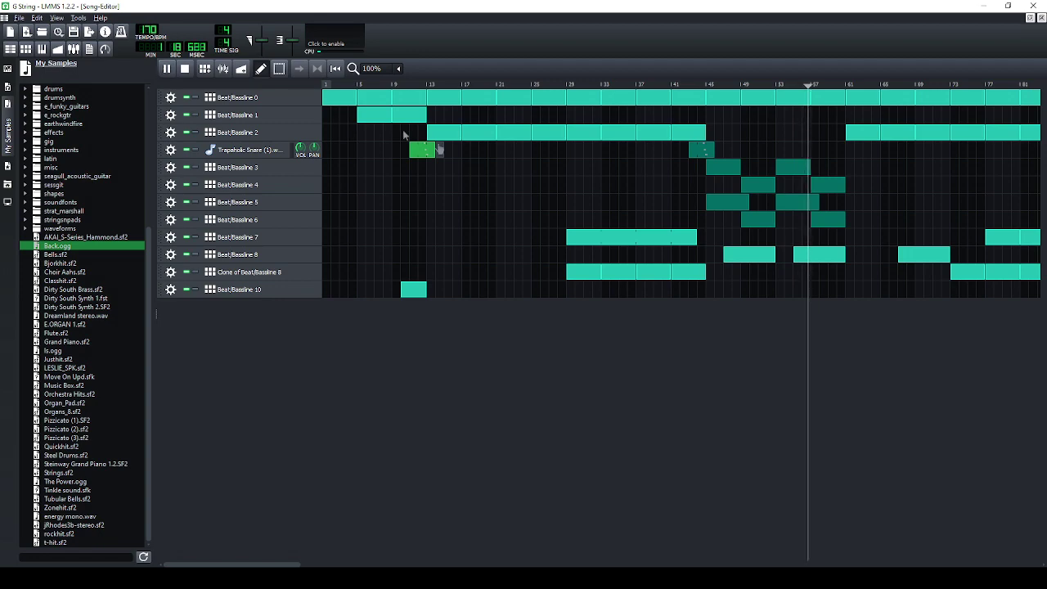
left_click_drag(291, 564, 615, 461)
left_click(731, 260)
left_click_drag(744, 258, 735, 259)
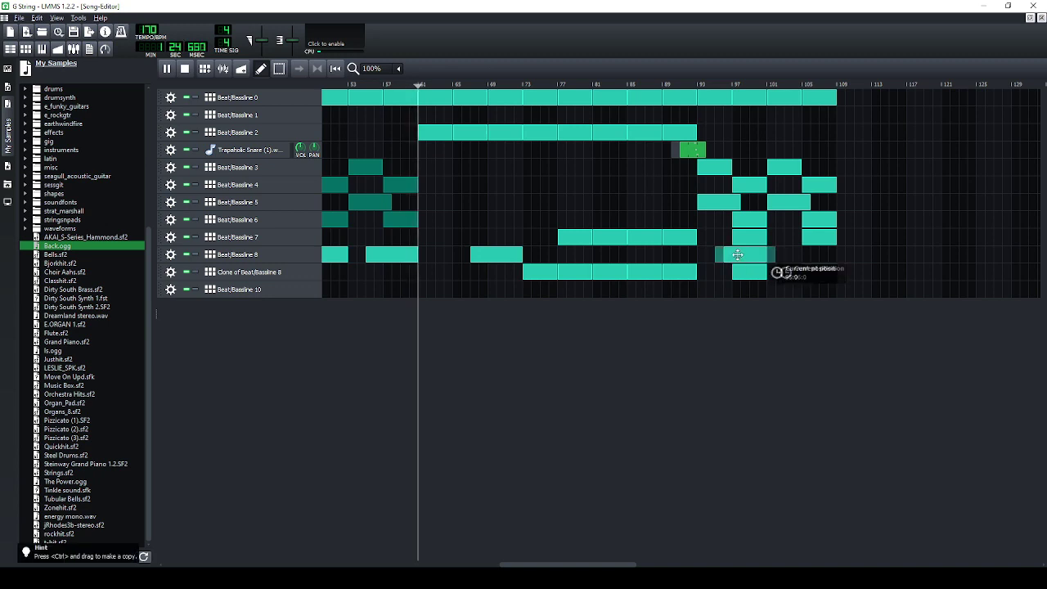
scroll(744, 273, "left", 1)
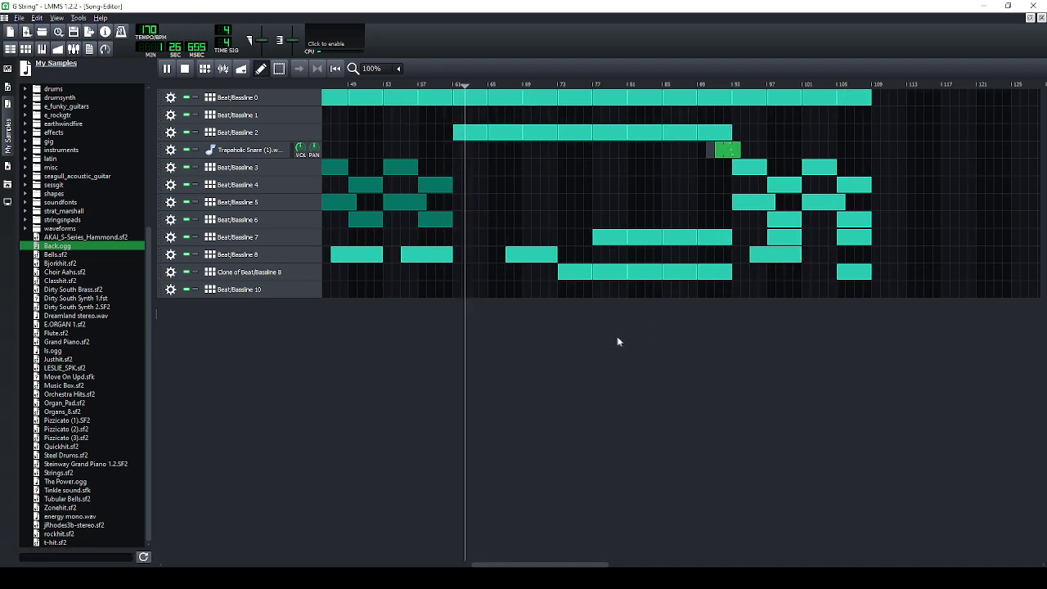
middle_click(847, 272)
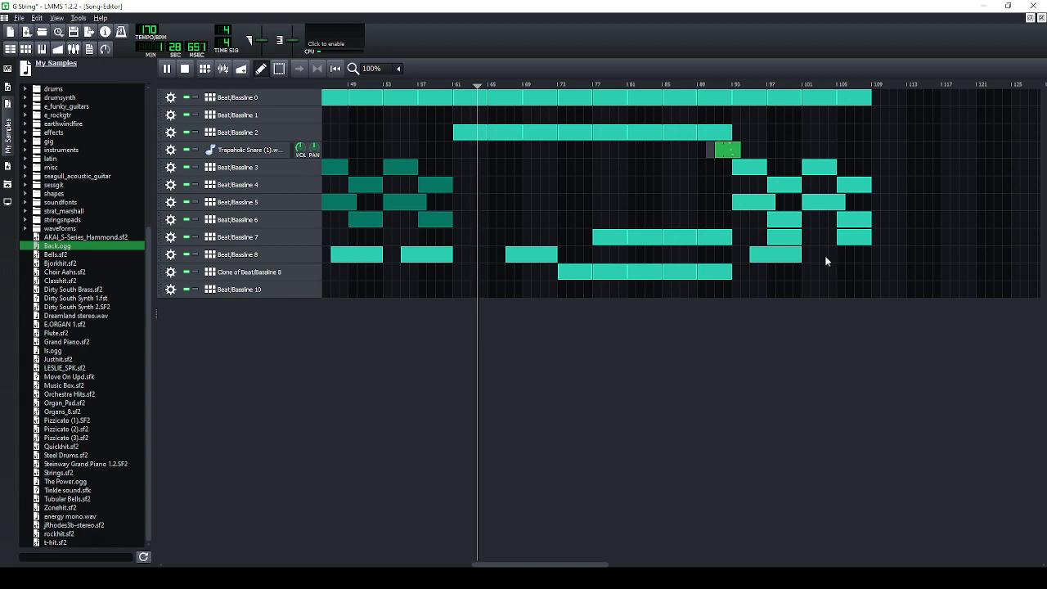
left_click(825, 255)
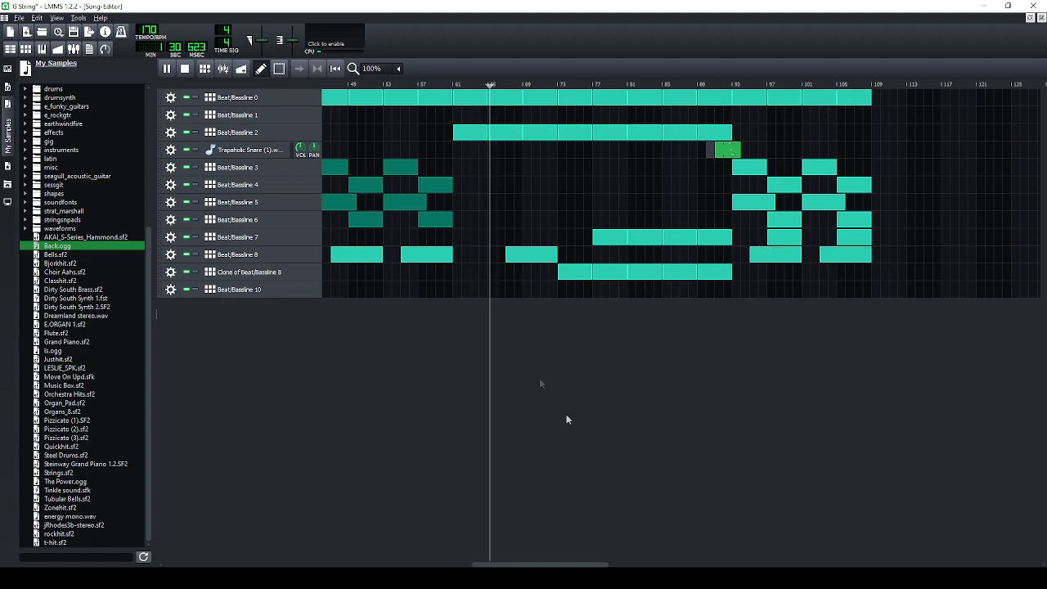
Open Beat/Bassline 7 to check its pattern and return to the song arrangement.
double_click(790, 242)
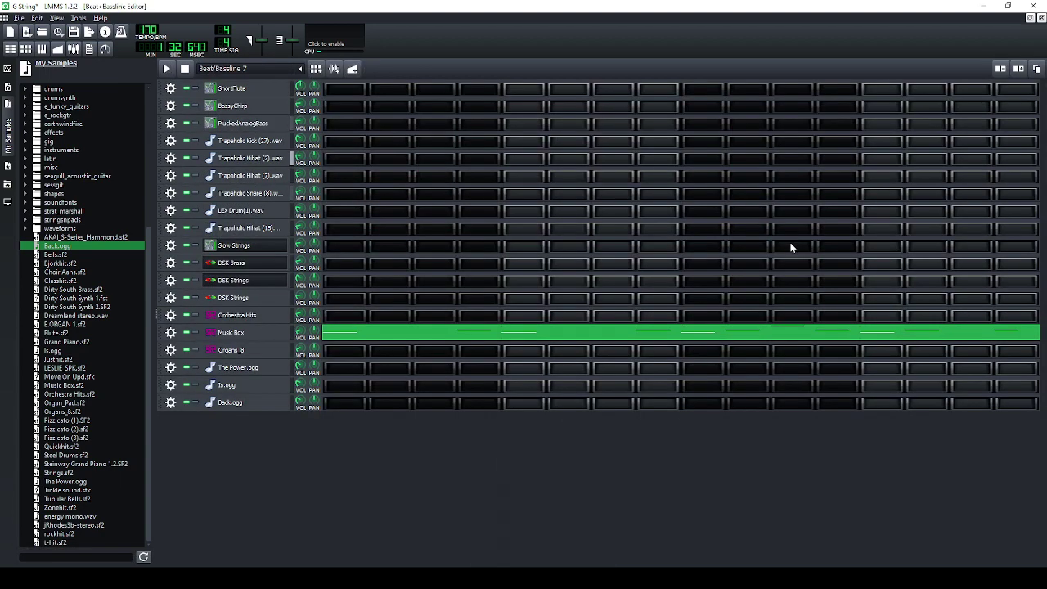
left_click(10, 48)
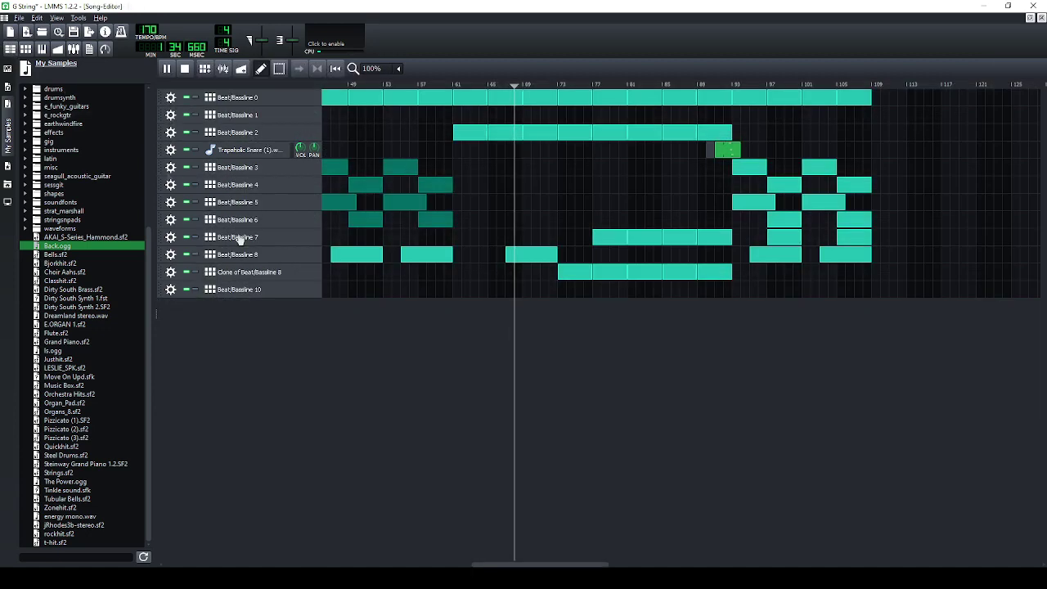
left_click_drag(521, 563, 349, 507)
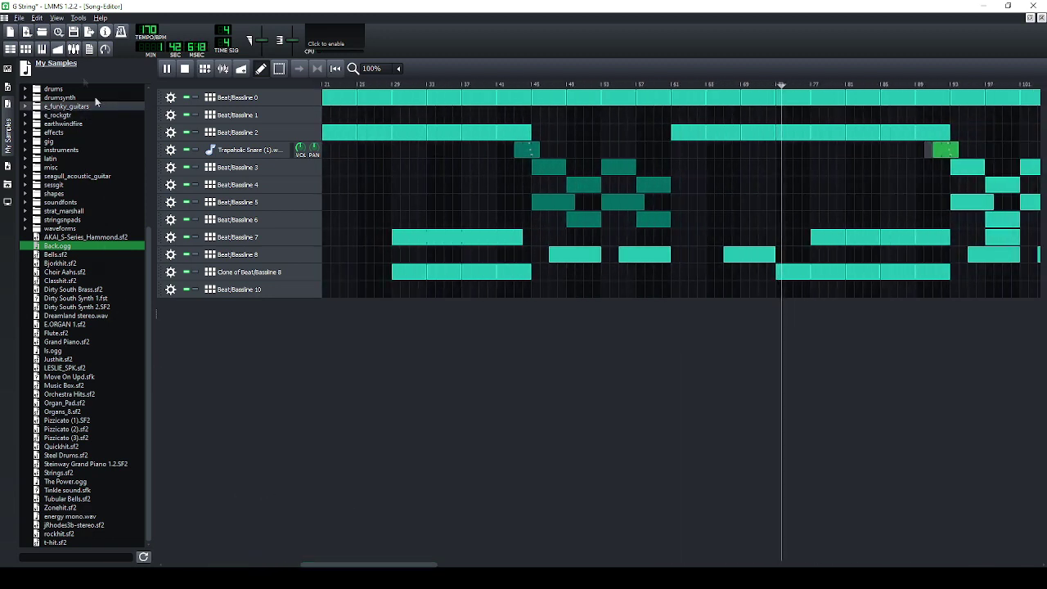
Save the project and lower the Trapaholic Snare track's volume.
left_click(16, 17)
left_click(40, 103)
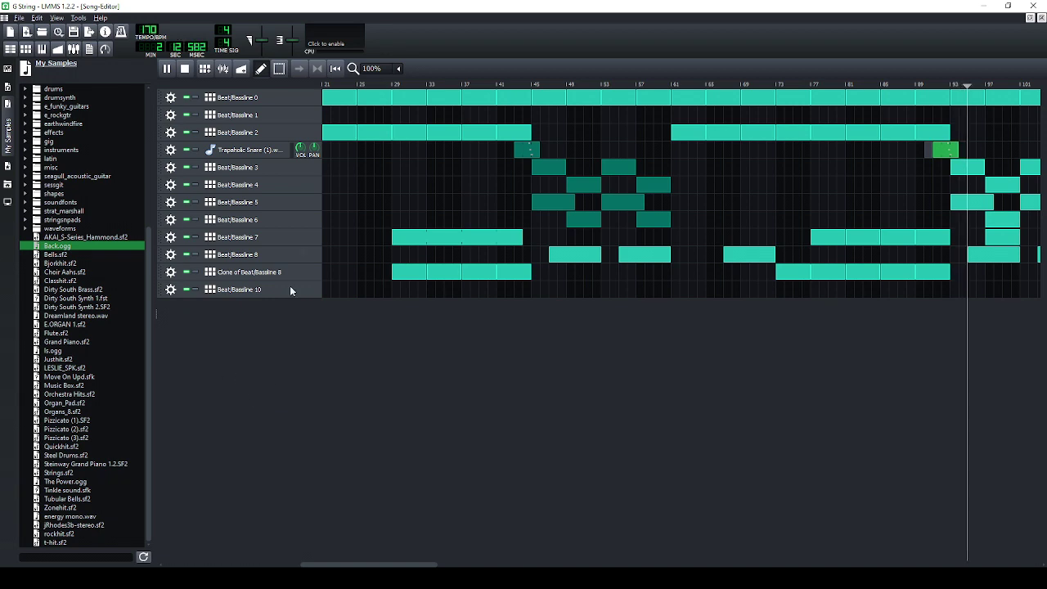
left_click_drag(300, 150, 289, 177)
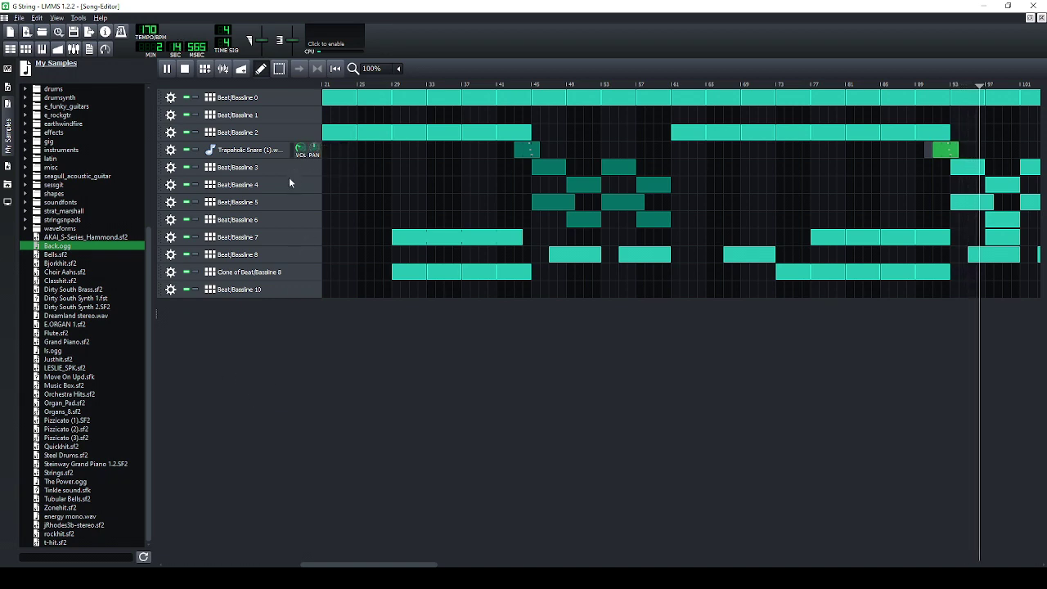
Extend Beat/Bassline 0 to bar 117 with two more blocks and add two Clone of Beat/Bassline 8 blocks from bar 109 to 117.
left_click_drag(426, 563, 612, 507)
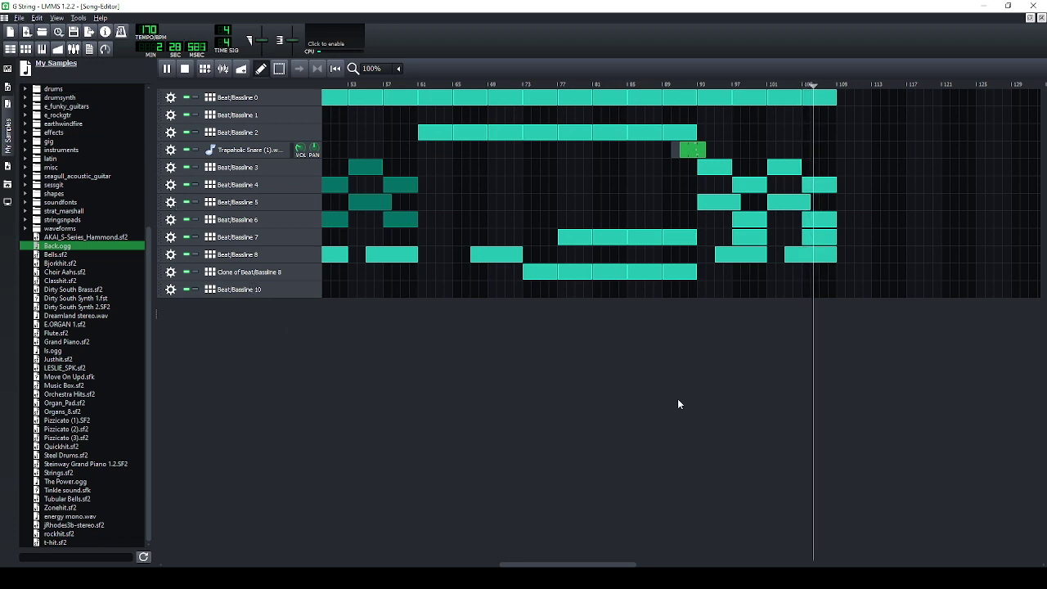
left_click(842, 100)
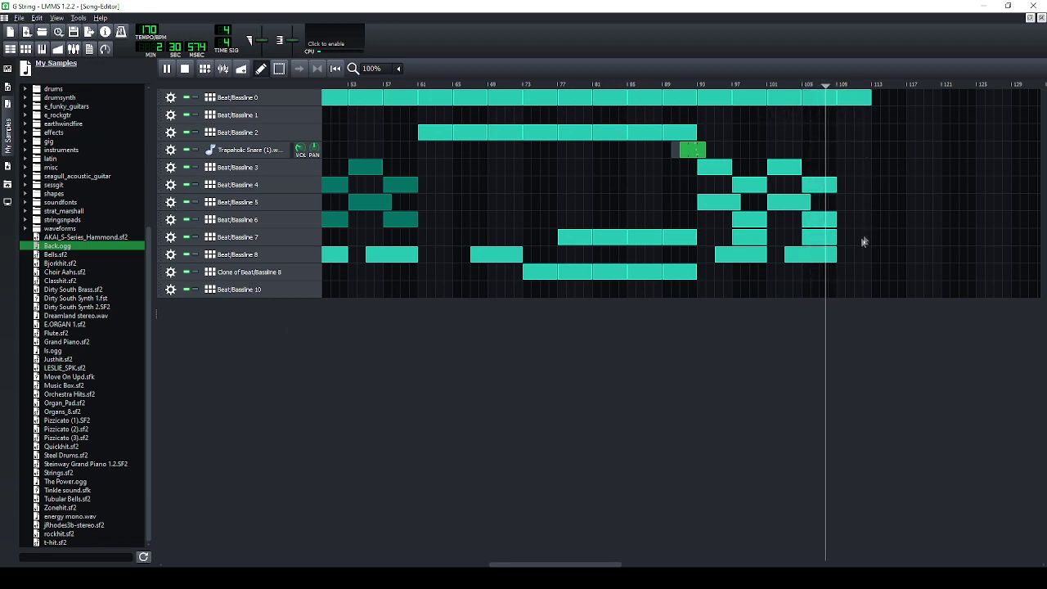
left_click(875, 98)
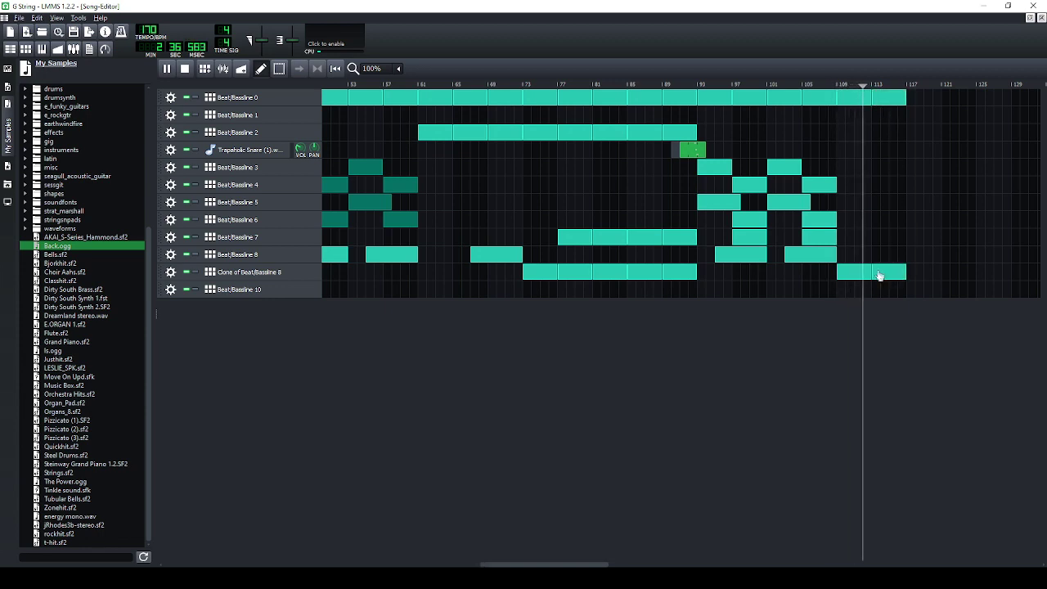
Place a Beat/Bassline 10 block from bar 114 to the song's end at bar 117 and save the project.
left_click(883, 291)
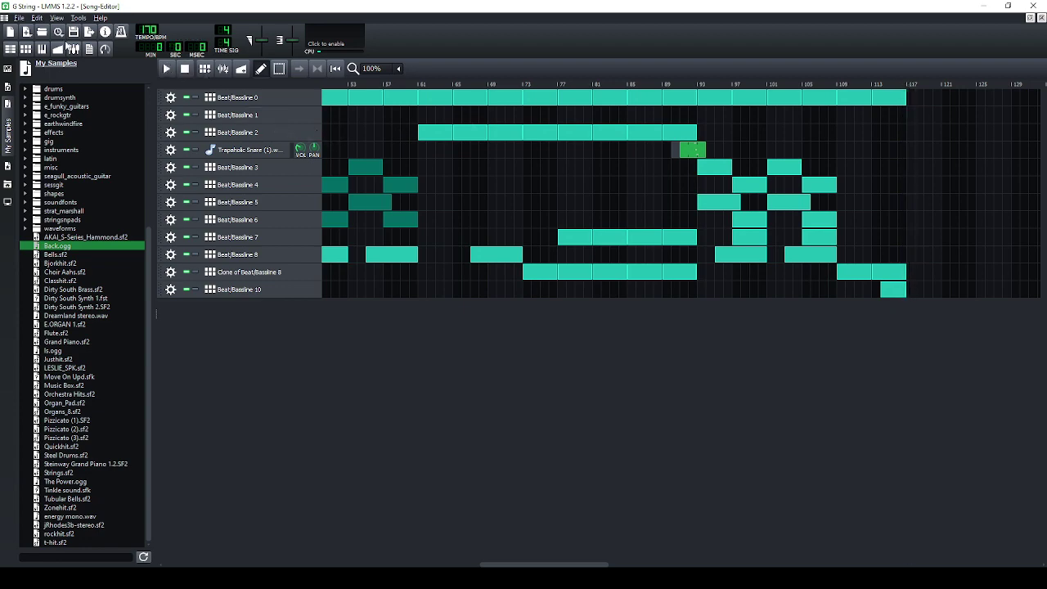
left_click(30, 18)
left_click(57, 86)
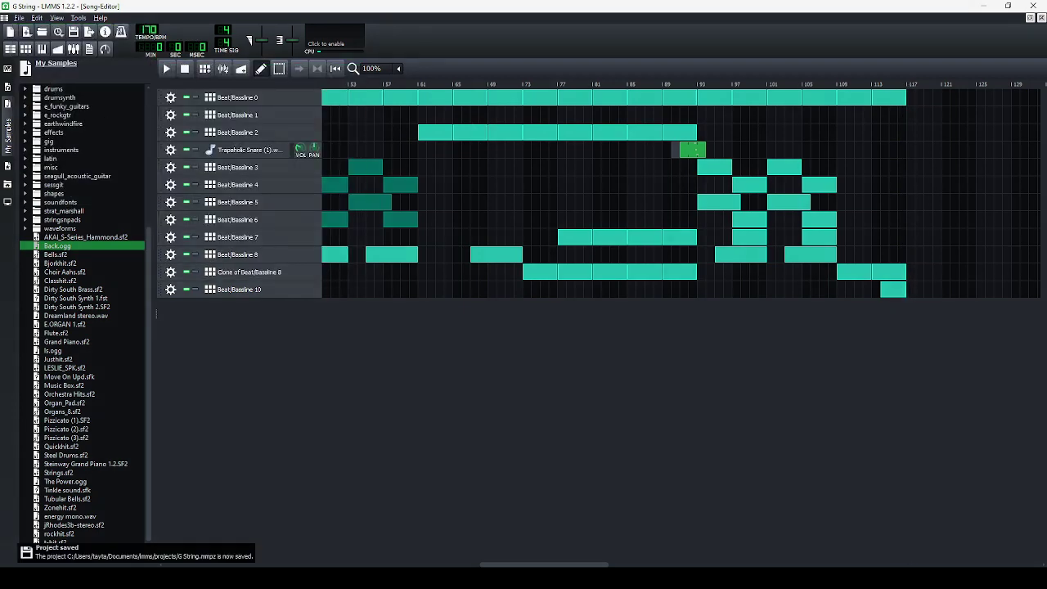